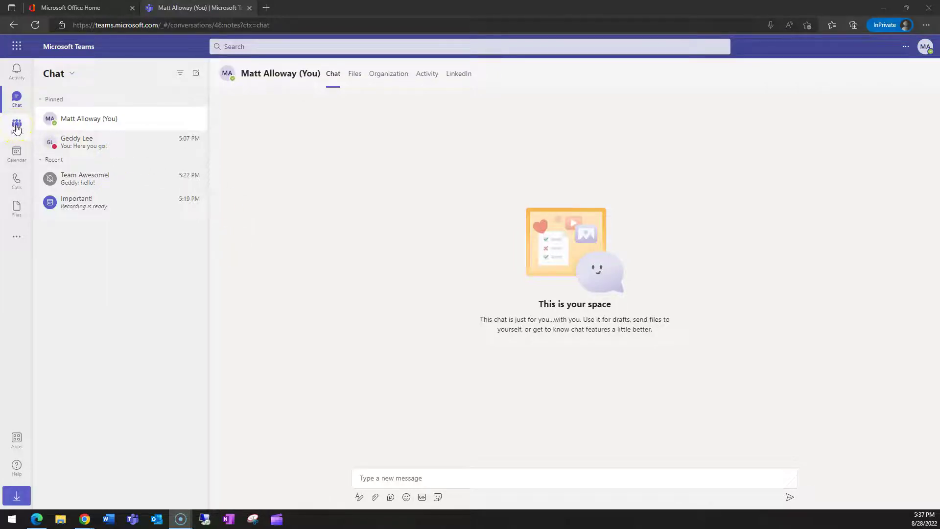
Step: Switch to the Teams list and collapse the PSP-Alloway team's channels
click(16, 126)
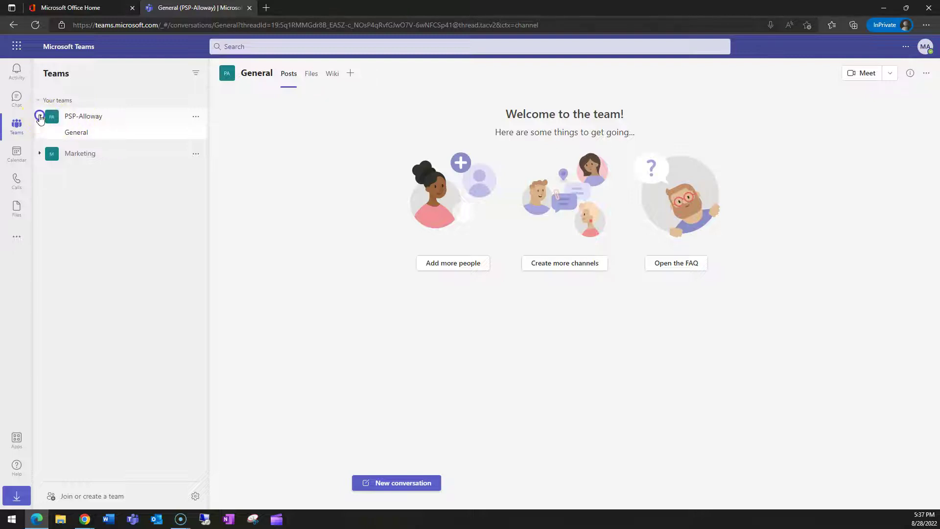
click(40, 116)
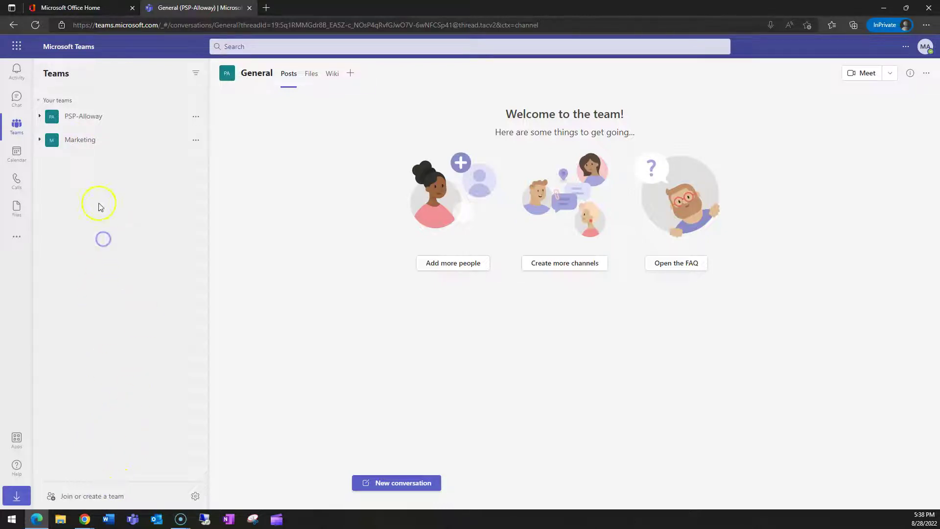
Step: Start creating a new team, browse the templates, and choose 'From scratch'
click(84, 497)
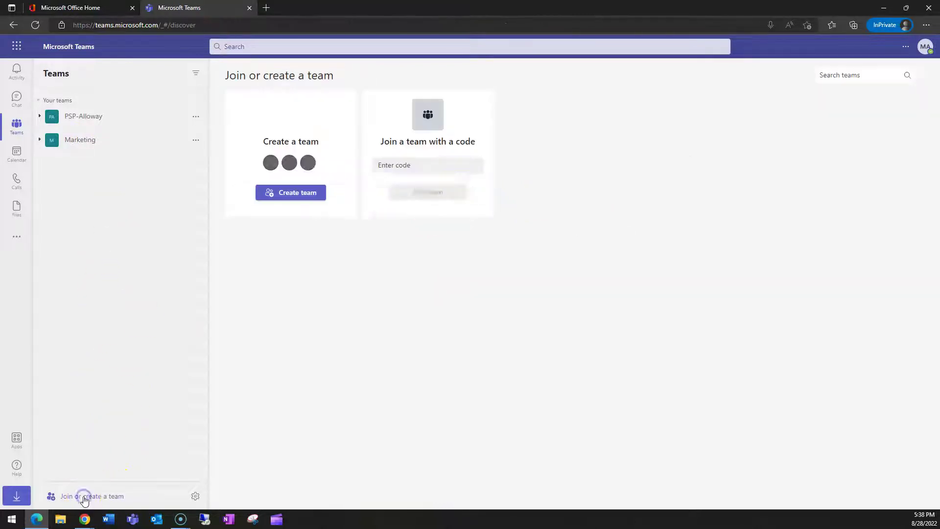
click(305, 193)
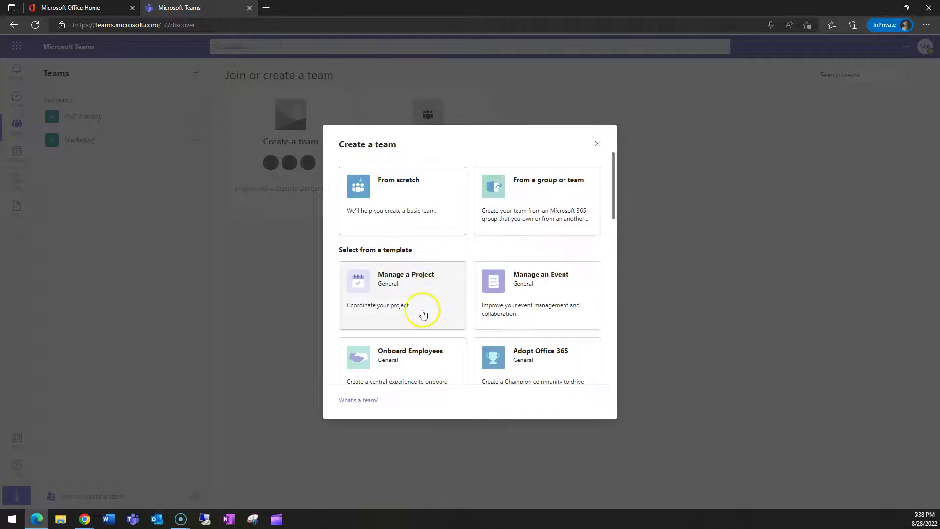
scroll(434, 327, down, 5)
scroll(443, 328, down, 5)
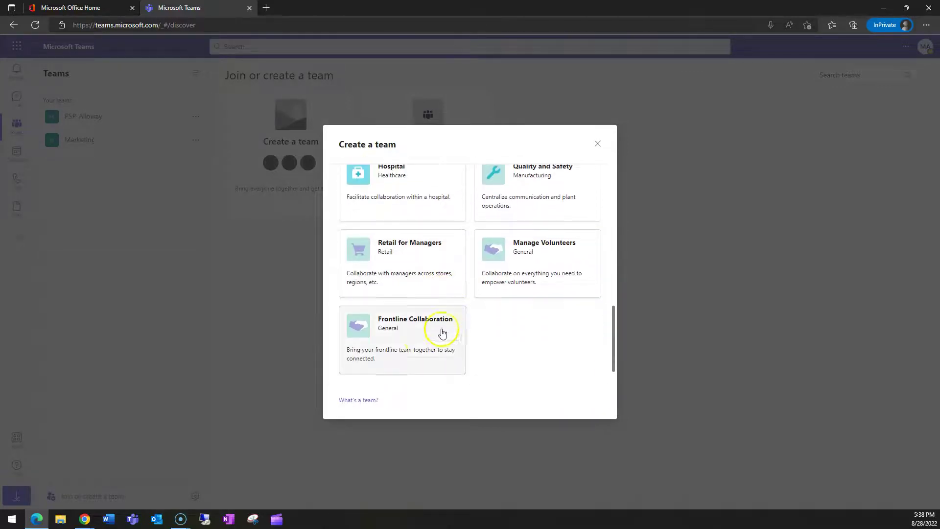
scroll(467, 324, up, 3)
scroll(466, 324, up, 7)
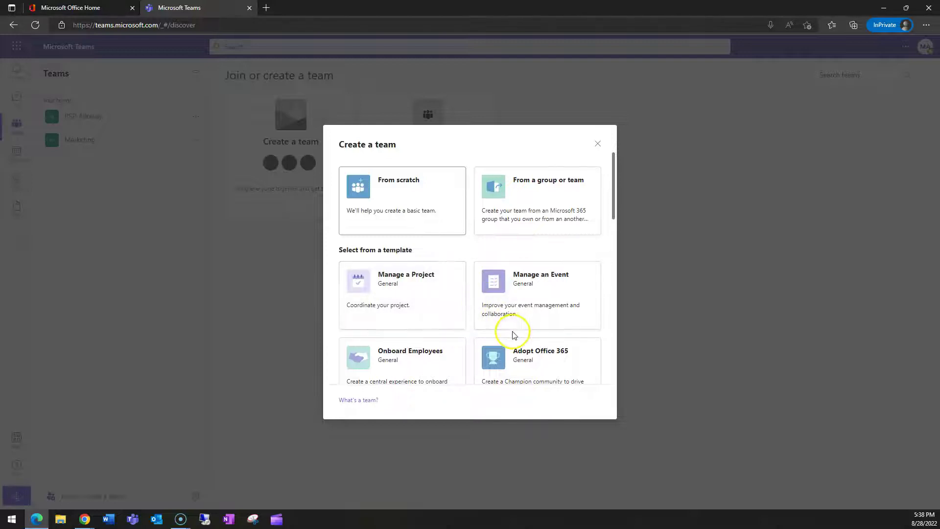
click(394, 198)
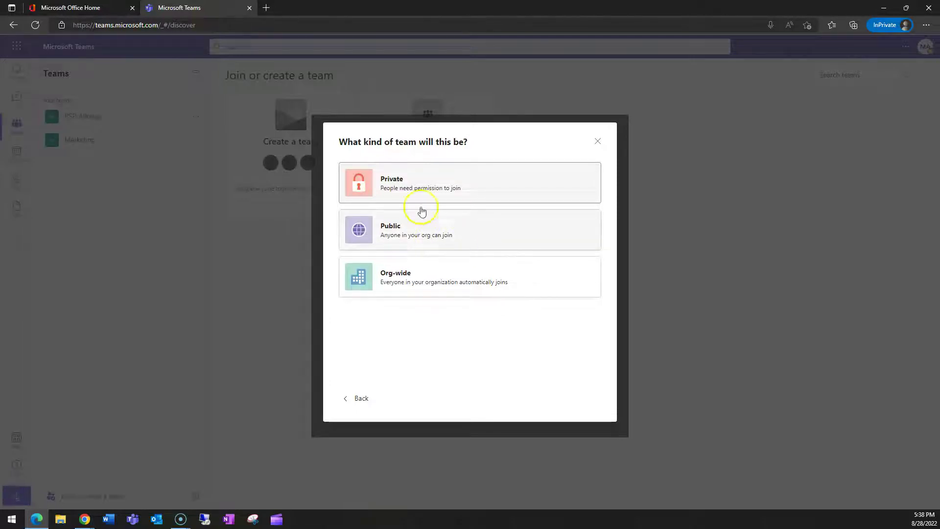
Step: Create the private team 'M365 Project' without adding members, then go to Office home
click(408, 185)
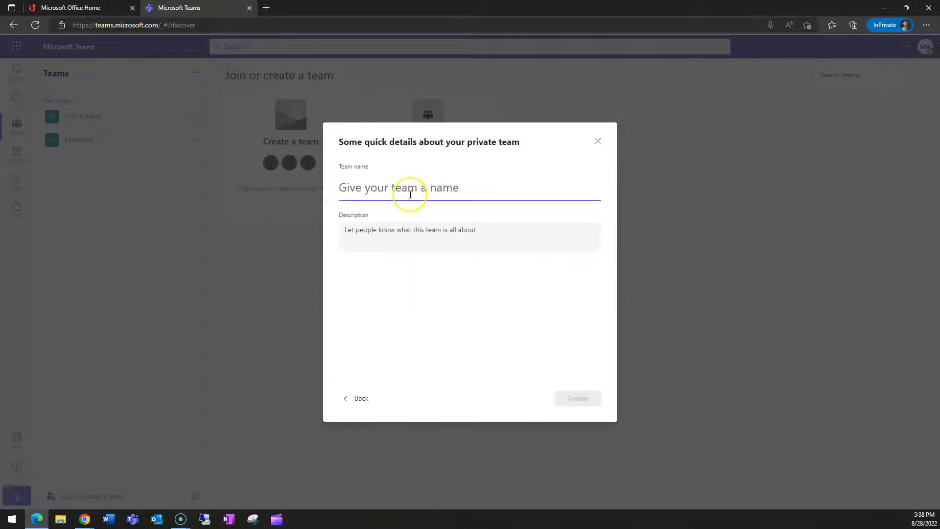
text(M365 Project)
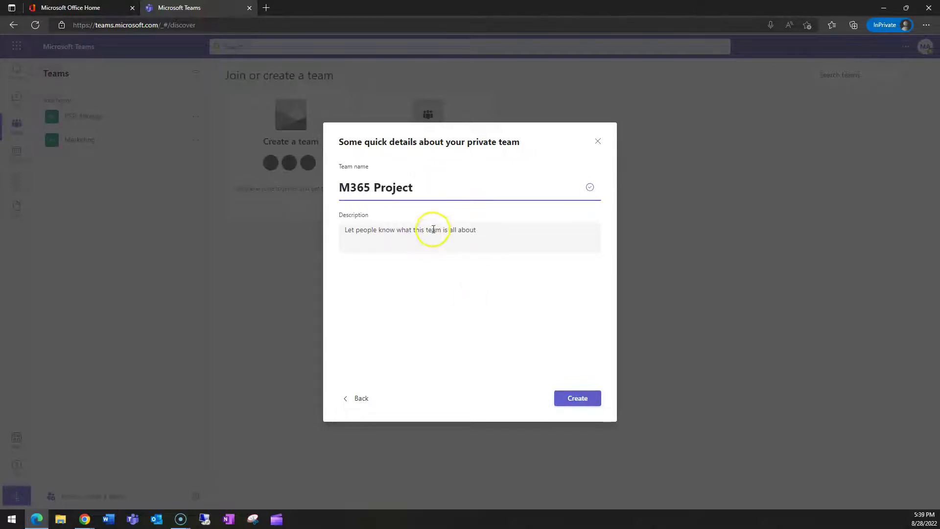
click(578, 398)
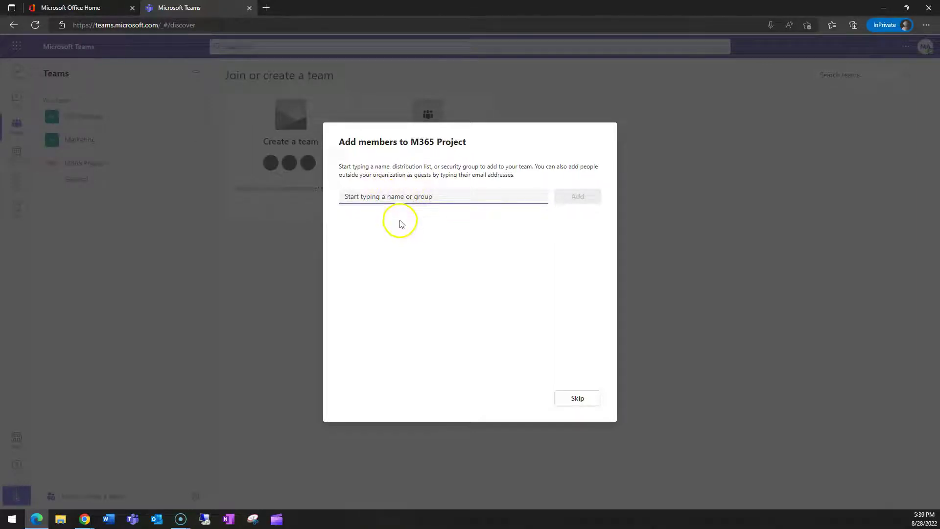
click(576, 399)
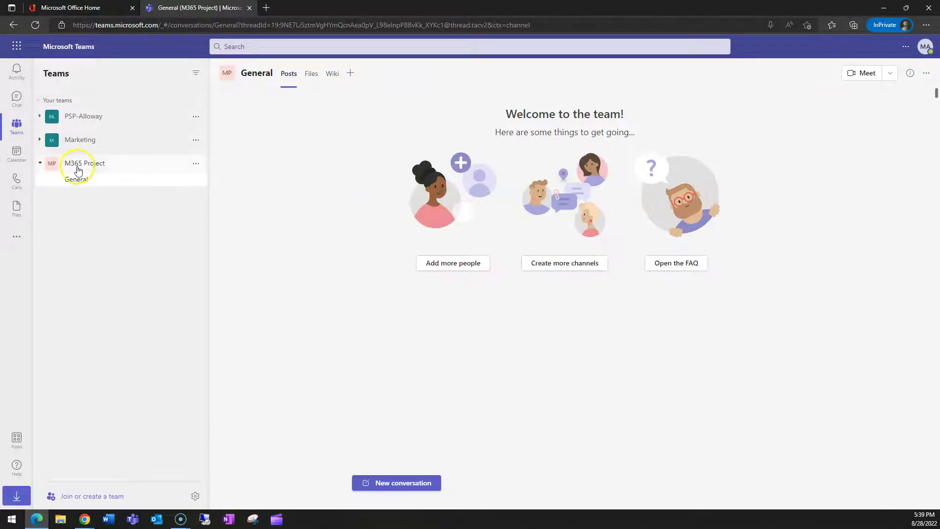
click(102, 10)
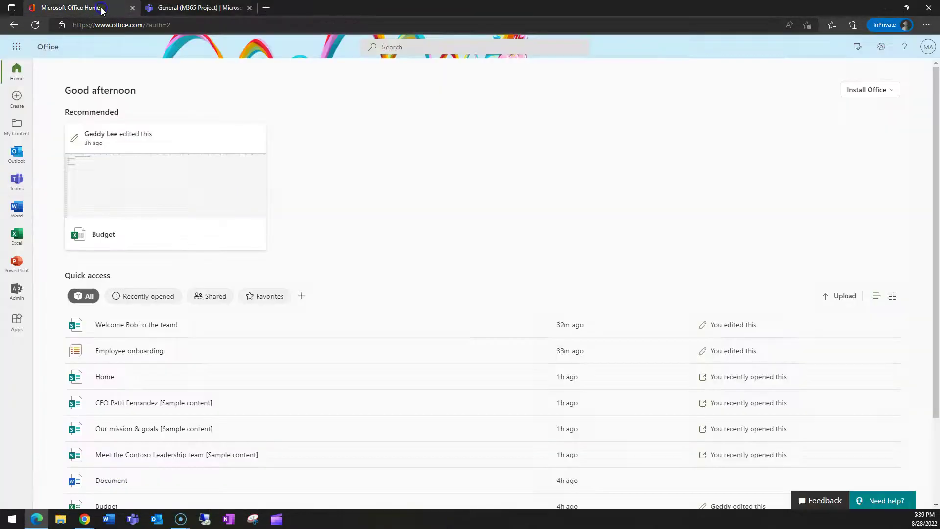
Step: In the admin center, refresh Active teams & groups to show M365 Project as private and Teams-connected
click(14, 298)
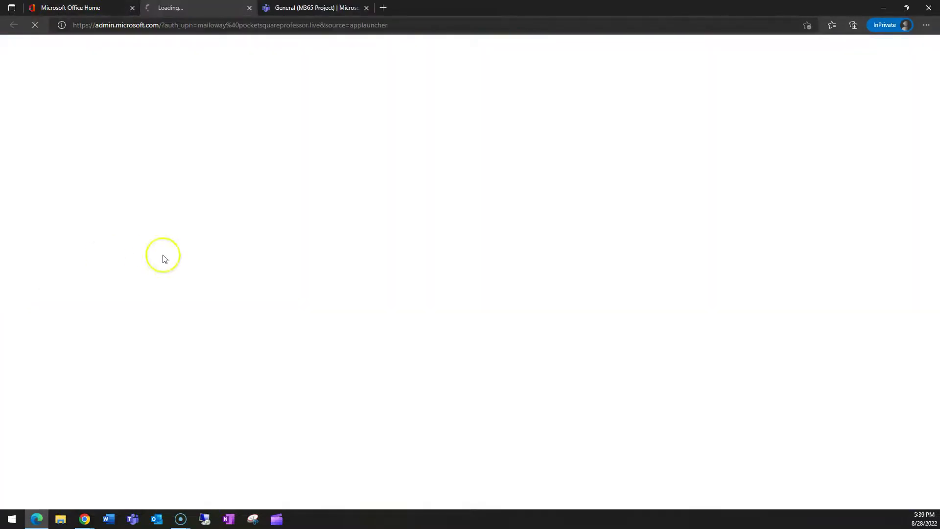
click(331, 7)
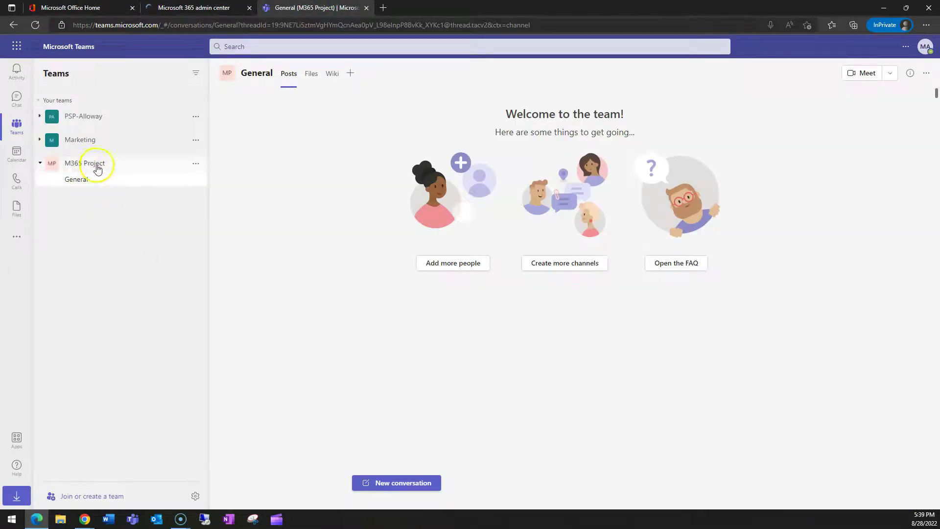
key(ctrl+shift+Tab)
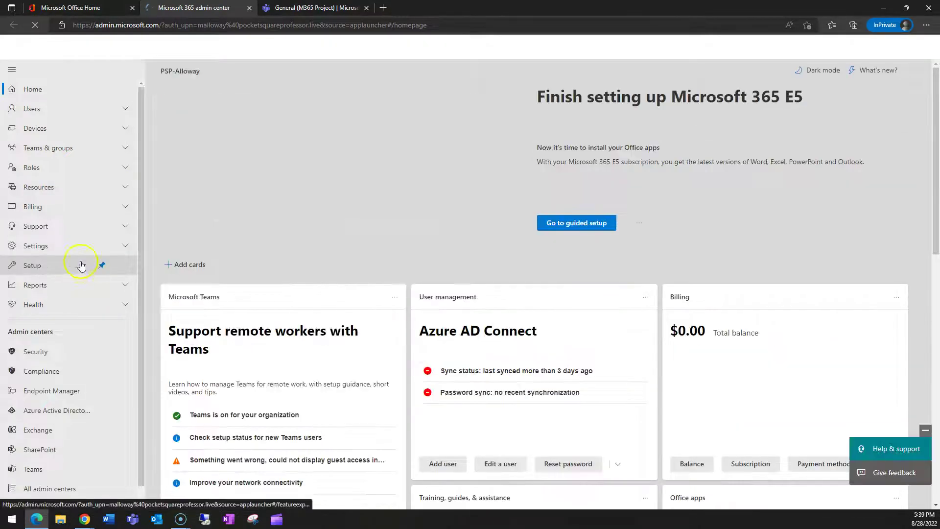
click(44, 147)
click(44, 165)
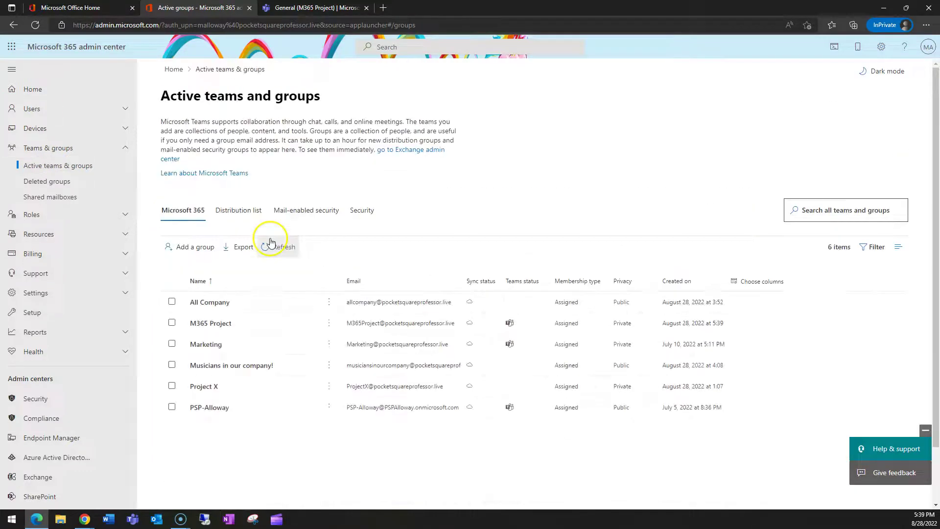
click(274, 248)
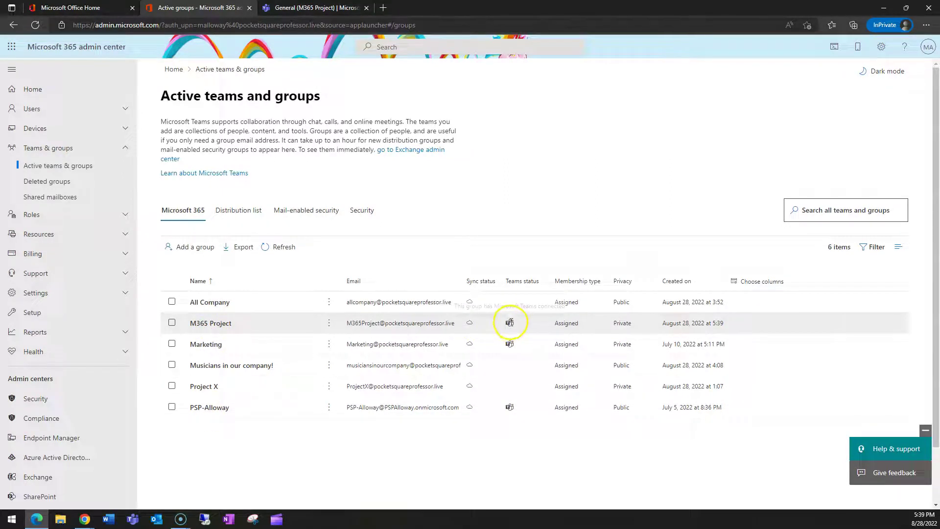
mouse_move(511, 323)
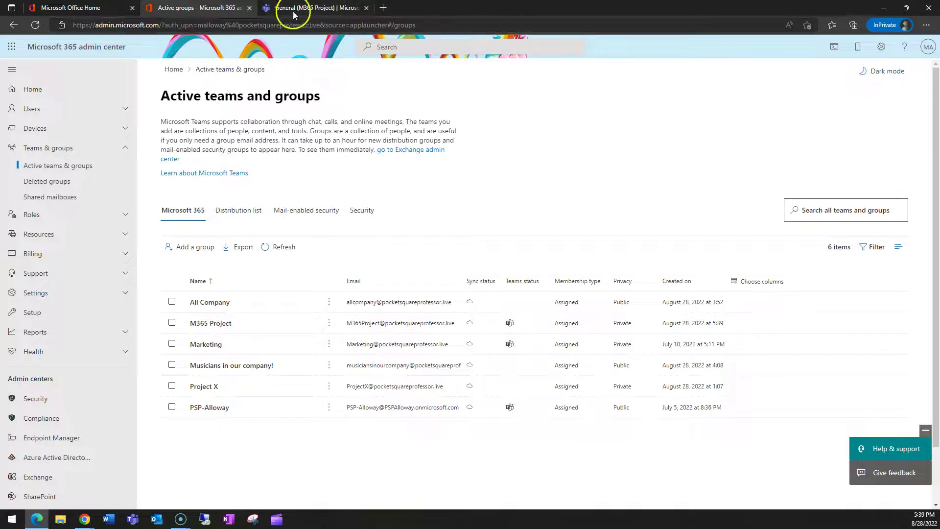
scroll(48, 413, down, 2)
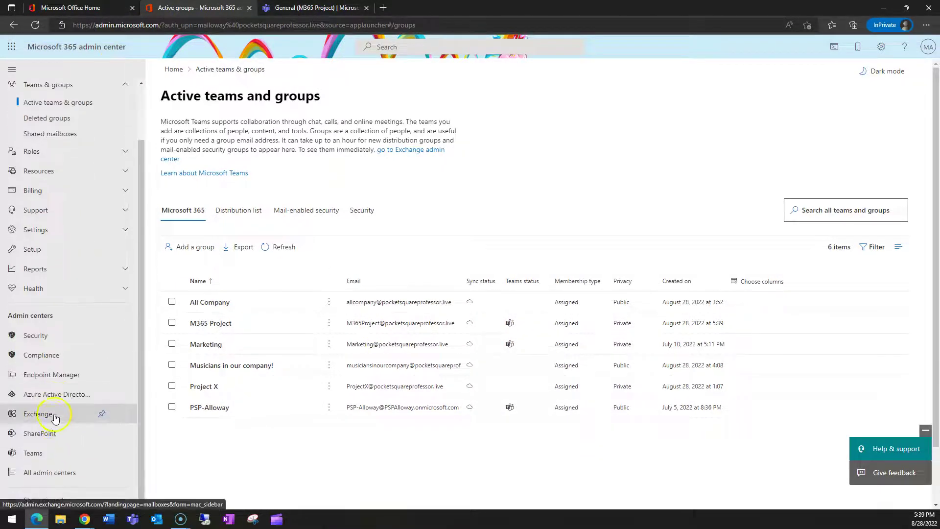
Step: Check M365 Project's Teams-connected site in SharePoint Active sites, then return to its Teams channel
click(48, 434)
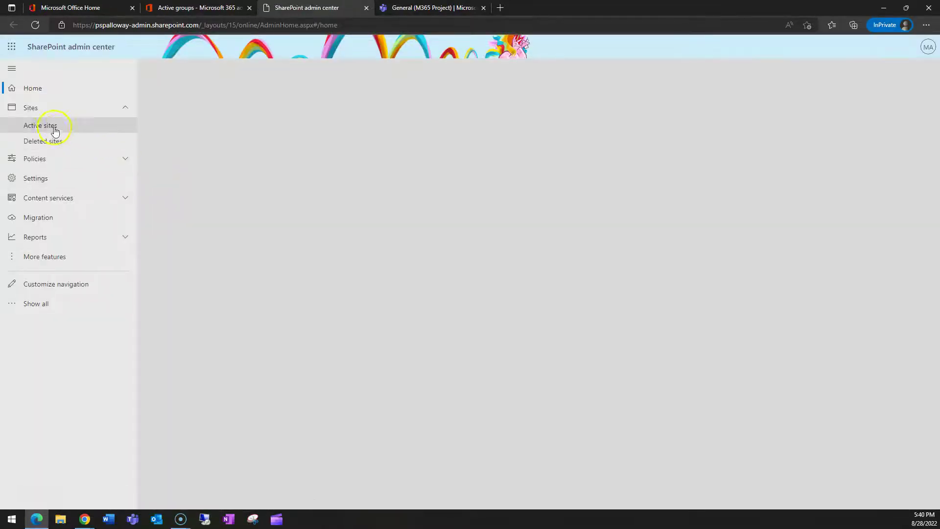
click(49, 127)
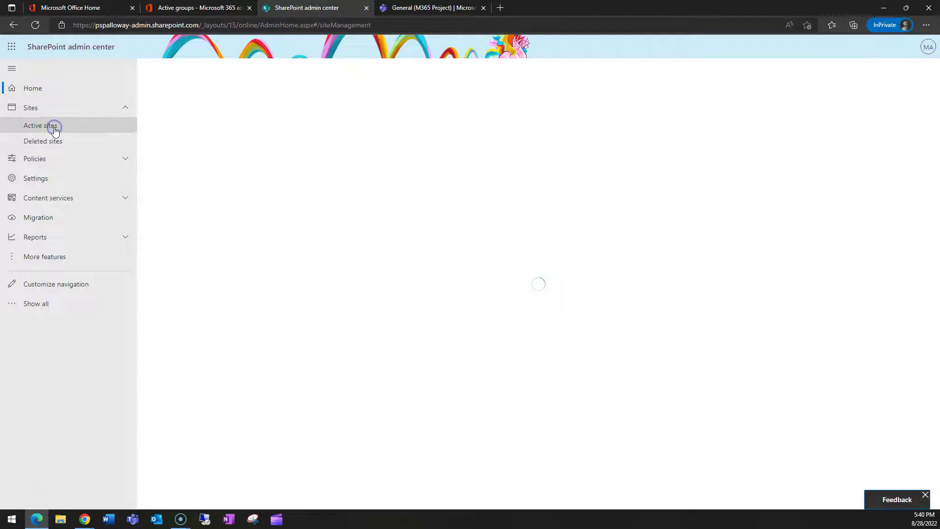
click(192, 241)
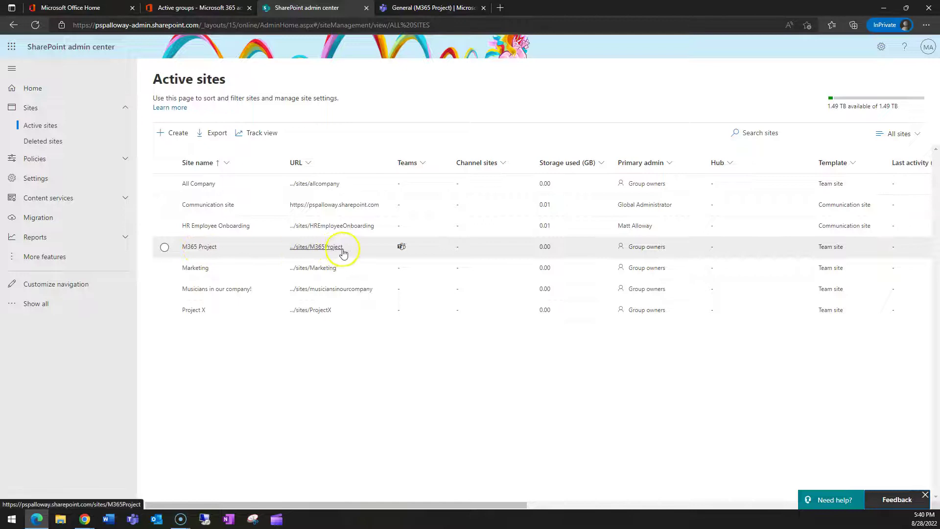
mouse_move(404, 250)
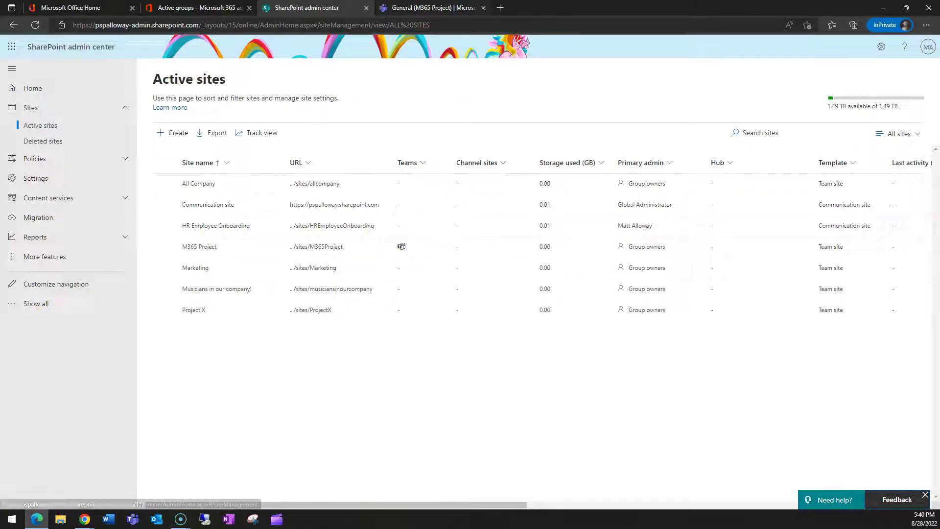
click(401, 246)
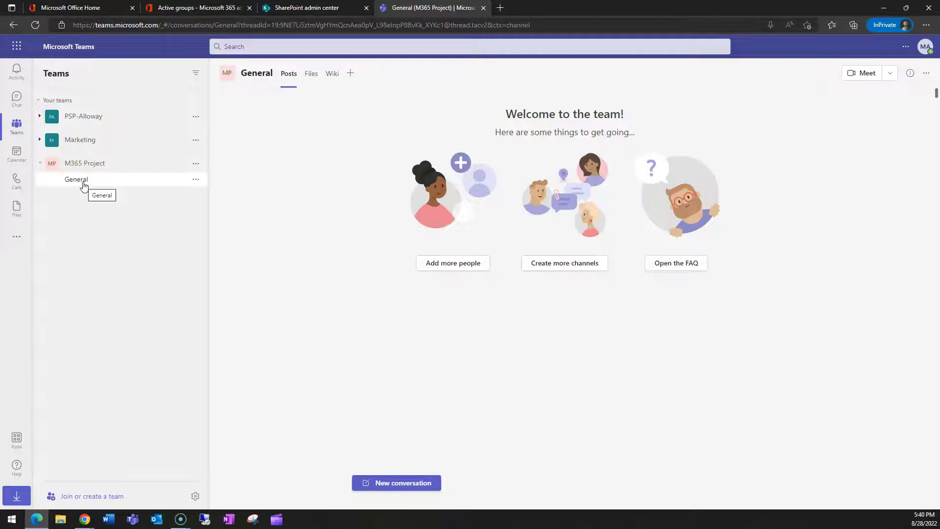
Step: Add a Standard 'SharePoint' channel to M365 Project, auto-shown in everyone's channel list
click(196, 179)
click(151, 231)
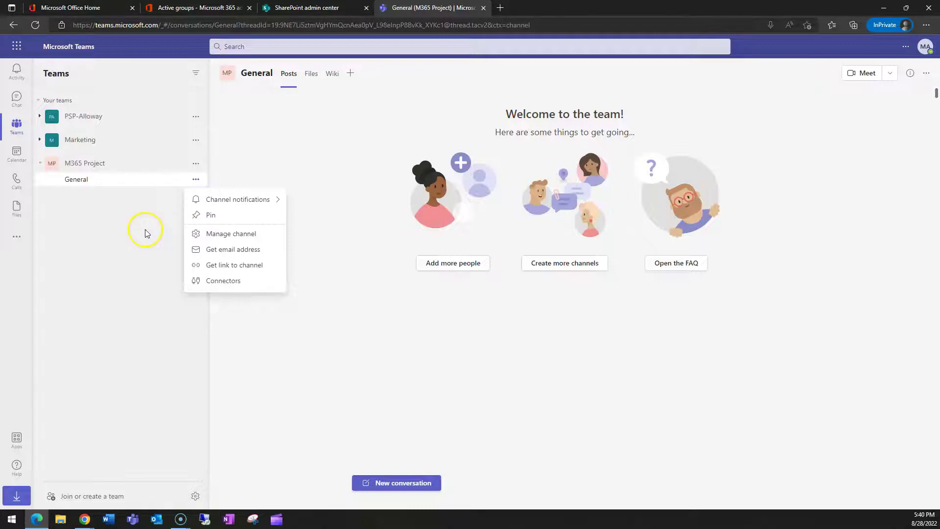
click(144, 230)
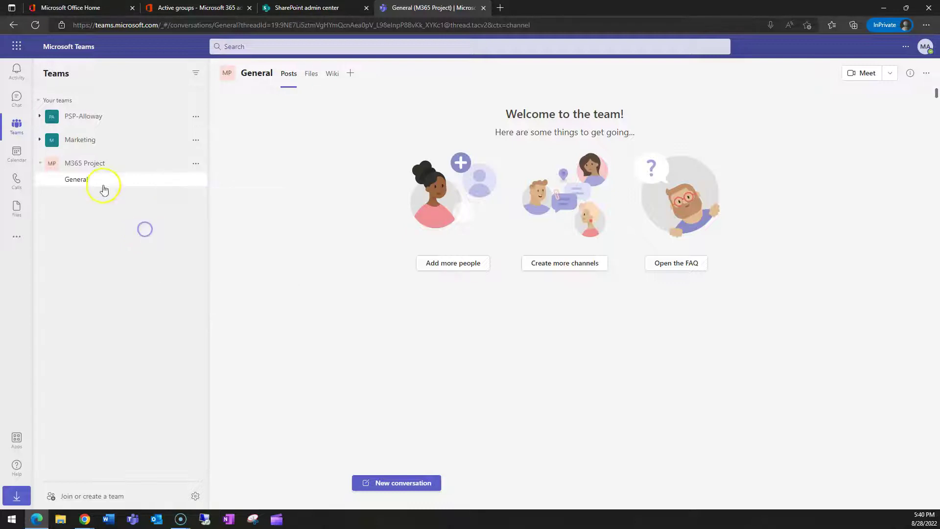
click(195, 165)
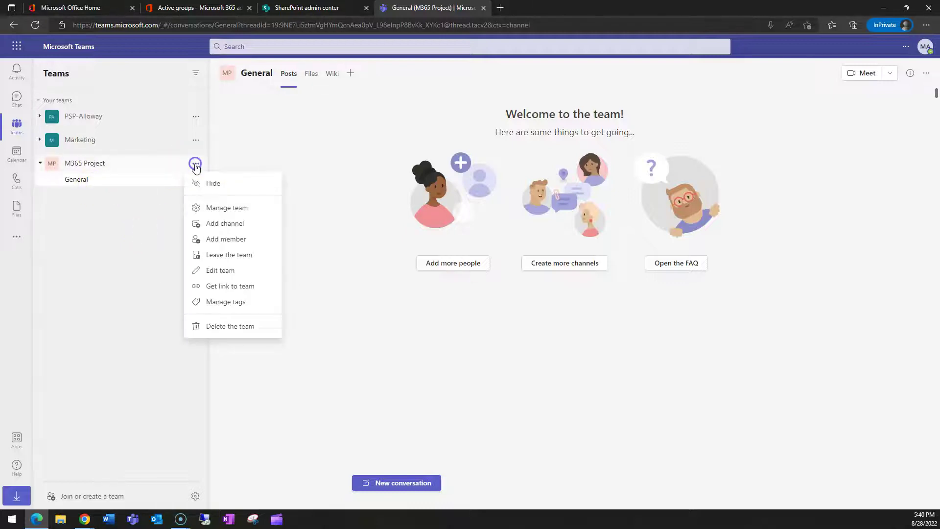
click(217, 223)
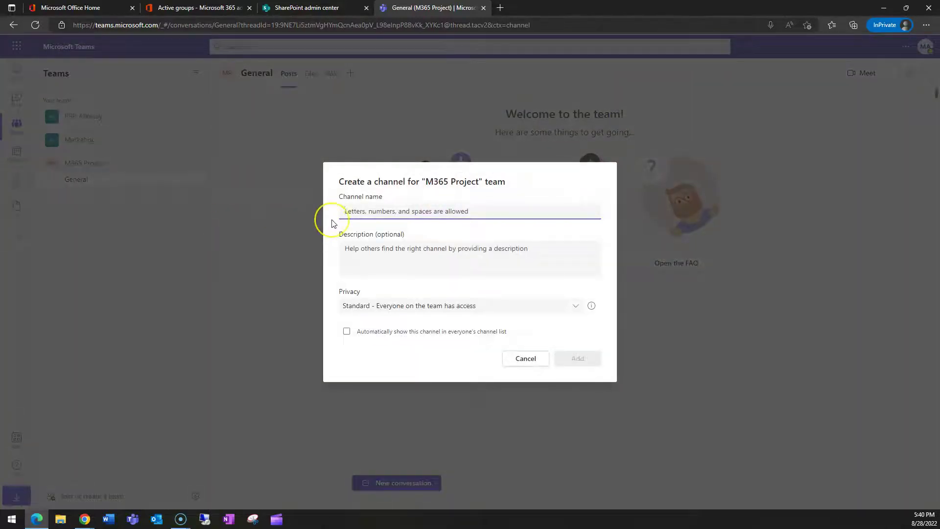
text(SharePoint)
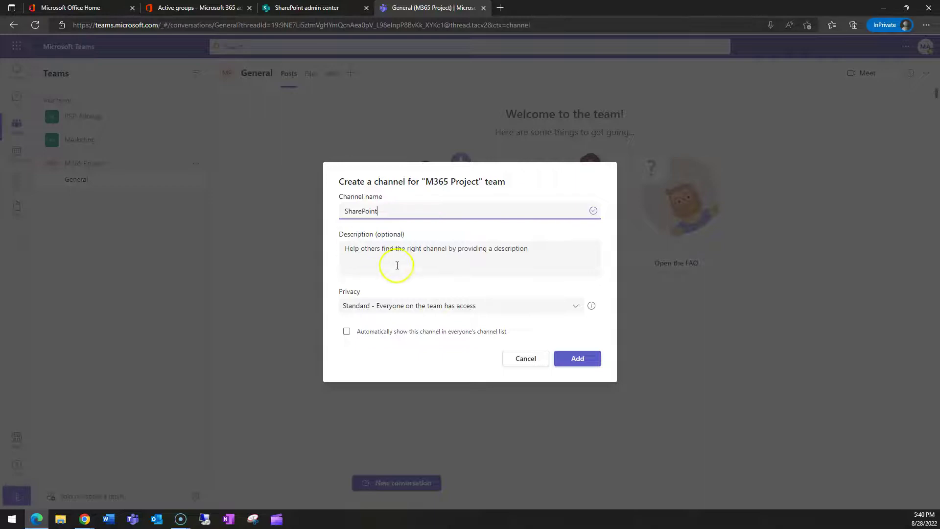
click(379, 306)
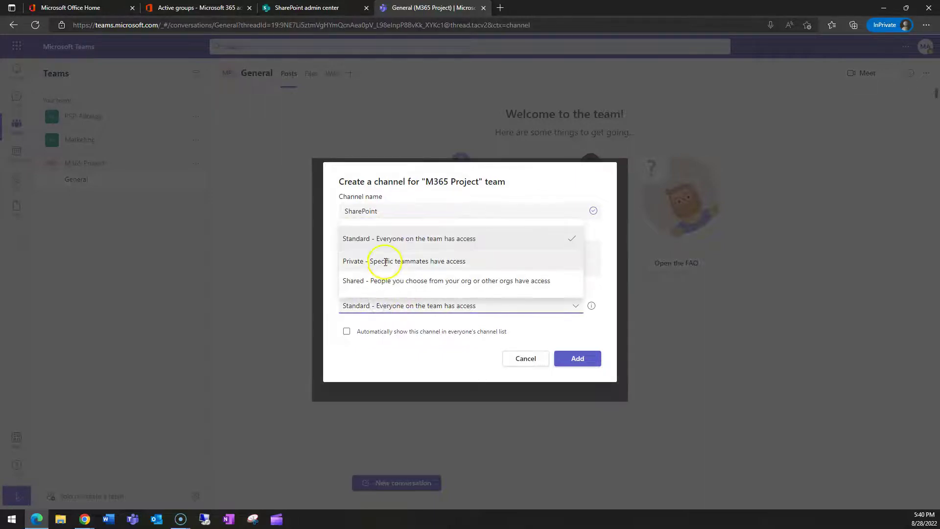
click(373, 237)
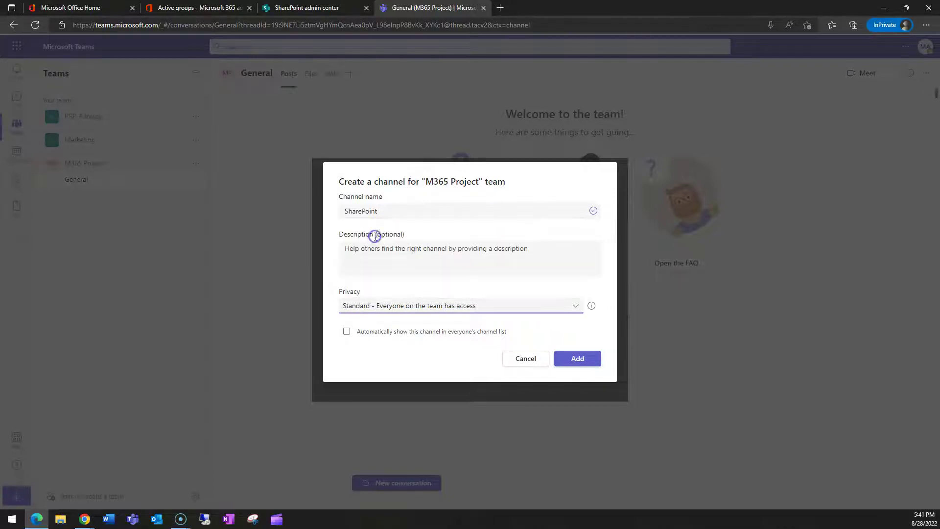
click(347, 332)
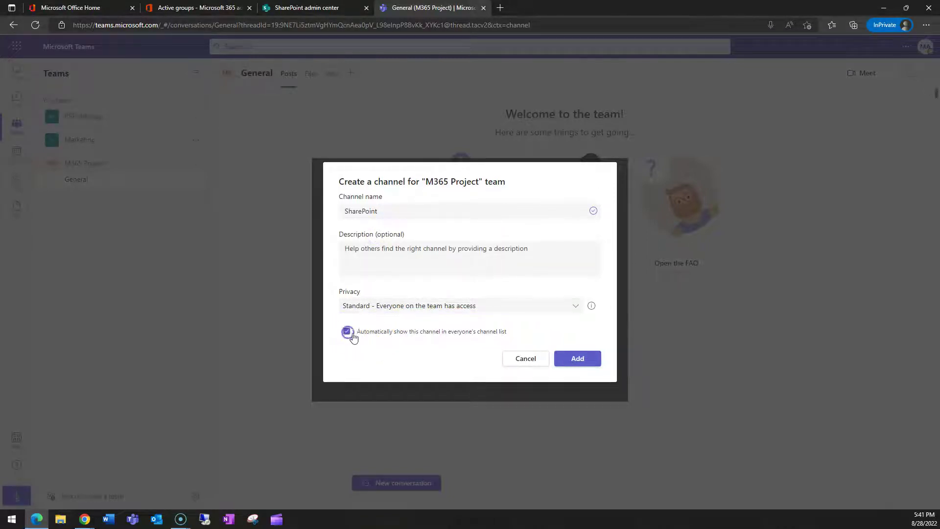
click(577, 359)
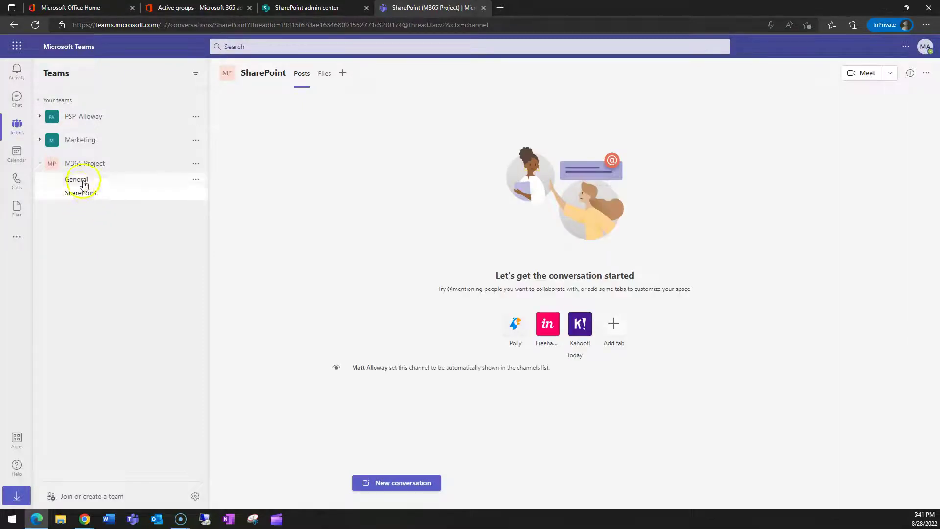
Step: Move between the General and SharePoint channels of M365 Project
click(81, 180)
click(83, 194)
click(76, 181)
click(85, 199)
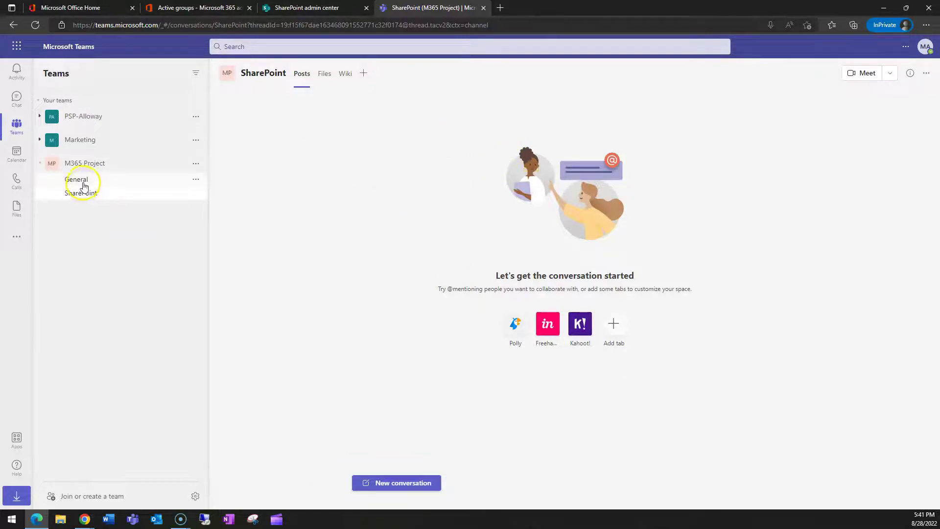
Step: Add an auto-shown 'Exchange' channel to M365 Project, then return to General
click(195, 163)
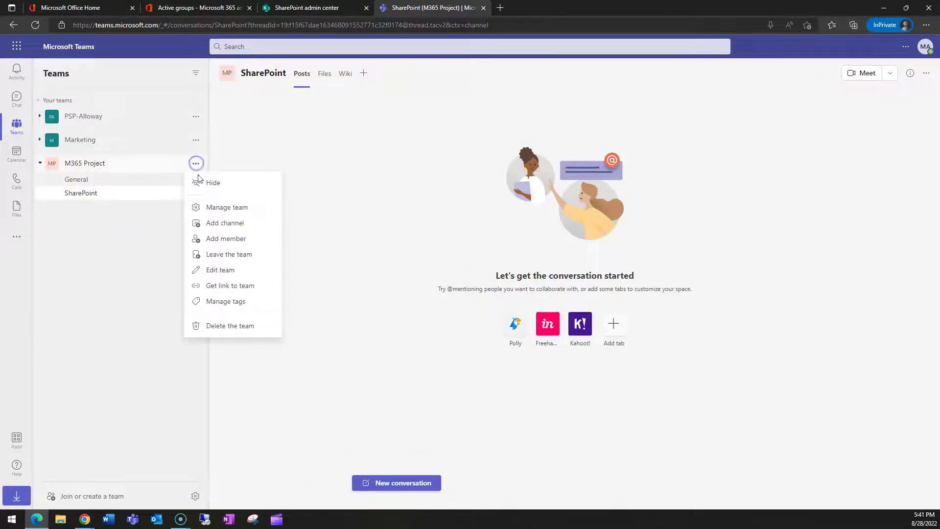
click(239, 226)
text(Exchange)
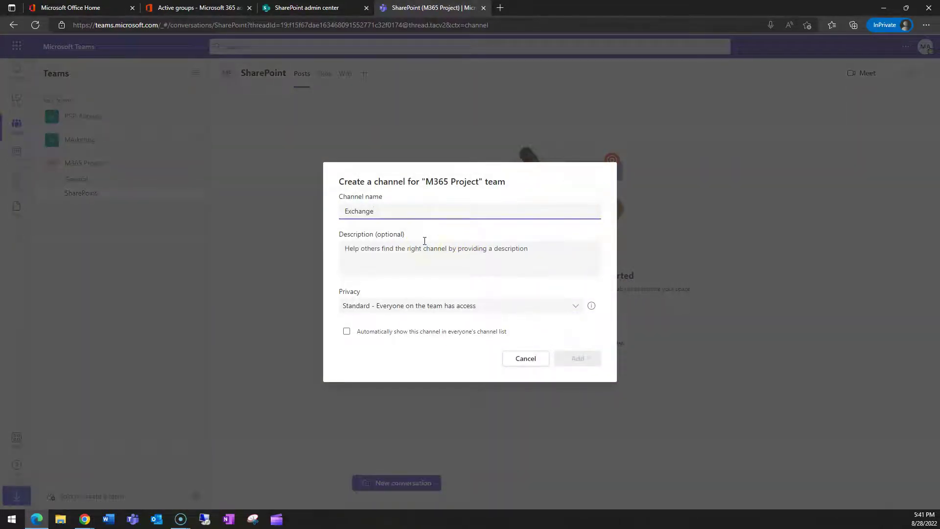
click(372, 331)
click(585, 360)
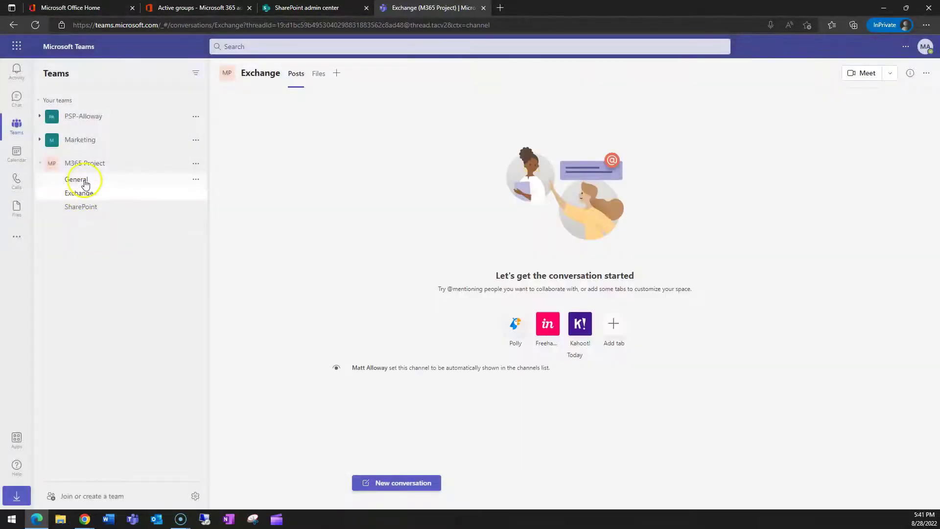
click(85, 183)
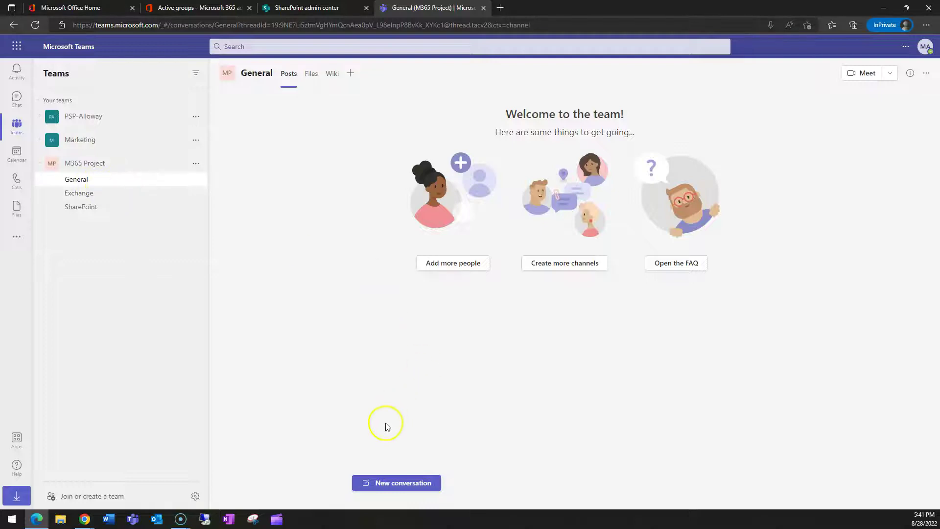
Step: Post 'Hello Everyone!' as a new conversation in the General channel
click(394, 485)
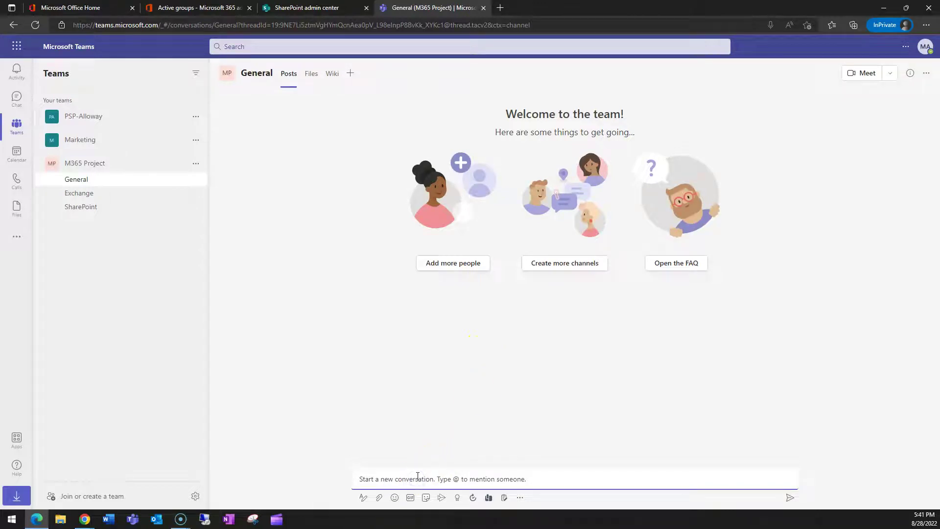
text(Hello Everyone)
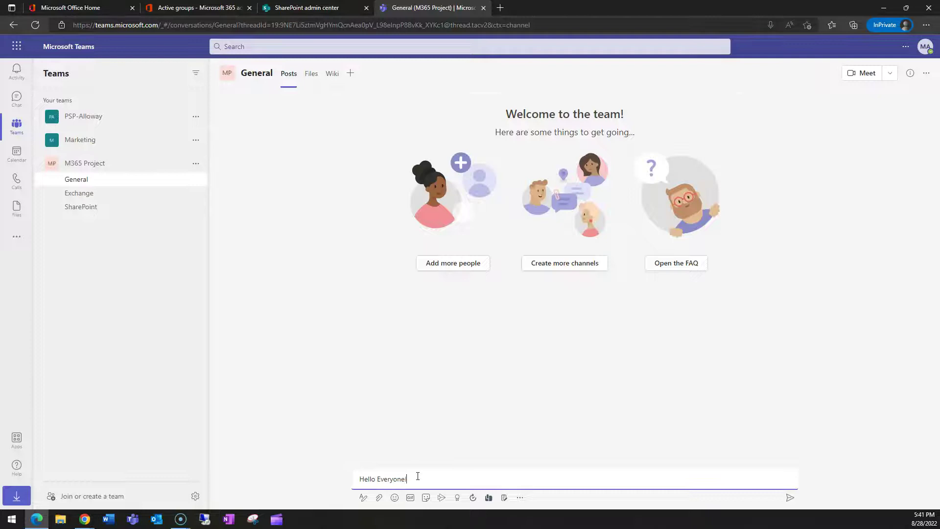
key(Return)
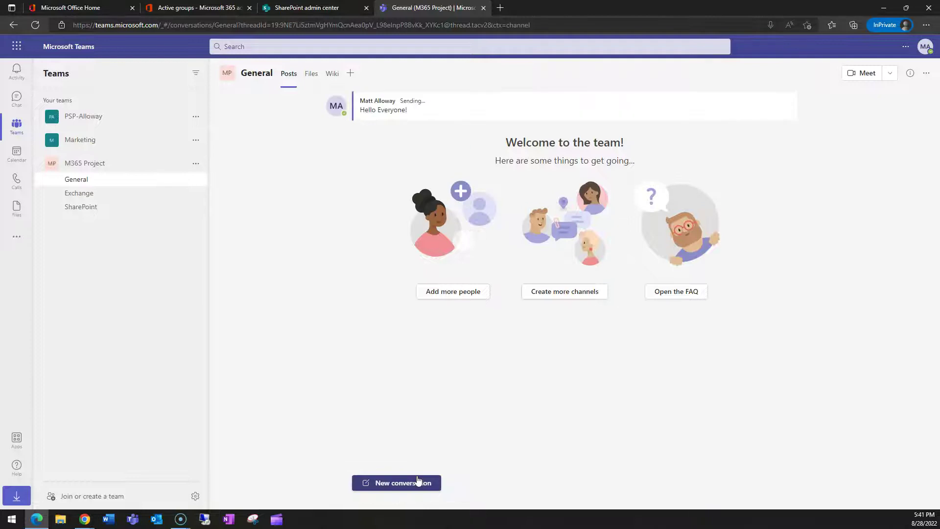
click(332, 235)
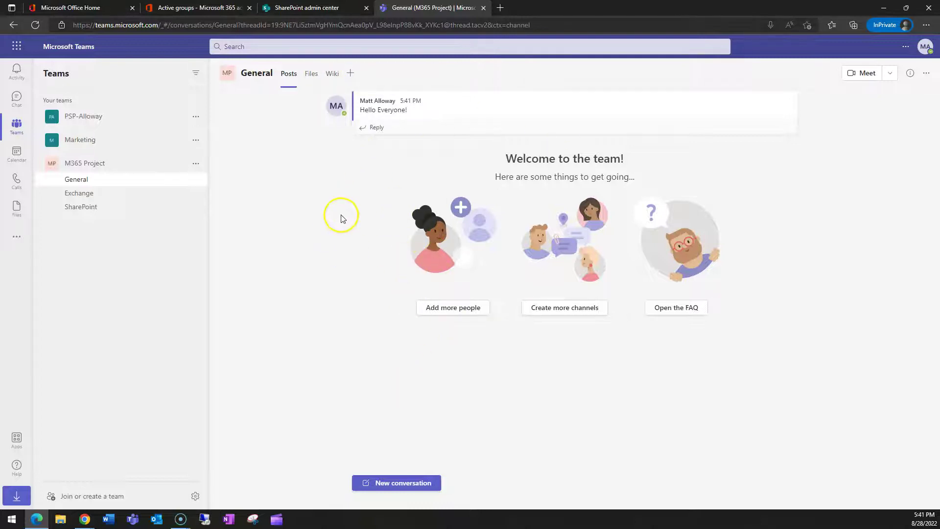
Step: Reply to the 'Hello Everyone!' post with a laughing child GIF
mouse_move(374, 103)
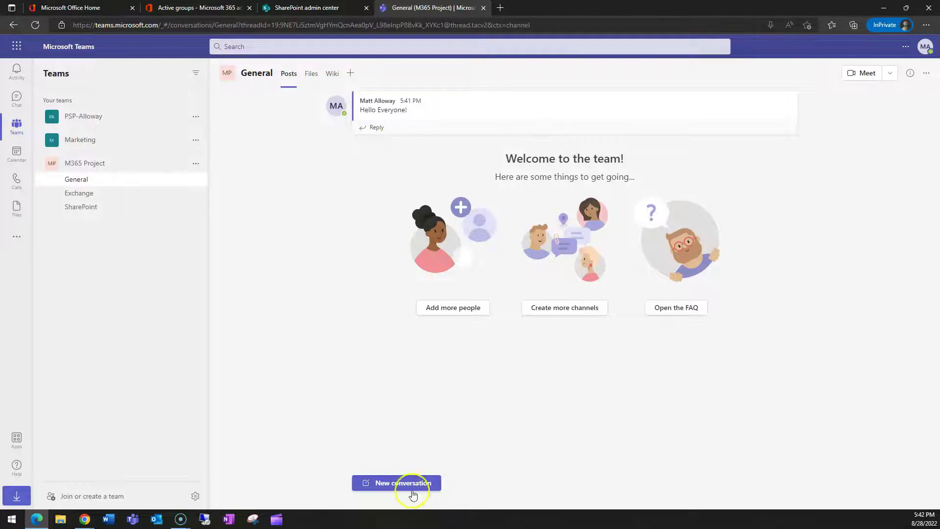
click(376, 128)
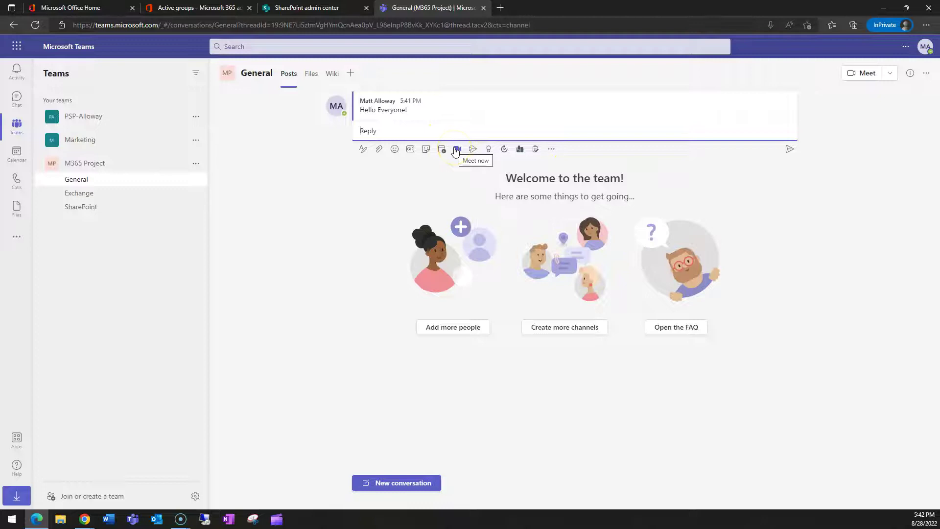
click(411, 150)
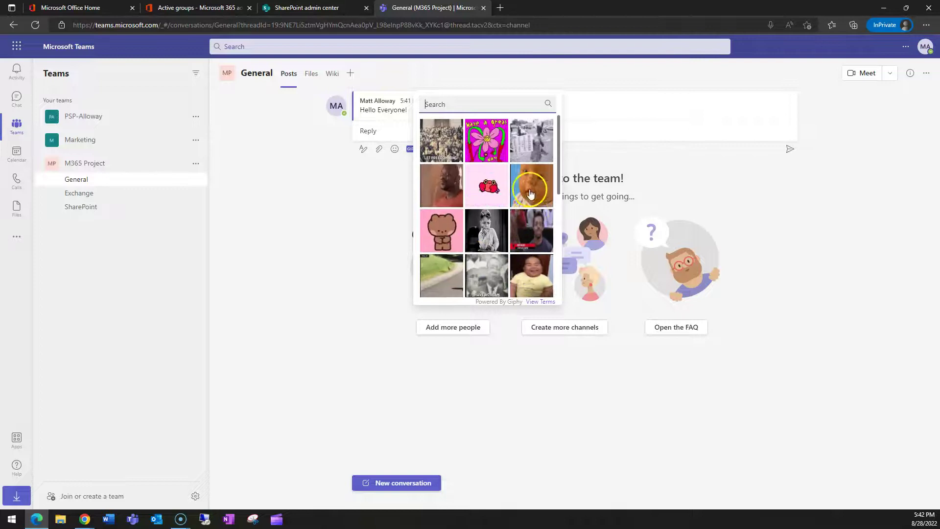
click(530, 267)
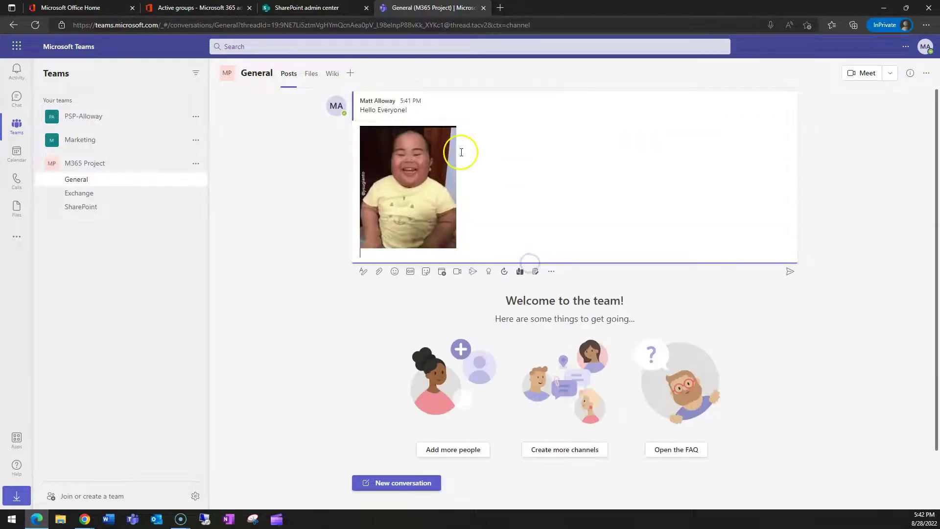
click(786, 272)
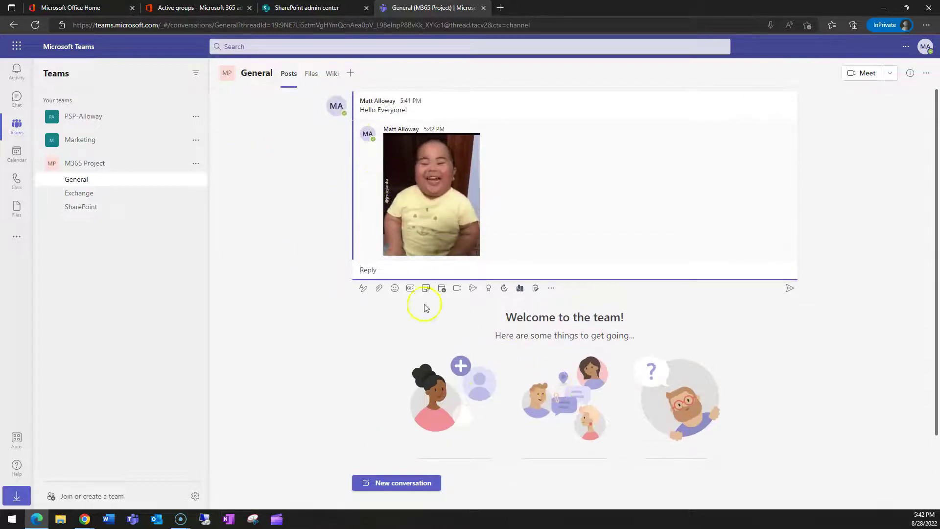
Step: Post 'Did you see the new SharePoint feature?' in the SharePoint channel
click(88, 195)
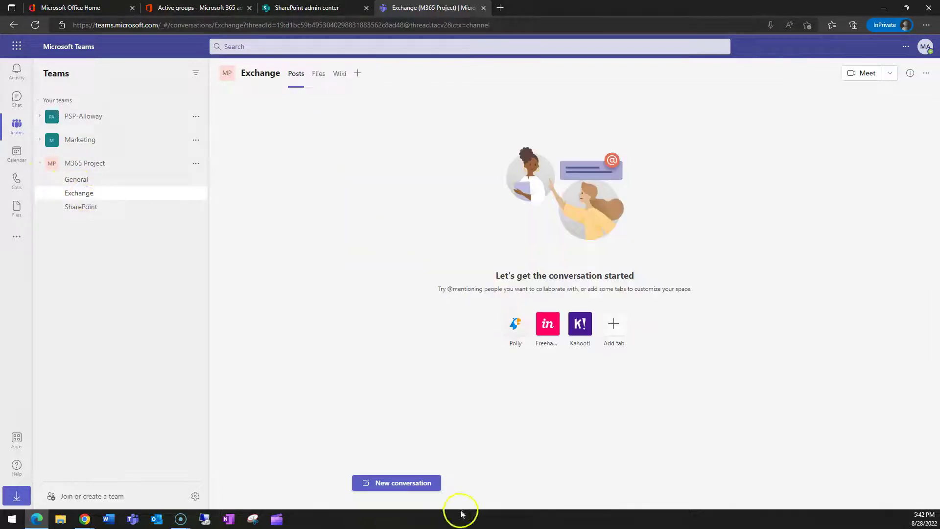
click(92, 208)
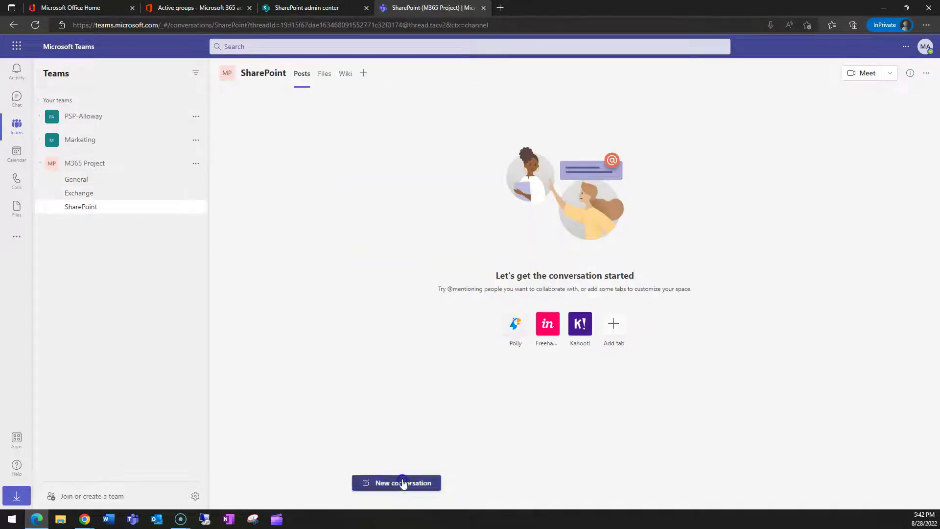
click(399, 482)
text(Did)
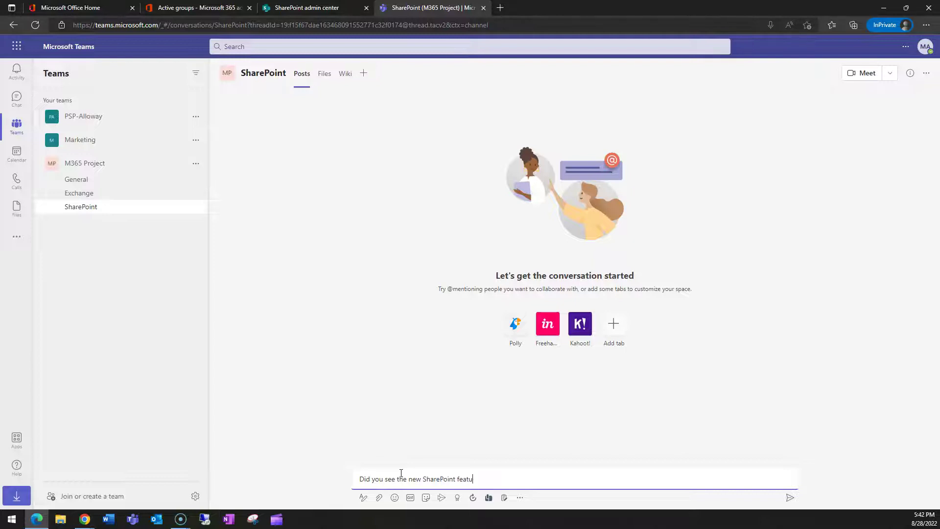
key(Return)
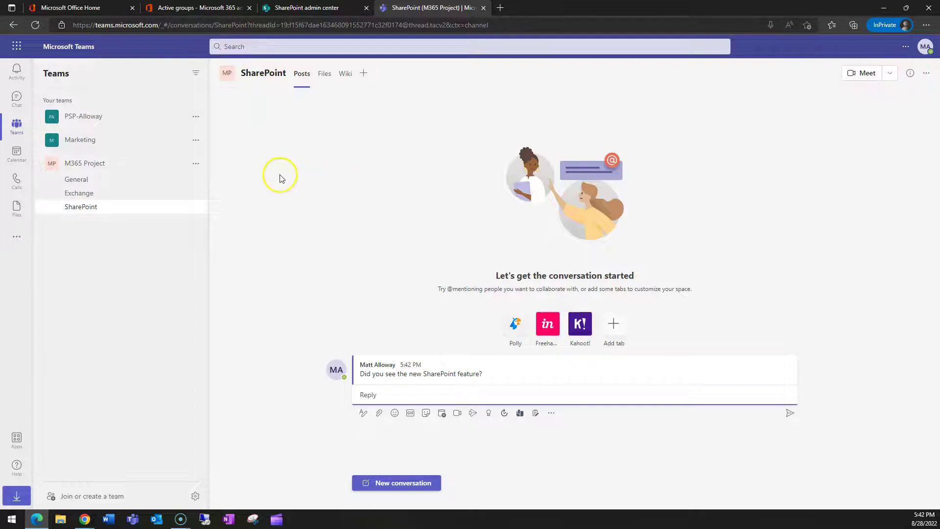
Step: Open M365 Project's management page, review its tabs, and show the Members list with one owner
click(196, 164)
click(225, 206)
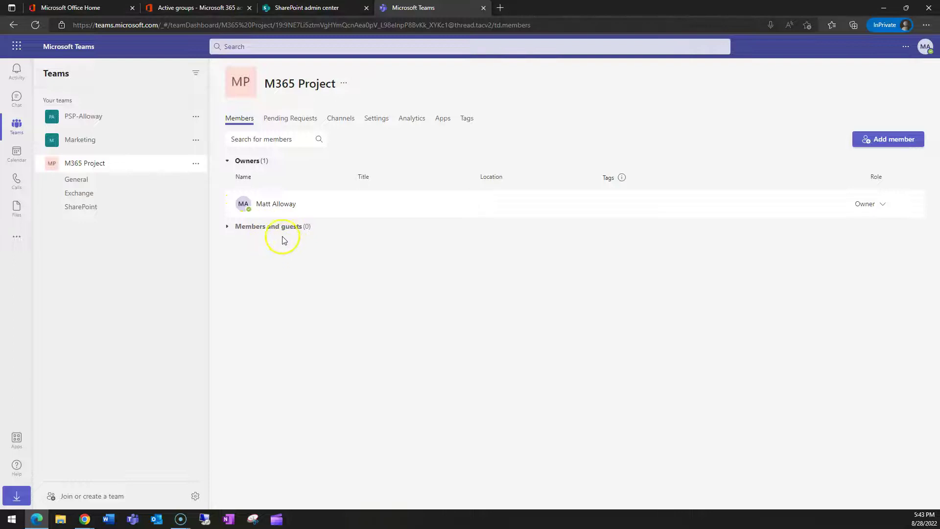
click(290, 117)
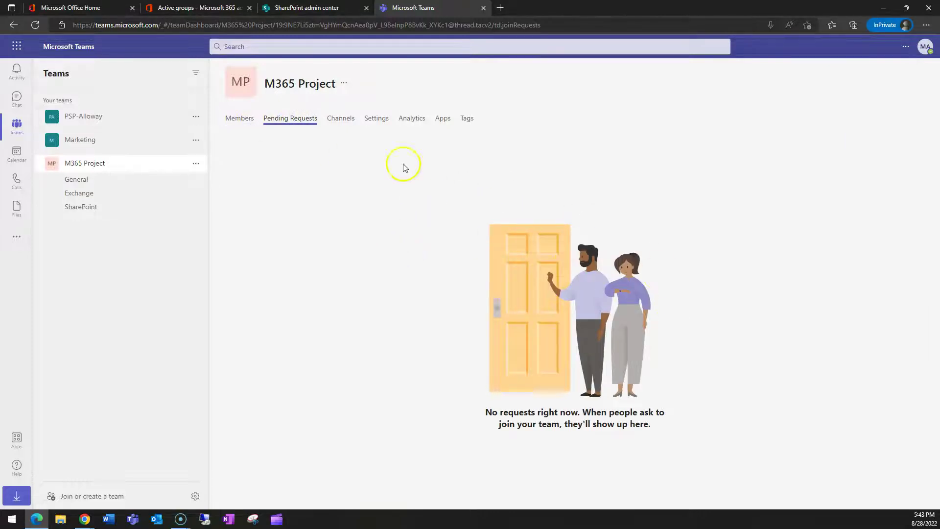
click(343, 120)
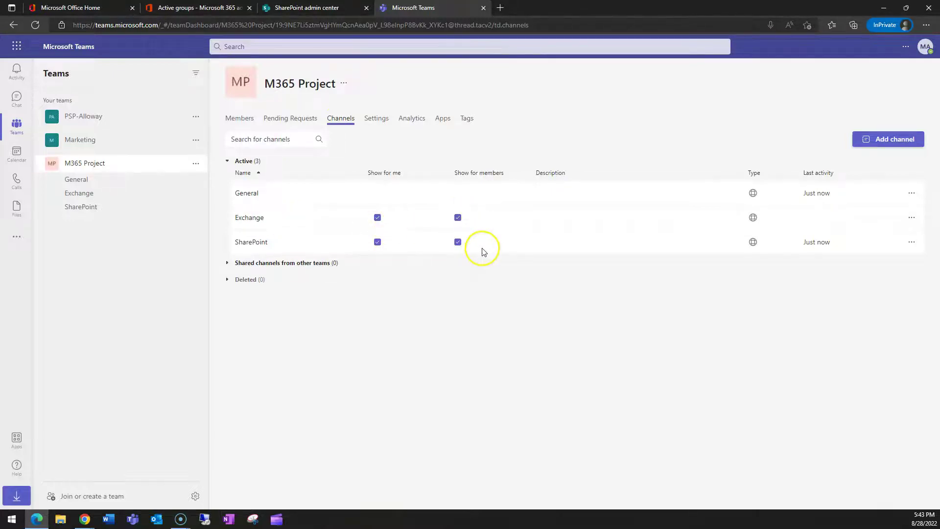
click(382, 123)
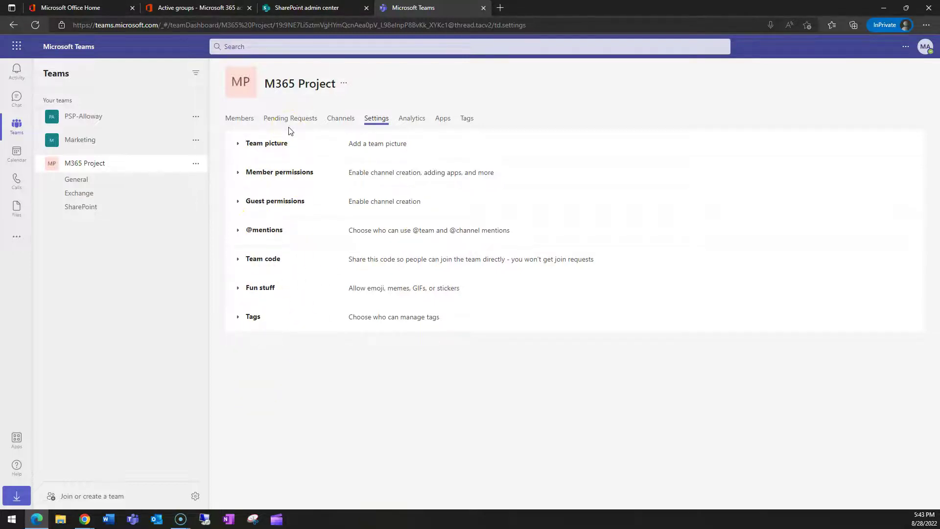
click(416, 118)
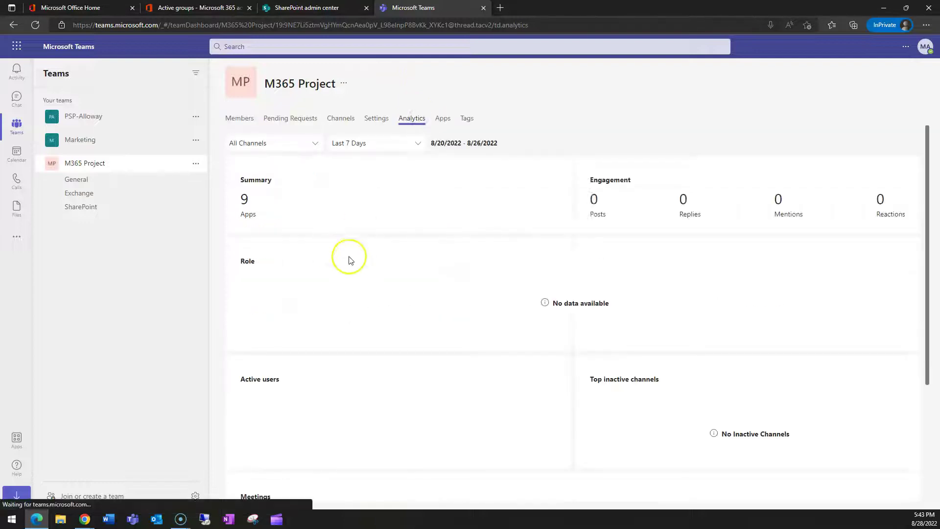
scroll(529, 304, down, 4)
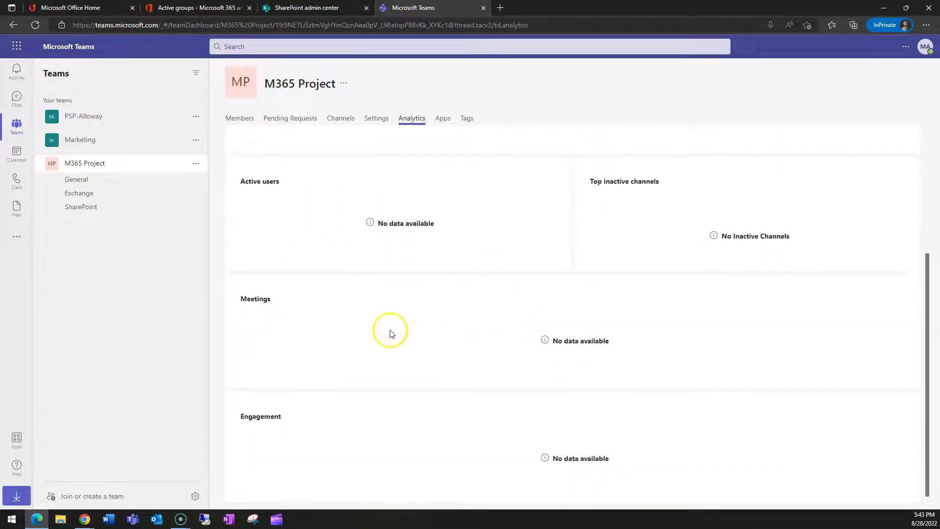
scroll(583, 332, down, 5)
scroll(528, 384, up, 5)
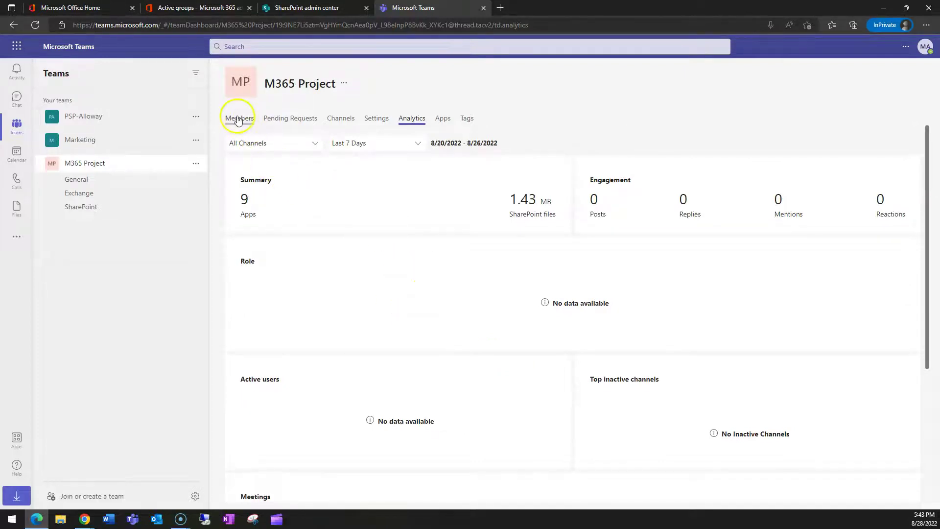
click(238, 122)
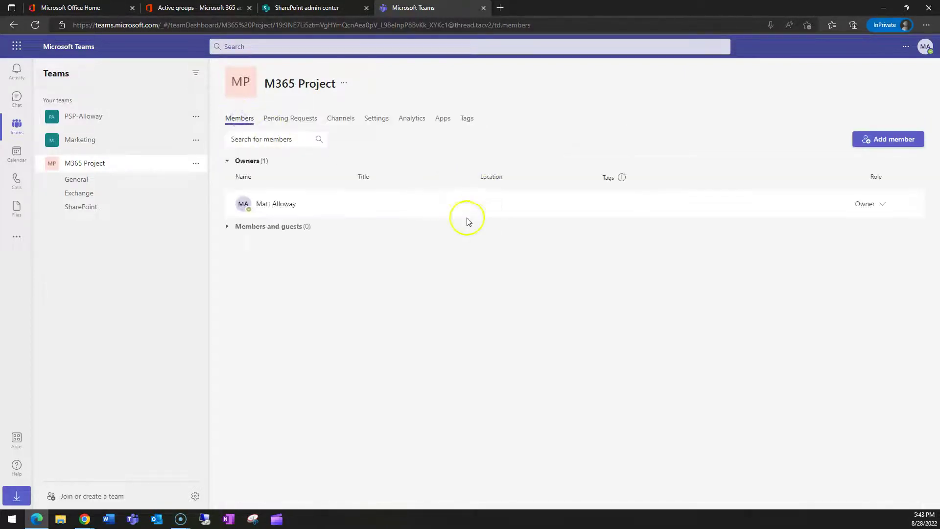
Step: Search for the colleague by part of their name and add them to M365 Project as a Member
click(889, 139)
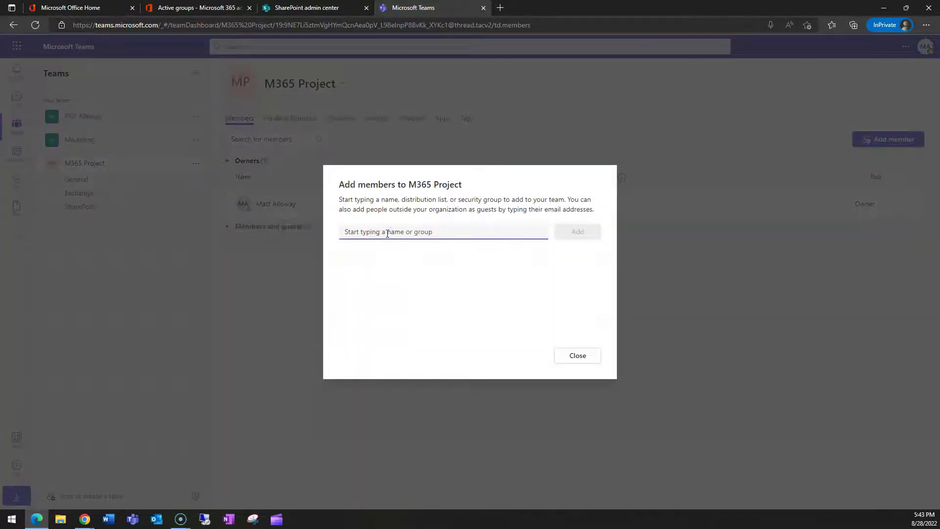
text(gle)
key(Return)
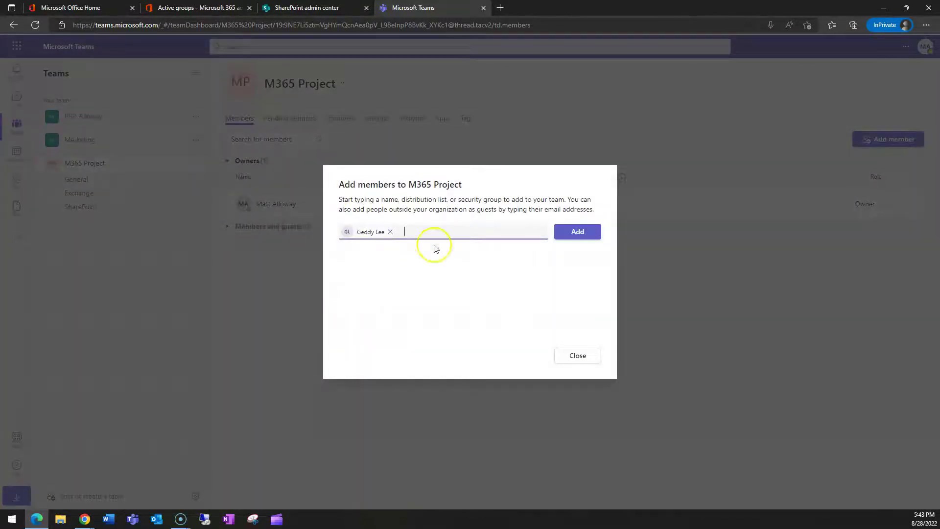
click(578, 232)
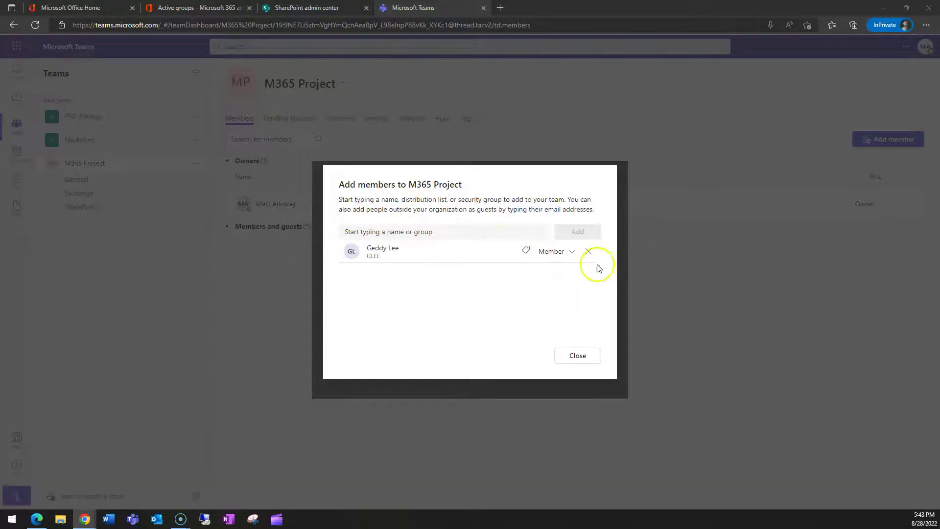
click(575, 356)
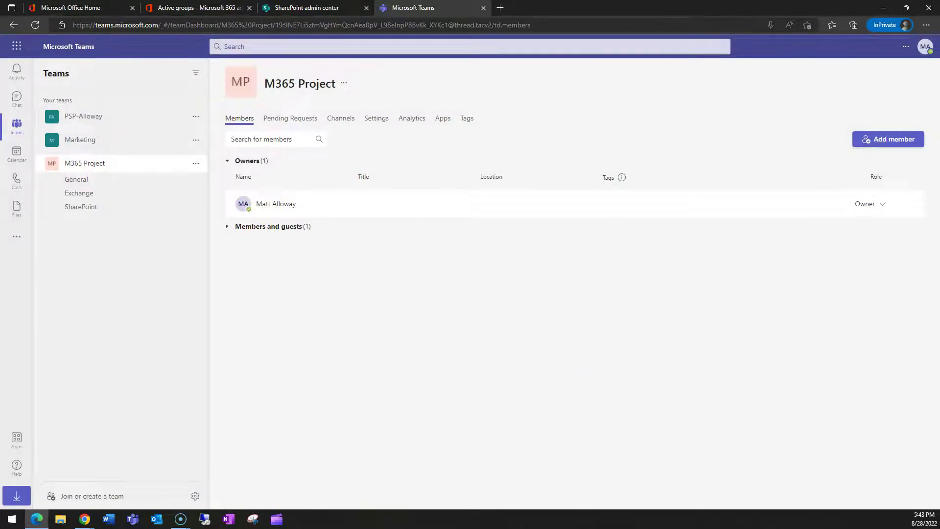
Step: Switch to the new member's maximised Outlook window and open the Teams email about joining M365 Project
key(alt+Tab)
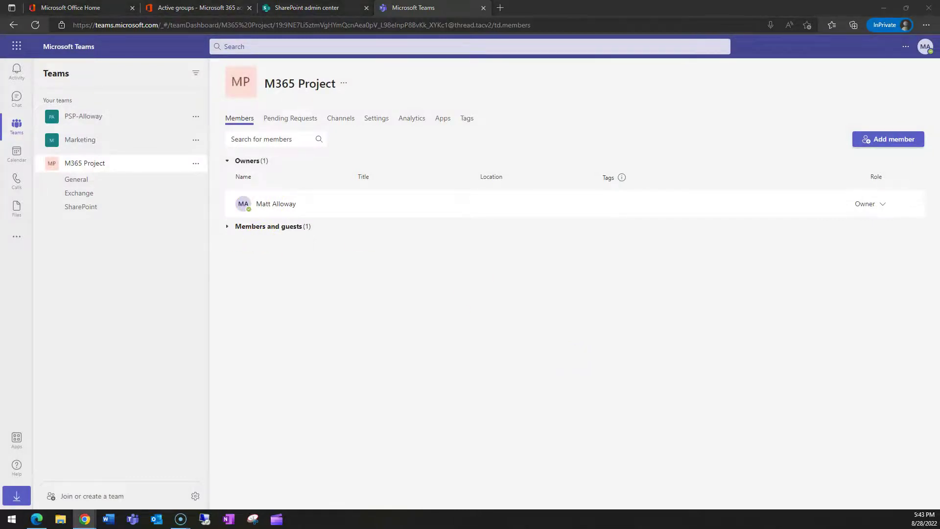
double_click(610, 38)
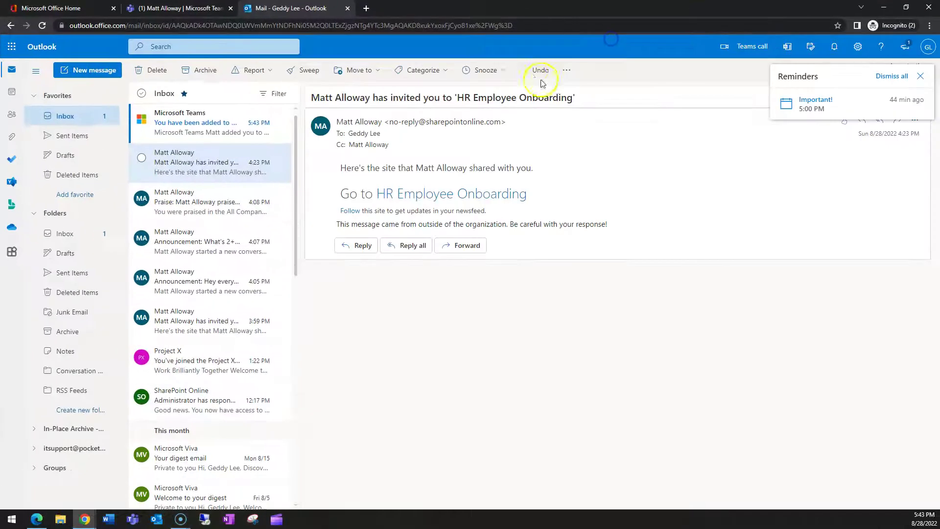
click(221, 136)
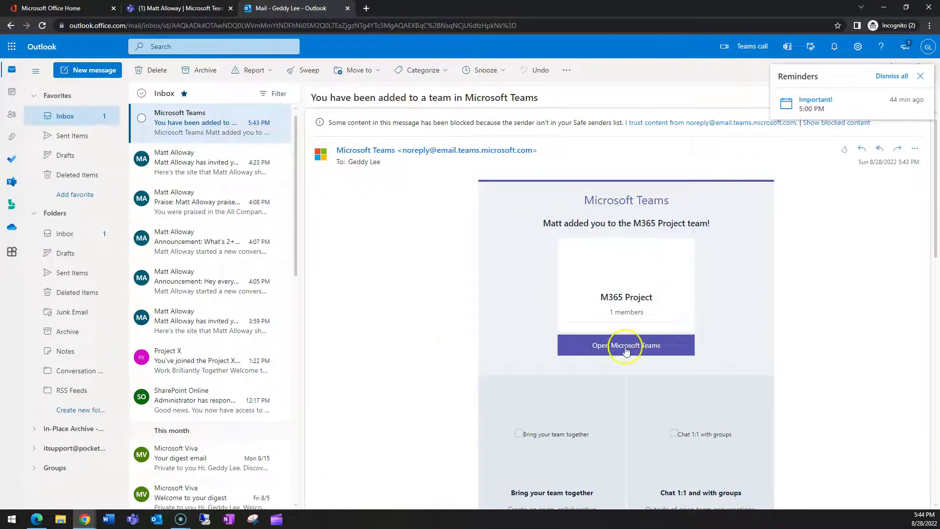
scroll(560, 373, down, 5)
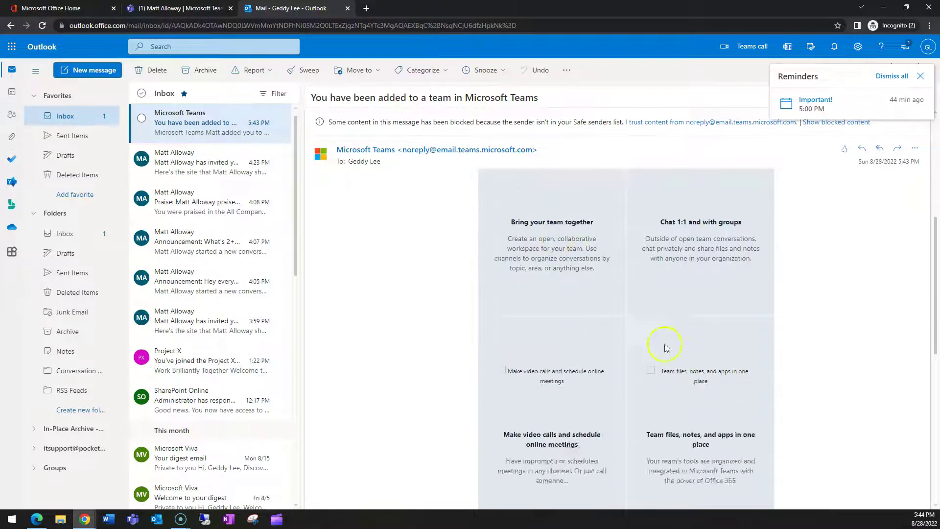
scroll(667, 346, up, 5)
Step: Load the email's blocked images, dismiss the reminders, mark it read, and return to Teams
click(848, 126)
click(898, 76)
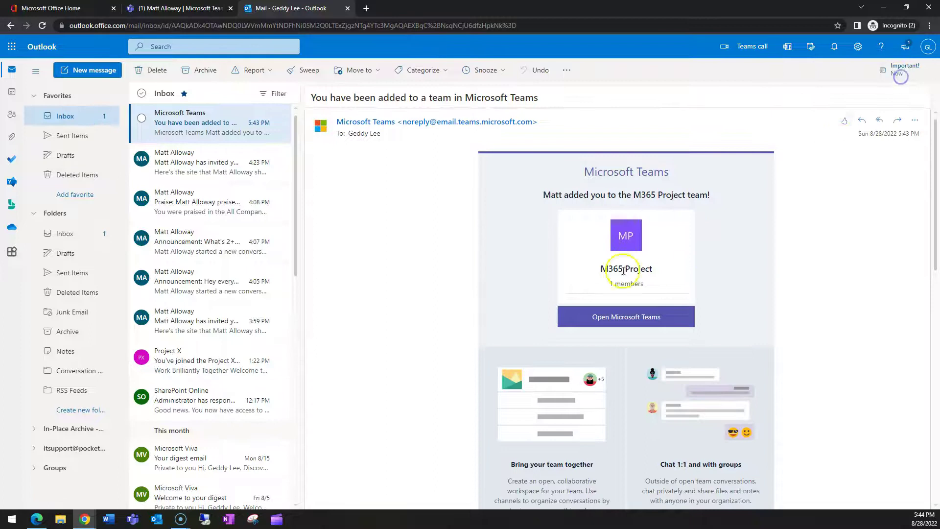
scroll(592, 164, down, 4)
scroll(607, 205, up, 5)
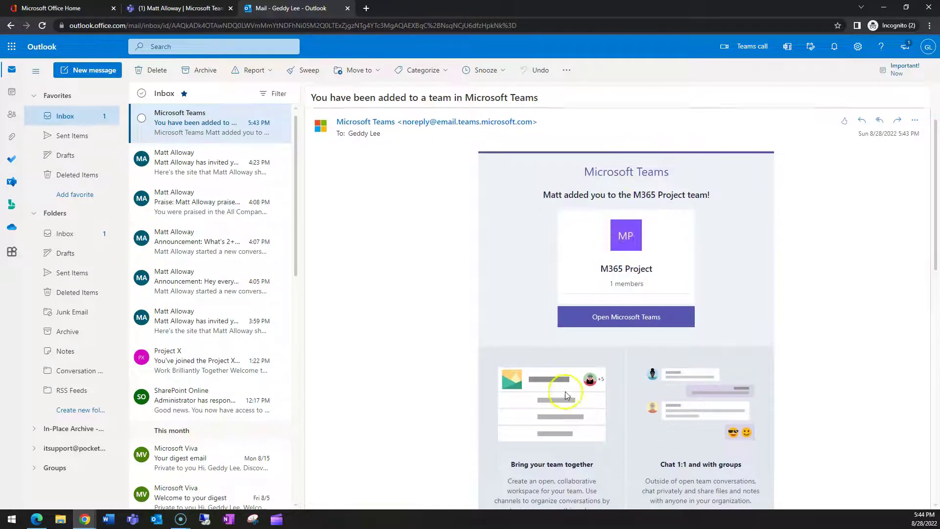
scroll(629, 349, down, 5)
scroll(629, 349, up, 5)
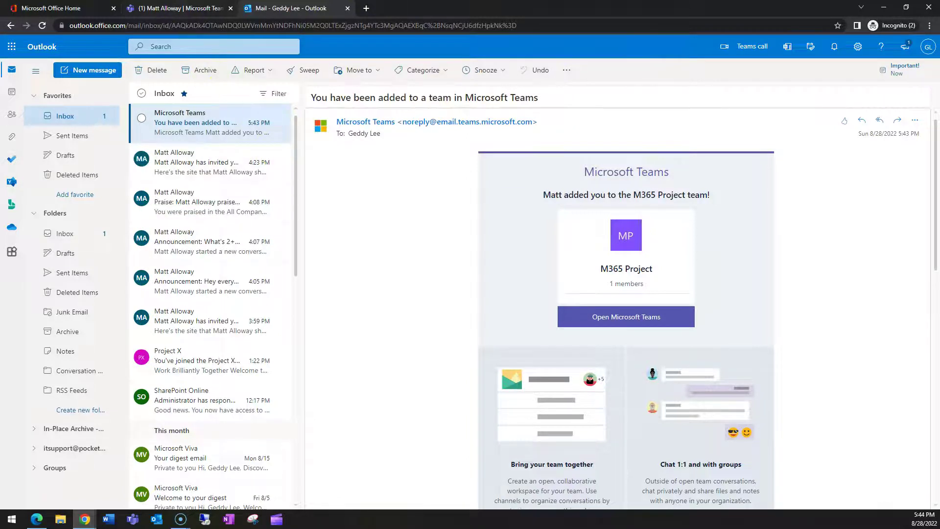
click(225, 111)
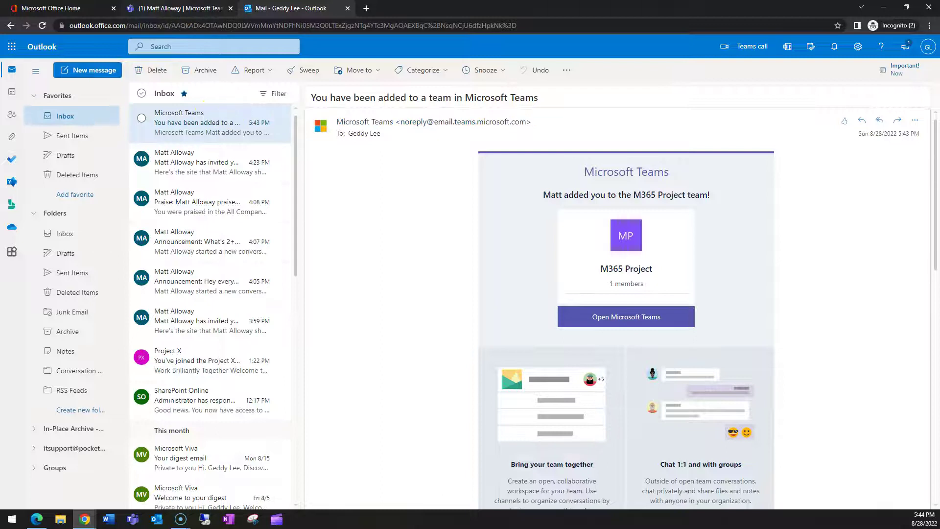
key(ctrl+shift+Tab)
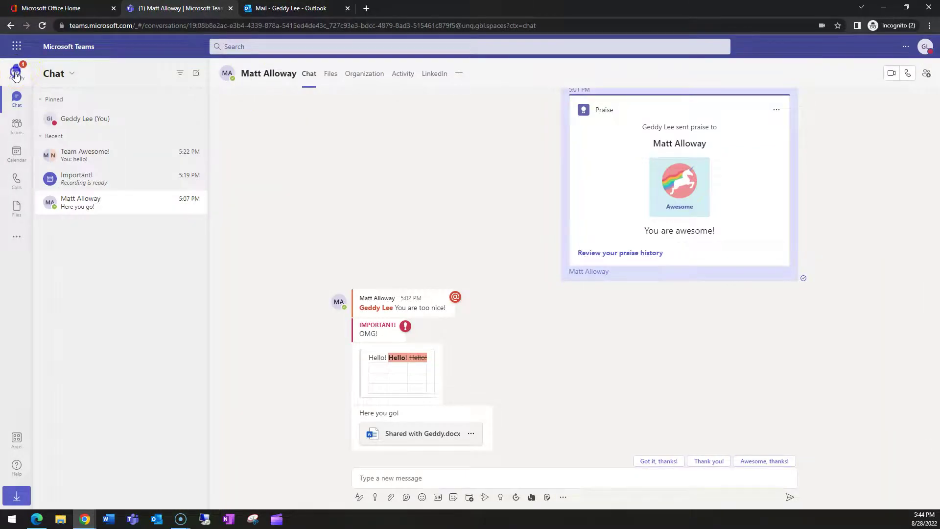
Step: Open the added-to-M365 Project notification from the Activity feed, then go to Teams
click(16, 74)
click(116, 100)
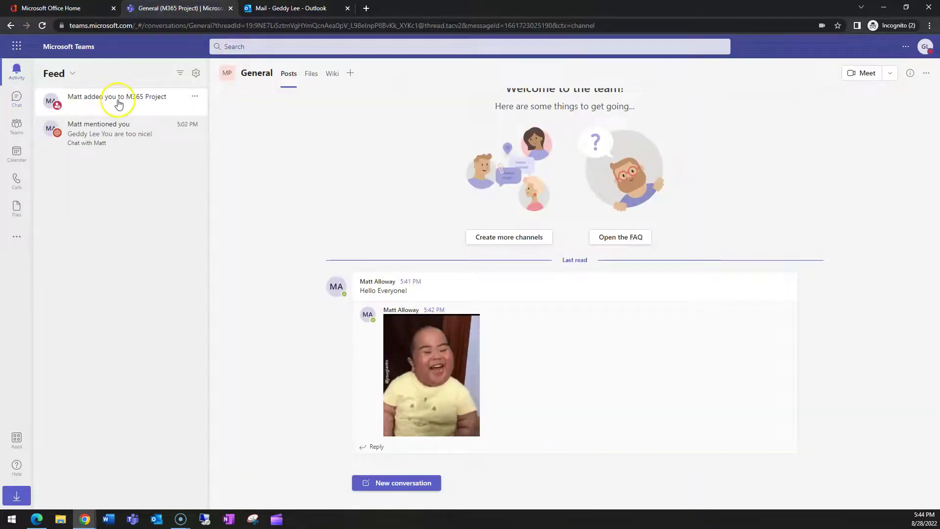
click(18, 129)
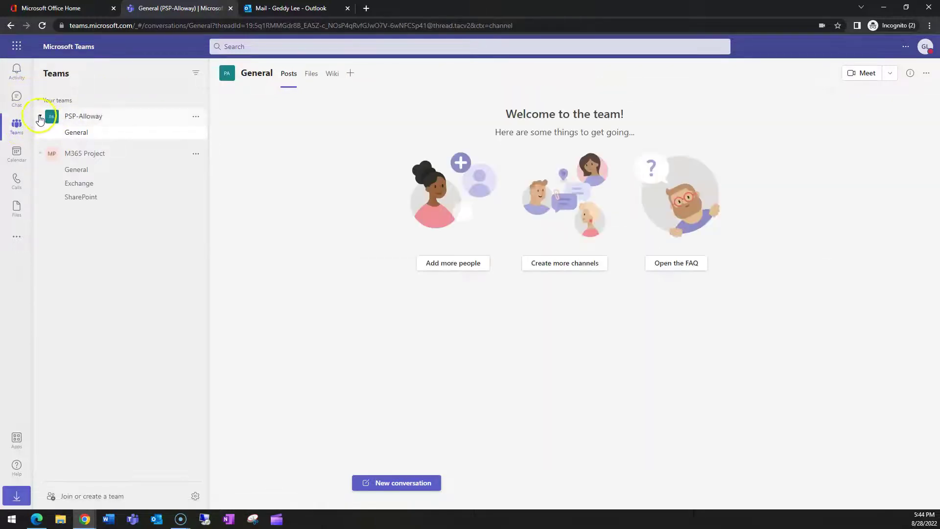
Step: Collapse PSP-Alloway and view M365 Project's General, SharePoint, then General channels
click(40, 118)
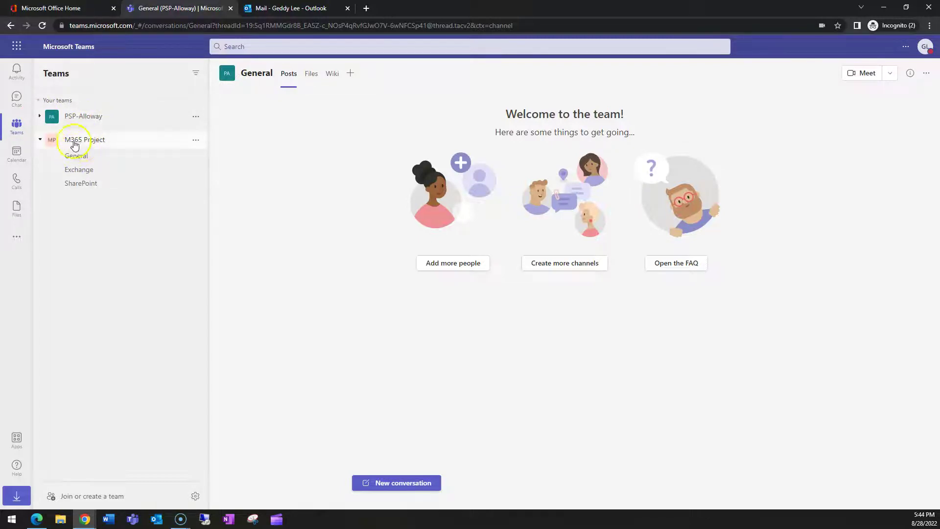
click(84, 155)
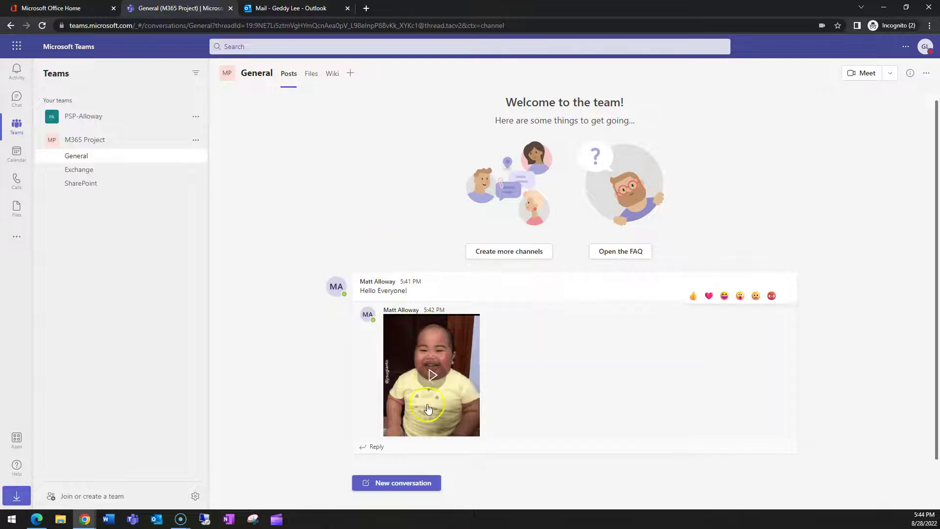
click(83, 185)
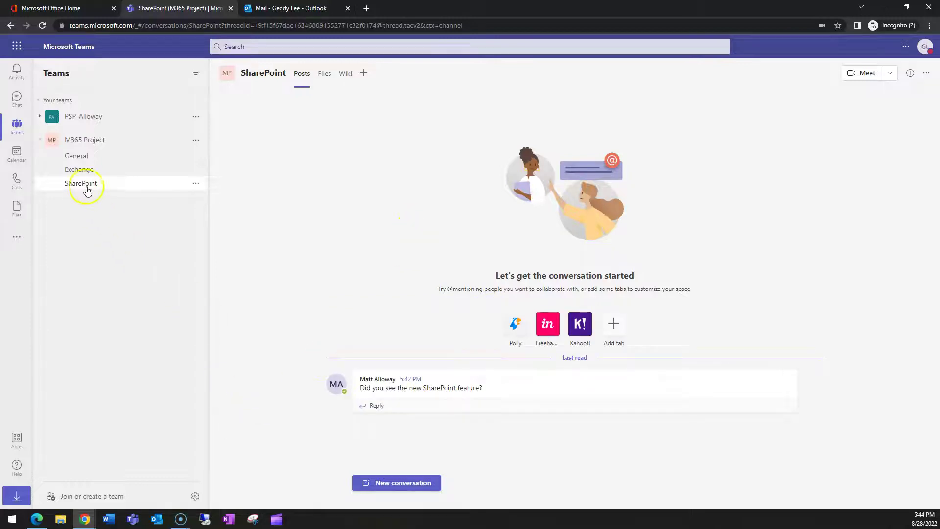
click(88, 156)
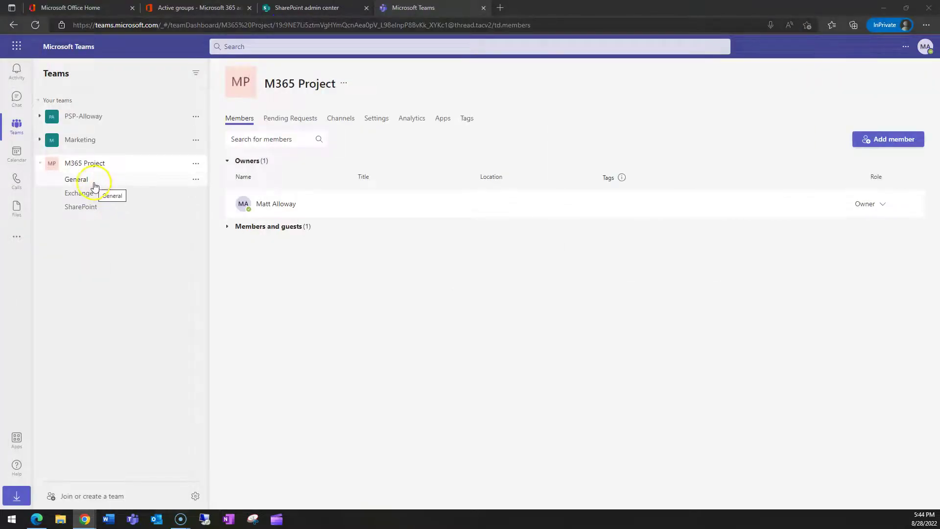
Step: Post 'Wow!' as a new conversation in M365 Project's Exchange channel
click(85, 194)
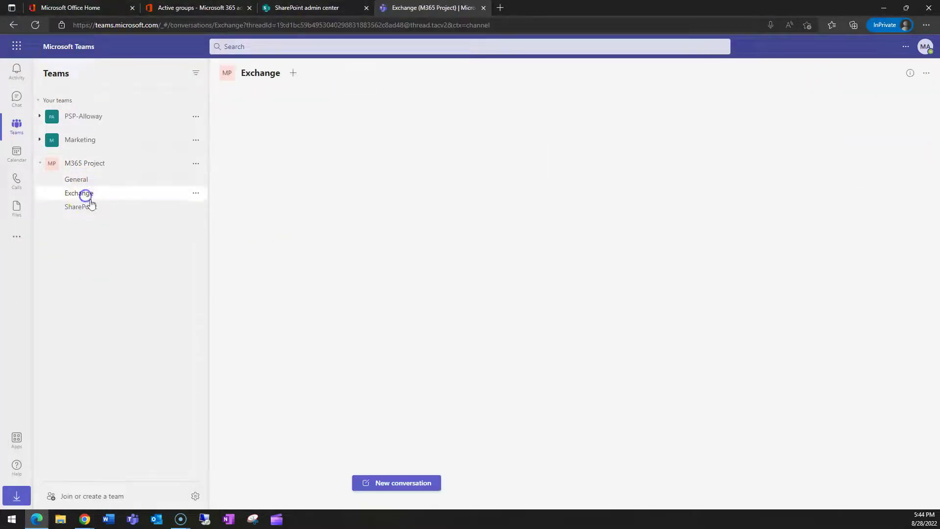
click(397, 491)
text(c)
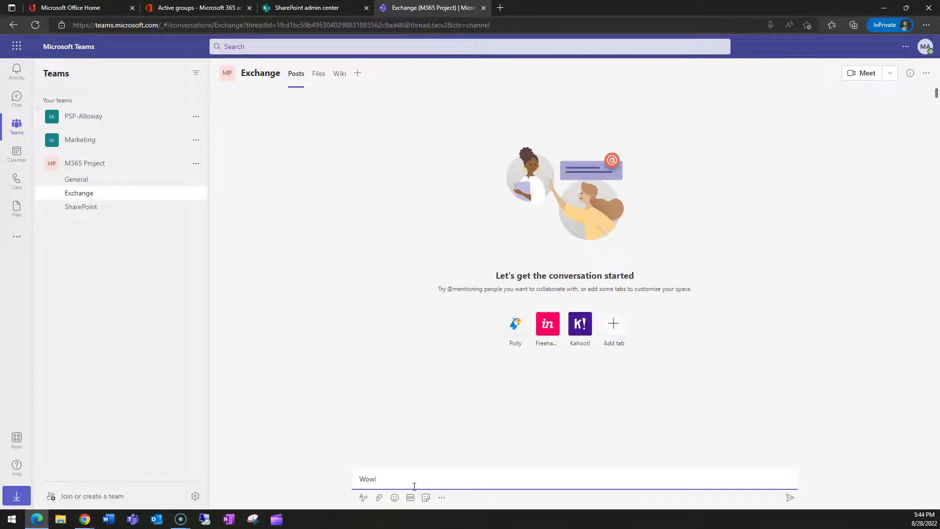
key(Return)
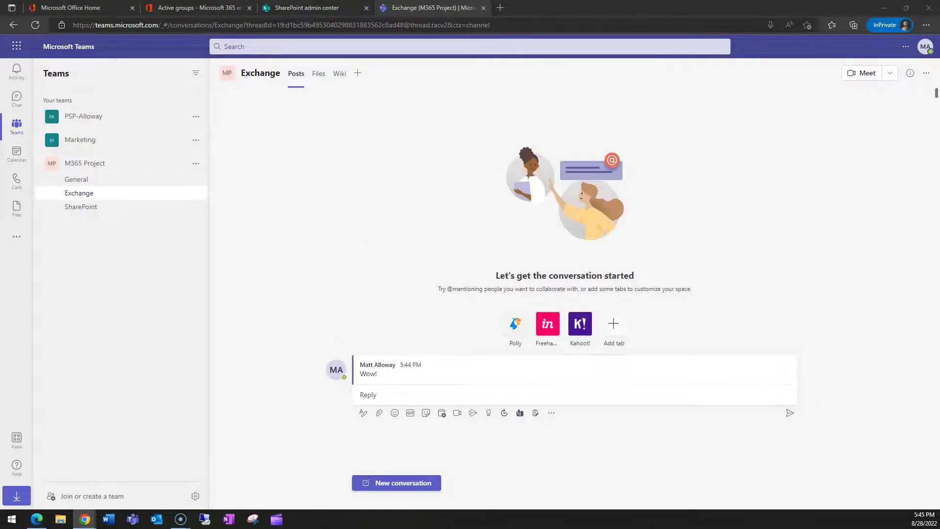
mouse_move(428, 372)
click(383, 375)
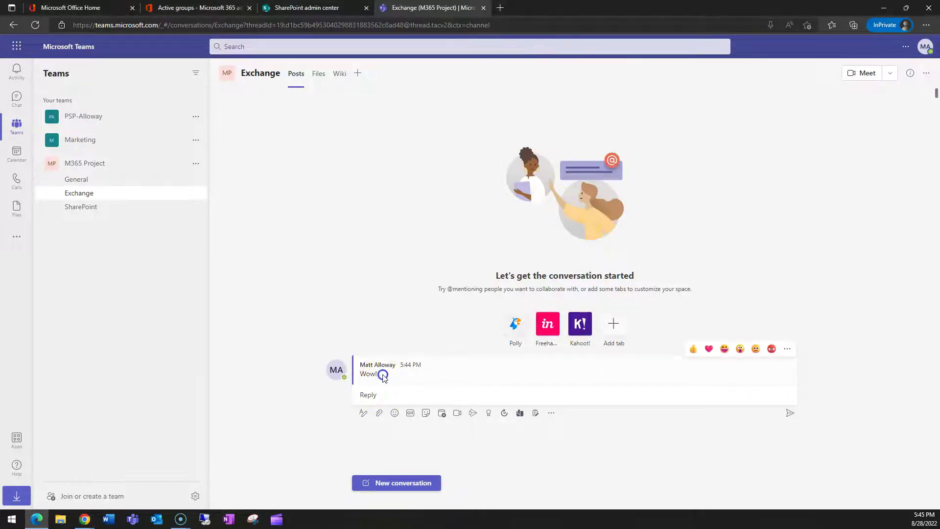
click(381, 394)
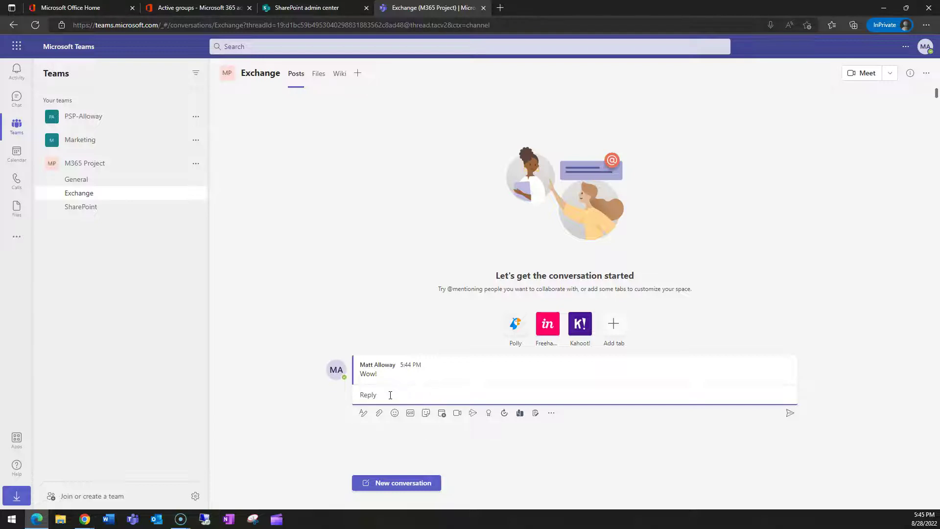
text(@)
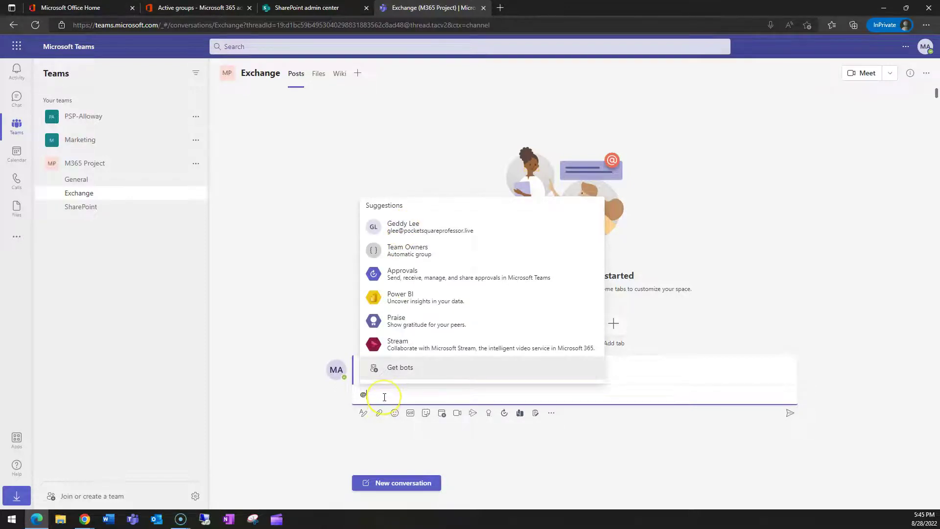
text(e)
click(406, 375)
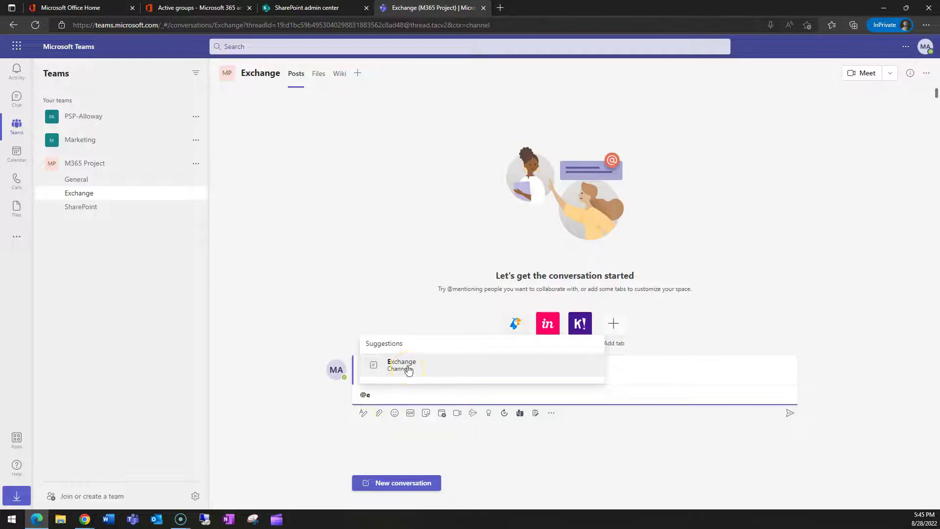
click(408, 367)
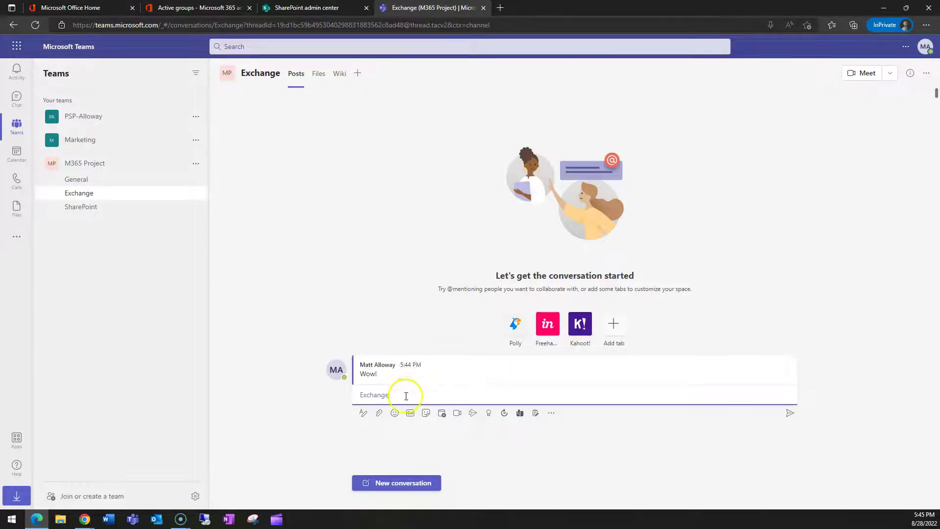
Step: Send the Exchange-mention reply and move the other member's Teams window to the centre
click(790, 414)
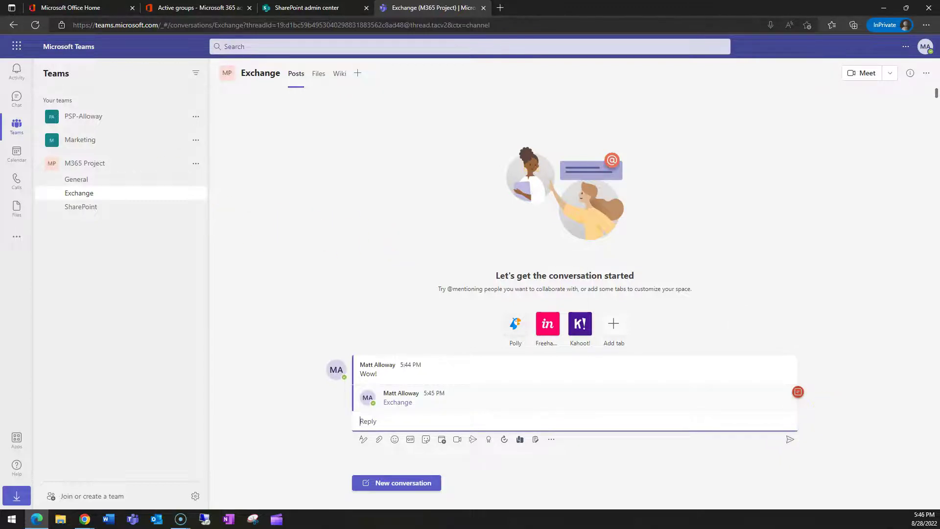
key(alt+Tab)
drag(41, 76, 502, 57)
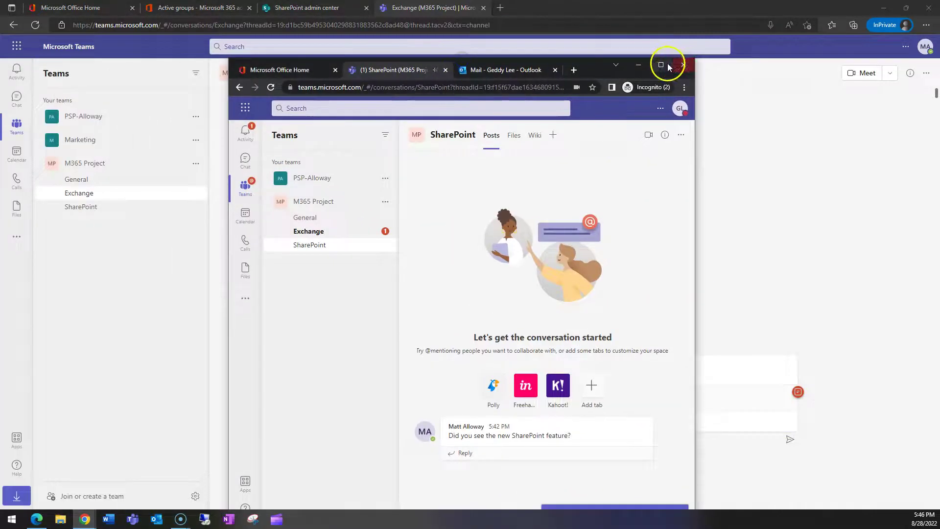
Step: As the second member, dismiss the mention toast, check Activity, and view the Exchange channel mention
click(668, 63)
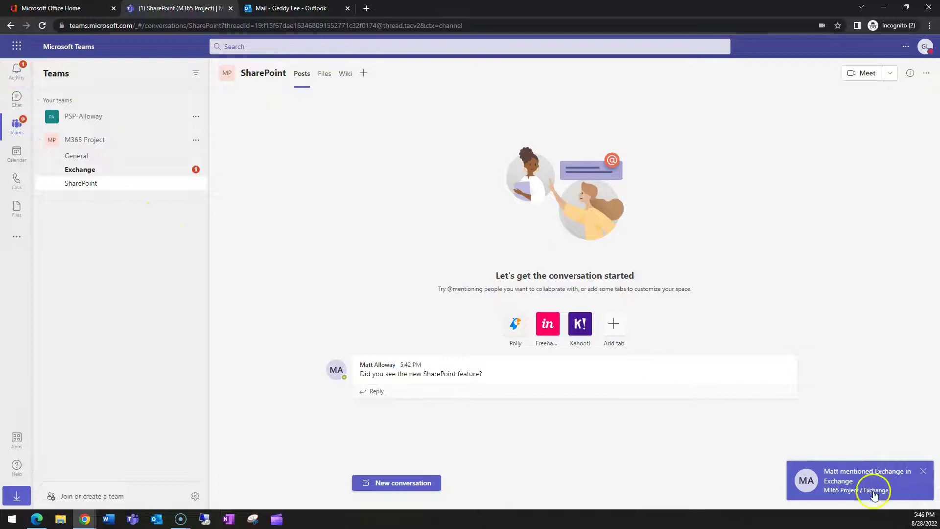
click(921, 474)
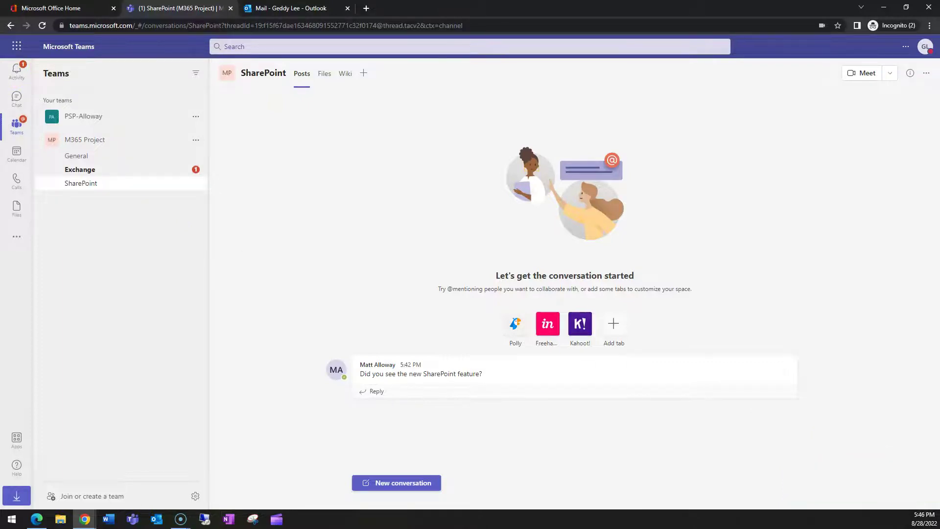
click(17, 71)
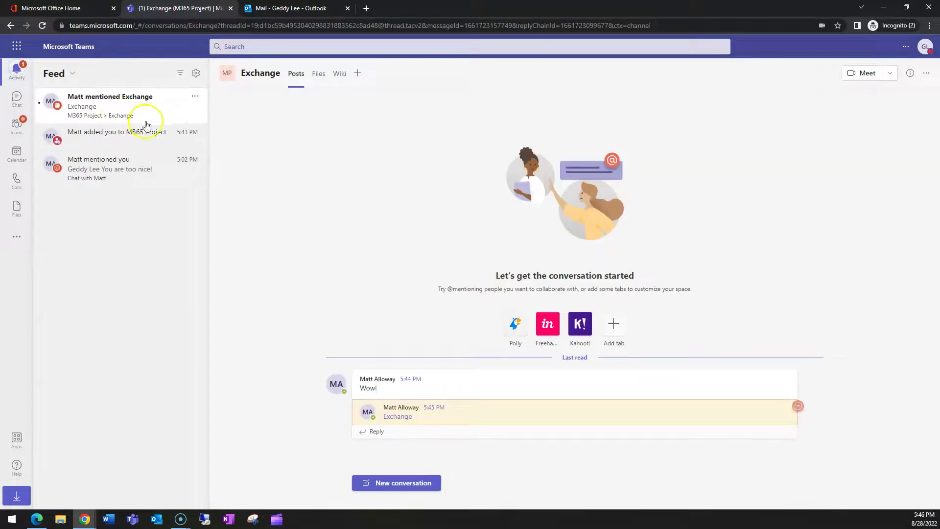
click(17, 126)
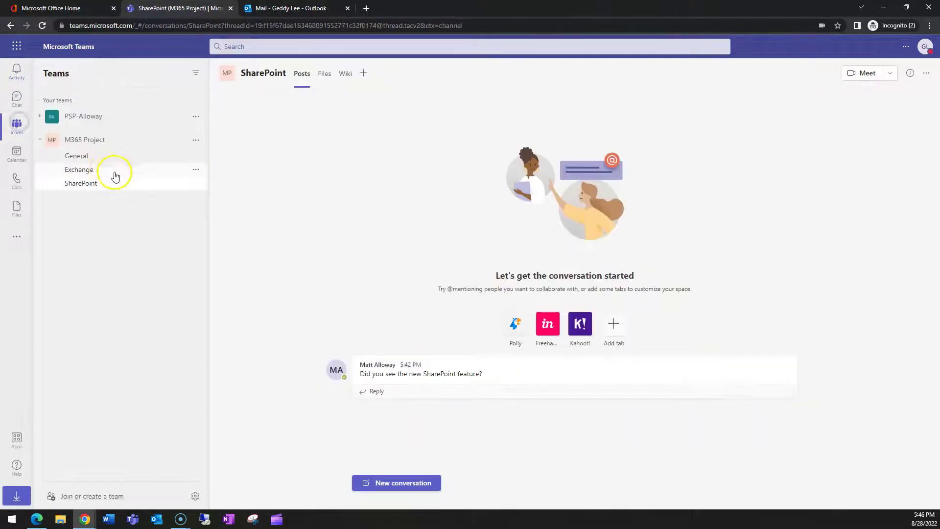
click(95, 167)
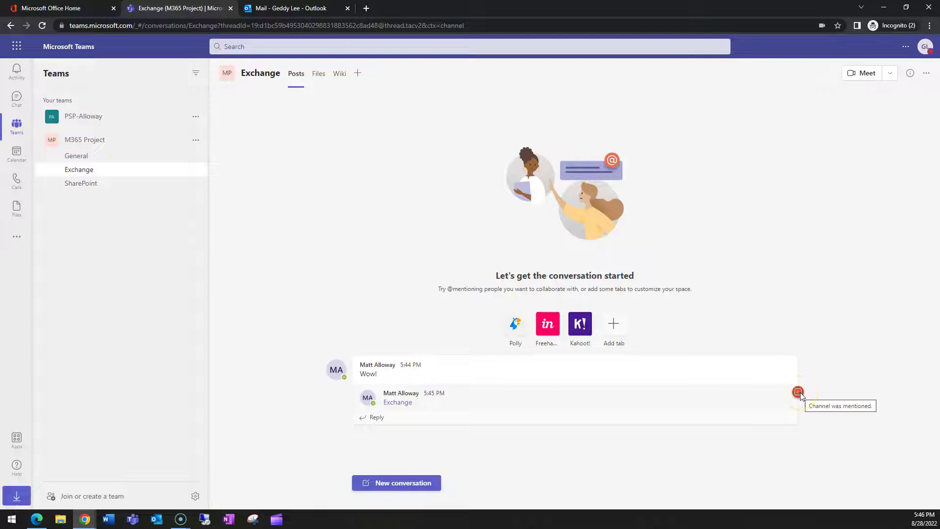
click(796, 393)
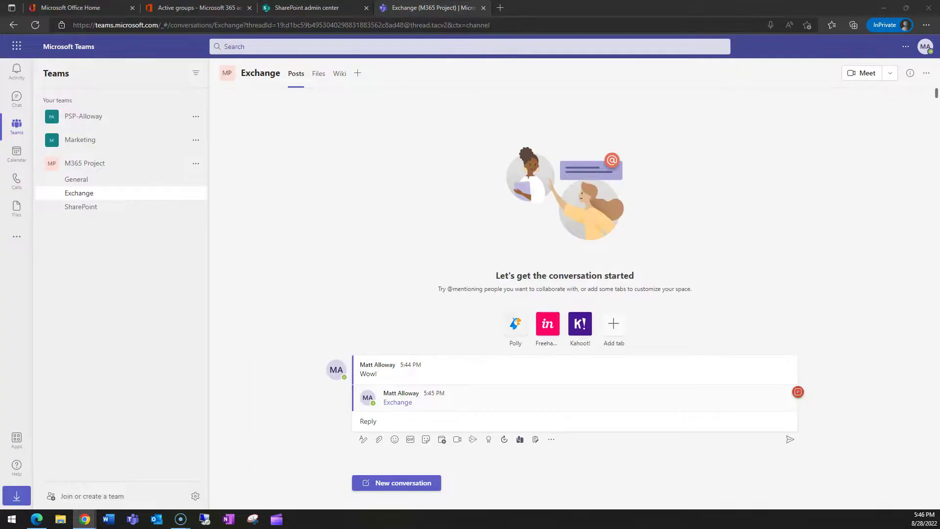
click(375, 422)
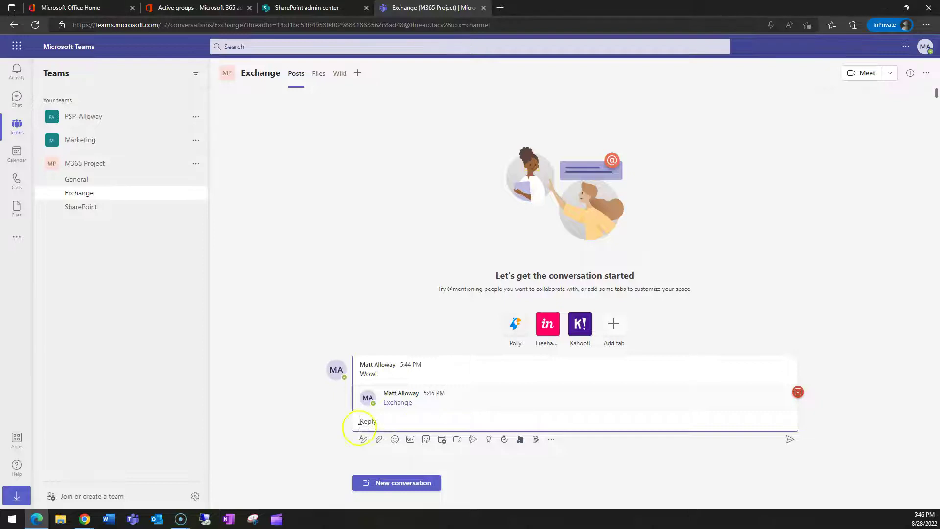
click(390, 423)
text(@ged)
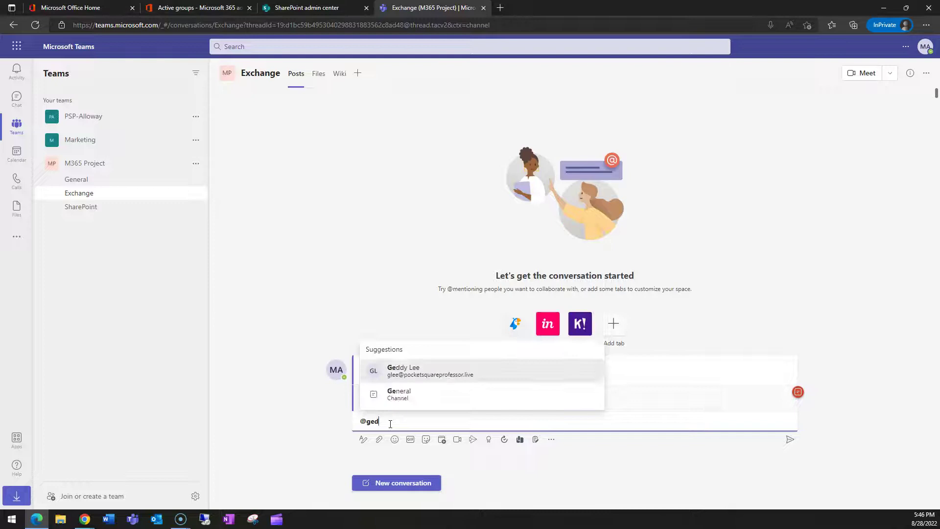
key(Return)
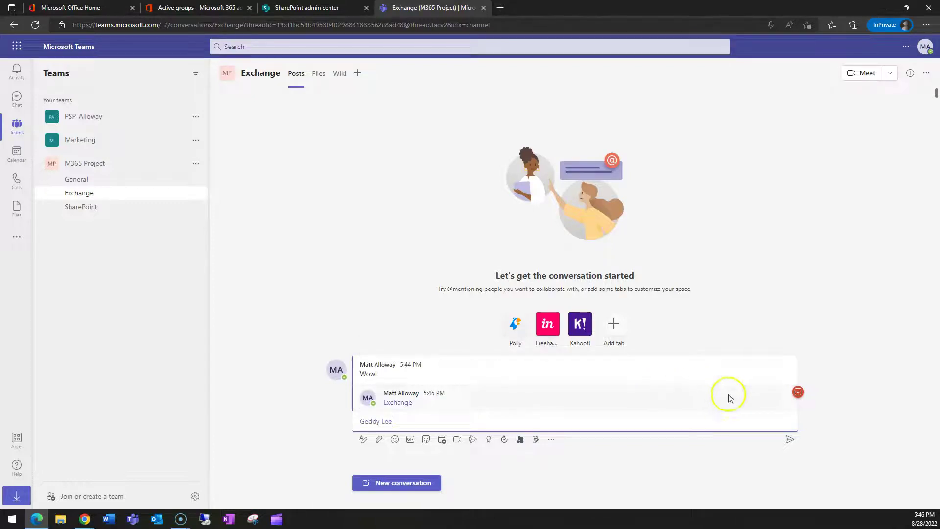
click(790, 439)
click(760, 432)
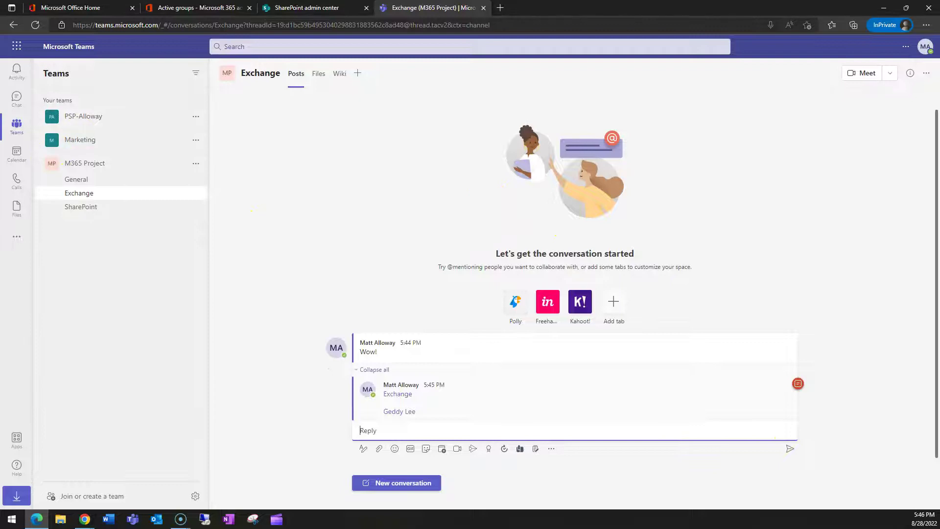
Step: Bring the added member's Chrome Teams window to the front
click(84, 519)
click(672, 131)
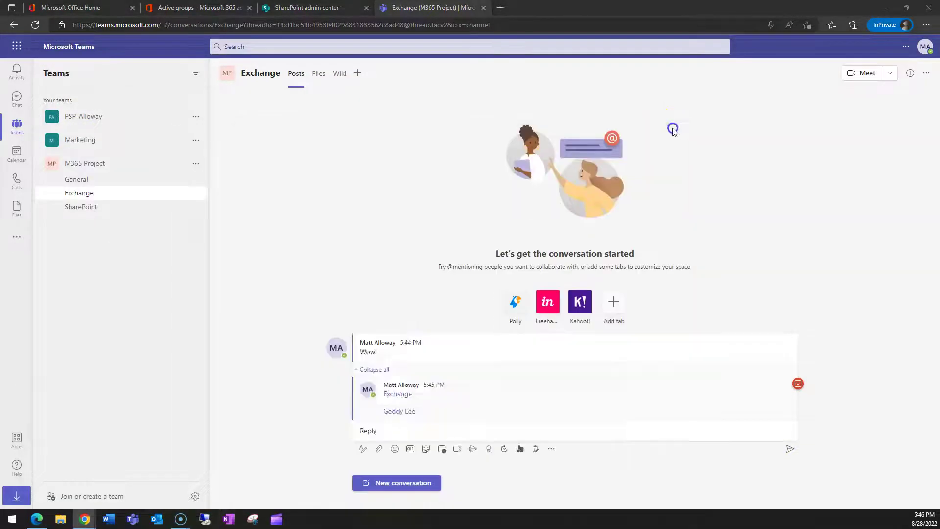
key(alt+Tab)
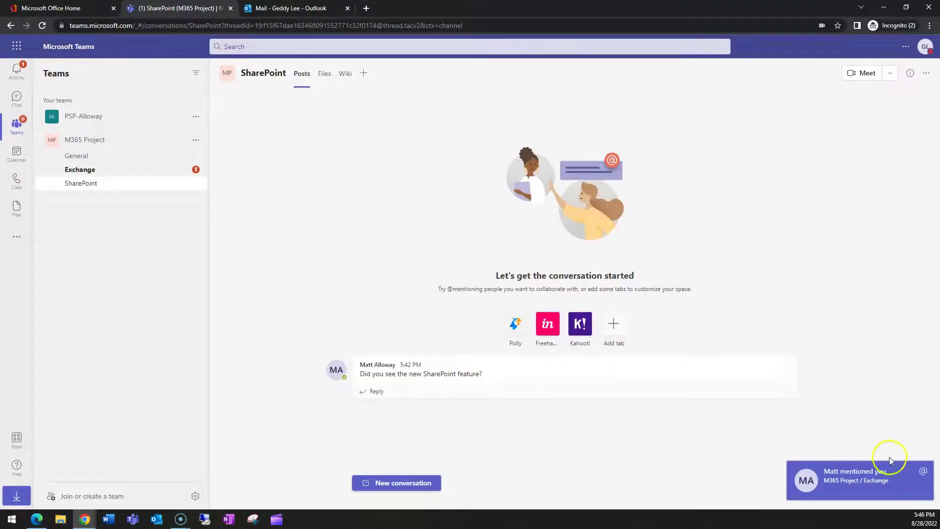
Step: As the second user, view the personal mention in the Exchange thread, then open the owner's General channel
click(18, 70)
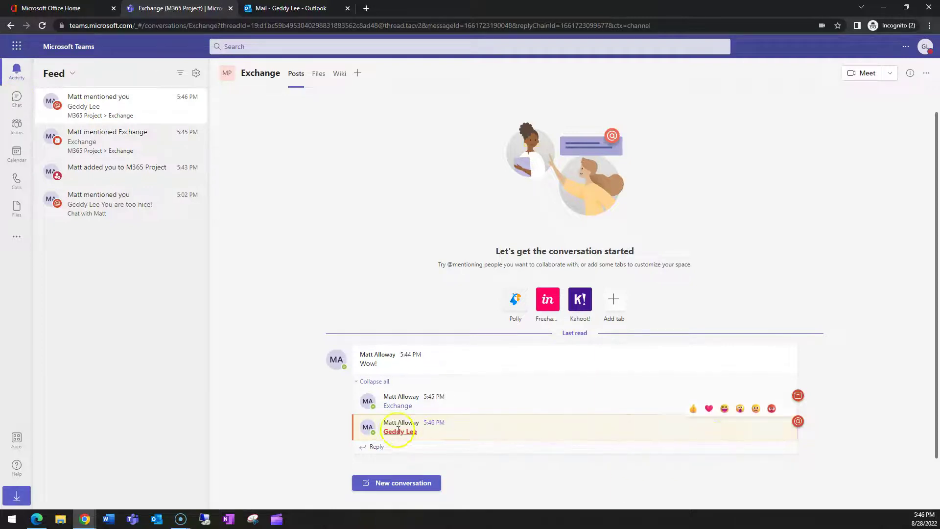
click(17, 126)
click(79, 169)
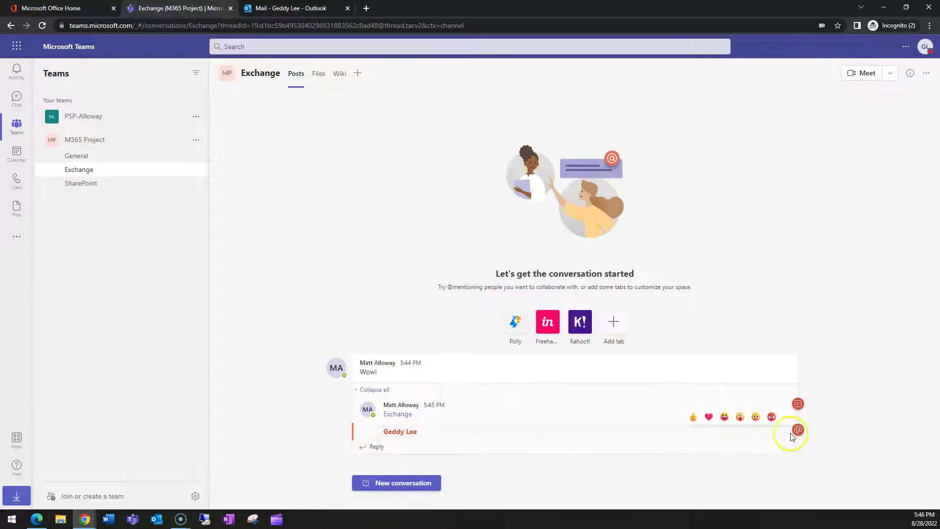
mouse_move(802, 434)
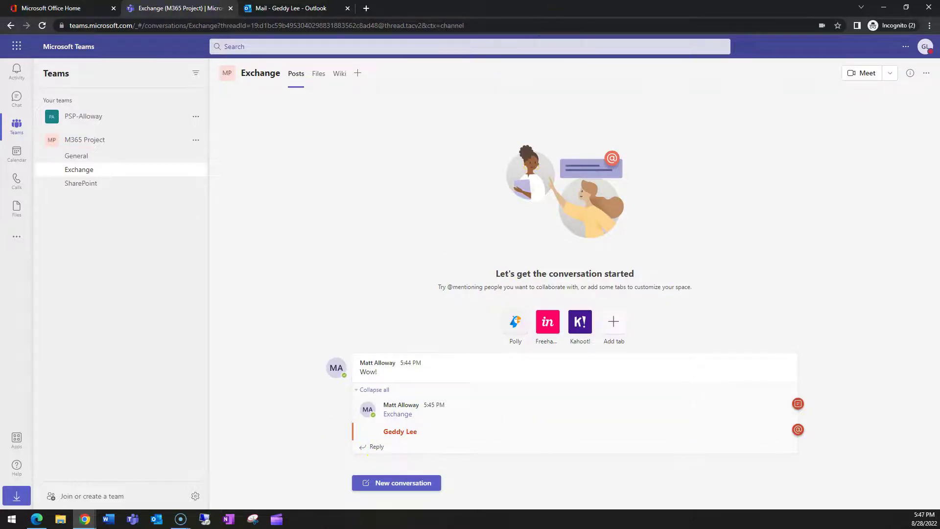
double_click(484, 7)
click(76, 177)
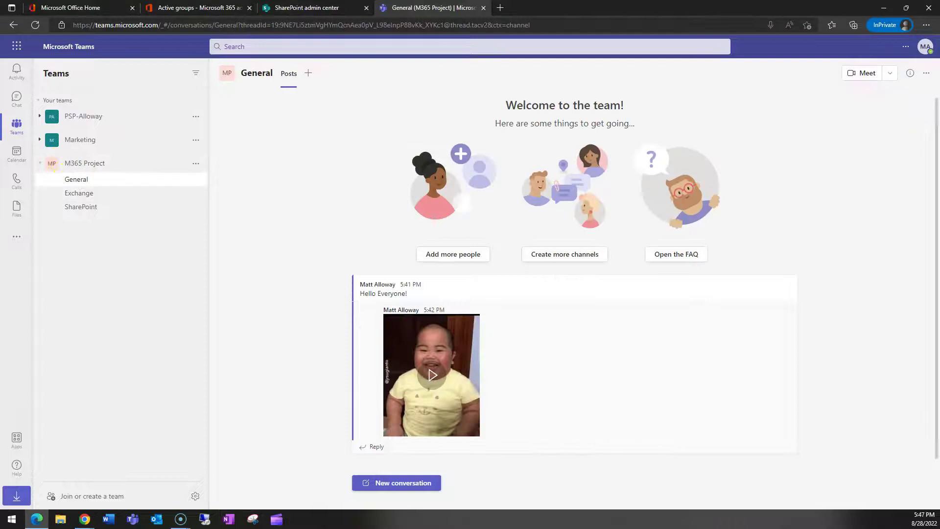
Step: From the maximised second-user window, reply 'Cool!' in the Exchange thread, then minimise it
key(alt+Tab)
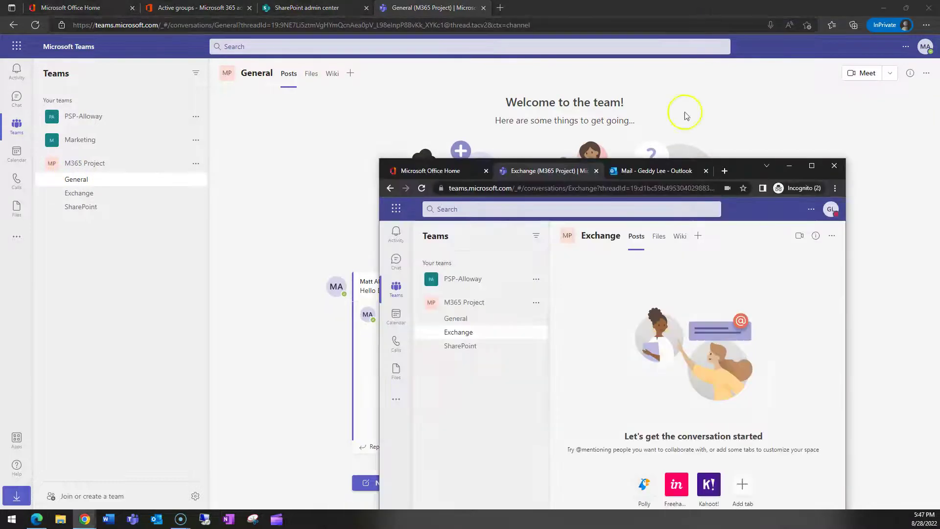
double_click(745, 168)
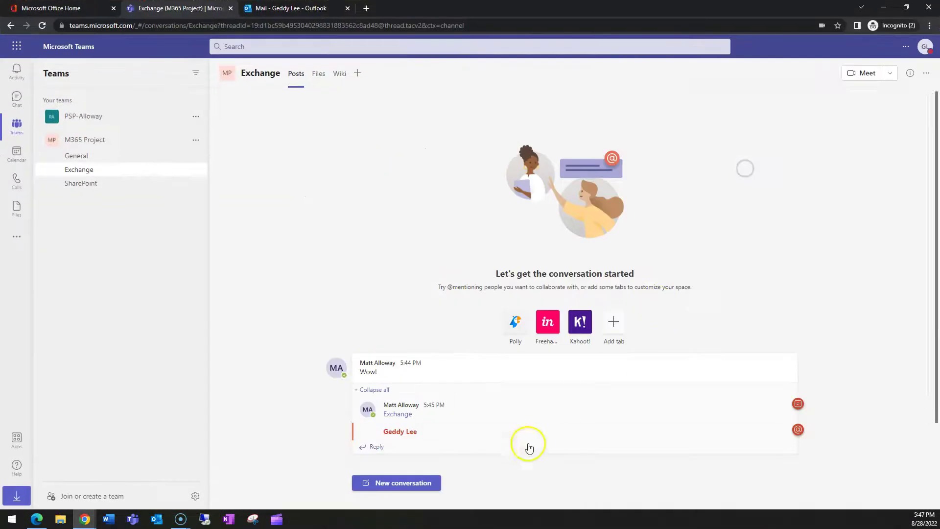
click(378, 446)
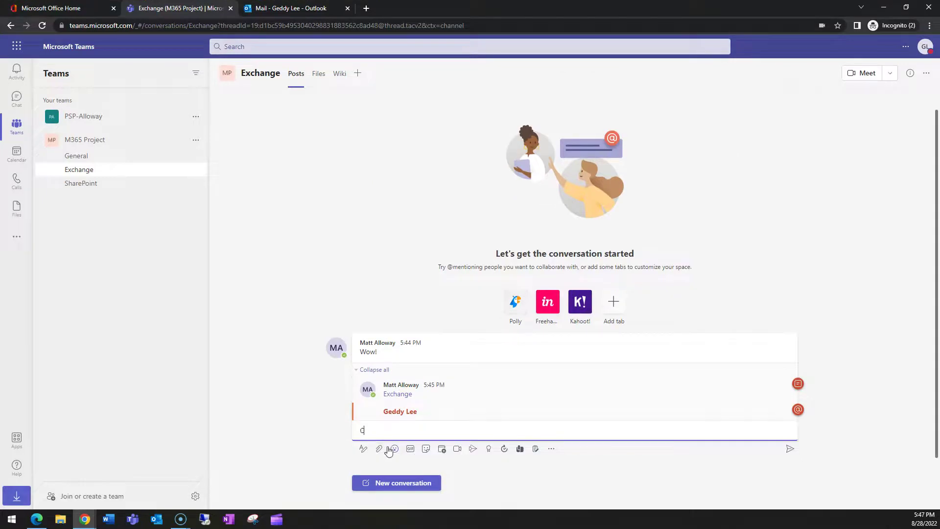
text(Cool!)
click(790, 449)
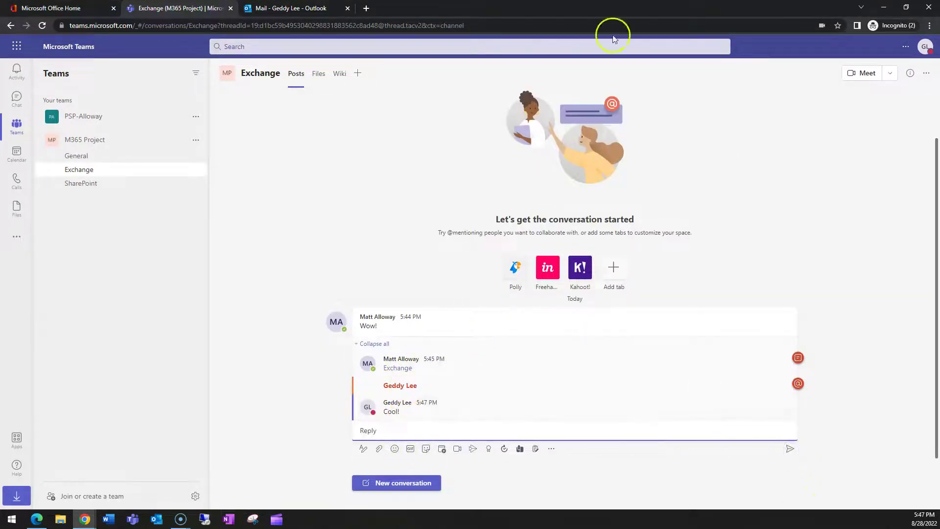
click(884, 8)
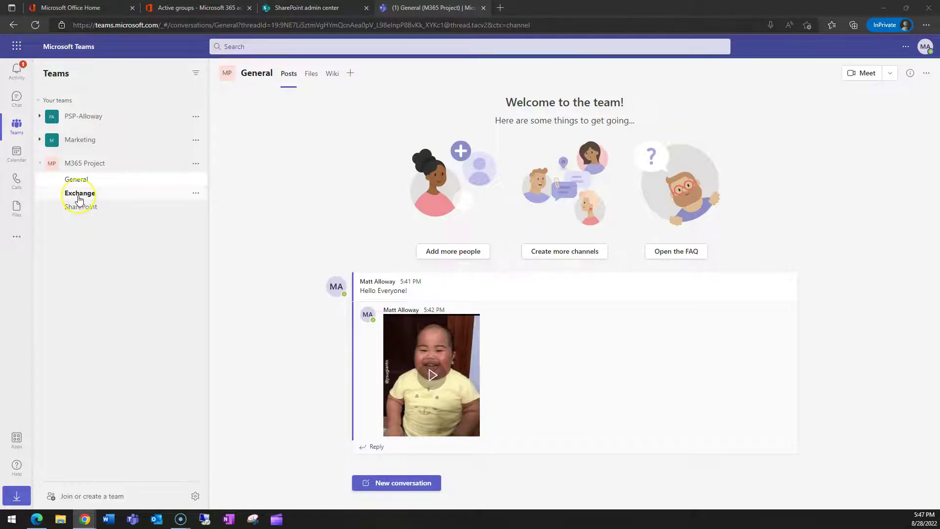
Step: As the owner, read the Cool! reply in the Exchange thread, then switch to the admin center tab
click(15, 71)
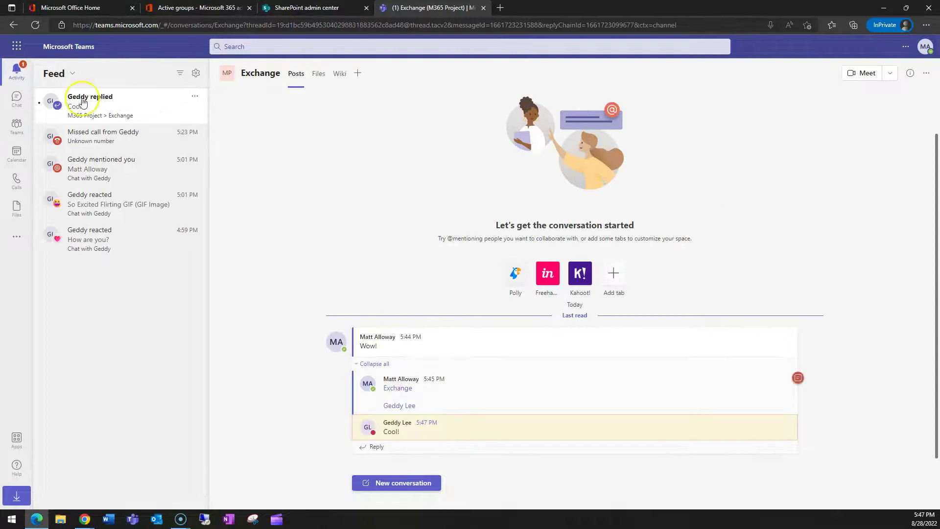
click(16, 124)
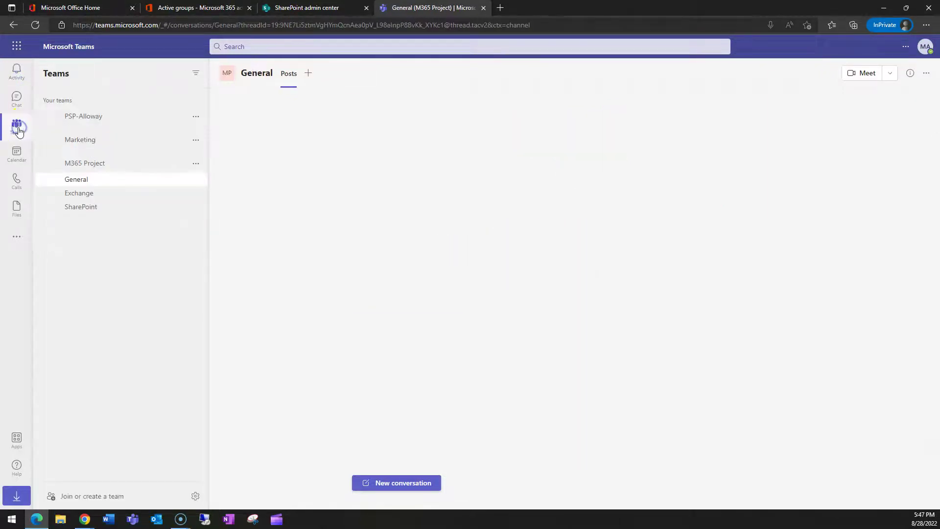
click(83, 192)
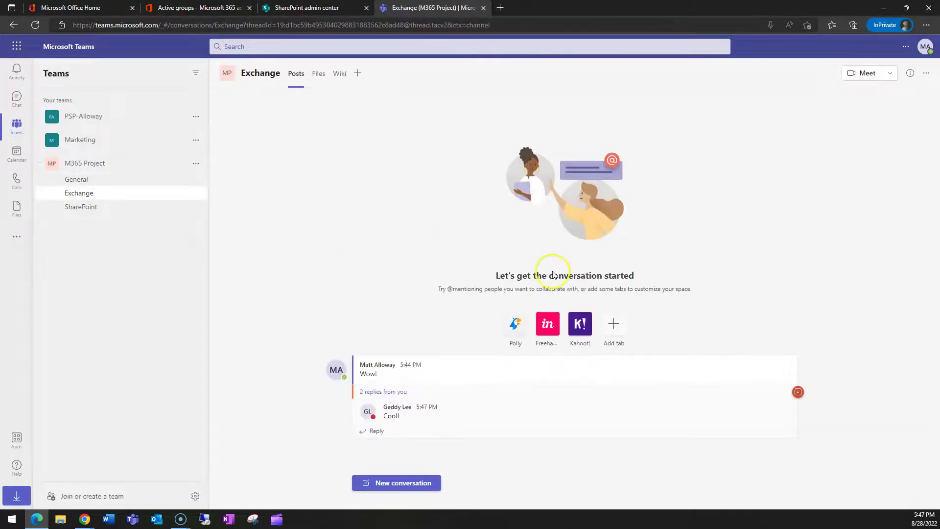
mouse_move(533, 371)
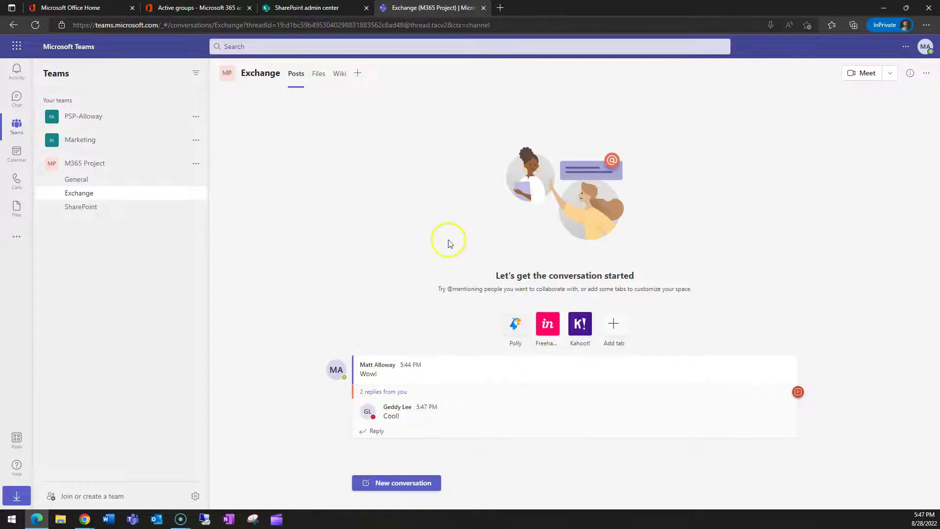
mouse_move(400, 408)
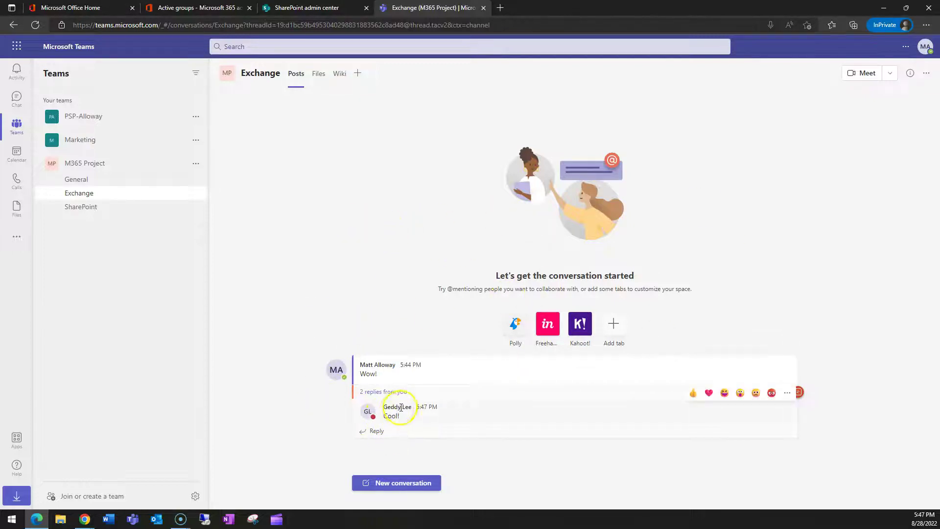
mouse_move(390, 365)
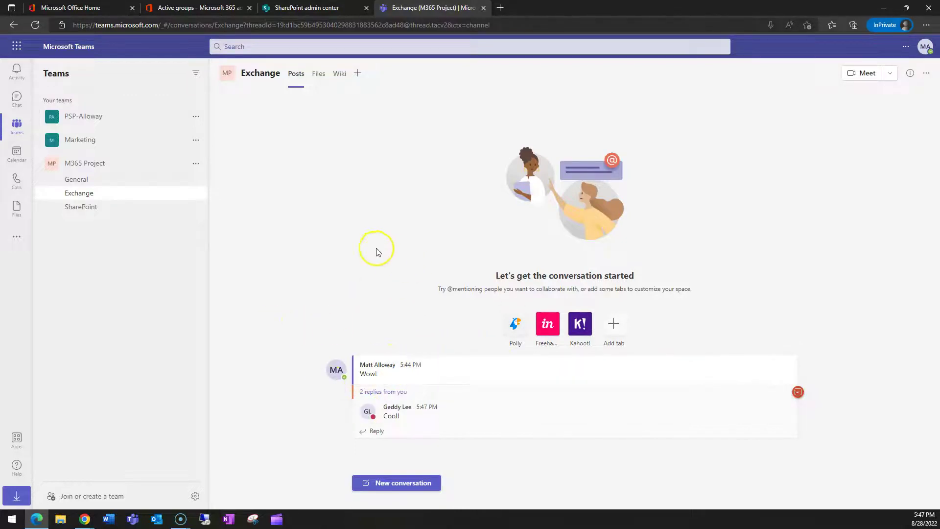
mouse_move(464, 379)
key(ctrl+2)
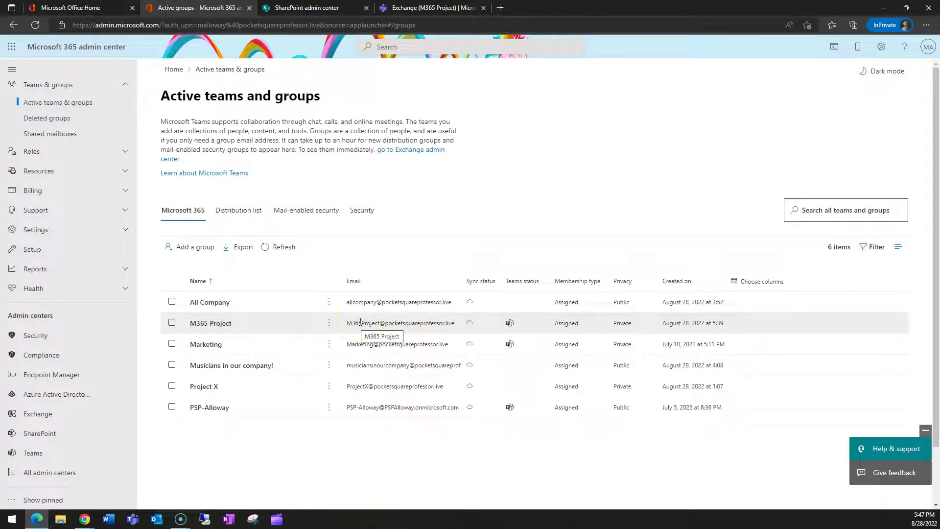
Step: Leave the admin center and return to the M365 Project Exchange channel in Teams
click(425, 329)
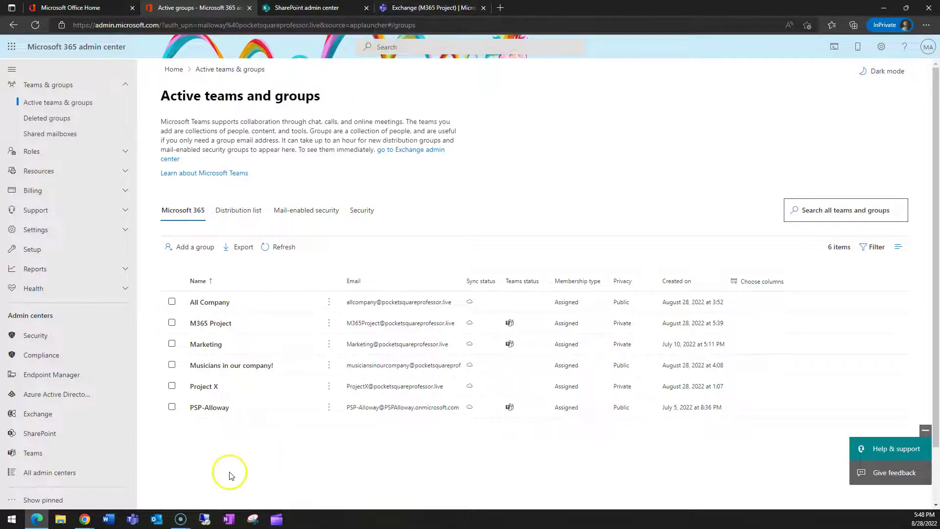
click(466, 8)
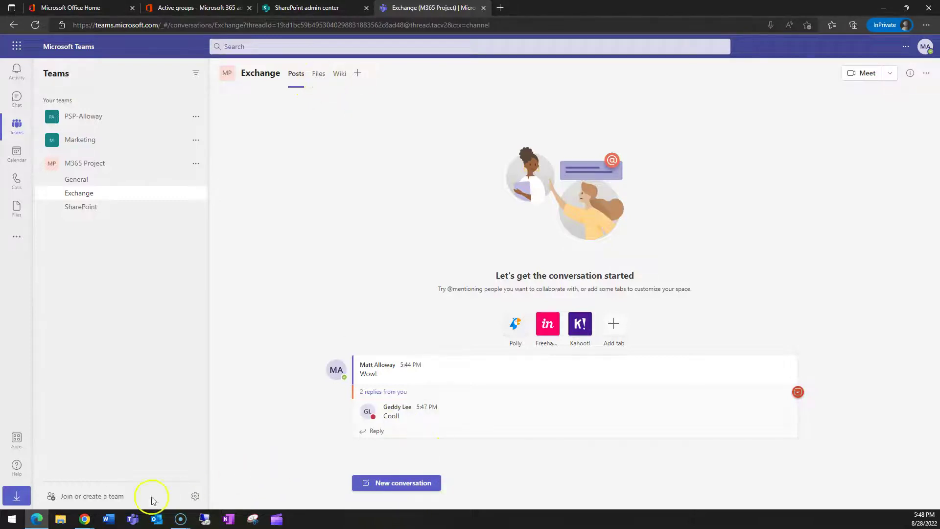
Step: Create Hello!.docx in the Exchange channel's files with the sentence 'Matt is totally cool!'
click(319, 73)
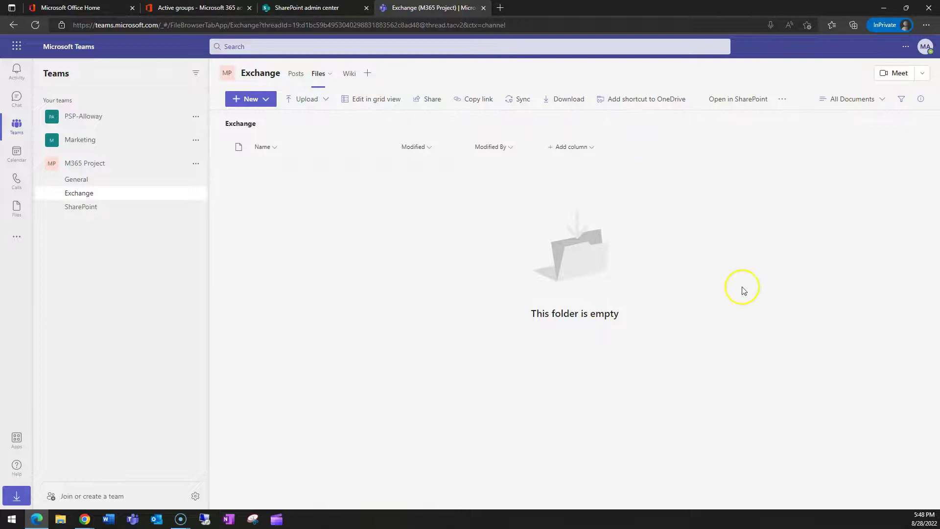
click(255, 105)
click(262, 138)
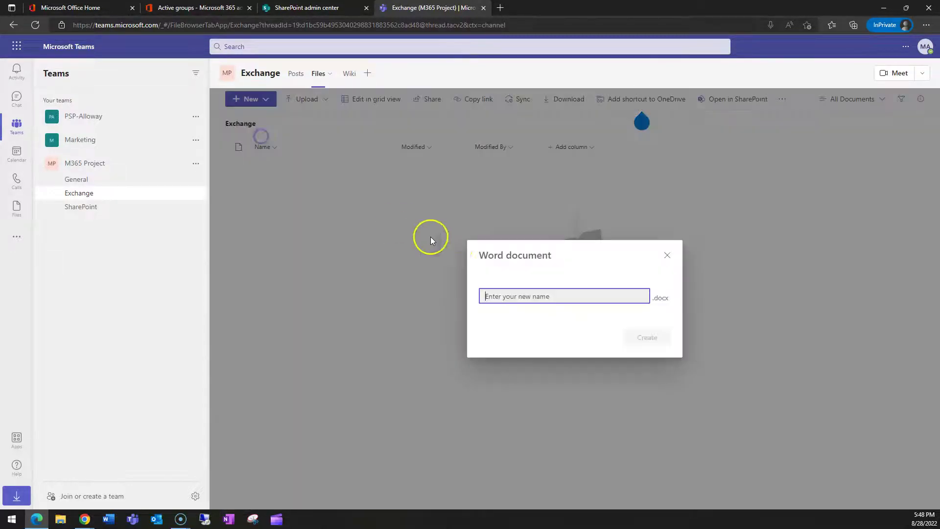
text(Hello!)
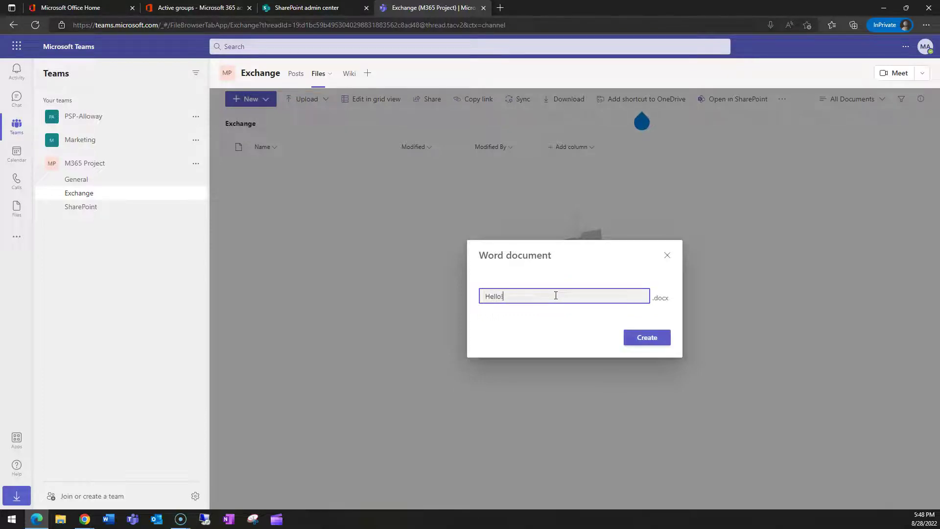
key(Return)
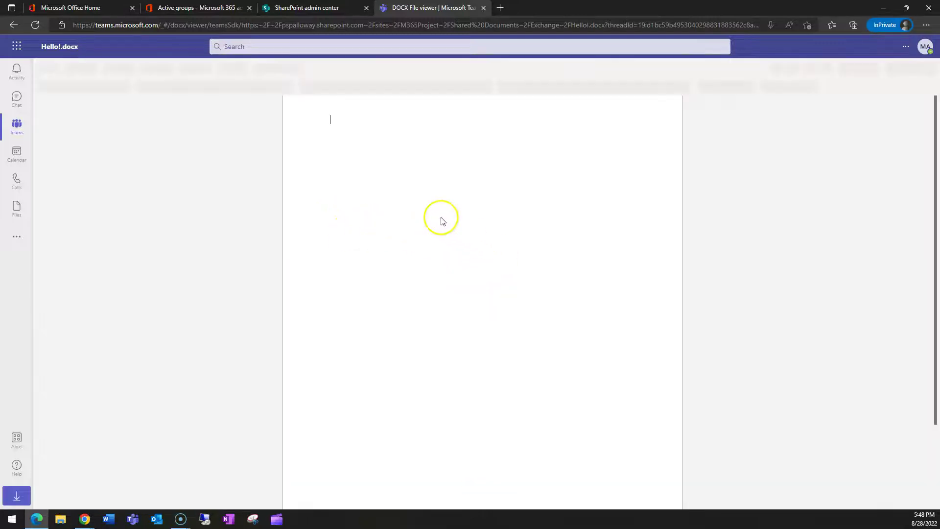
text(Matt is totally cool!)
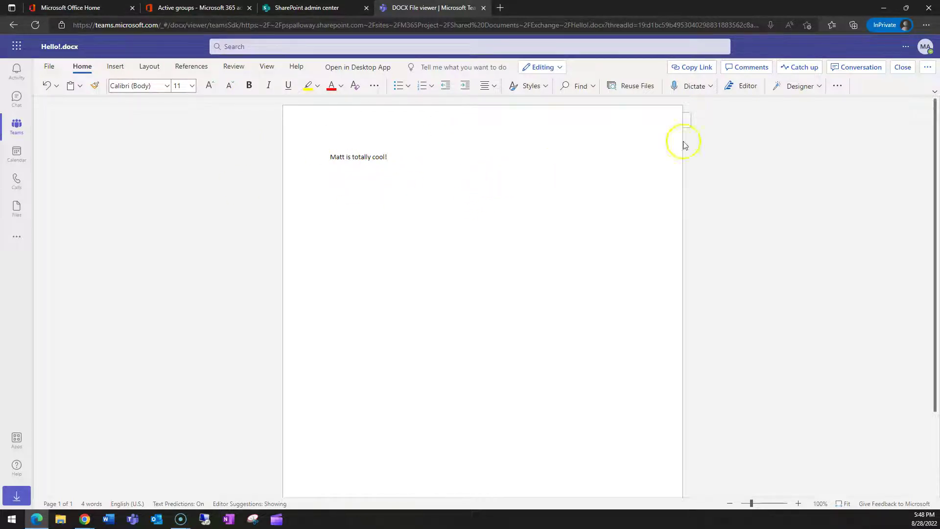
click(902, 67)
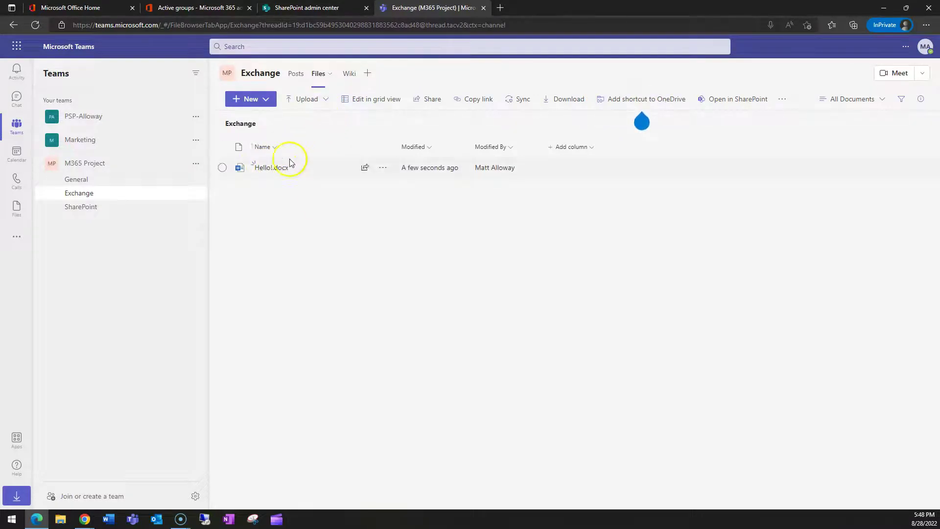
Step: In the other user's maximized Teams window, view the Exchange channel's files
key(alt+Tab)
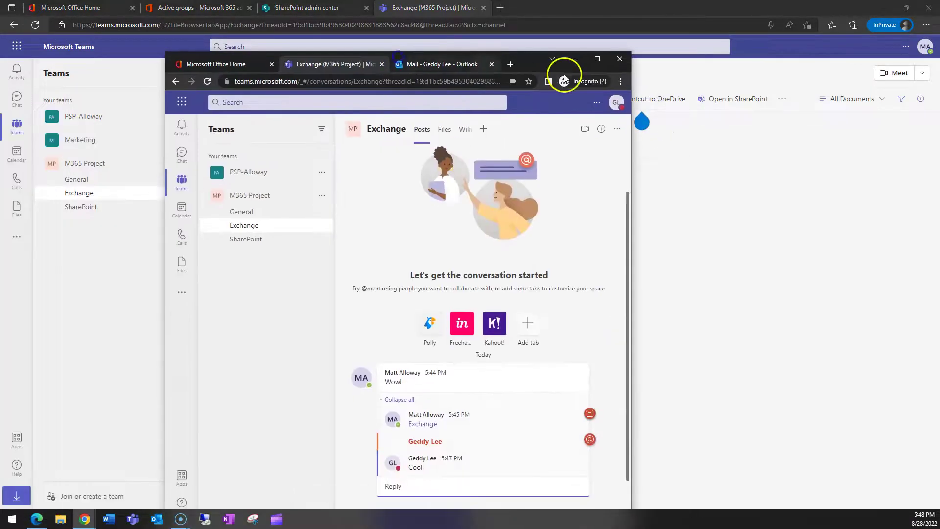
click(598, 59)
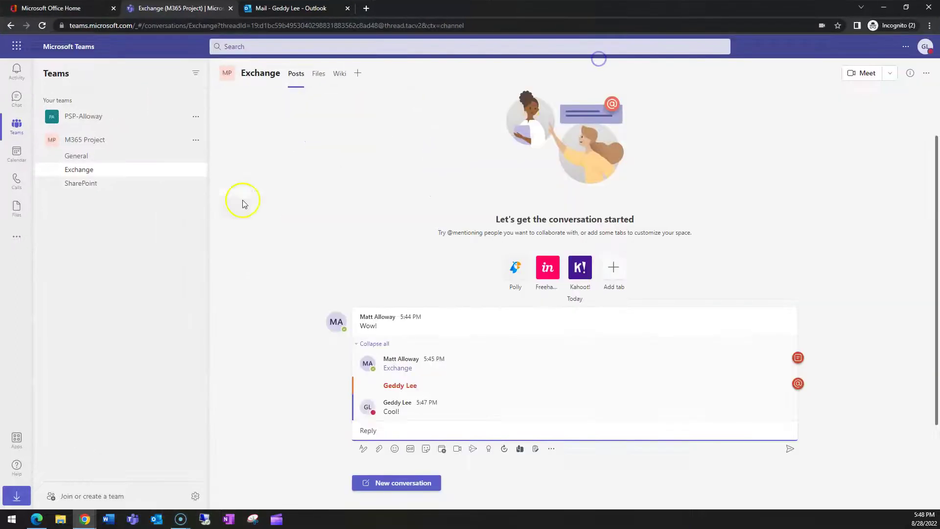
click(319, 74)
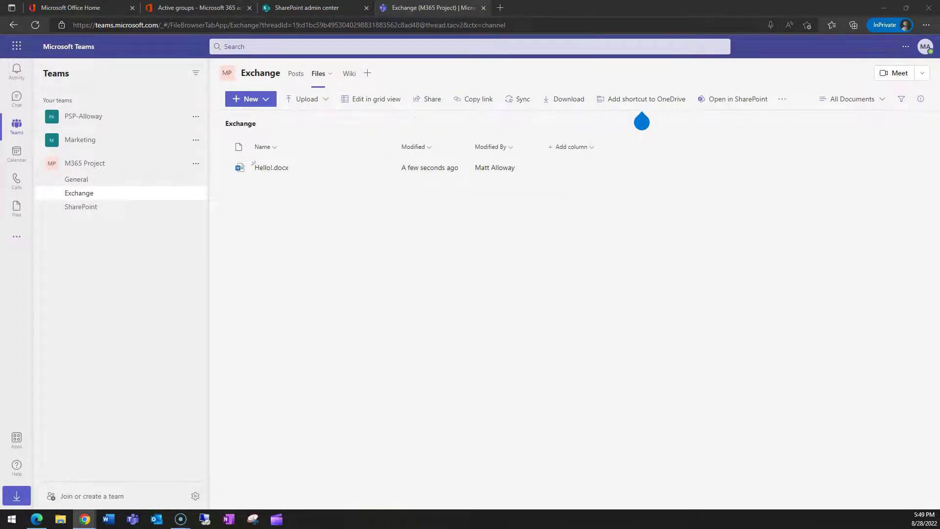
Step: Check the SharePoint channel's files, then open the General channel's files on the SharePoint site
click(92, 209)
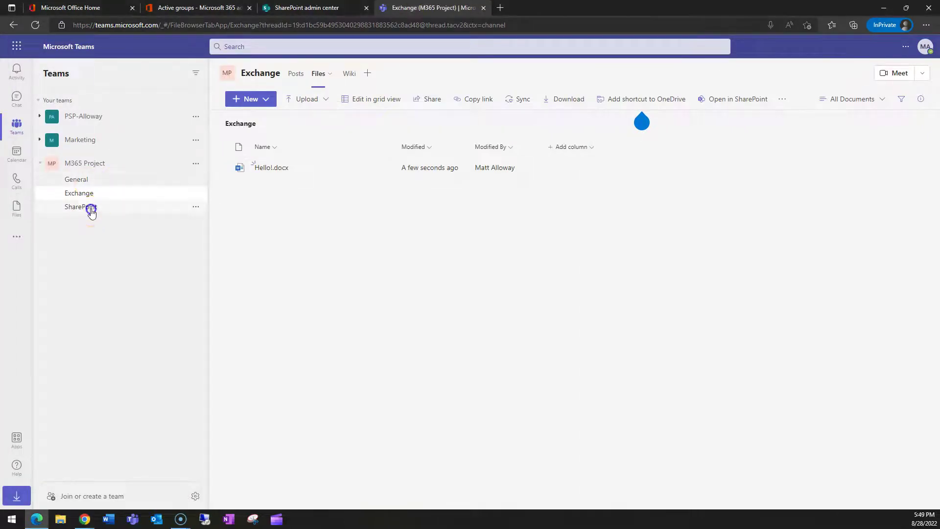
click(324, 74)
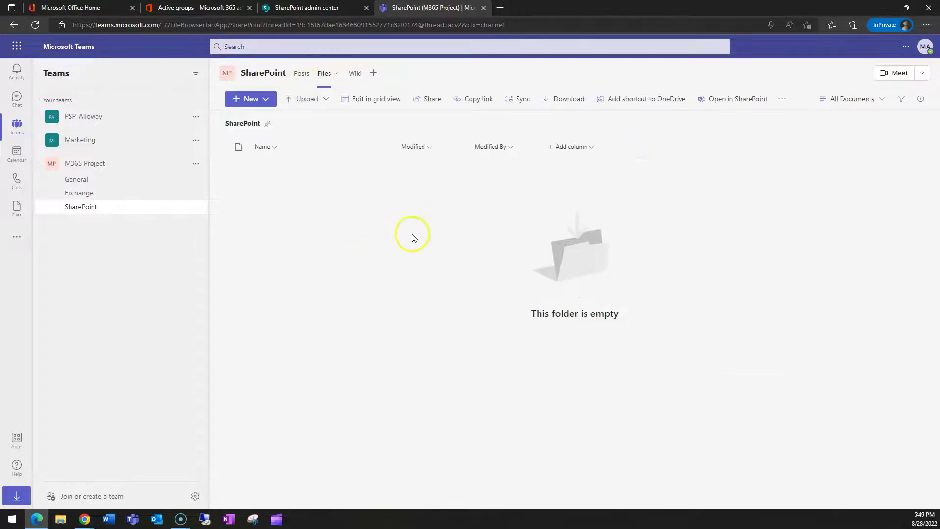
click(94, 180)
click(310, 74)
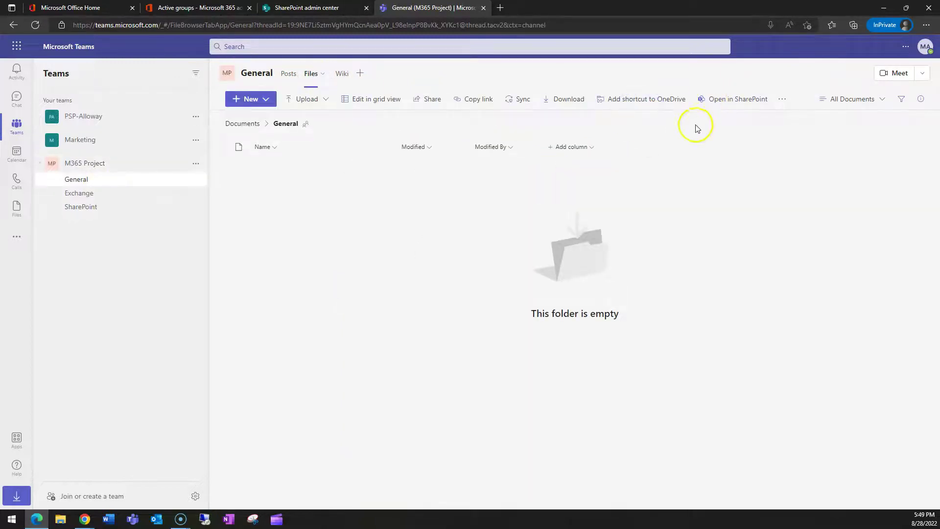
click(719, 103)
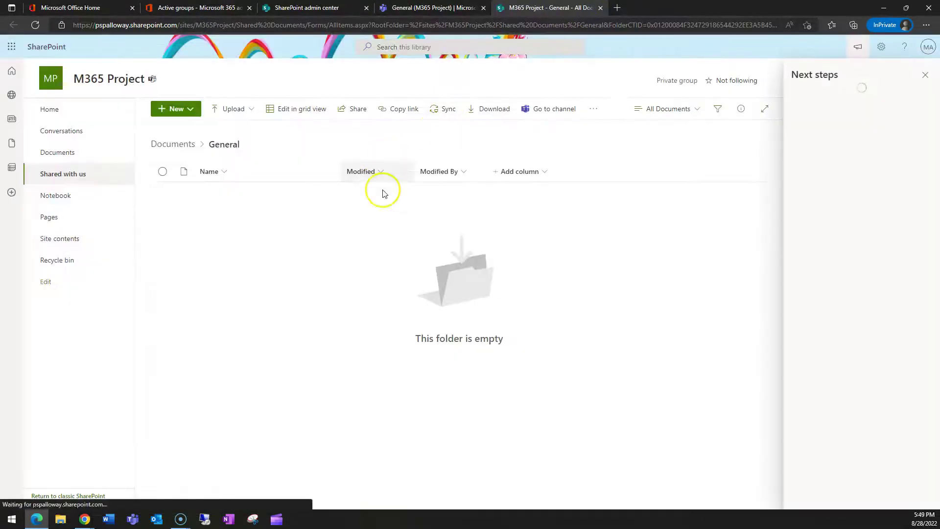
Step: Find Hello!.docx in the Exchange folder of the site's Documents library
click(926, 75)
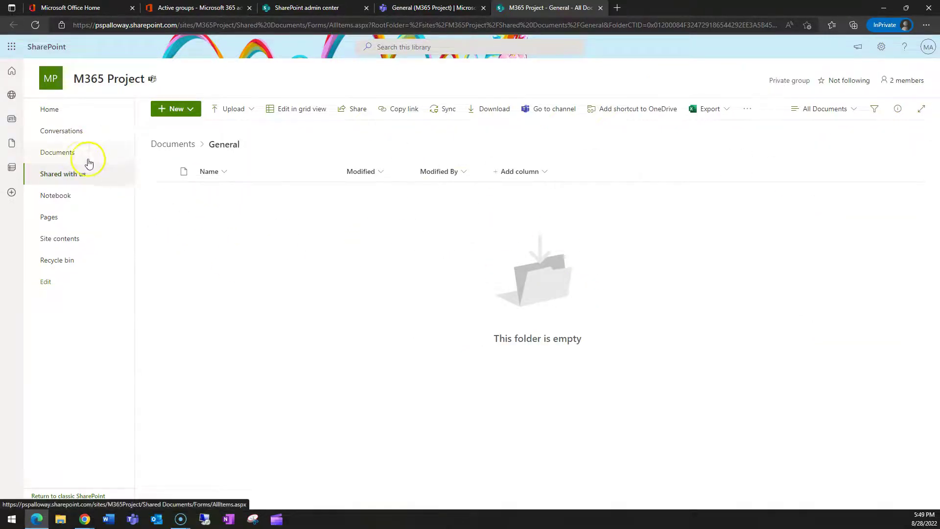
click(65, 156)
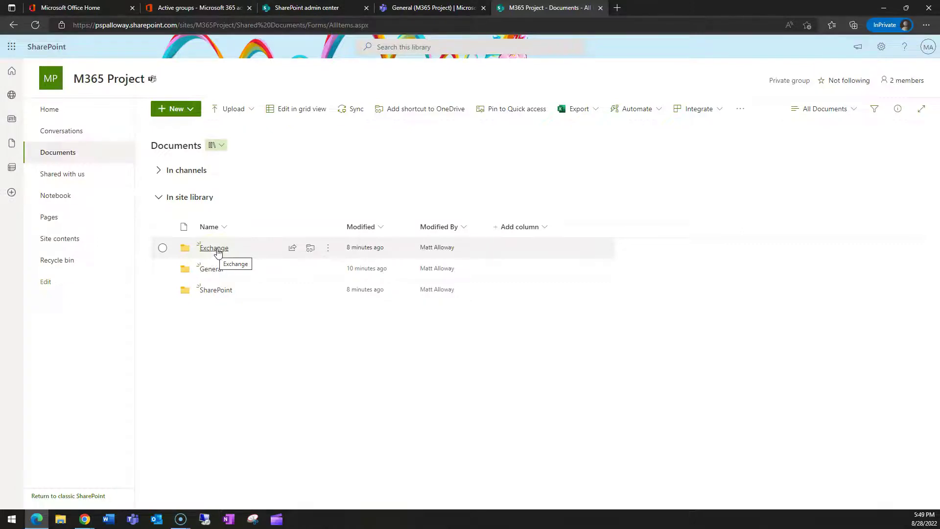
click(203, 212)
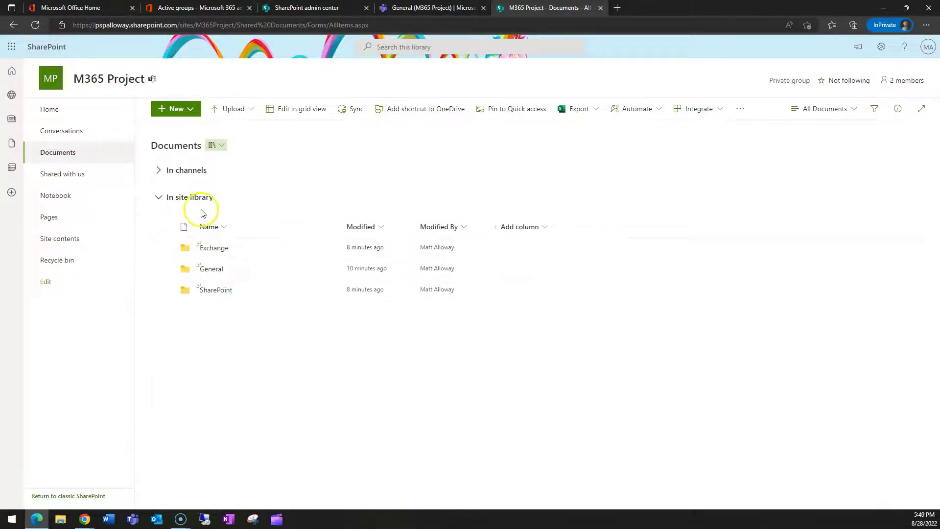
click(212, 251)
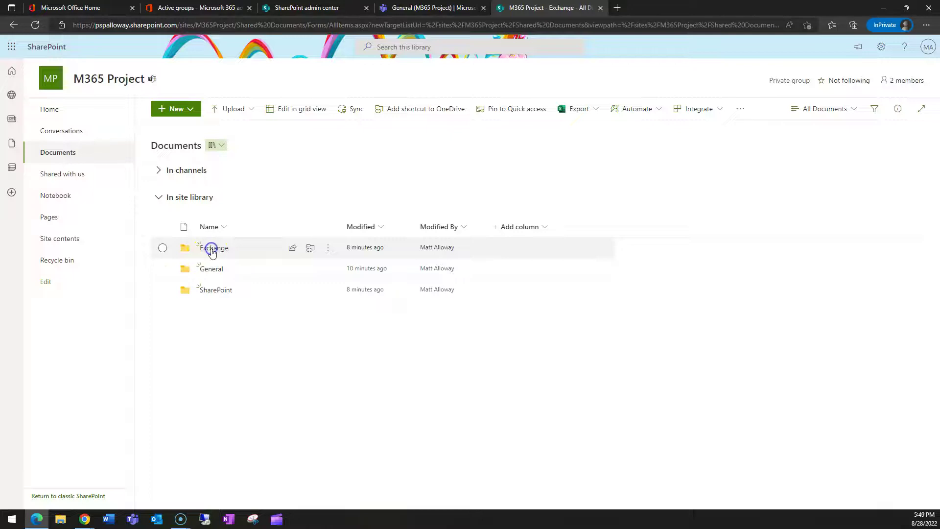
click(209, 196)
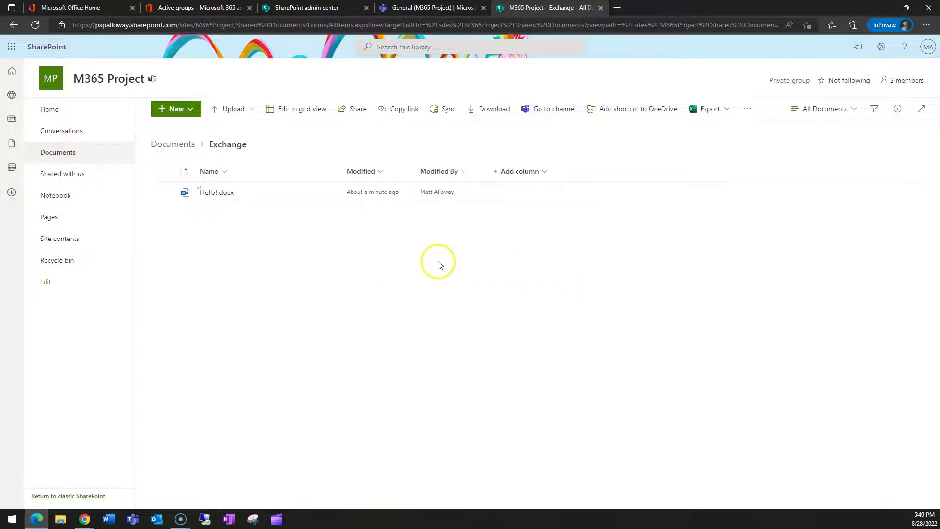
Step: Go back to the M365 Project Exchange channel conversation in Teams
key(alt+Left)
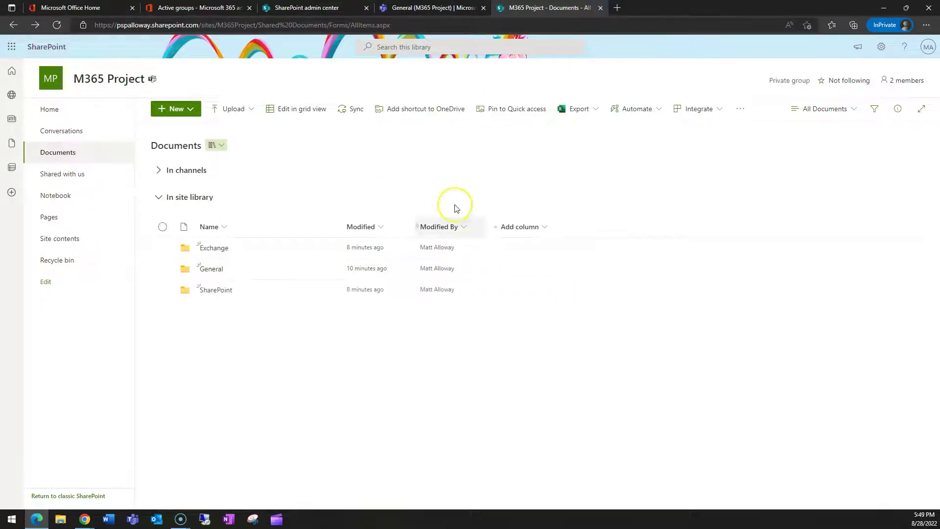
key(ctrl+shift+Tab)
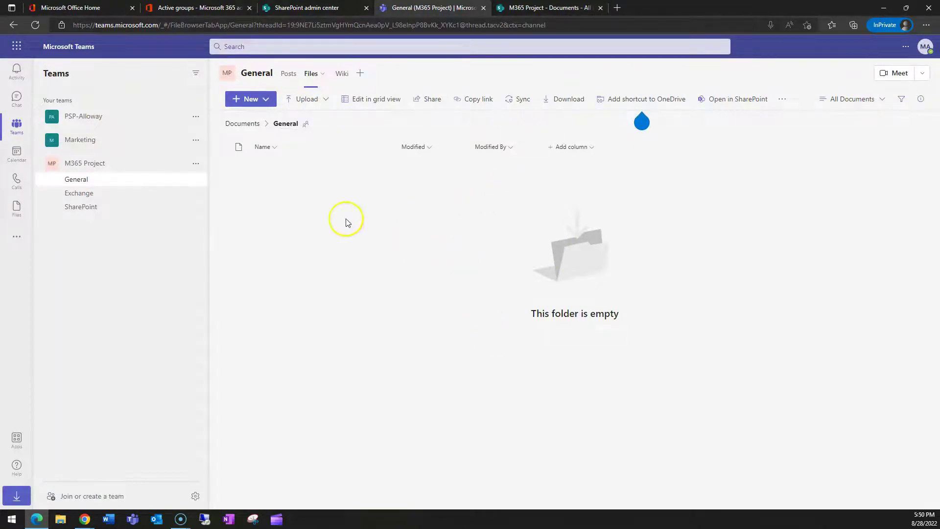
click(93, 199)
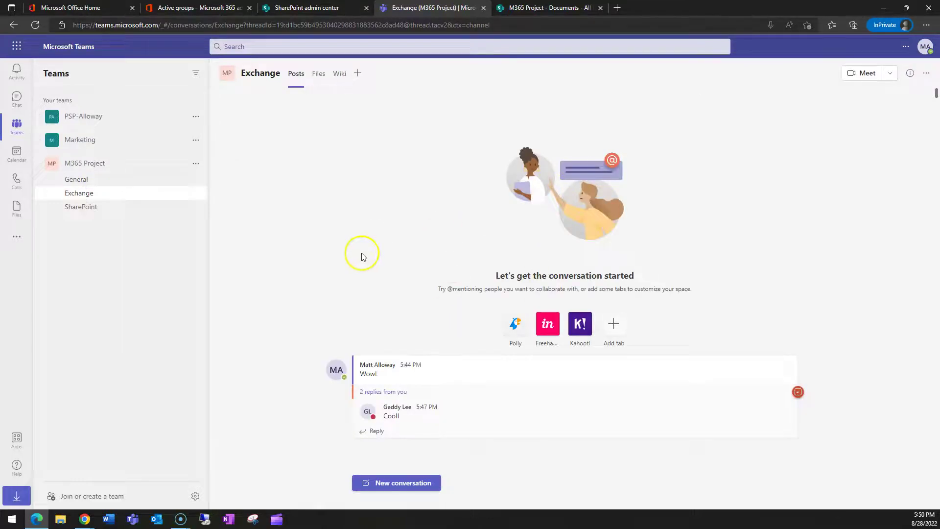
Step: Sync the Exchange channel's file library to this computer through OneDrive
click(318, 74)
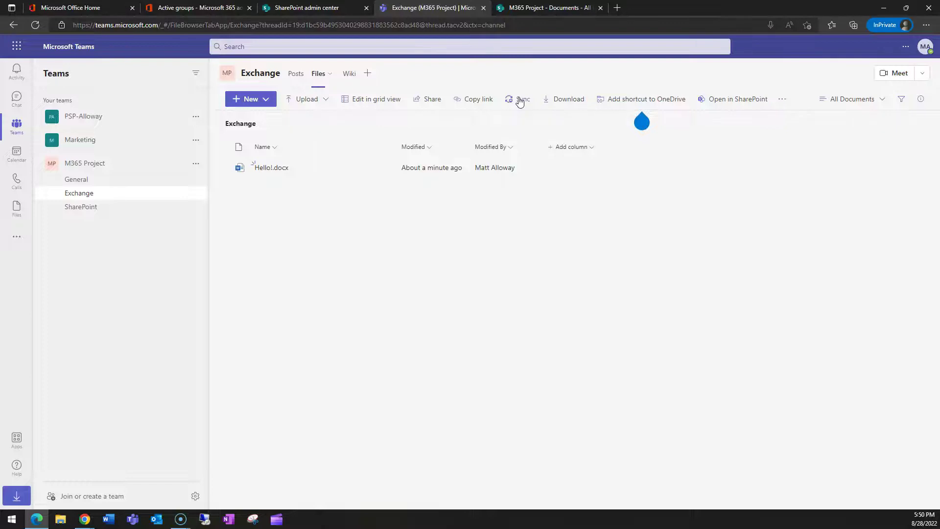
click(519, 101)
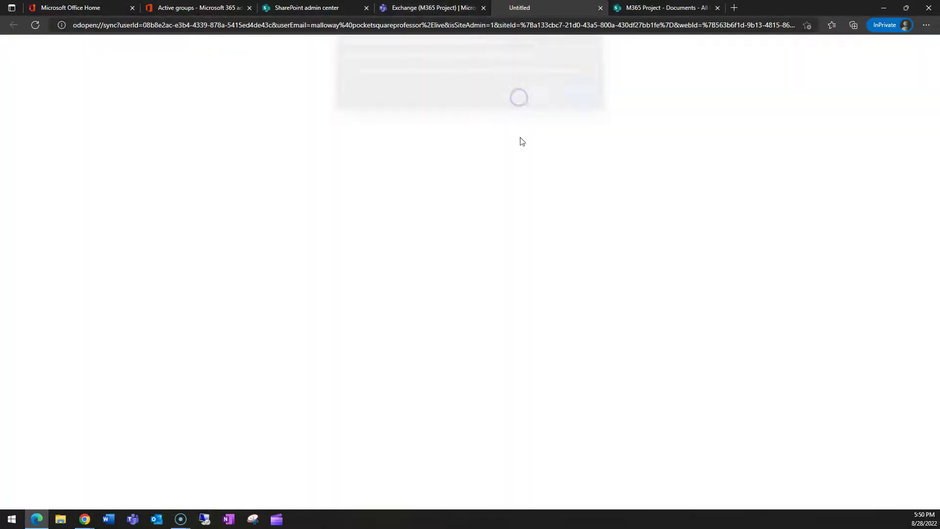
click(541, 97)
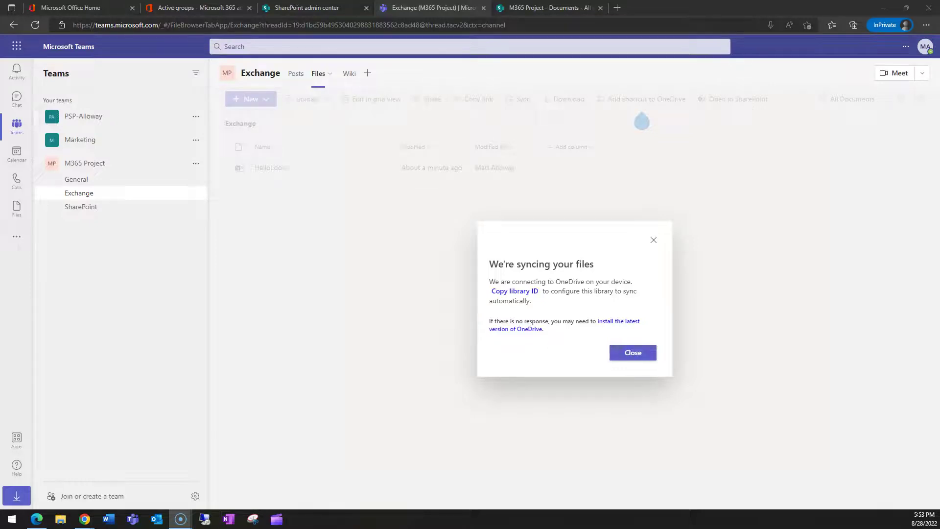
Step: Confirm Hello! appears in the synced M365 Project - Exchange folder in File Explorer, then close it
click(633, 352)
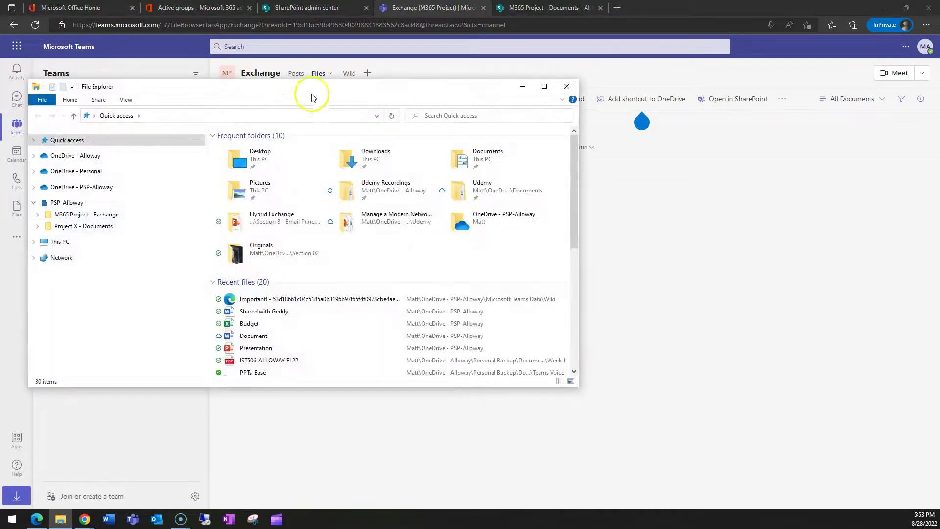
click(539, 86)
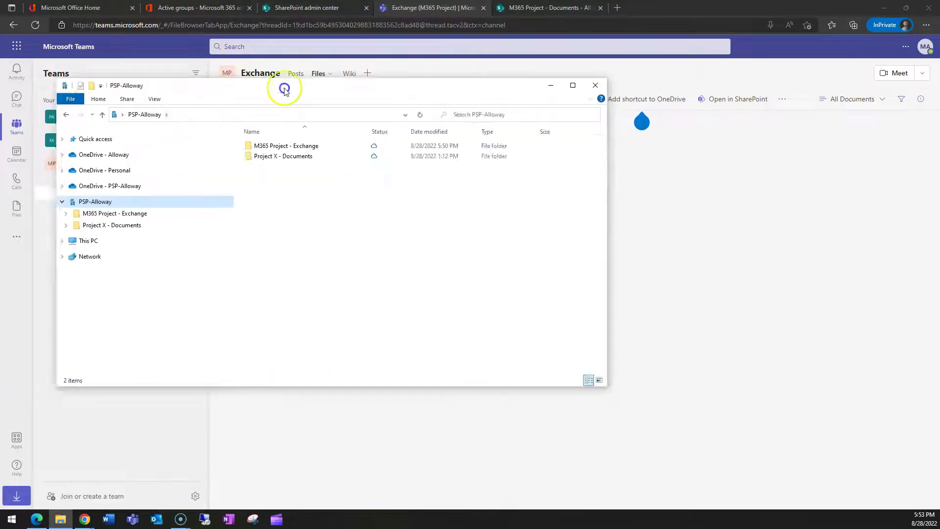
drag(284, 88, 389, 88)
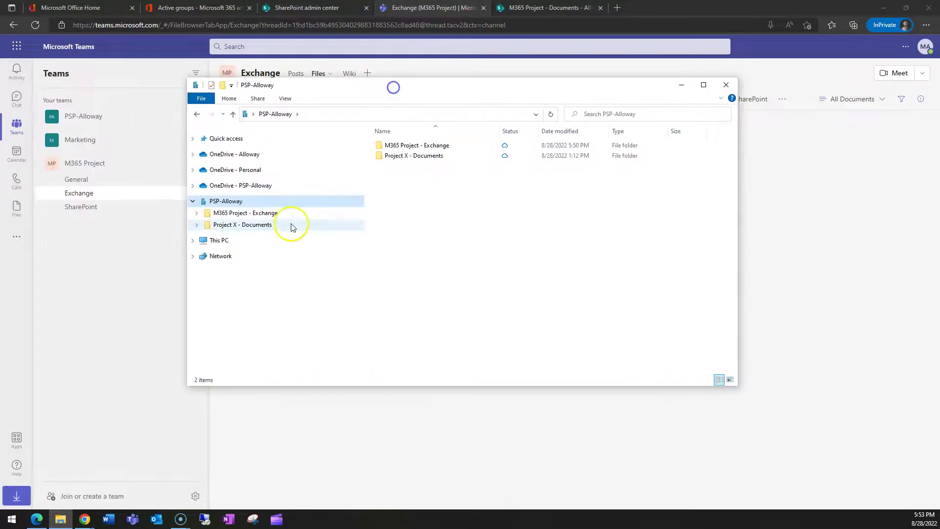
double_click(432, 146)
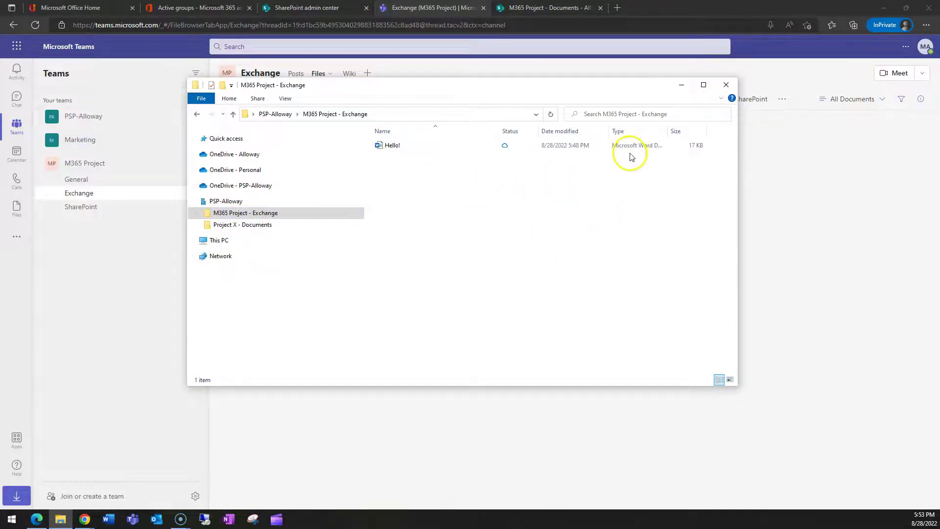
click(727, 85)
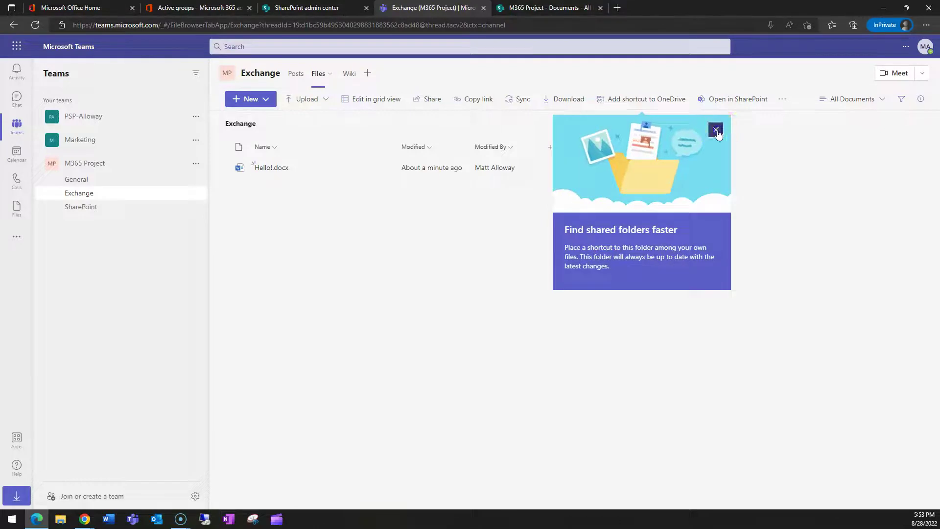
Step: Go through General and Exchange to the SharePoint channel and show its meeting-start options
click(715, 130)
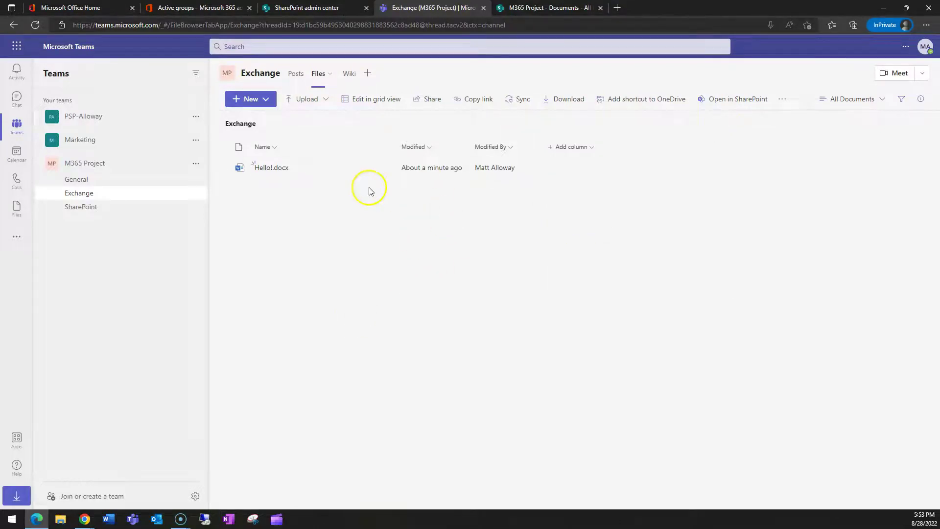
click(82, 180)
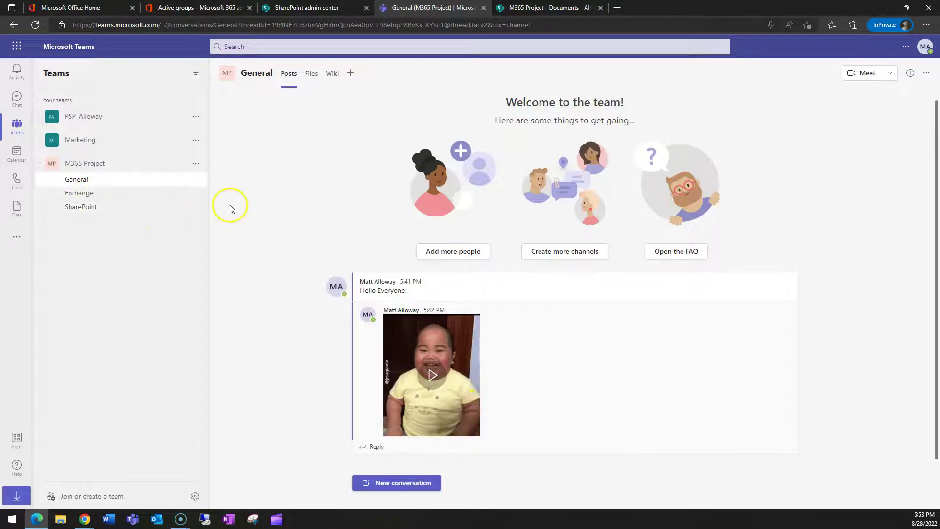
click(96, 197)
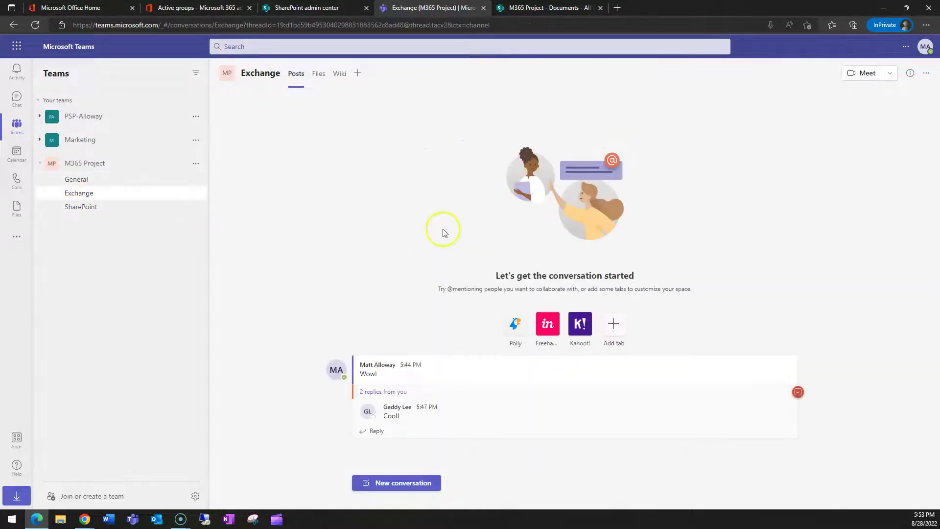
click(92, 210)
click(890, 73)
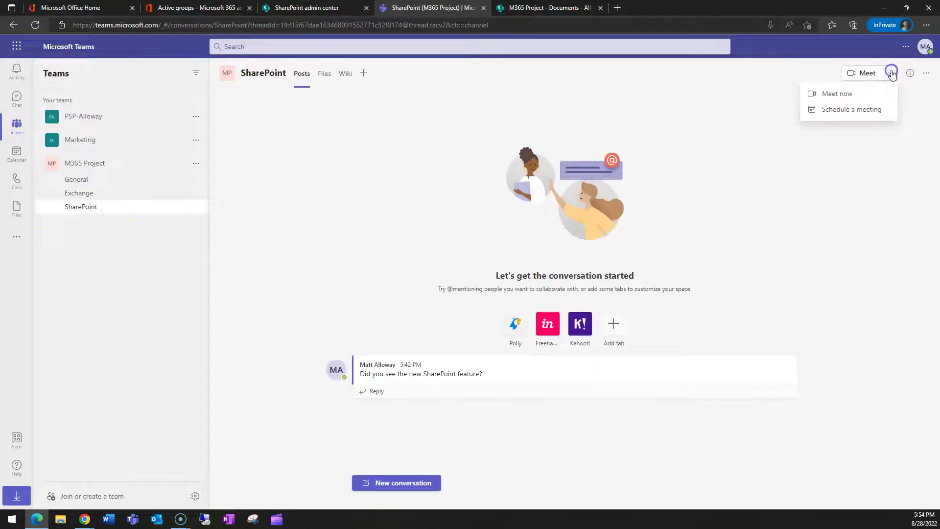
Step: Start a muted Meet now meeting in the SharePoint channel, then maximize the second user's Teams
click(848, 97)
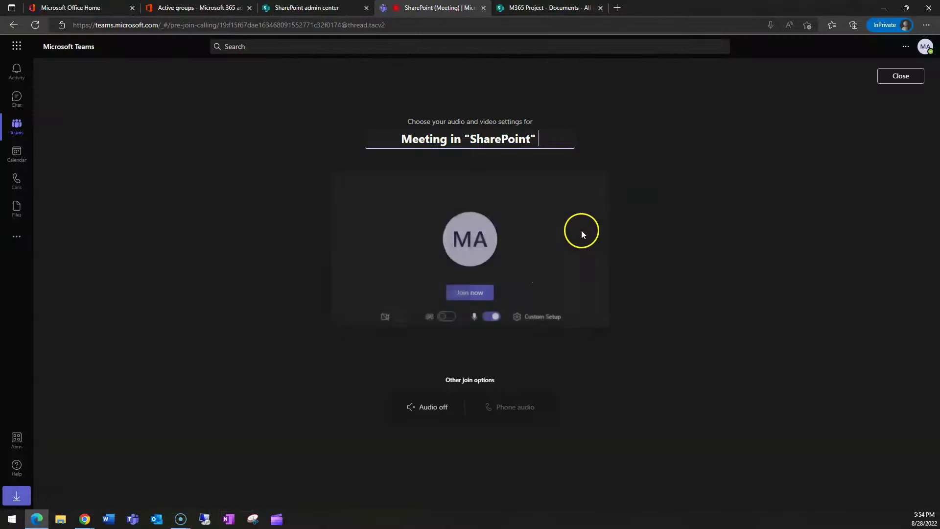
click(501, 323)
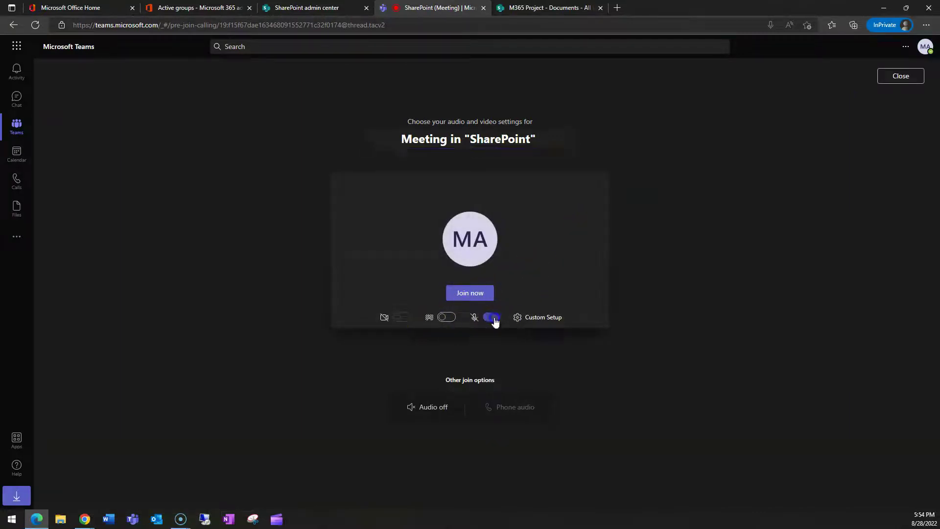
click(470, 294)
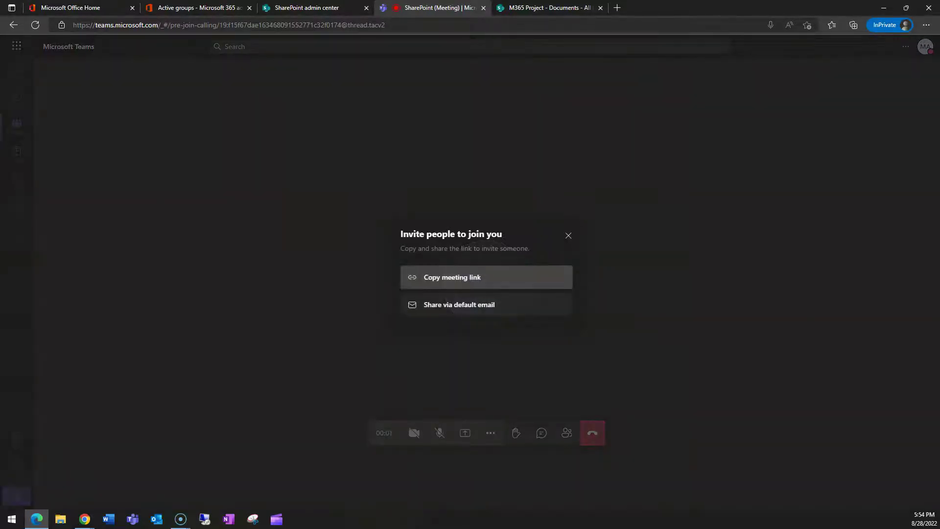
click(569, 235)
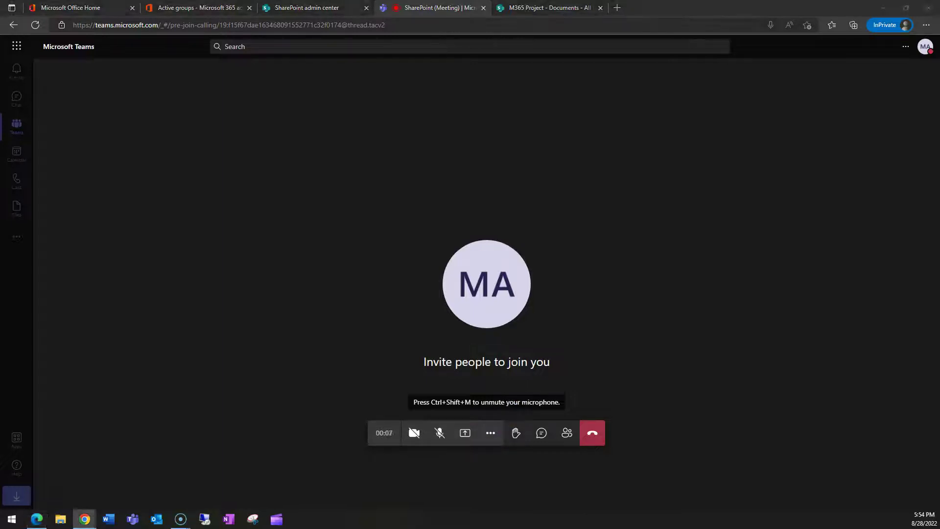
click(85, 519)
click(736, 43)
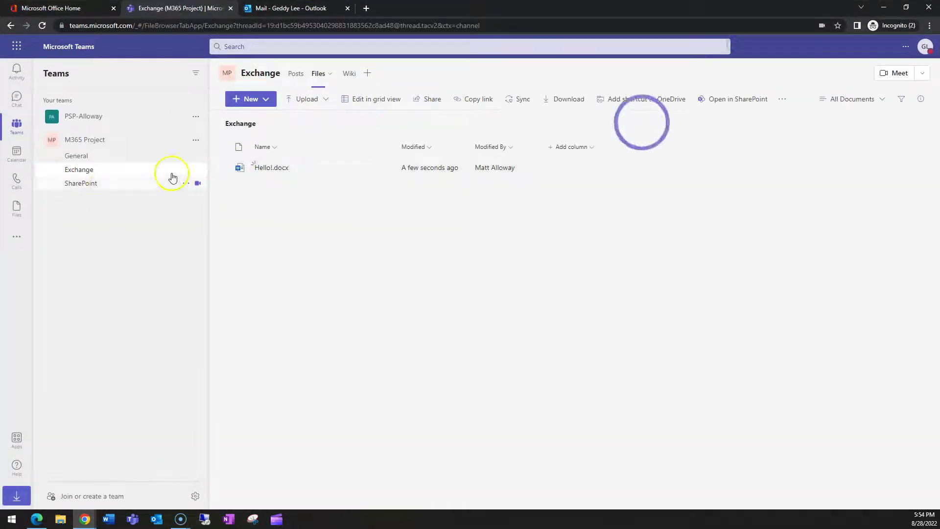
Step: As the second user, join the SharePoint channel meeting with camera off and microphone muted
click(82, 184)
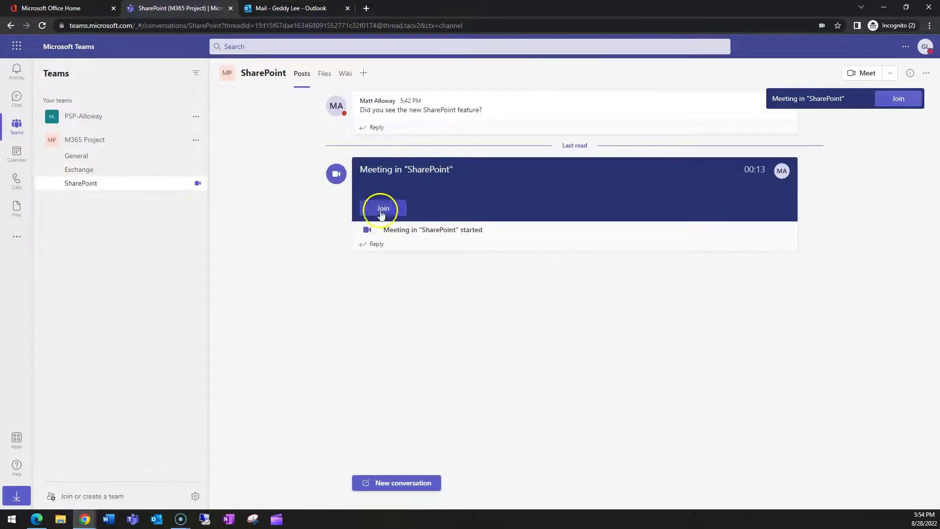
click(383, 209)
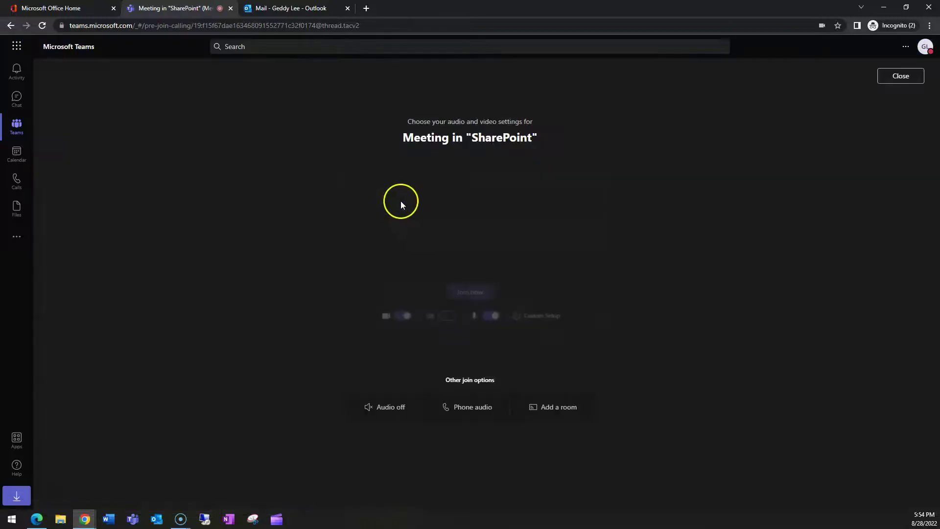
click(402, 317)
click(492, 317)
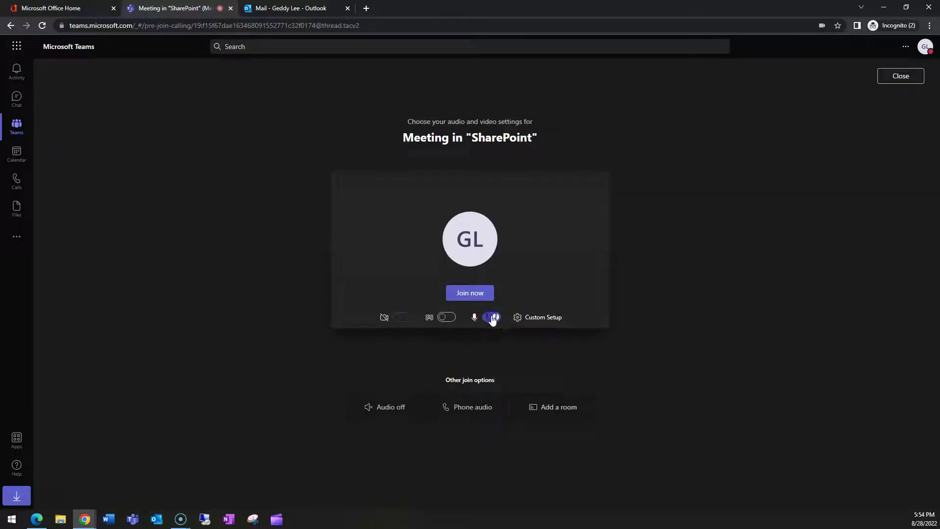
click(466, 294)
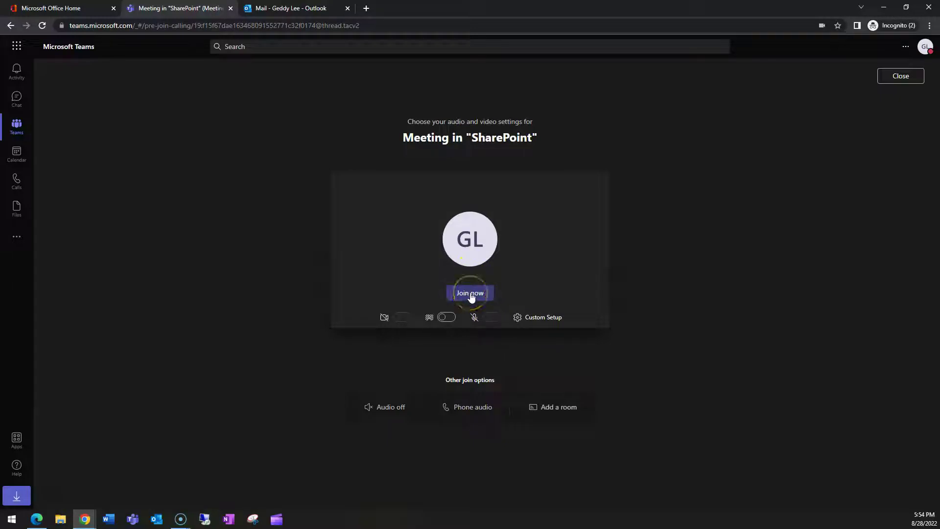
click(470, 295)
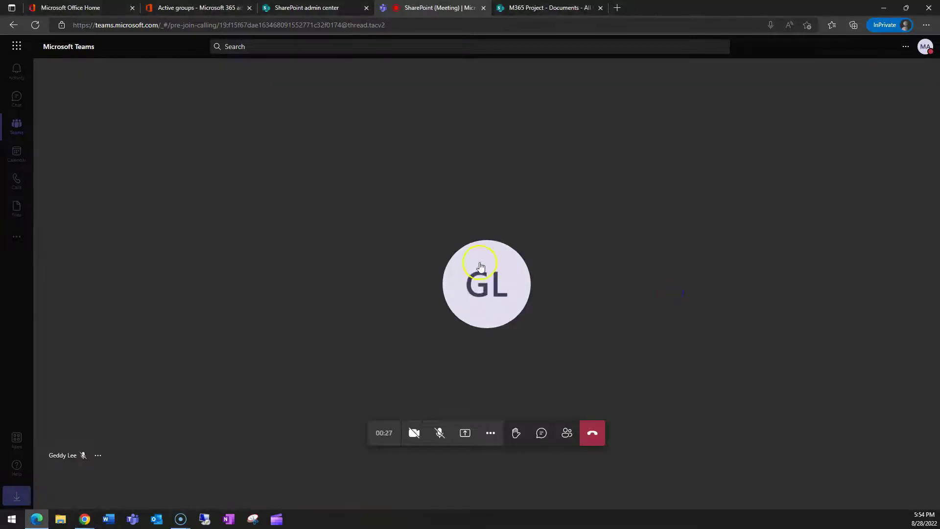
Step: Start recording the SharePoint channel meeting from More actions and dismiss the recording notice
click(490, 432)
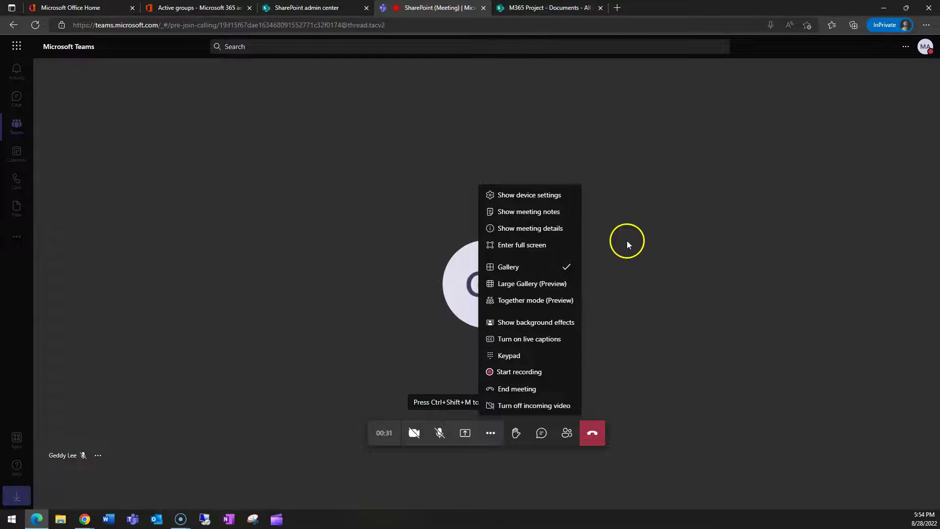
click(627, 242)
click(493, 433)
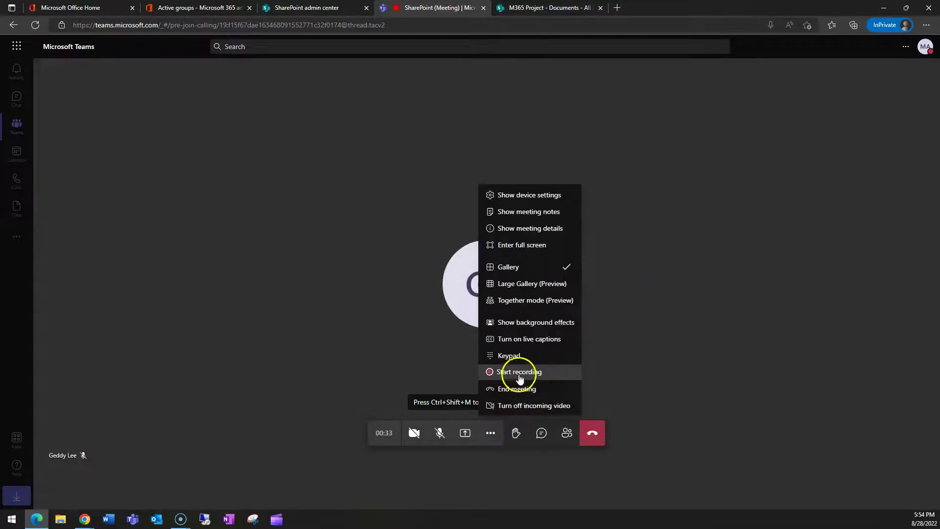
click(520, 377)
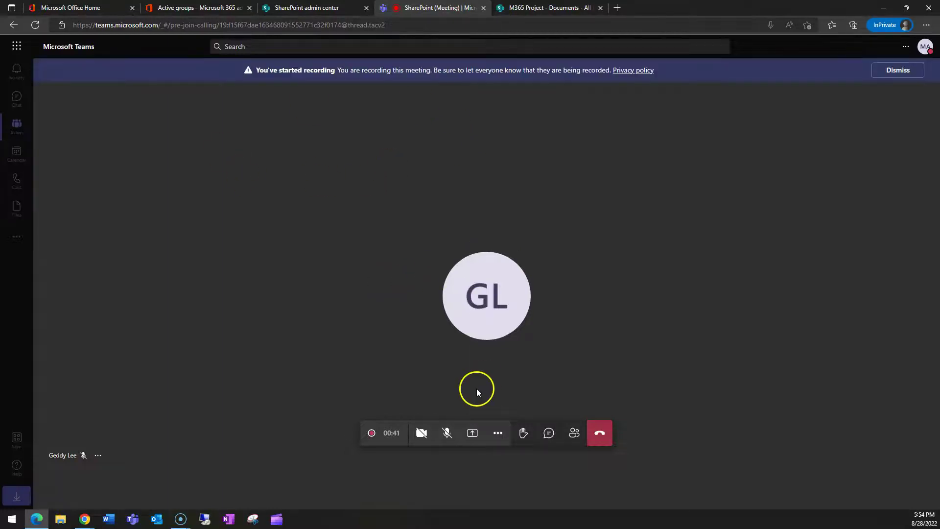
click(895, 74)
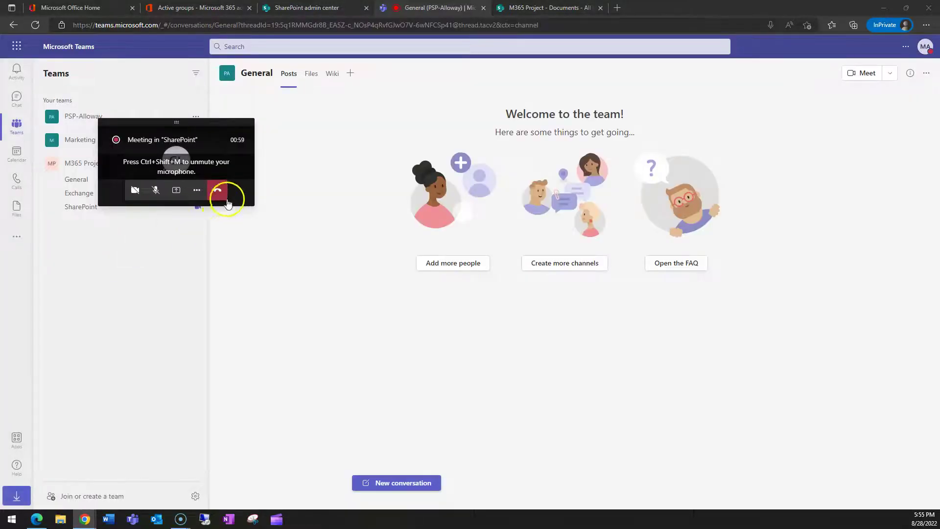
Step: Leave the meeting, find its recording in the SharePoint channel's Recordings folder, then return to Posts
click(220, 194)
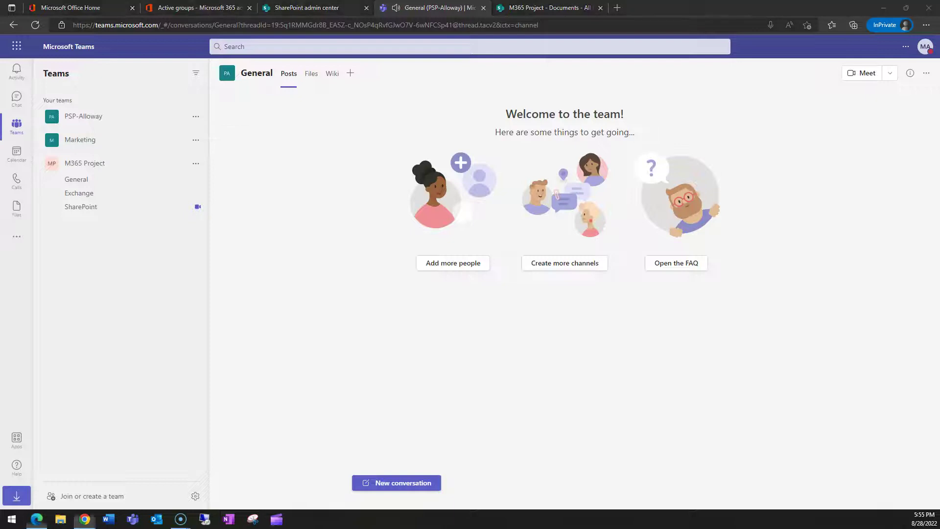
click(81, 206)
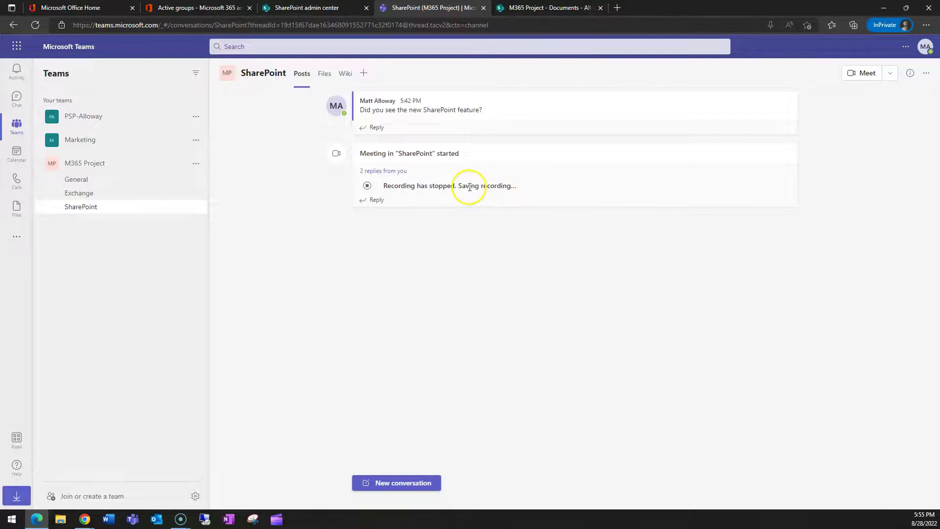
click(324, 77)
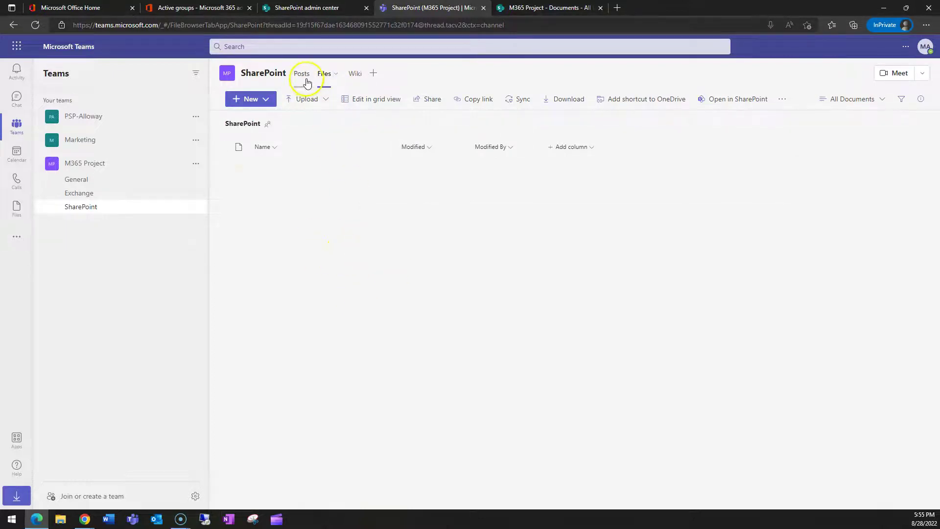
click(273, 172)
click(332, 174)
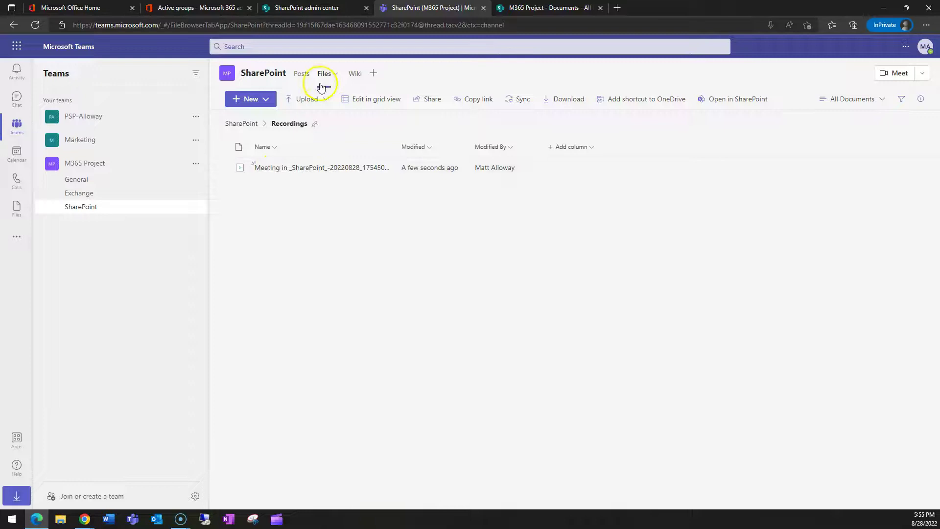
click(301, 74)
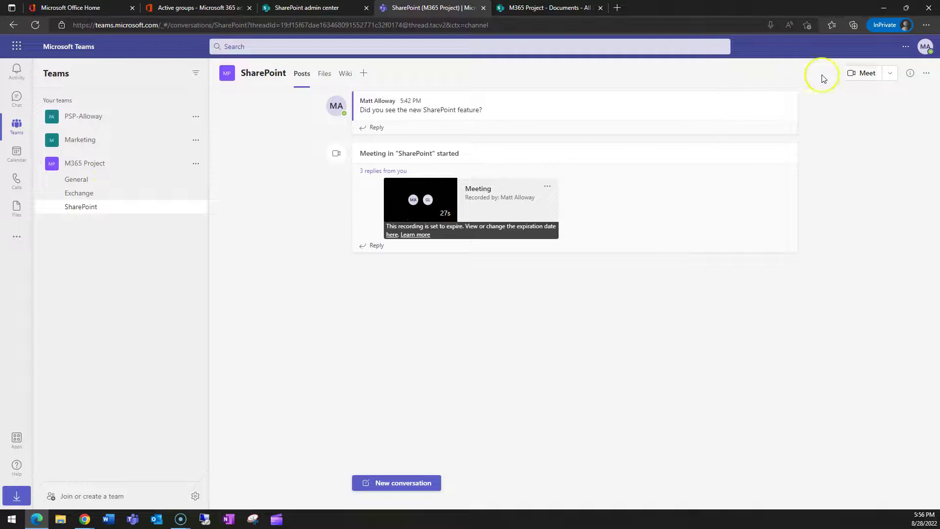
Step: Begin scheduling a new channel meeting, check its channel list, then discard the meeting form
click(889, 73)
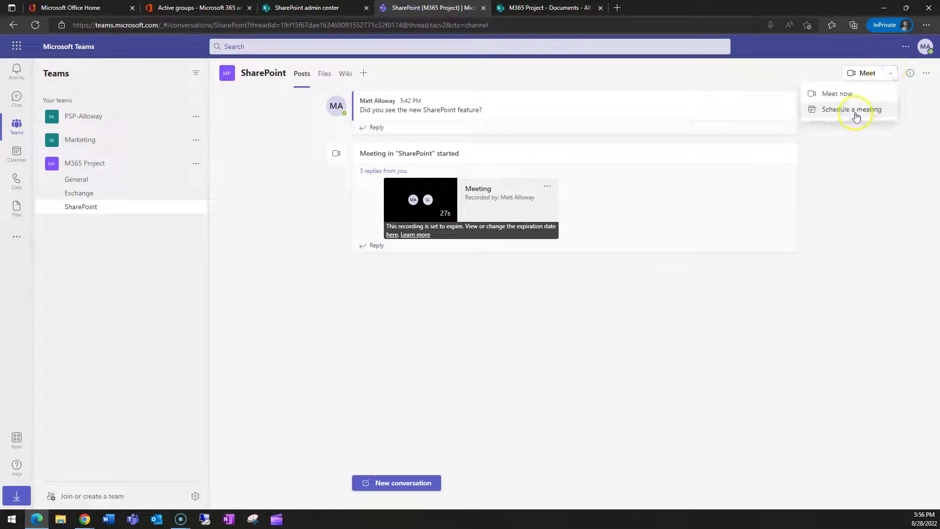
click(854, 114)
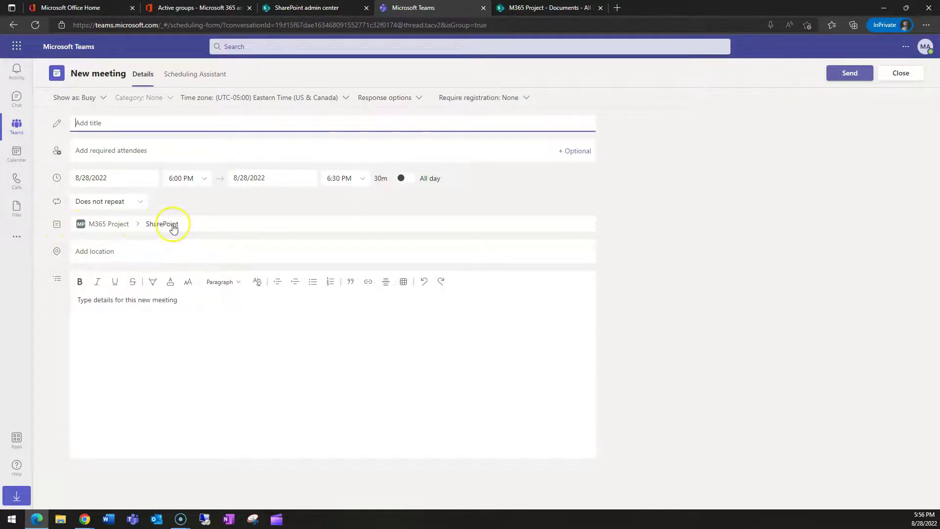
click(203, 224)
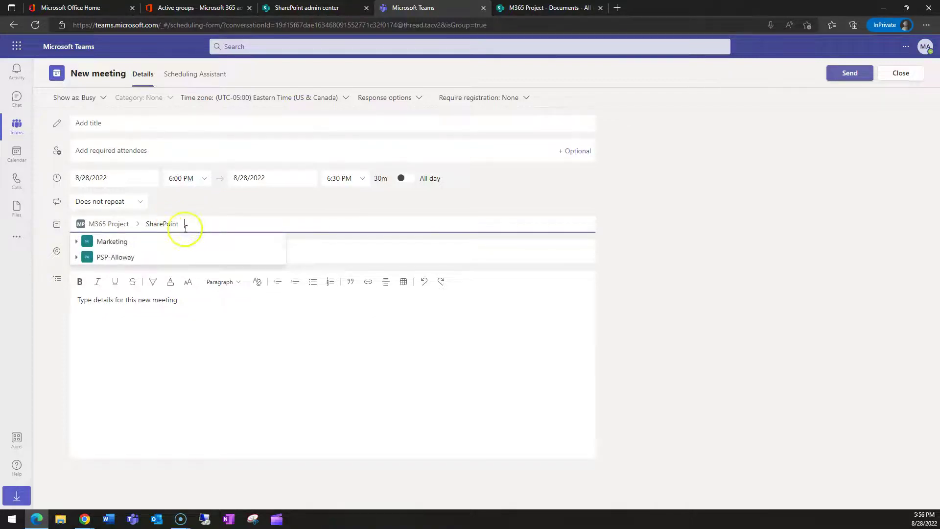
click(683, 211)
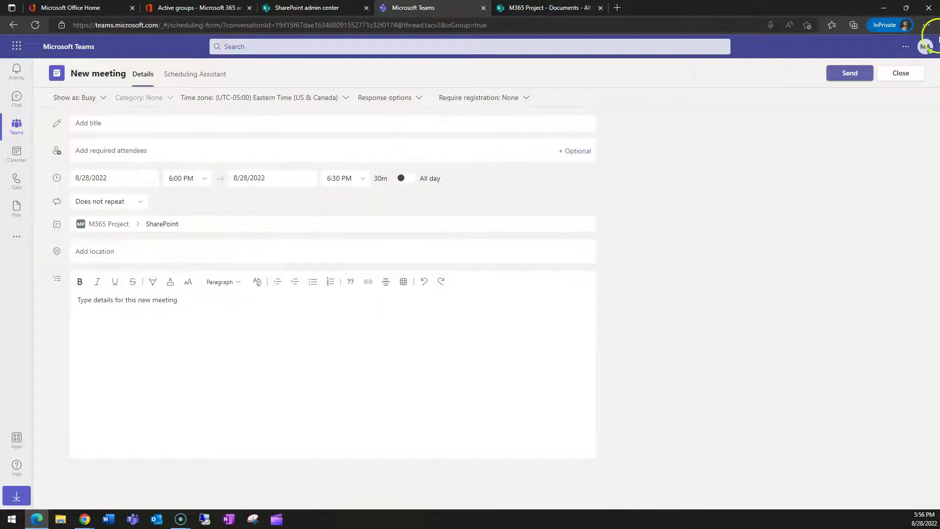
click(903, 73)
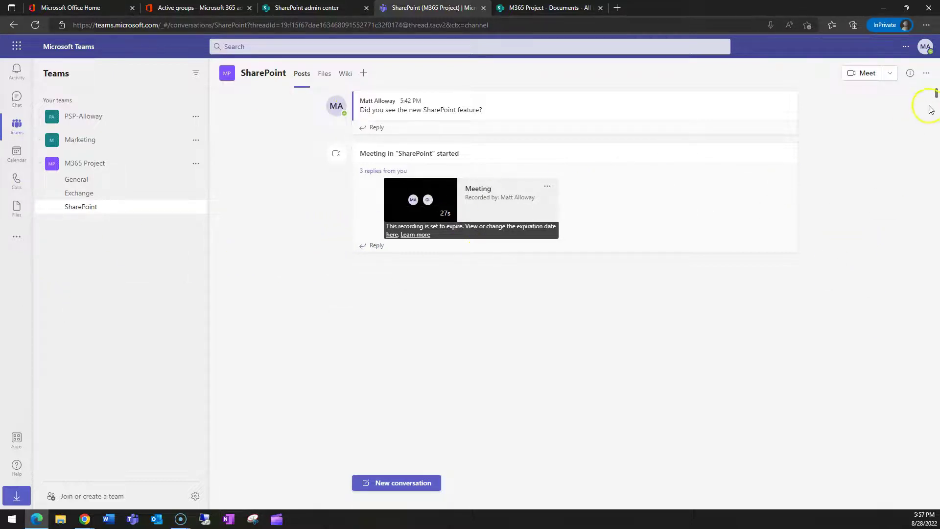
Step: Look at the meeting options and open then close the channel's details pane
click(892, 74)
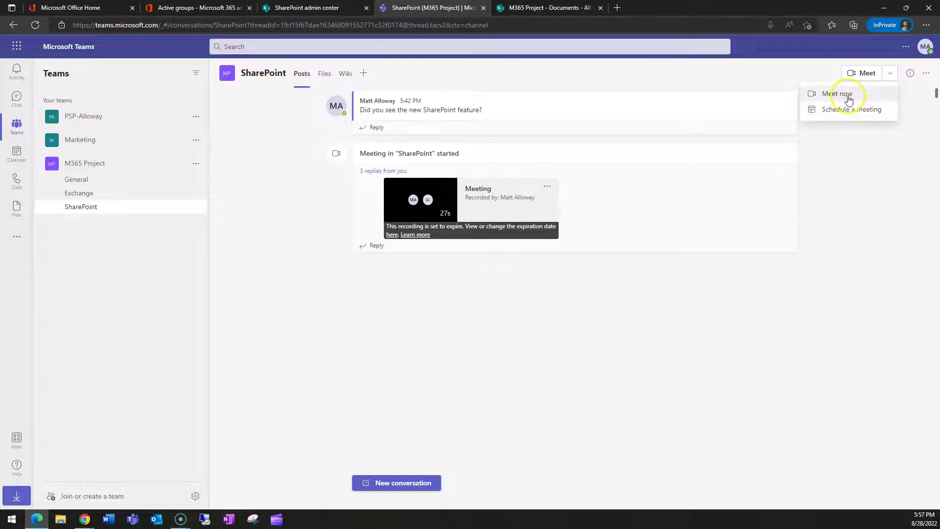
click(909, 73)
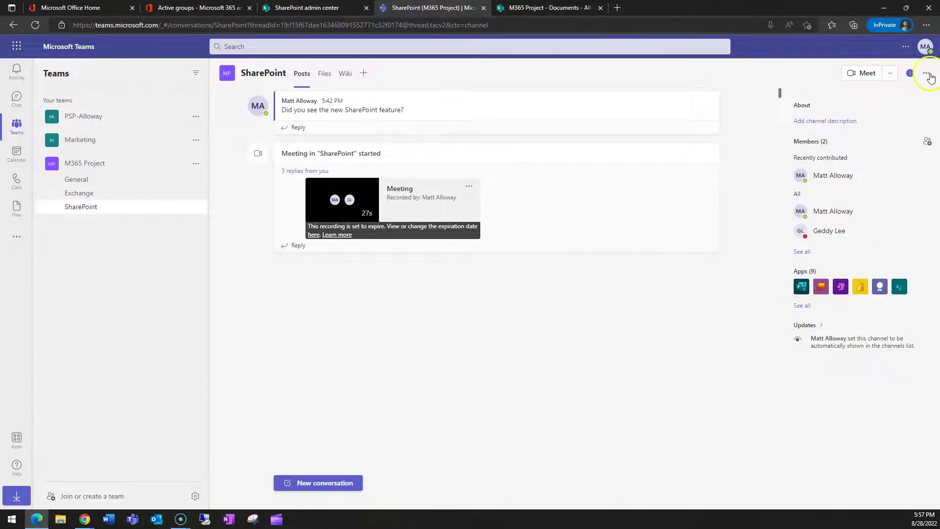
click(909, 73)
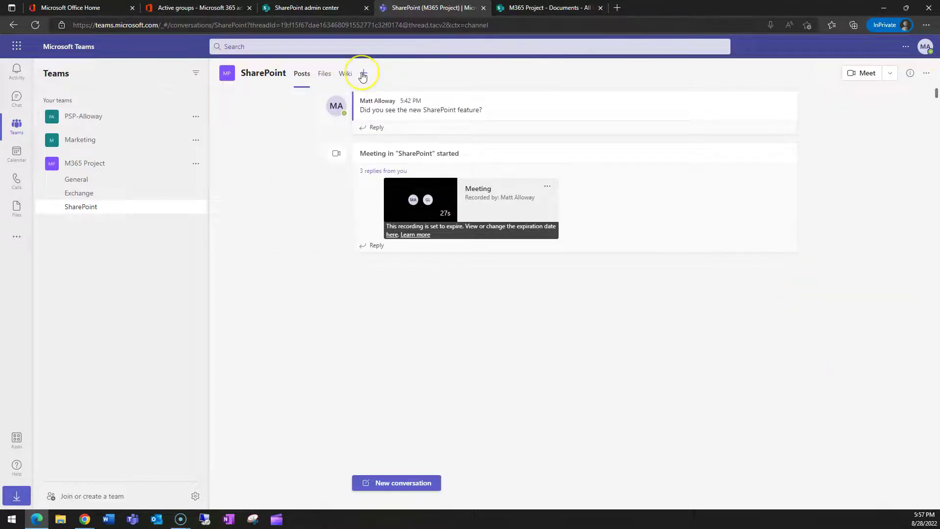
Step: Start a SharePoint tab using any SharePoint site, then go to the admin center's Active sites list
click(362, 74)
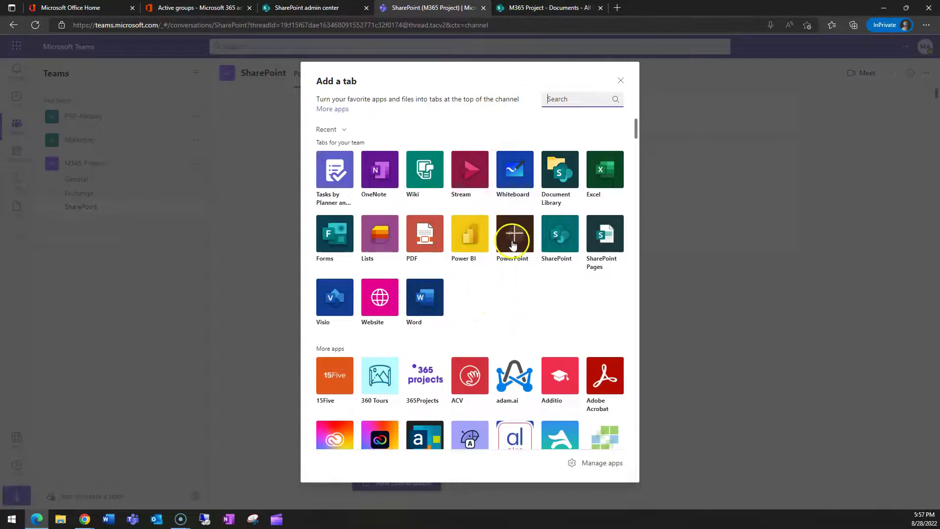
click(563, 233)
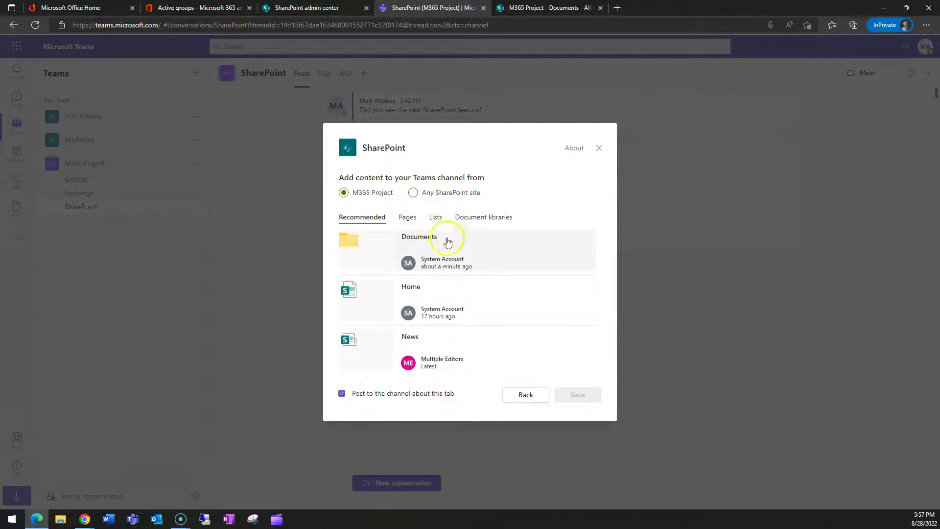
click(414, 193)
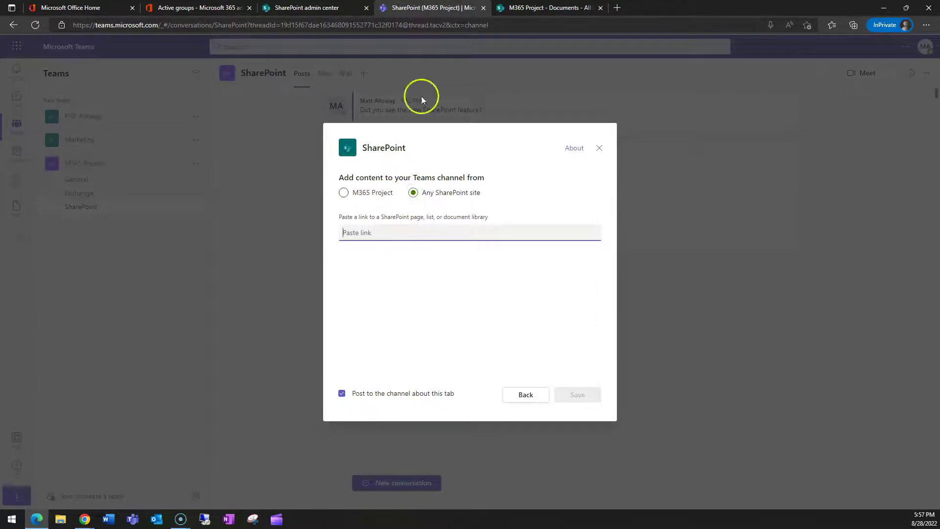
key(ctrl+shift+Tab)
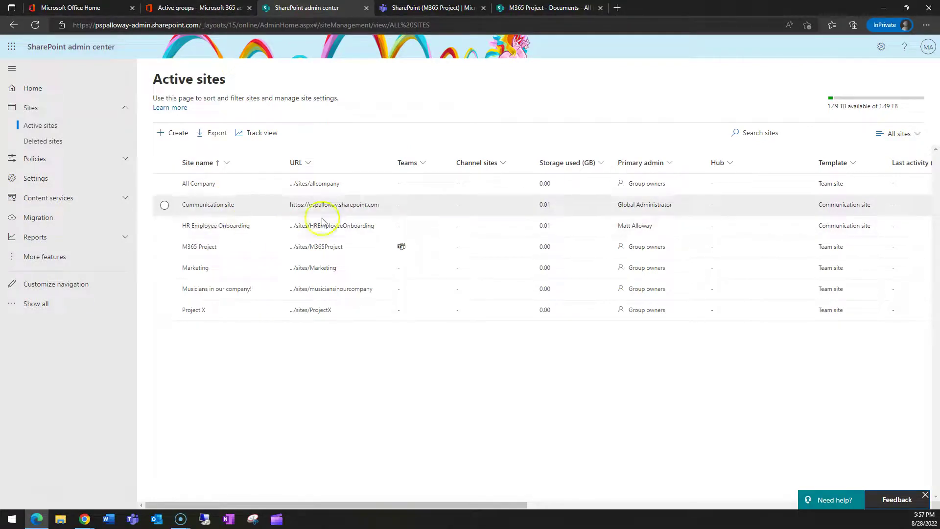
Step: Open the All Company site and dismiss its site design prompt and next-steps panel
click(323, 184)
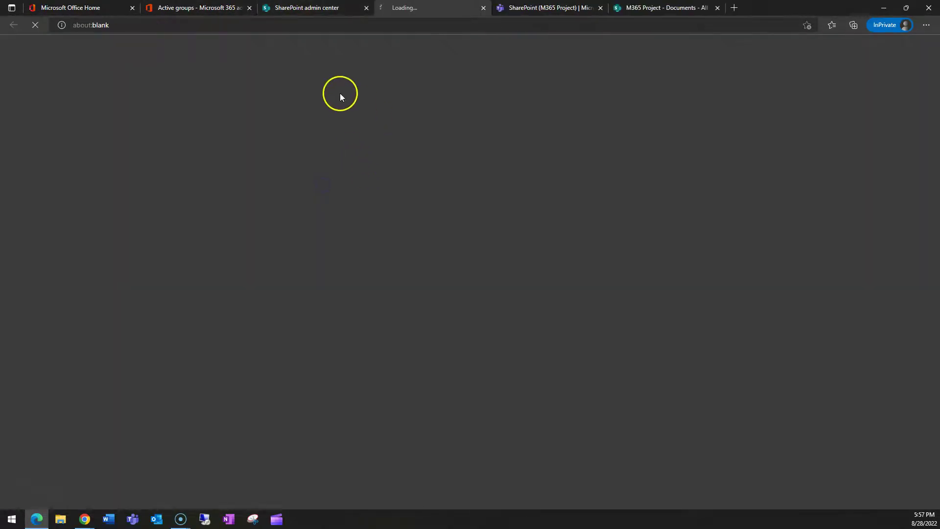
click(313, 25)
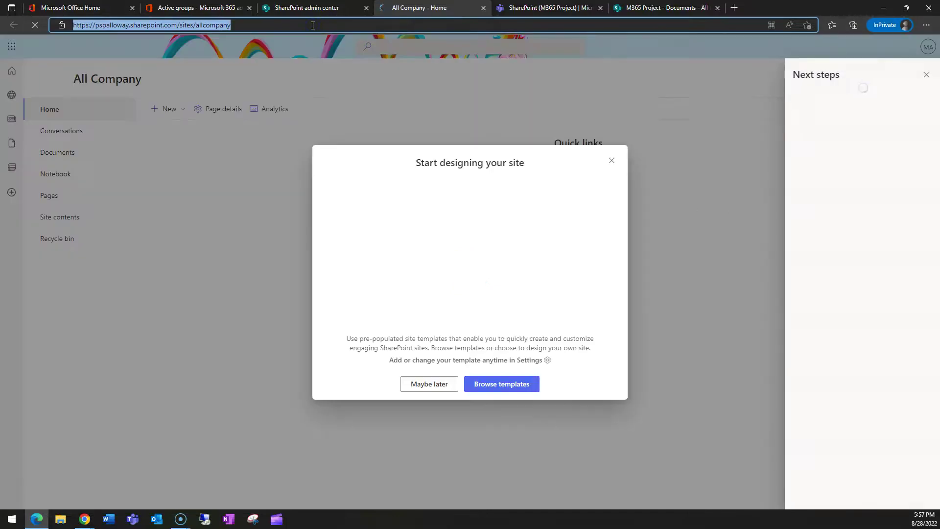
click(615, 161)
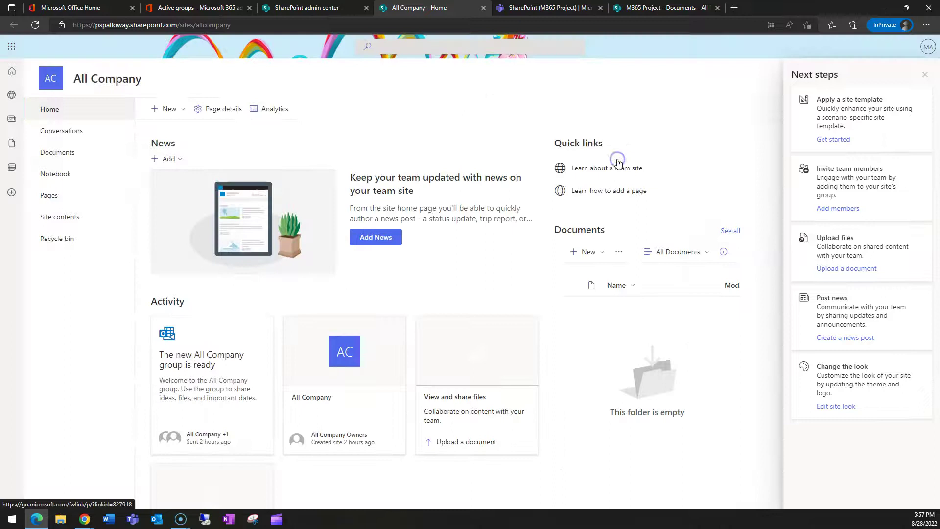
click(929, 80)
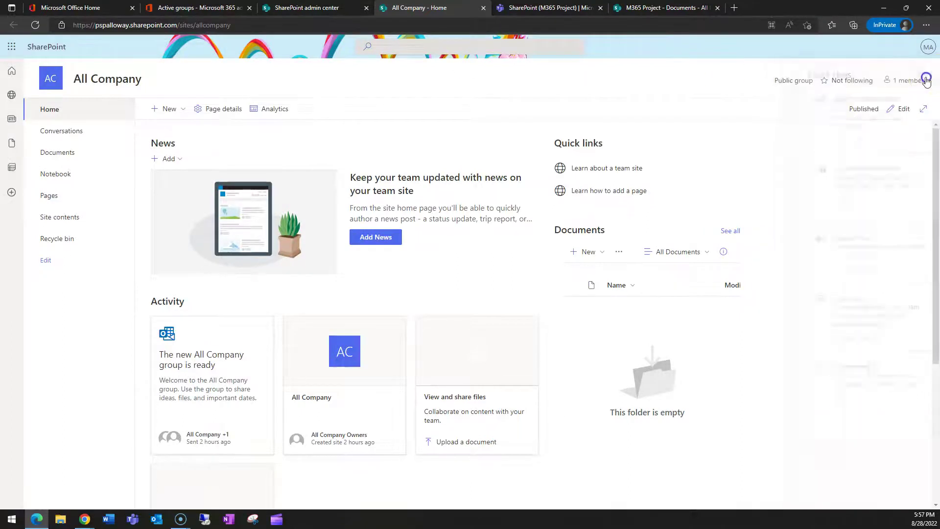
click(483, 9)
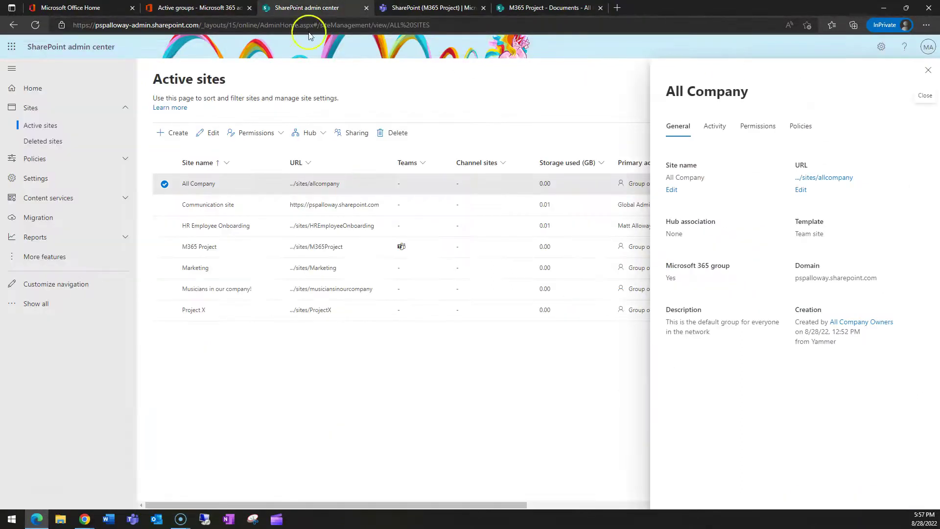
click(351, 206)
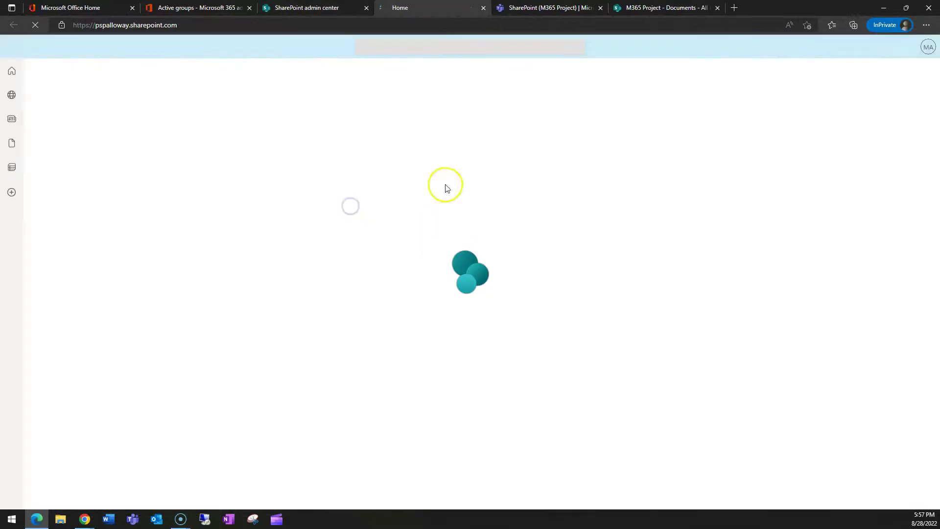
click(269, 21)
key(ctrl+c)
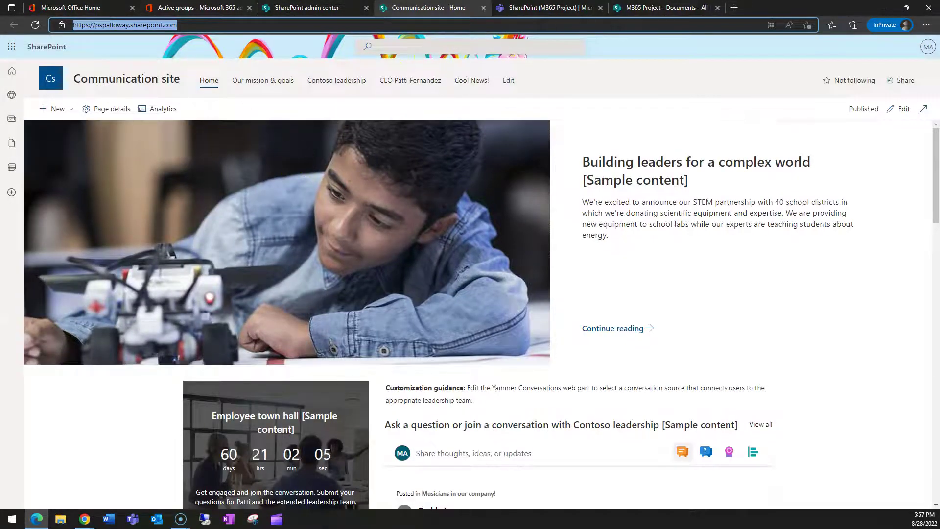
Step: Paste the Communication site's address as the tab link and save the Site tab
click(577, 6)
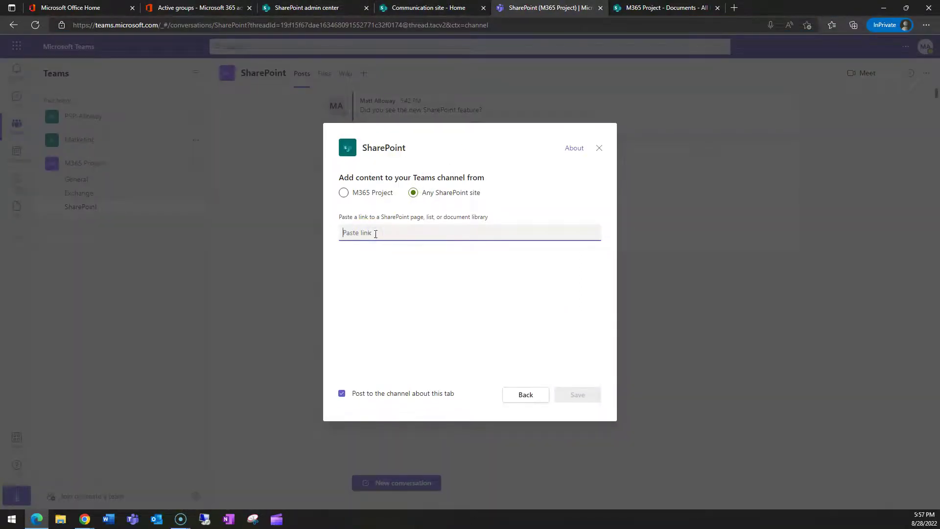
key(ctrl+v)
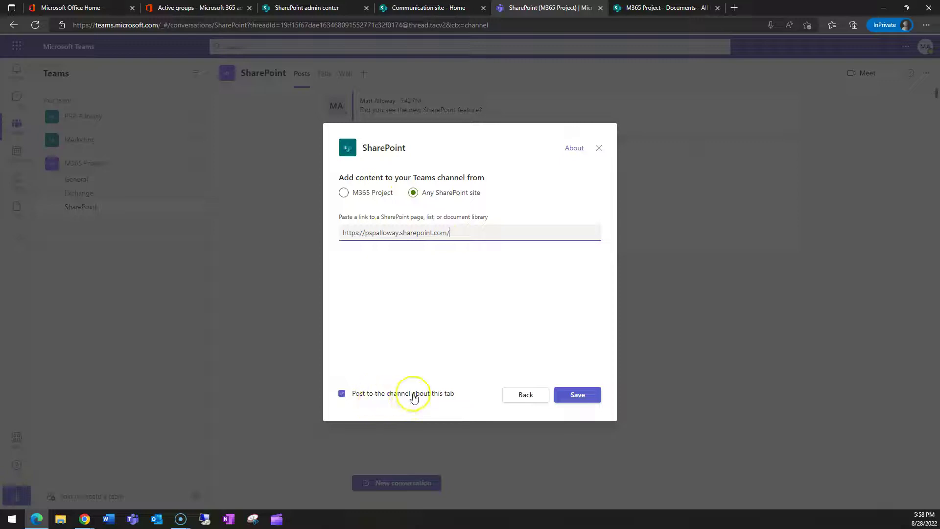
click(580, 400)
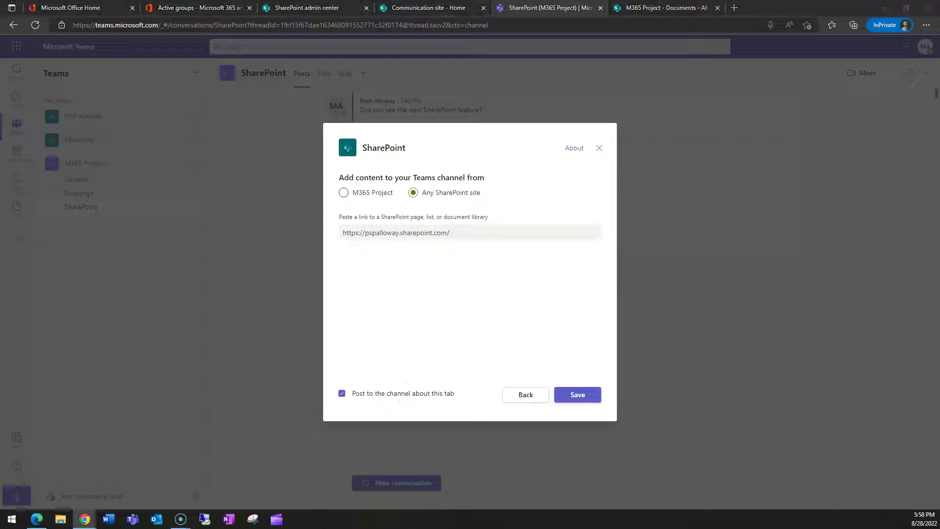
click(579, 395)
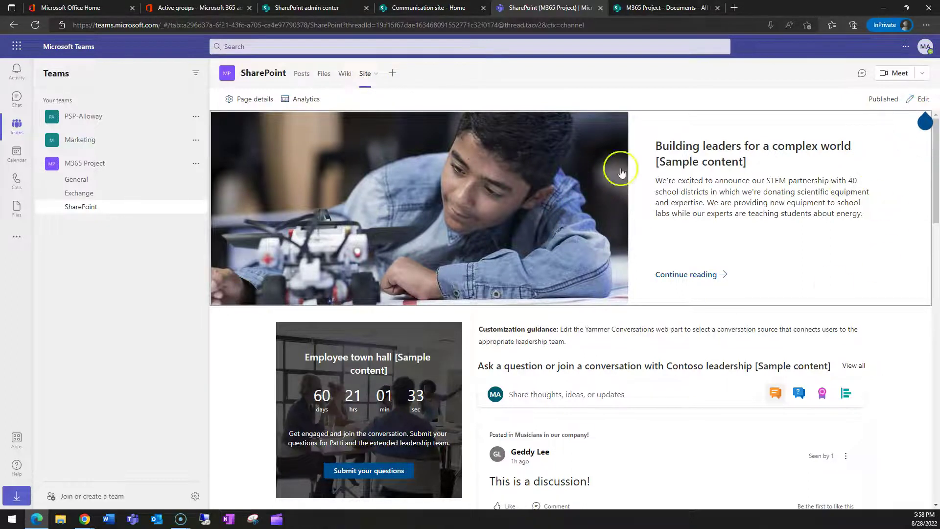
Step: Return to Posts and open the SharePoint channel in the other member's maximized Teams window
click(298, 73)
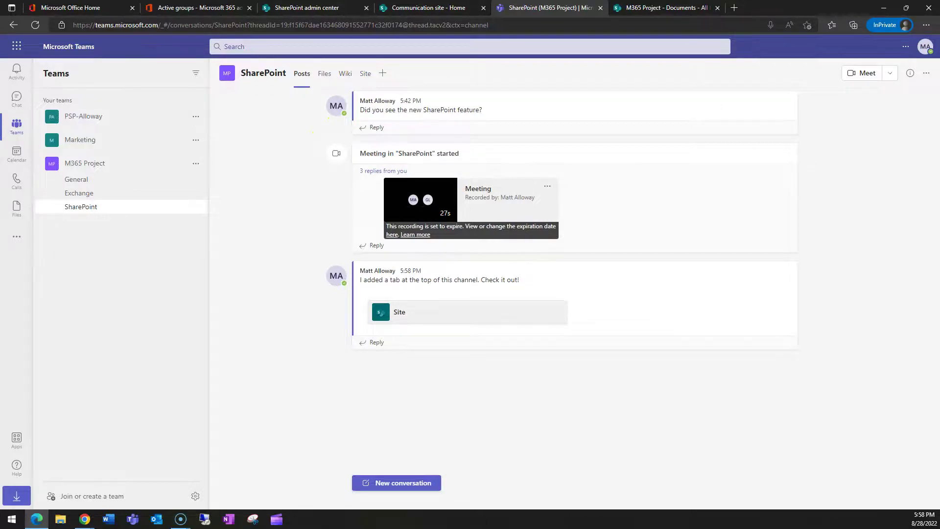
key(alt+Tab)
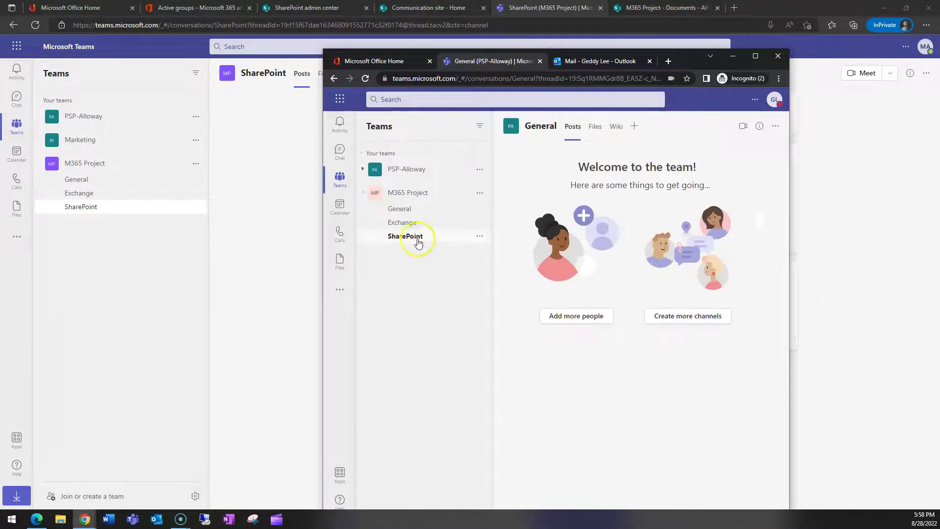
click(417, 241)
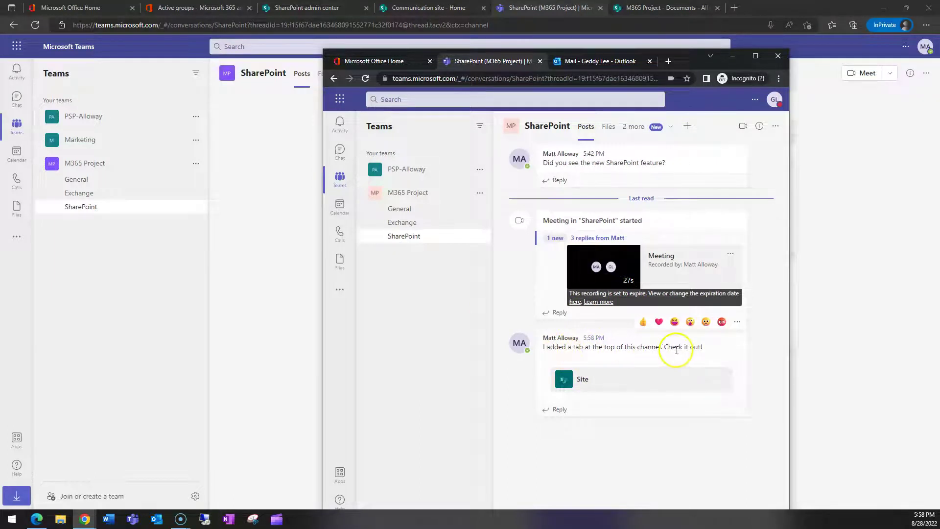
click(753, 57)
Step: As the other member, open the new Site tab and scroll through the Communication site
click(272, 72)
click(367, 76)
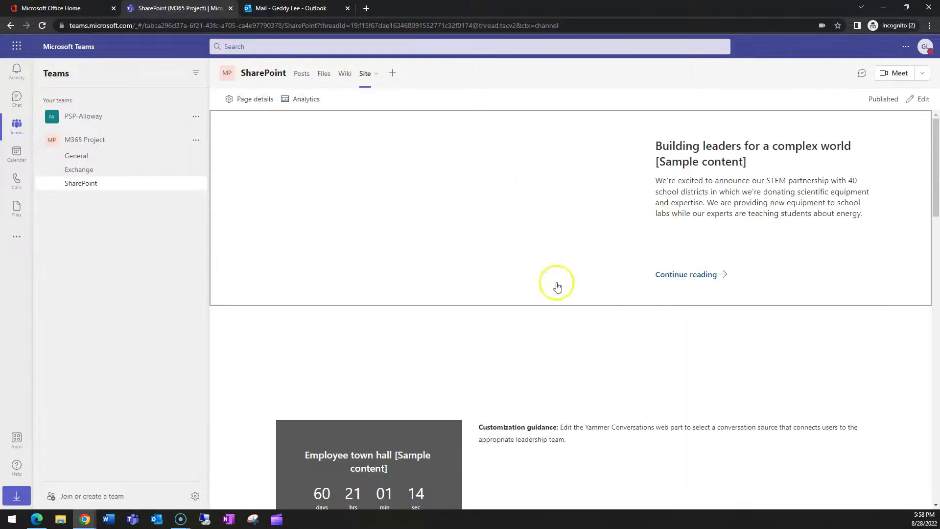
scroll(546, 264, down, 2)
scroll(585, 306, down, 5)
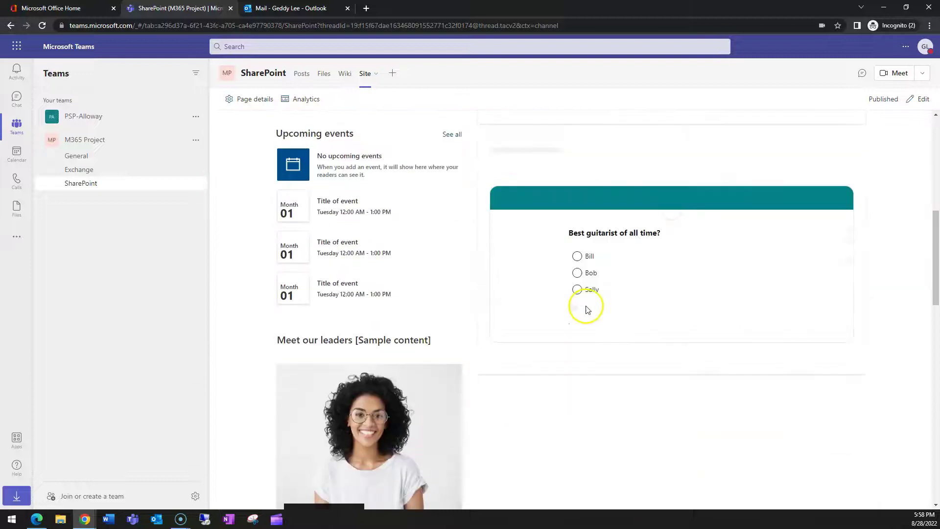
scroll(627, 328, down, 12)
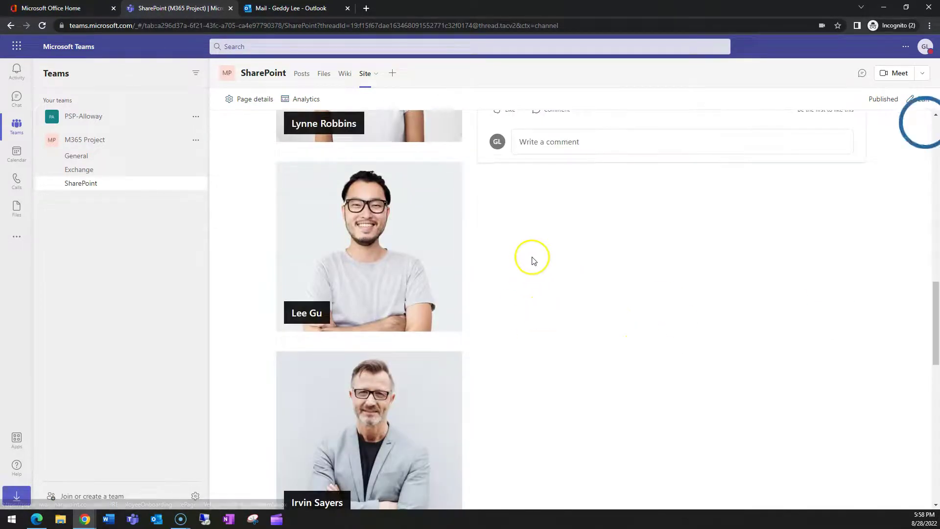
scroll(533, 260, up, 5)
scroll(575, 243, up, 2)
scroll(646, 325, up, 10)
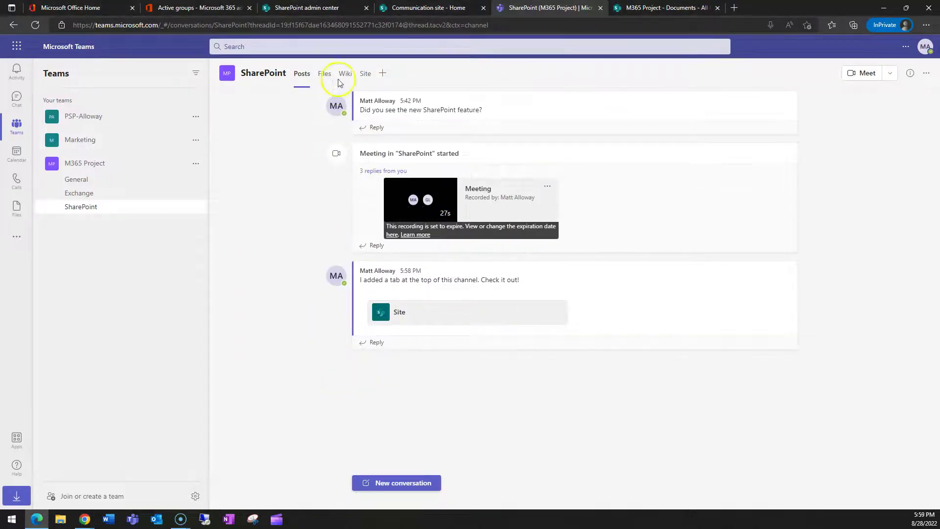
Step: Add a Forms tab with a new shared form named 'Favorite ice cream flavor'
click(384, 74)
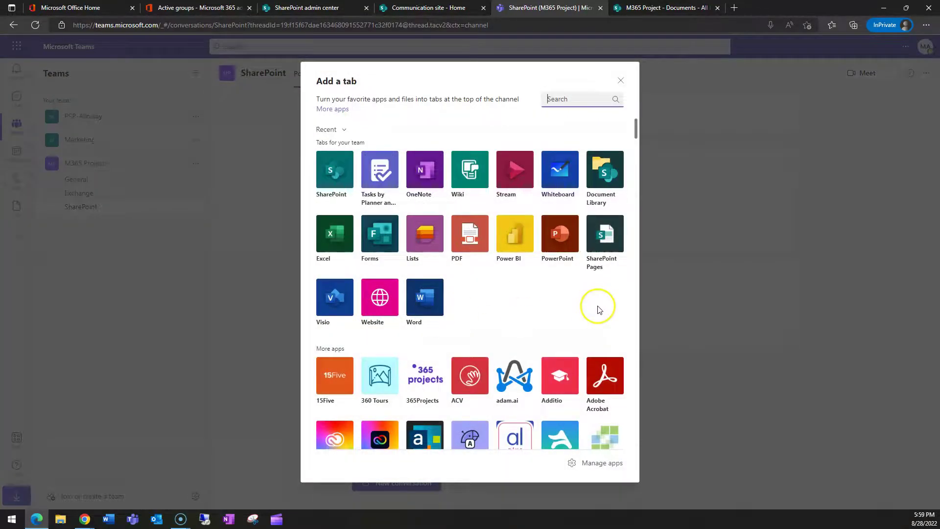
click(383, 234)
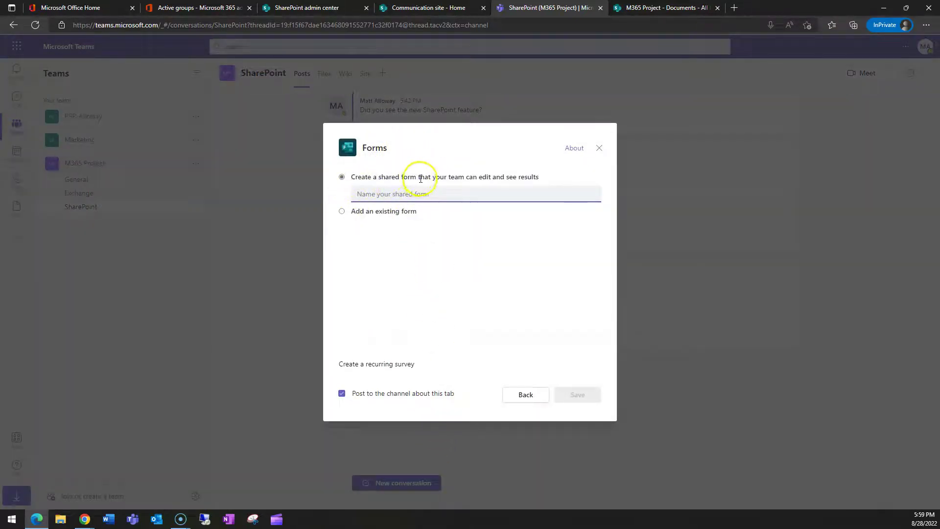
click(425, 192)
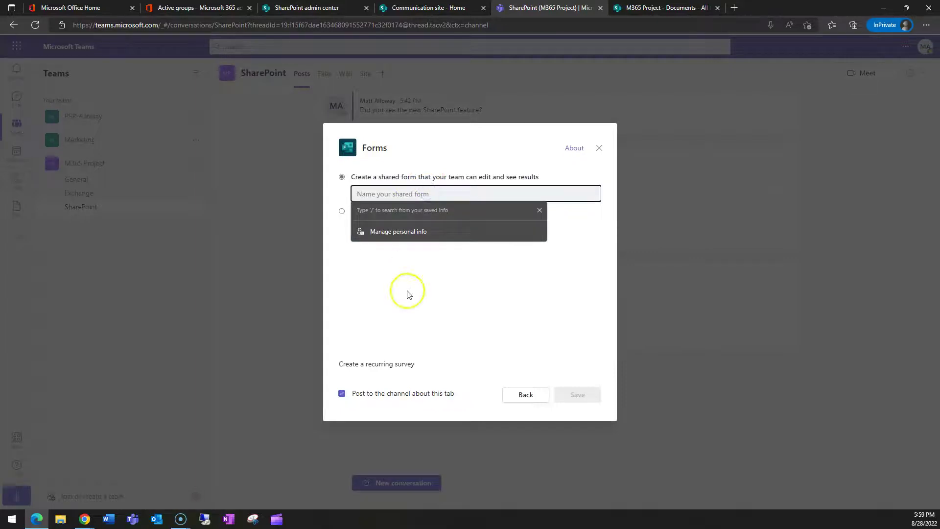
click(342, 210)
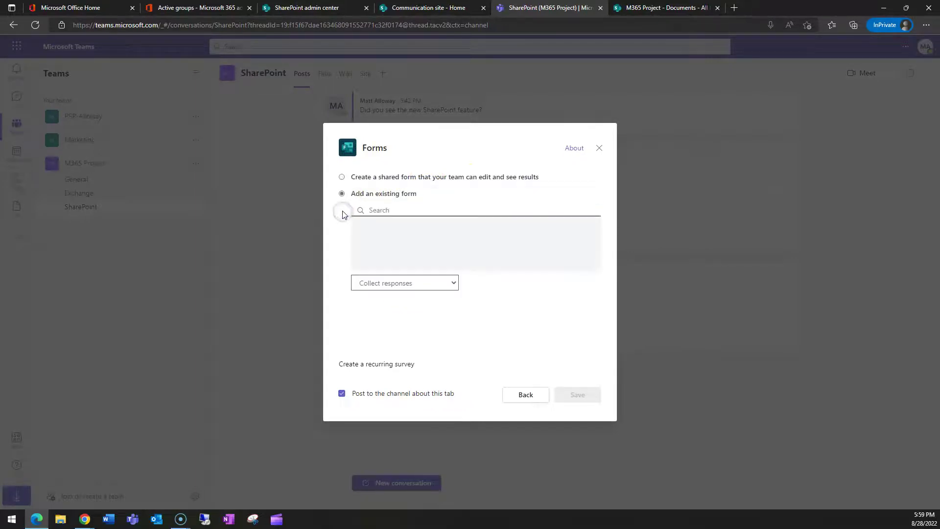
click(436, 283)
click(549, 319)
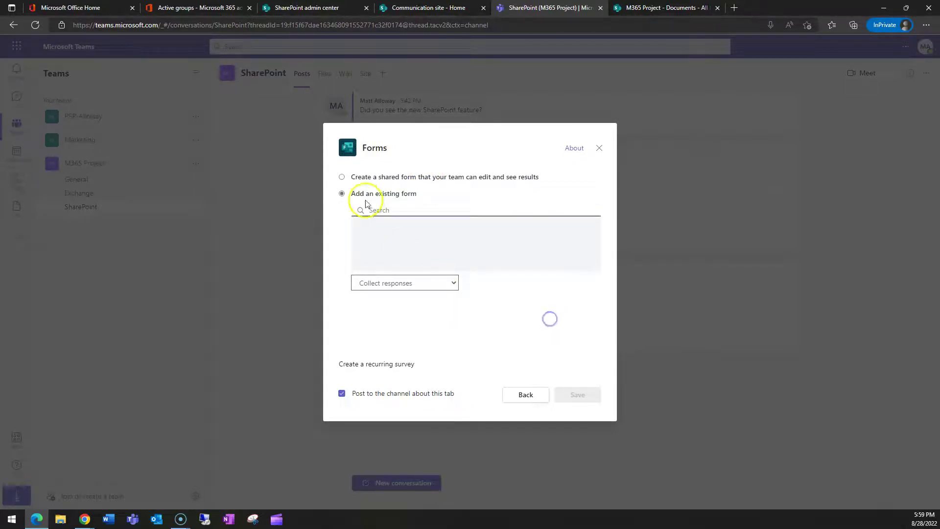
click(342, 177)
click(397, 192)
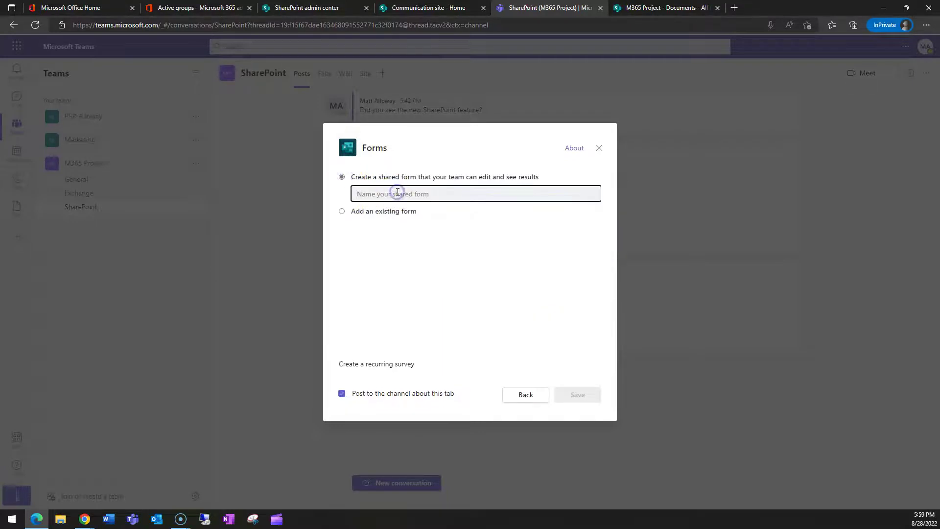
text(Favorite ice cream flavor)
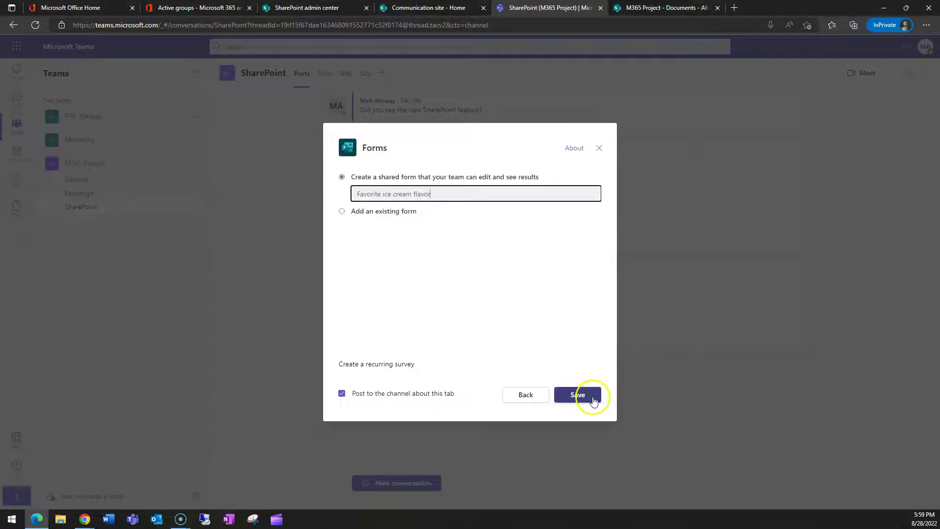
click(584, 395)
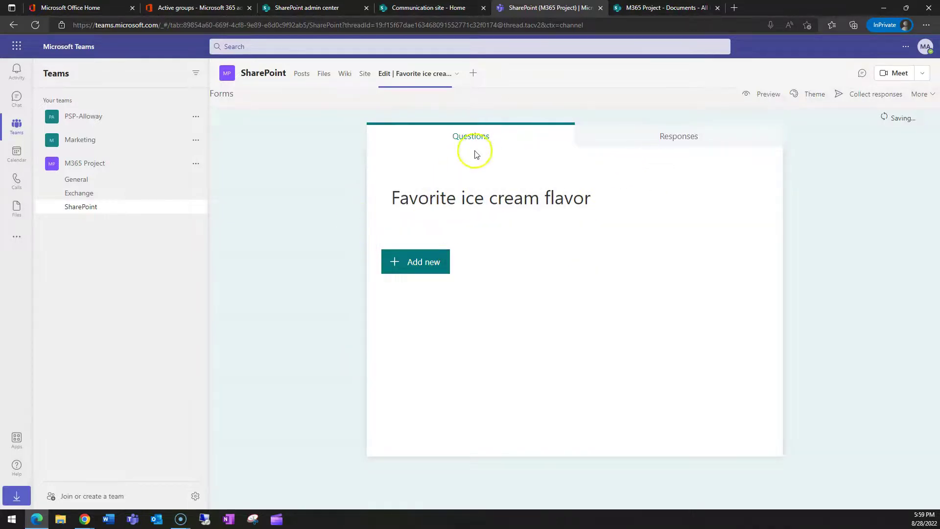
Step: Add a choice question 'Flavor' with options Vanilla and Chocolate
click(415, 262)
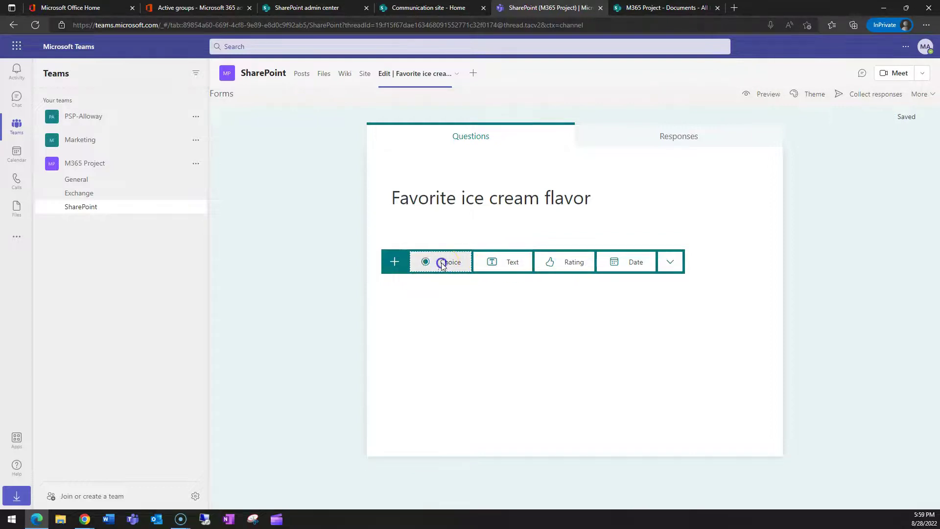
click(442, 263)
text(Flavor?)
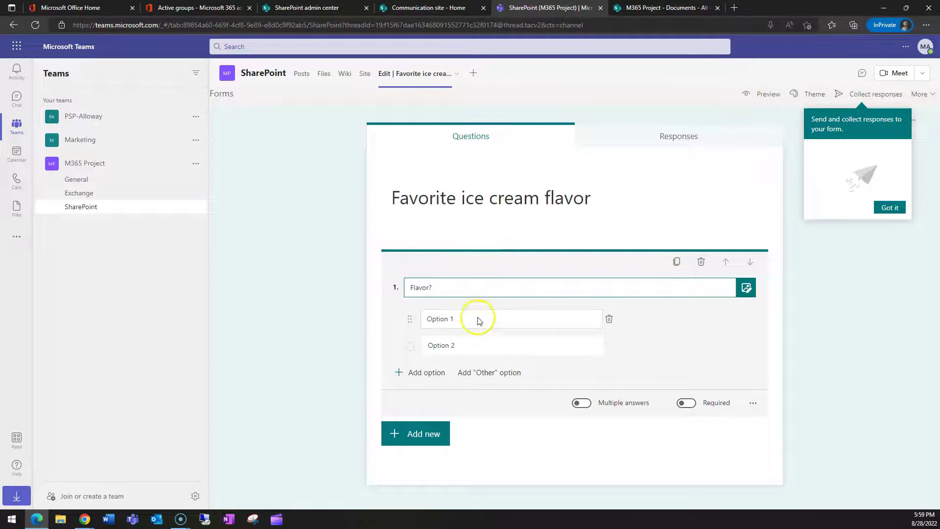
click(478, 317)
text(Vanilla)
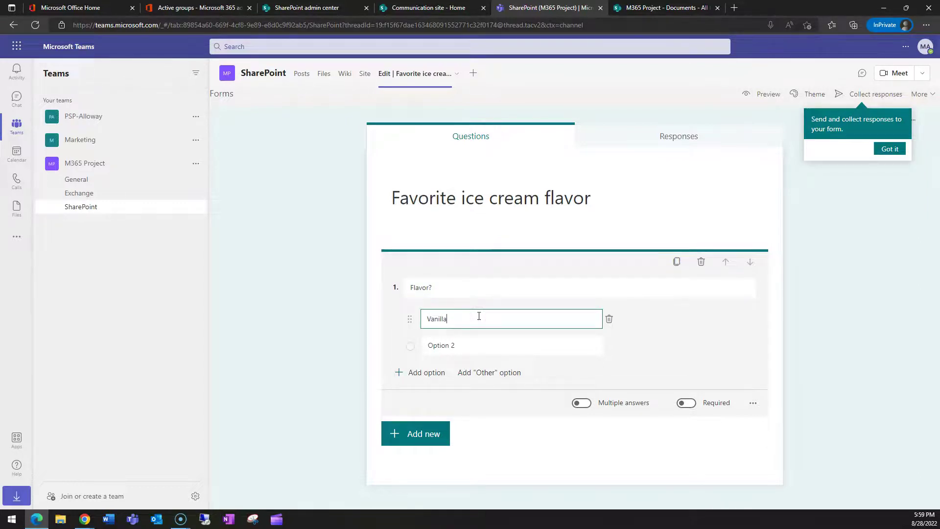
click(468, 343)
text(Ch)
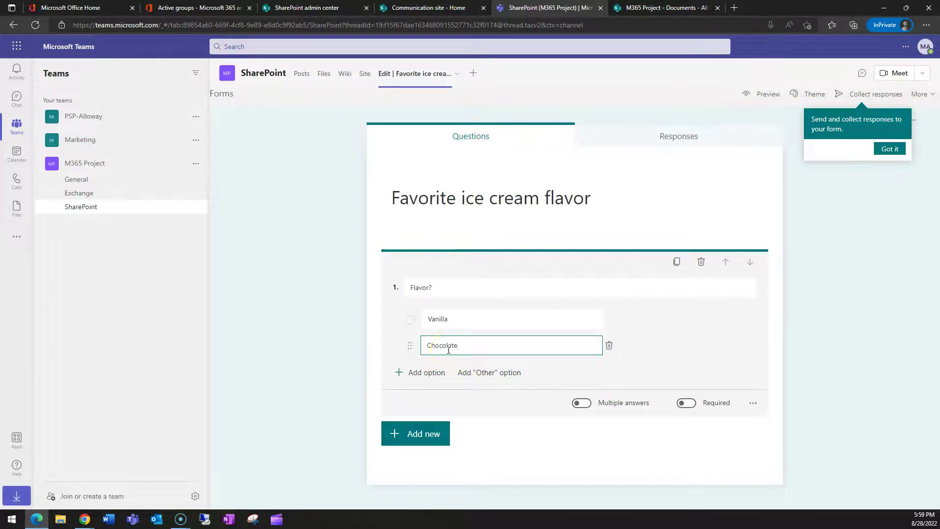
text(ocolate)
Step: Add the suggested options Strawberry, Mint, Peppermint and Butterscotch to the Flavor question
click(439, 372)
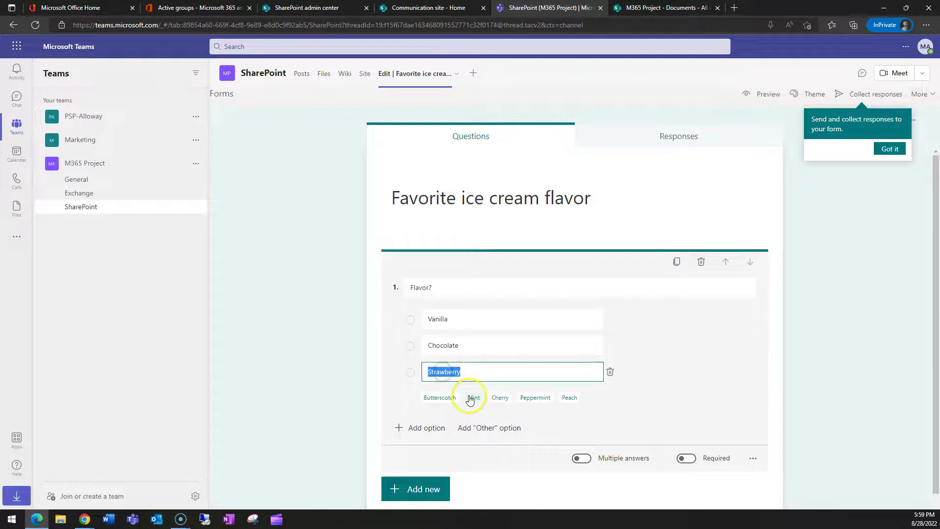
click(471, 398)
click(510, 425)
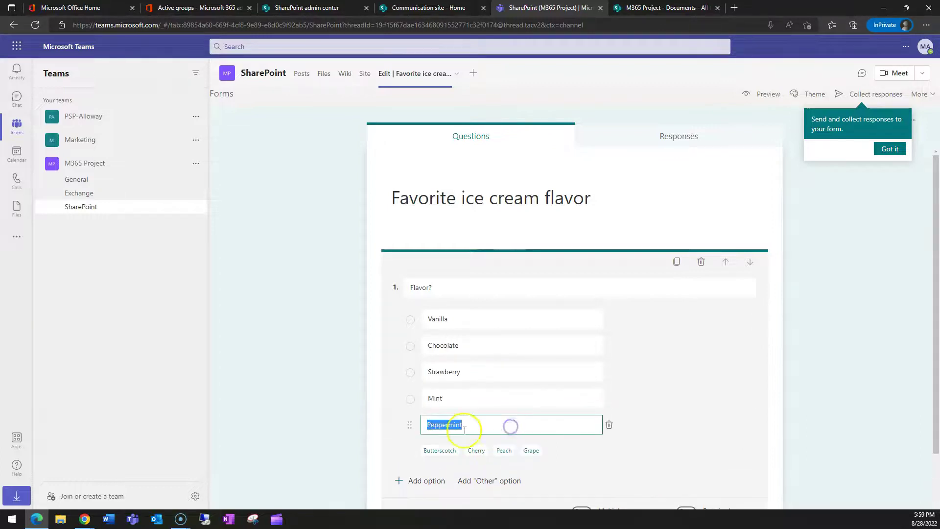
click(439, 450)
scroll(666, 412, down, 2)
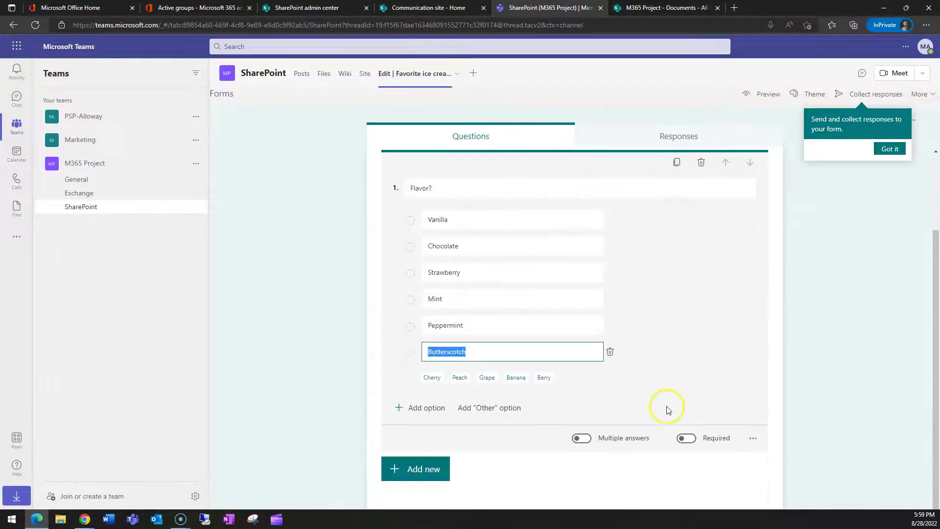
scroll(712, 382, up, 2)
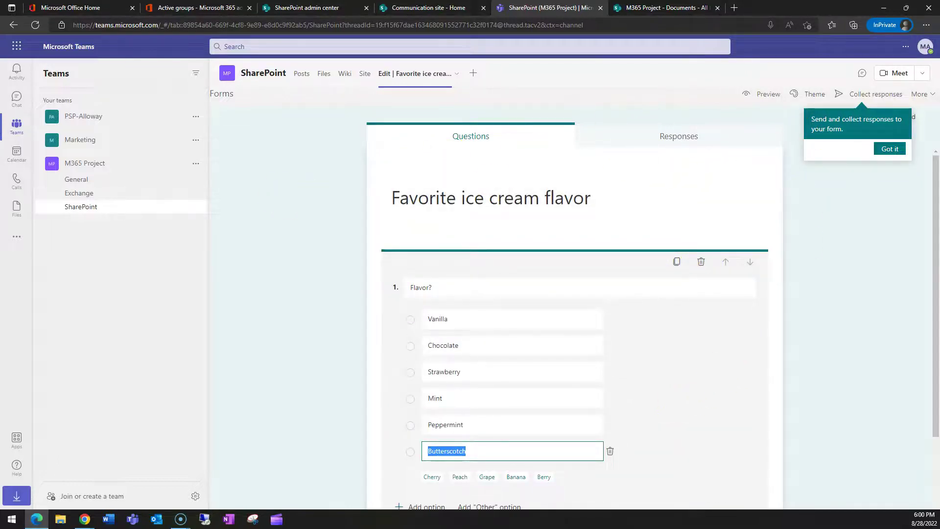
click(85, 519)
Step: As the second co-editor, add a 5-star rating question about a teammate below 'Flavor?'
click(688, 46)
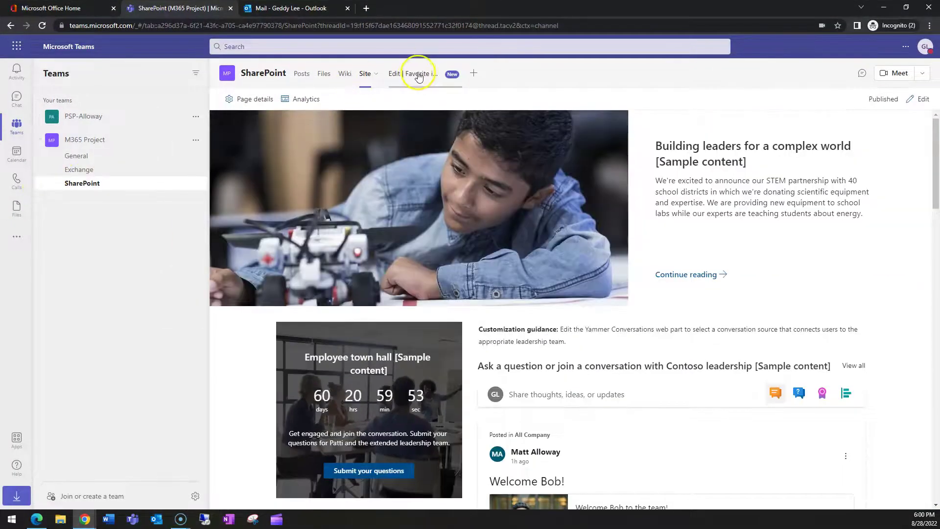
click(419, 76)
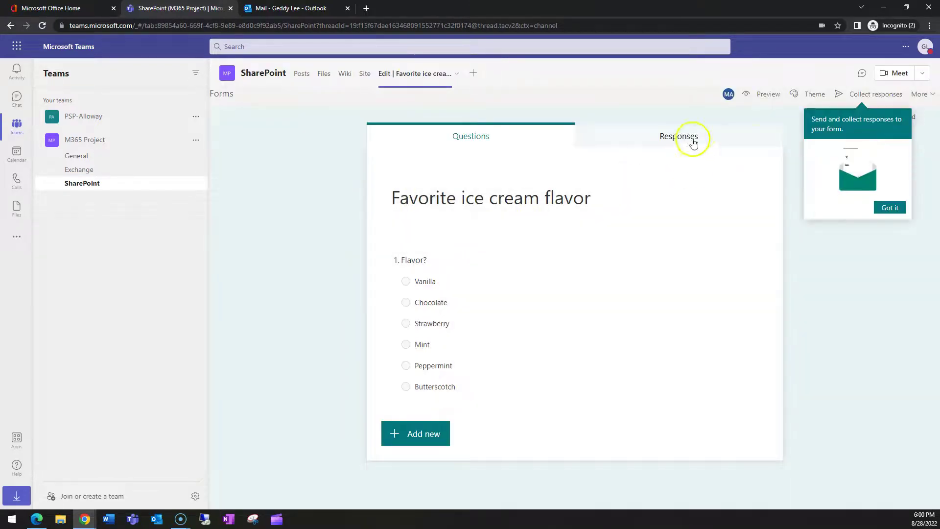
click(889, 207)
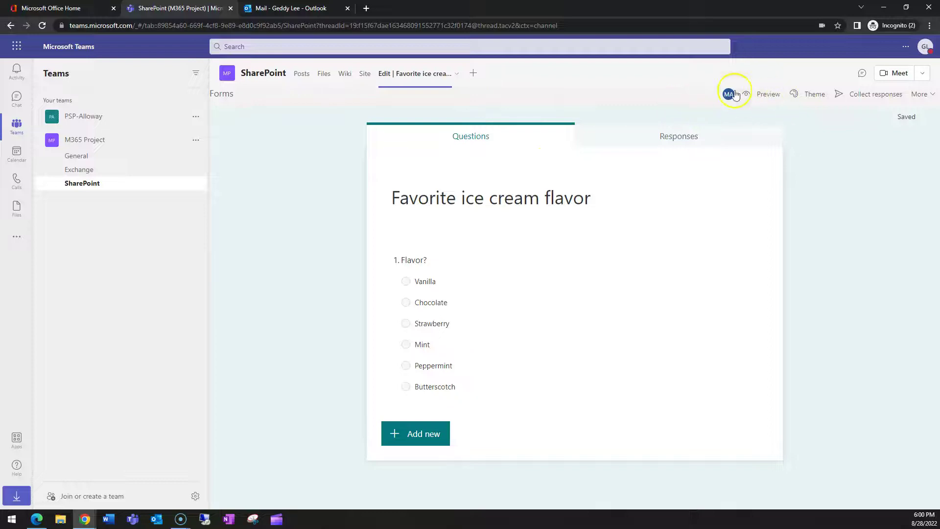
mouse_move(728, 95)
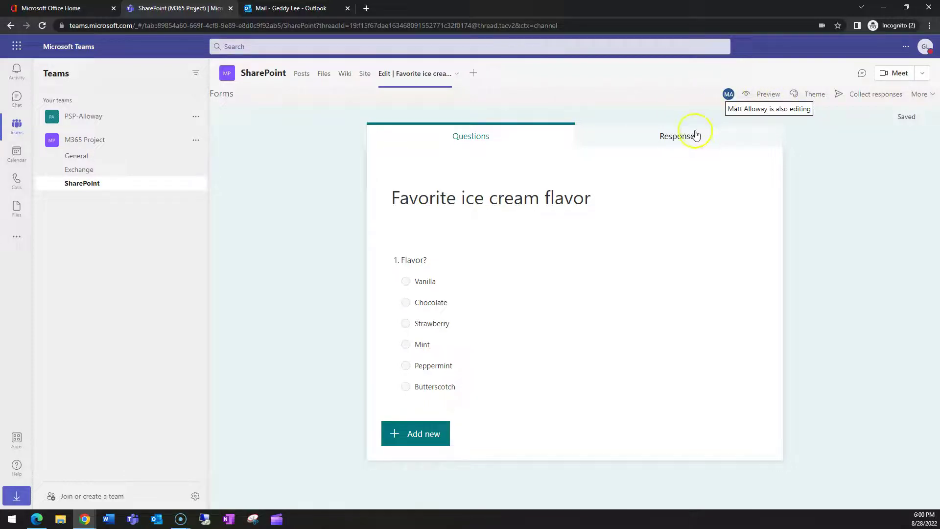
click(430, 432)
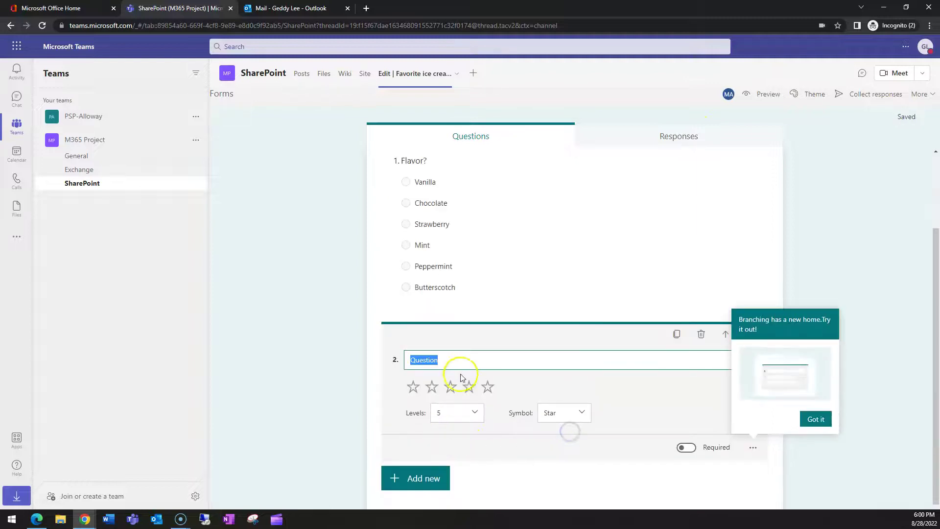
text(How cool is matt?)
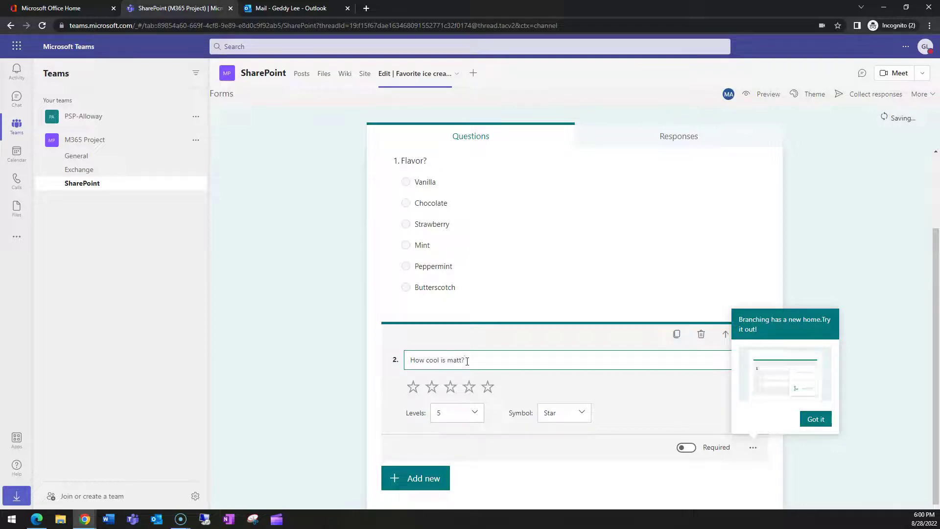
click(570, 413)
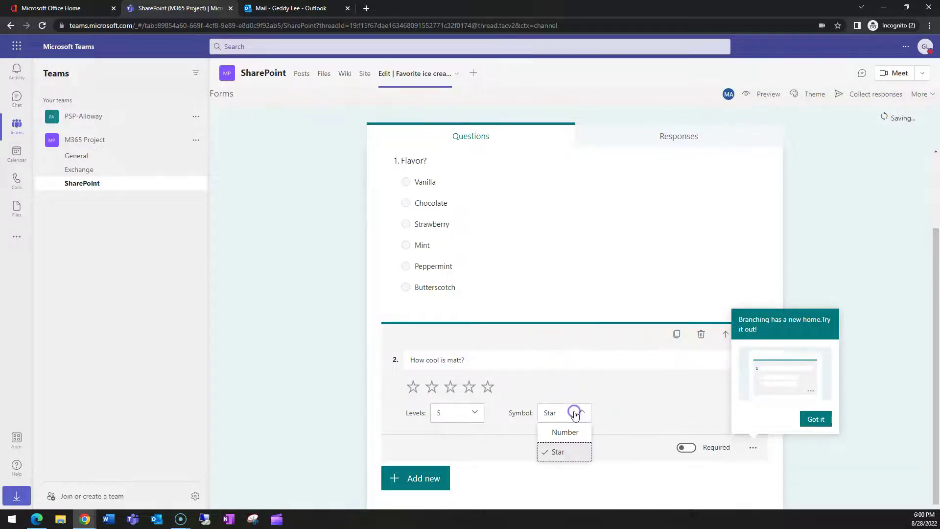
click(605, 469)
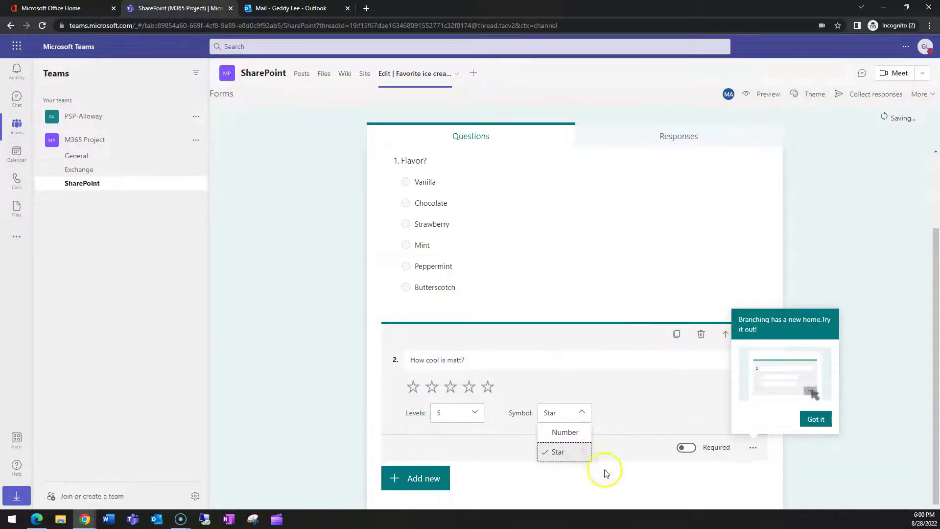
click(815, 418)
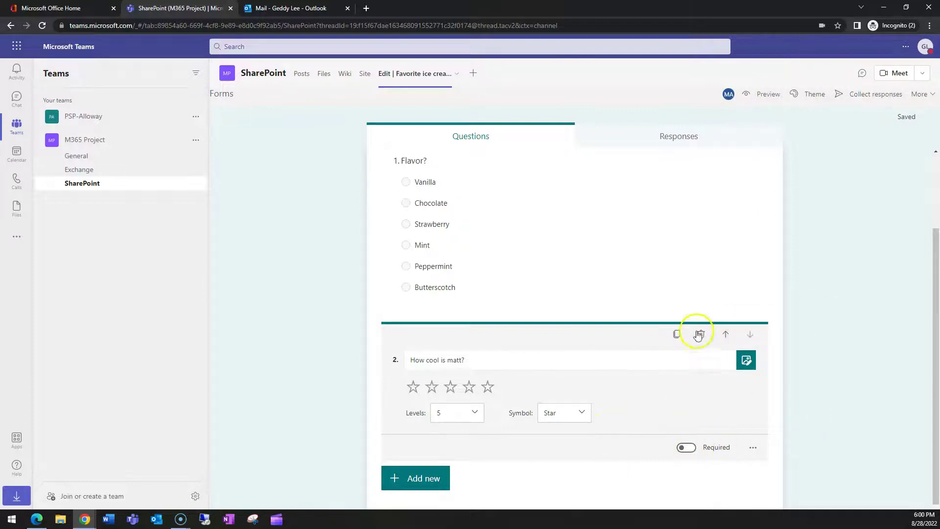
scroll(705, 373, up, 2)
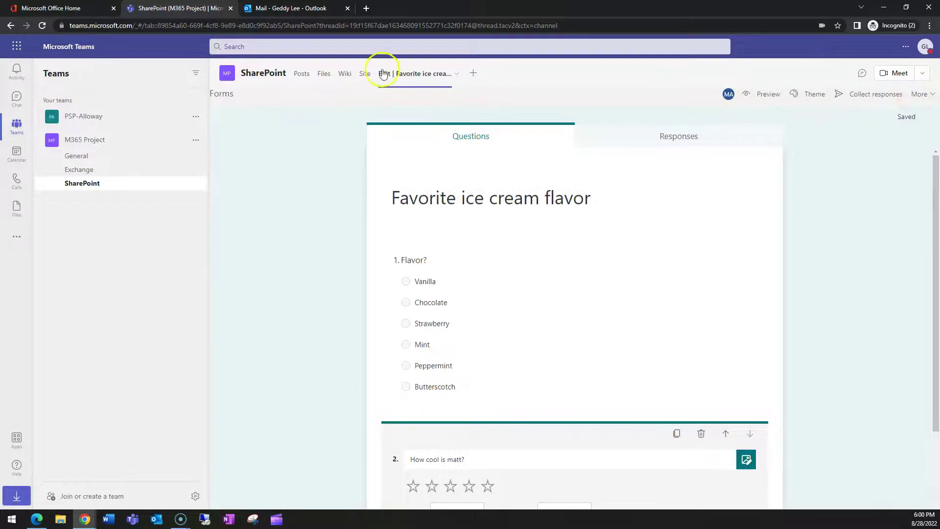
Step: Reopen the form and copy its response link, limited to people in the organization
click(301, 74)
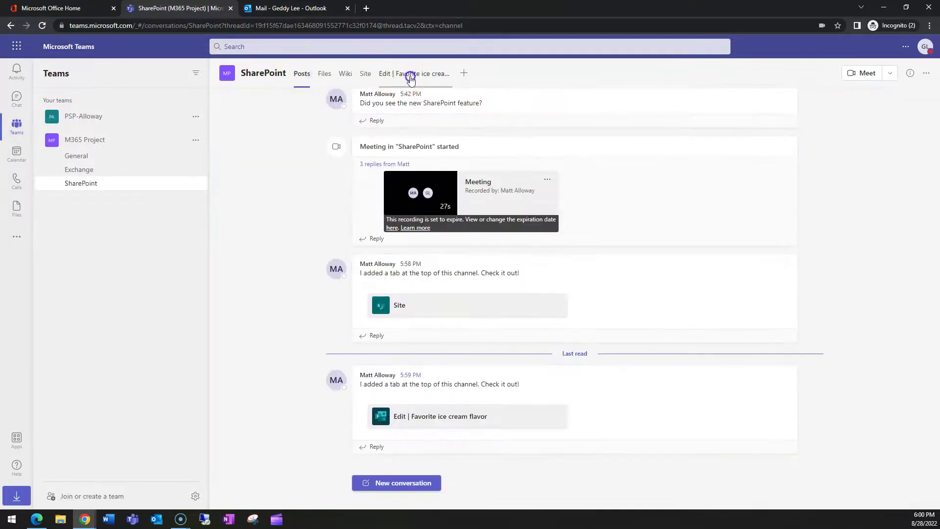
click(409, 77)
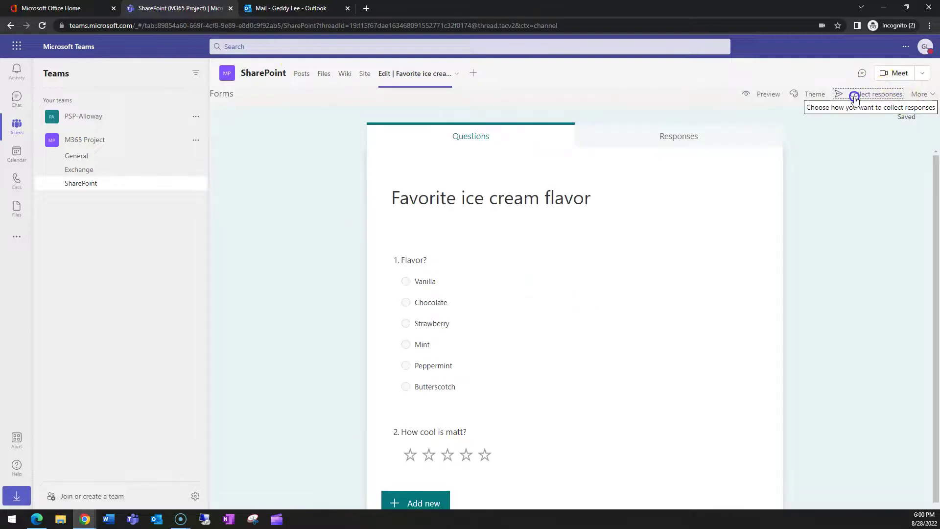
click(854, 95)
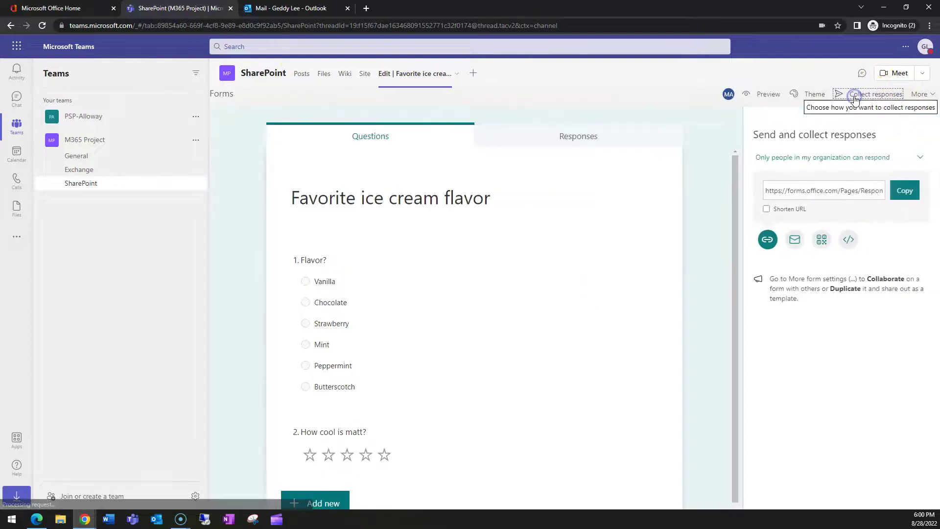
click(903, 195)
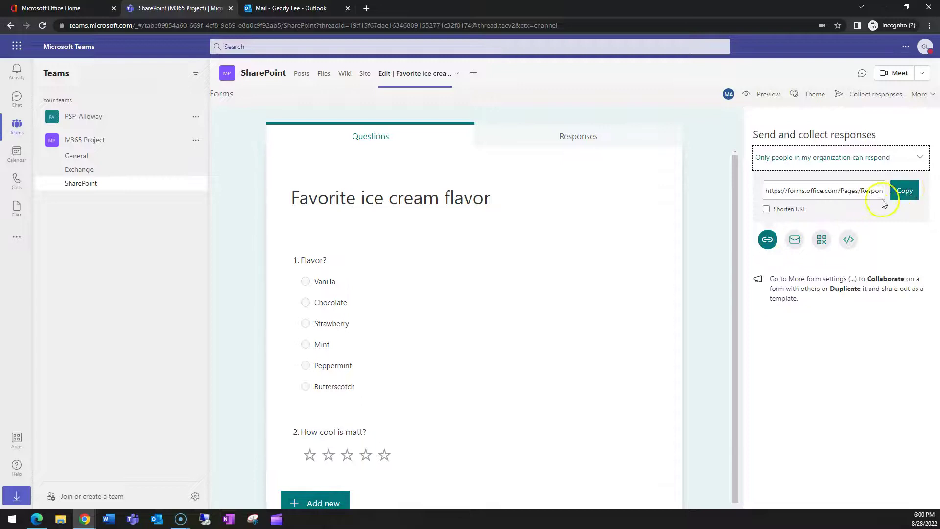
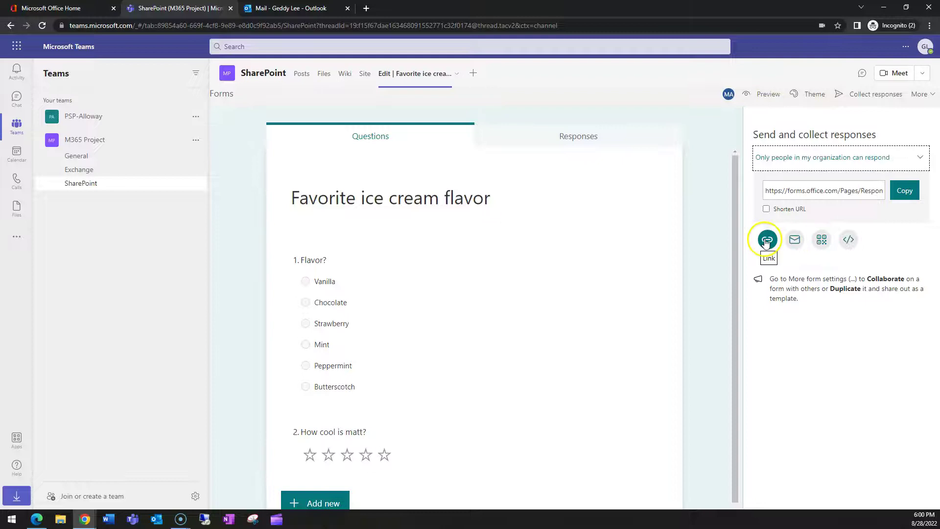
Step: Keep the form's response permission limited to people in the organization
click(860, 155)
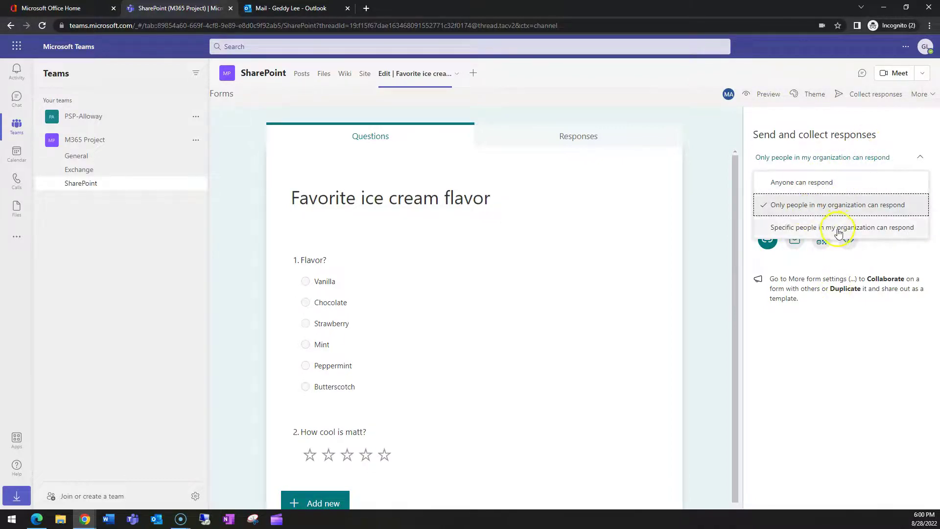
click(847, 353)
click(908, 193)
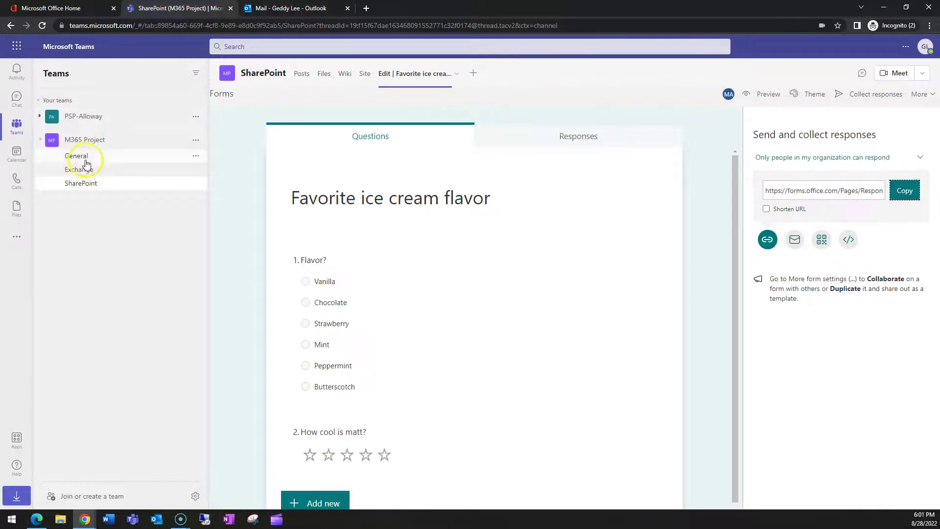
Step: Add the existing 'Favorite ice cream flavor' form as a Forms tab in the General channel
click(86, 161)
click(354, 74)
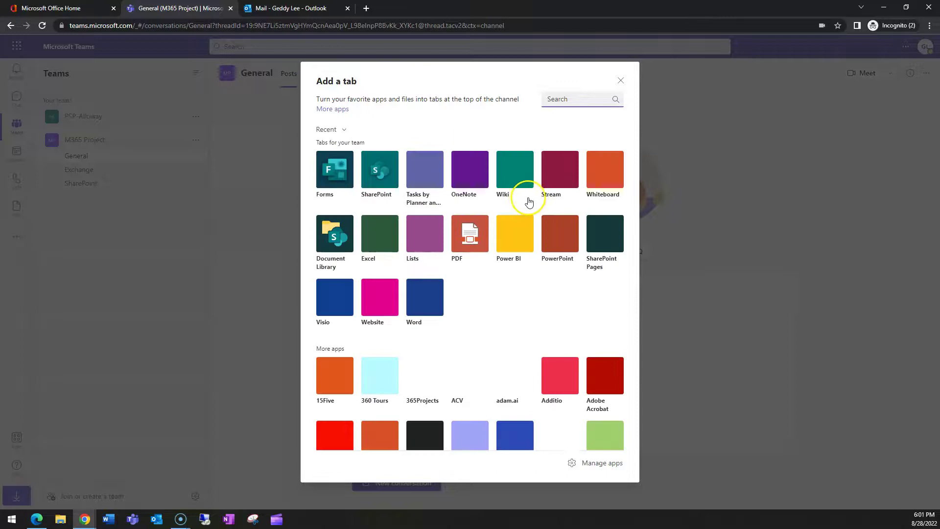
click(333, 163)
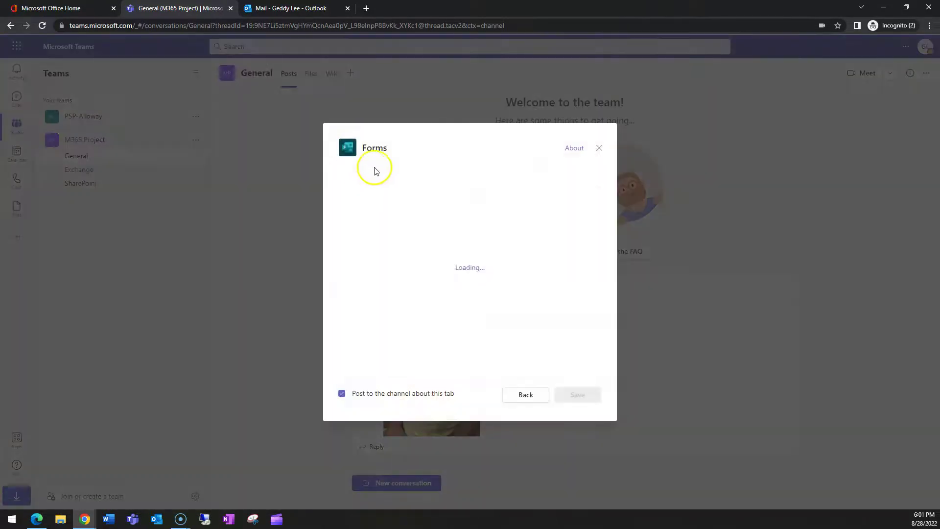
click(343, 211)
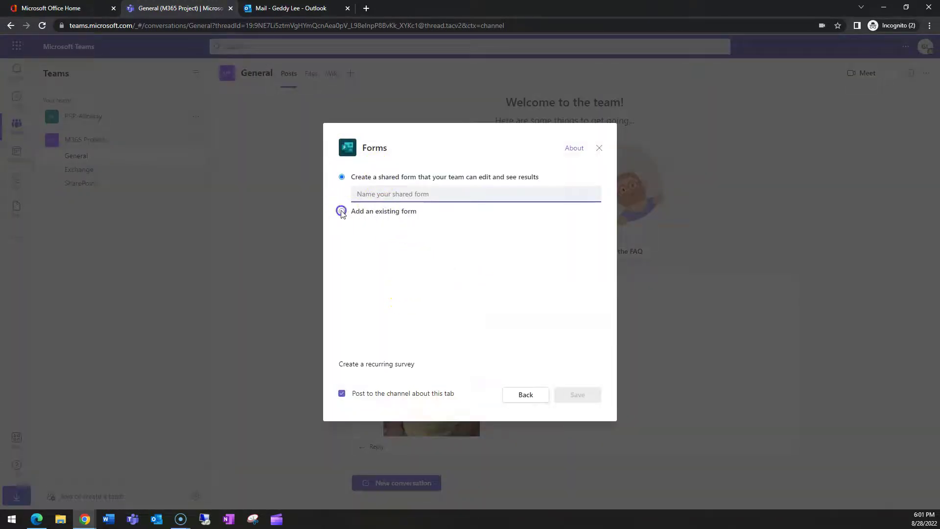
click(396, 224)
click(582, 401)
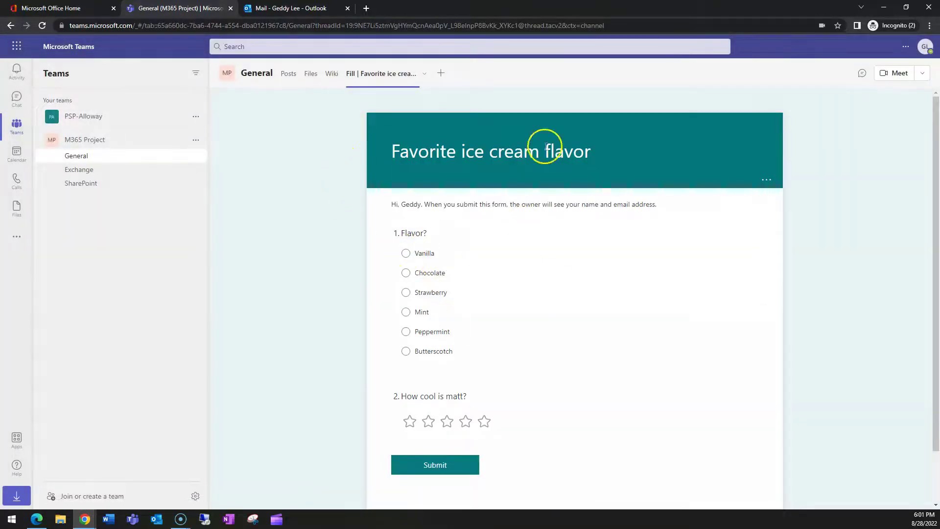
Step: Submit a form response of Vanilla with a five-star rating
click(405, 253)
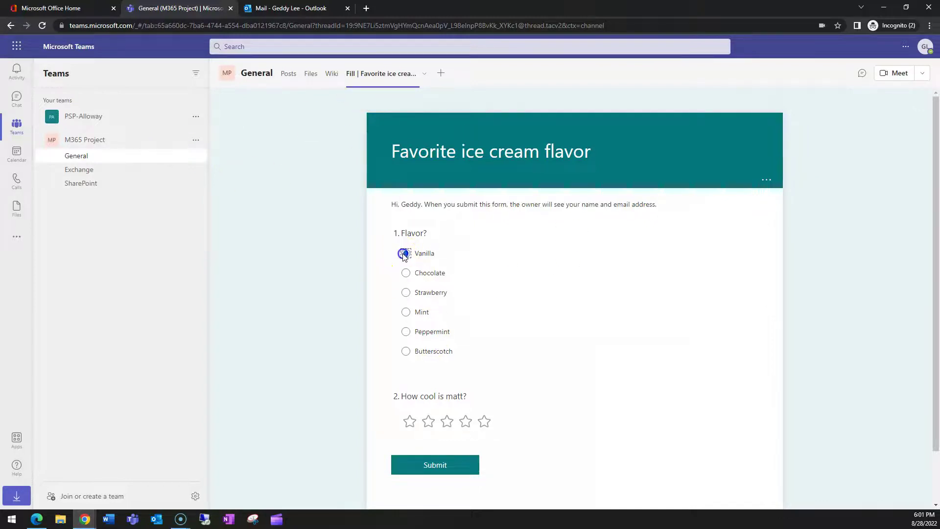
click(484, 422)
click(434, 465)
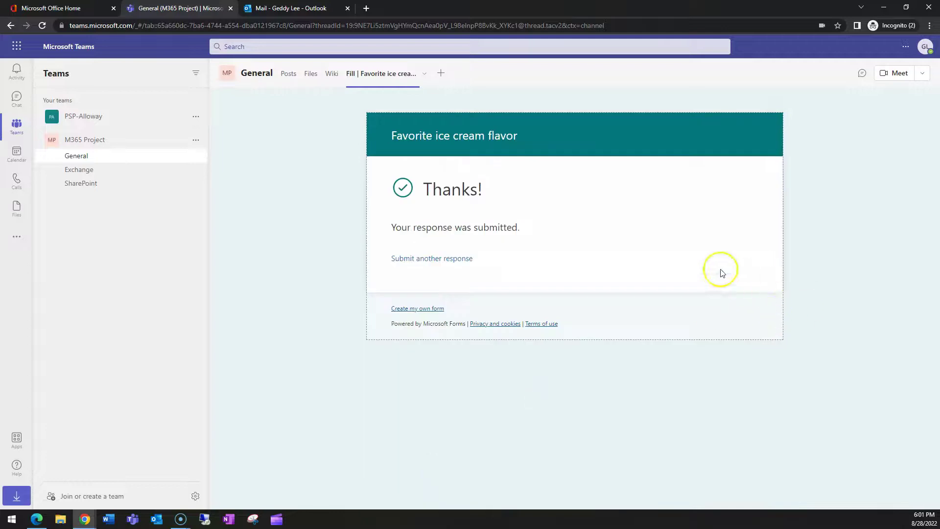
Step: Check the single form response on the SharePoint channel's Edit form tab, then go back to Posts
click(105, 182)
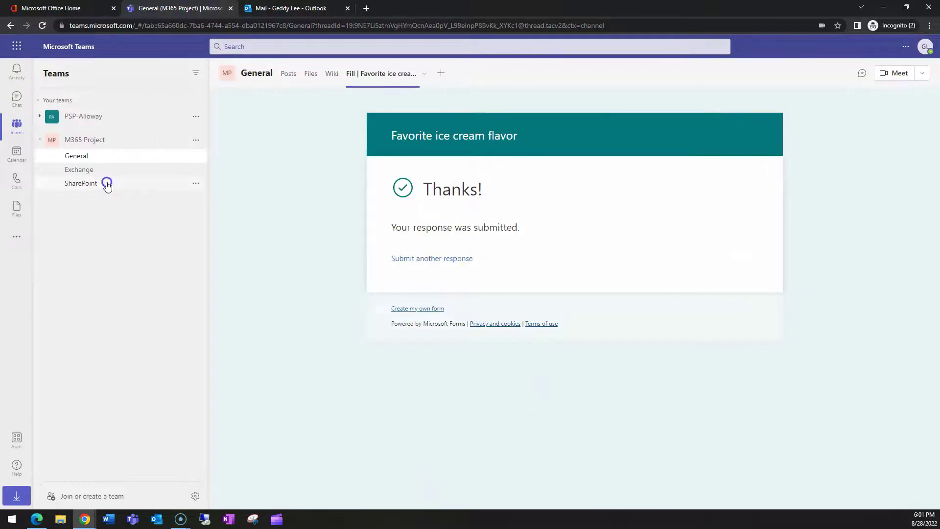
click(419, 77)
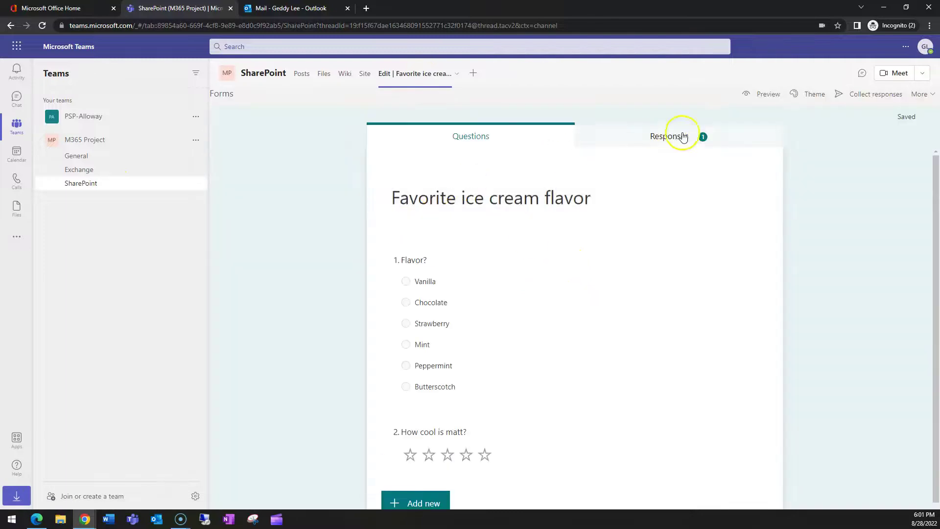
click(684, 137)
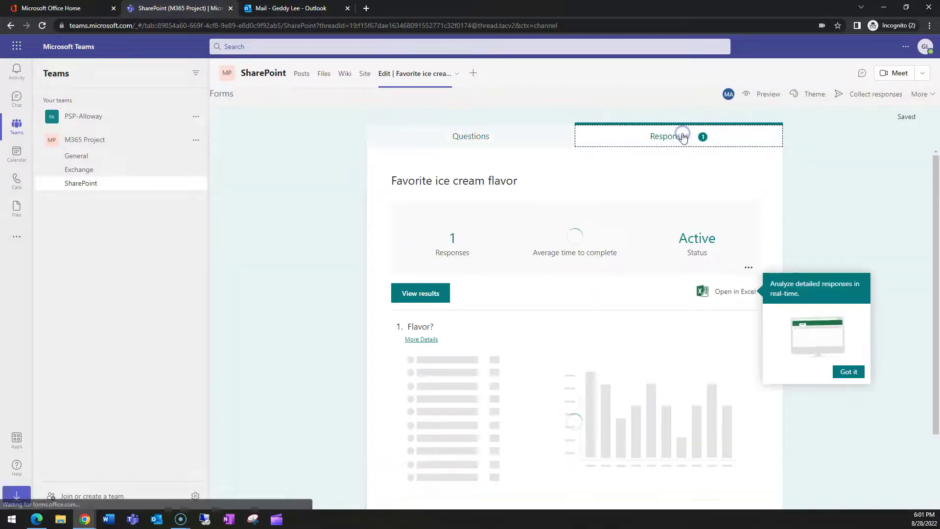
scroll(671, 269, down, 1)
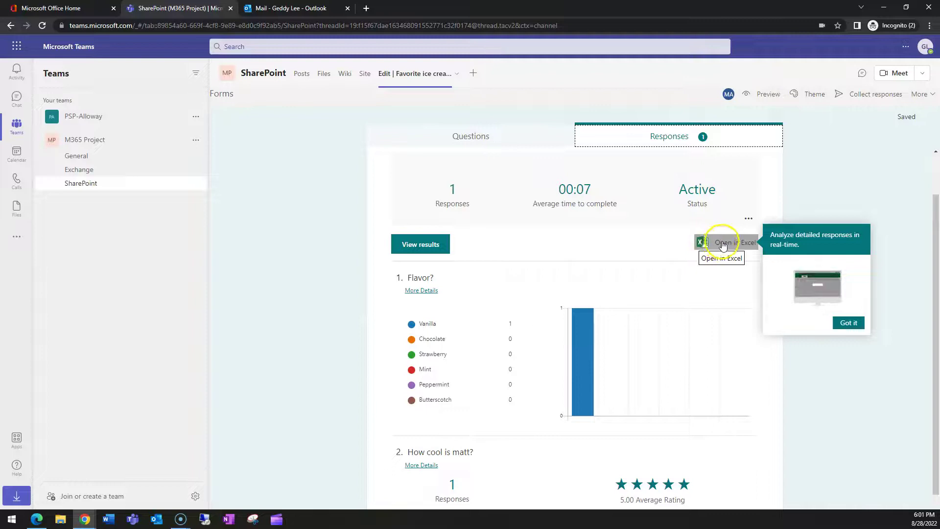
scroll(498, 341, down, 1)
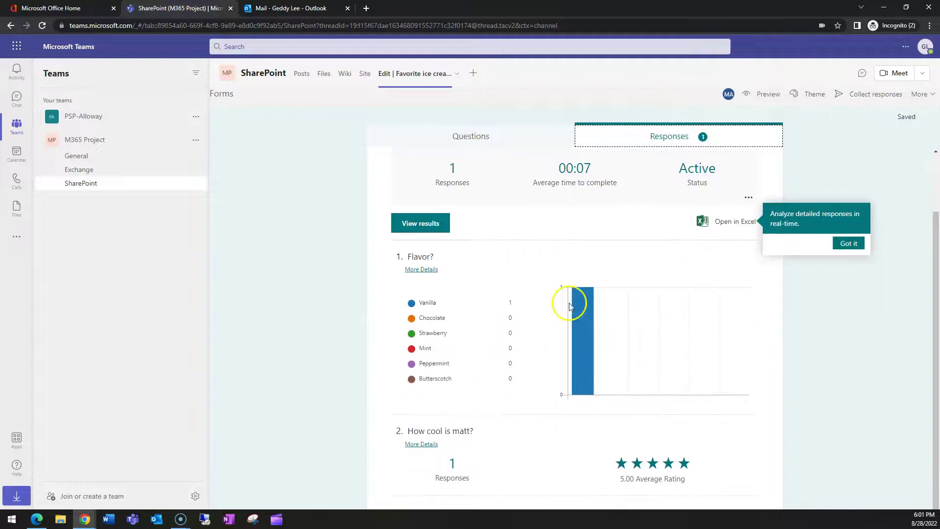
scroll(597, 293, up, 2)
click(833, 314)
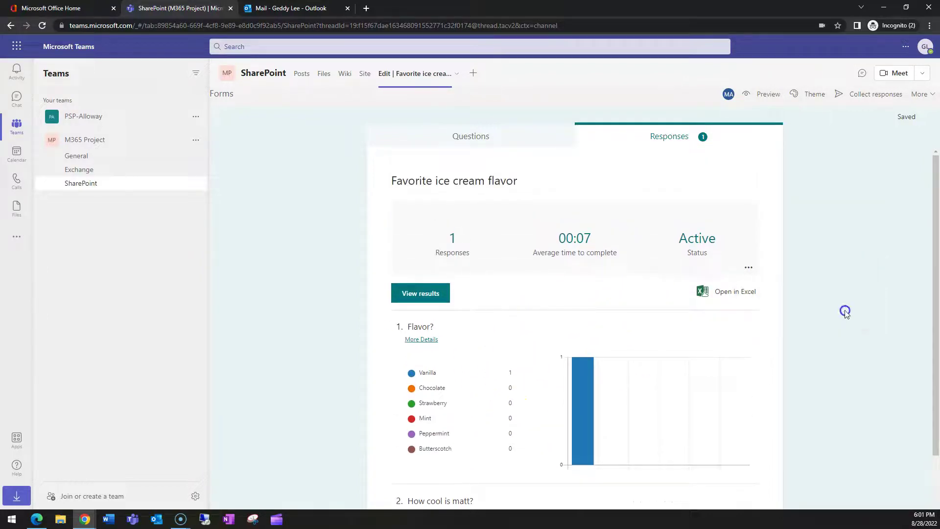
click(300, 74)
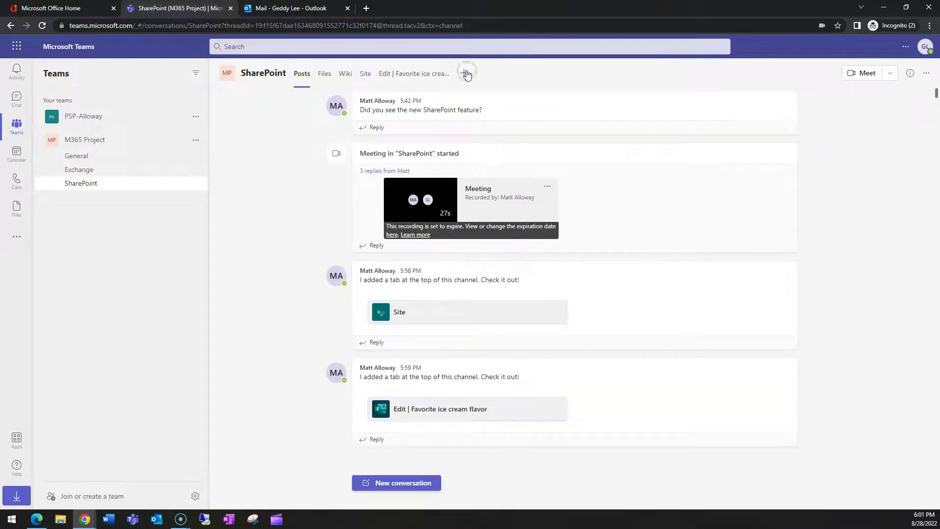
Step: Add a Tasks by Planner tab to the SharePoint channel as a new plan named 'M365 Tasks'
click(463, 73)
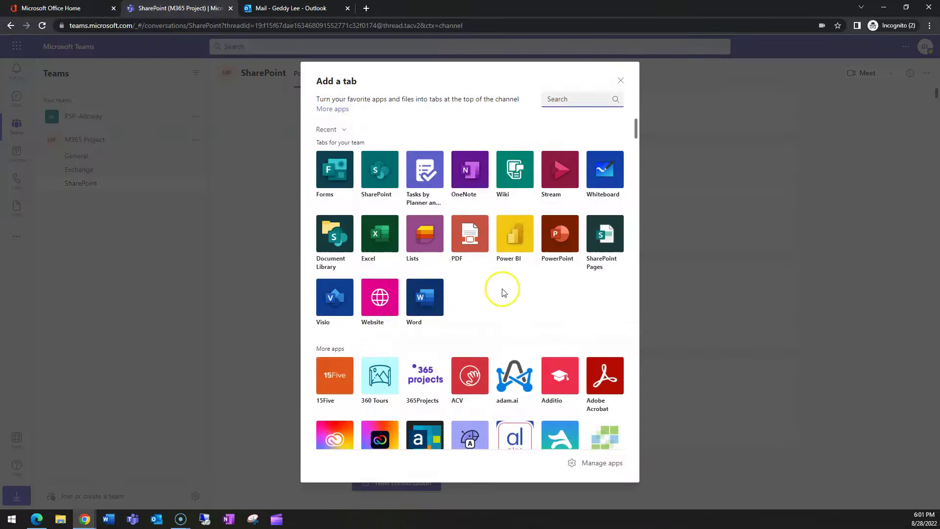
click(424, 175)
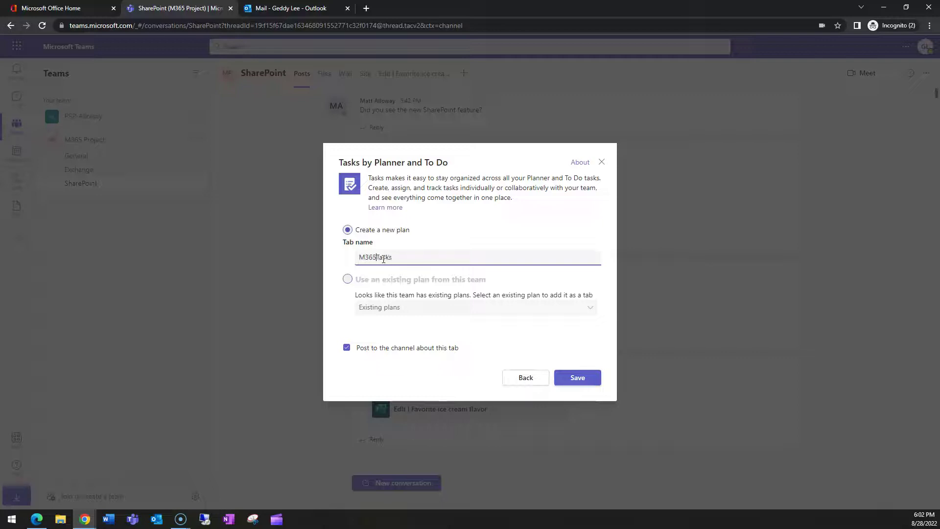
click(578, 379)
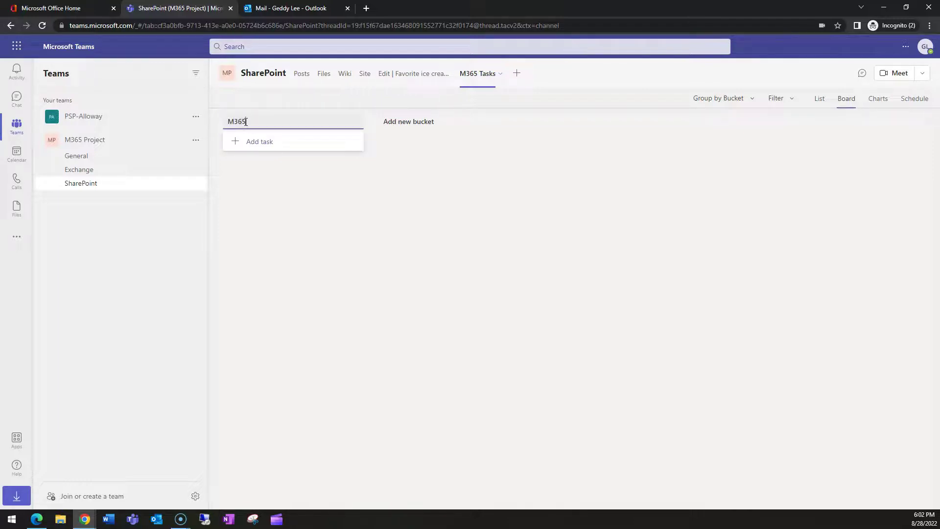
Step: Create the plan's buckets M365, Exchange and SharePoint
click(419, 121)
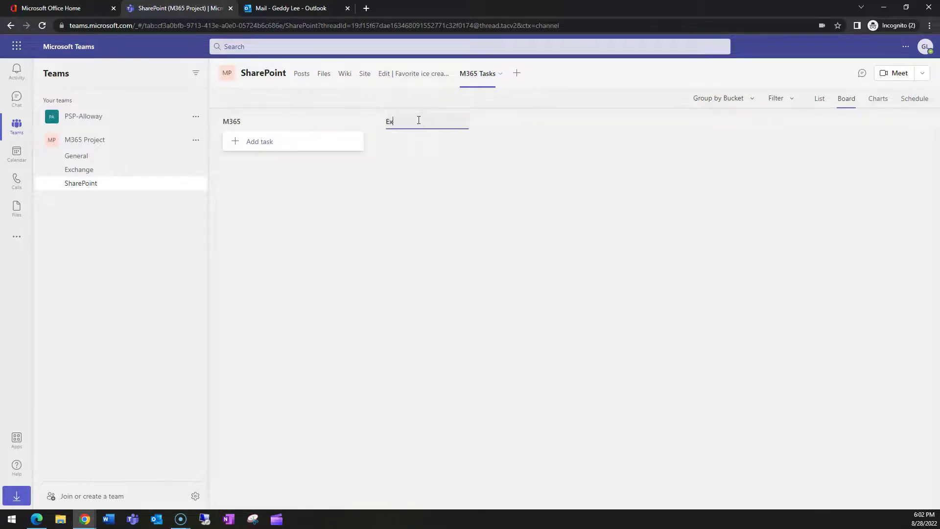
click(515, 128)
click(558, 121)
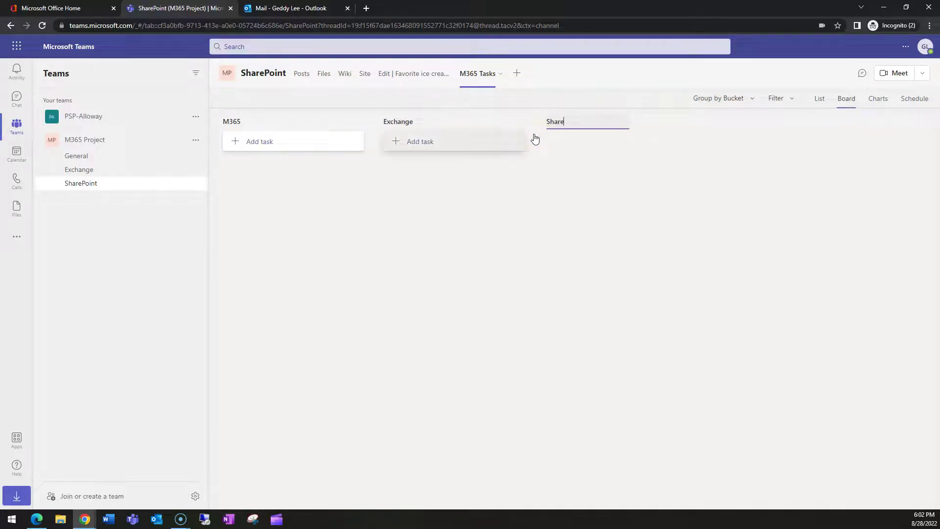
text(SharePoint)
click(491, 195)
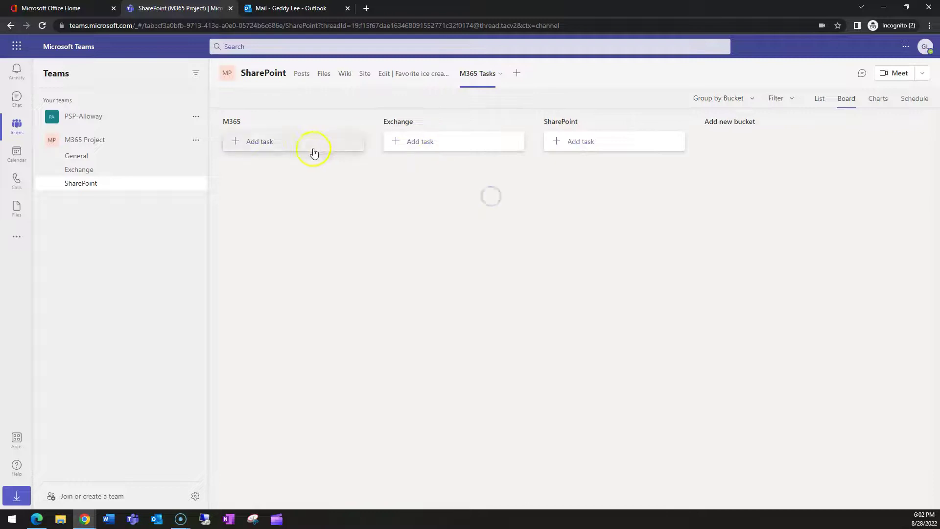
Step: Add a 'Send announcement email' task to M365, due August 30, assigned to the first member
click(276, 146)
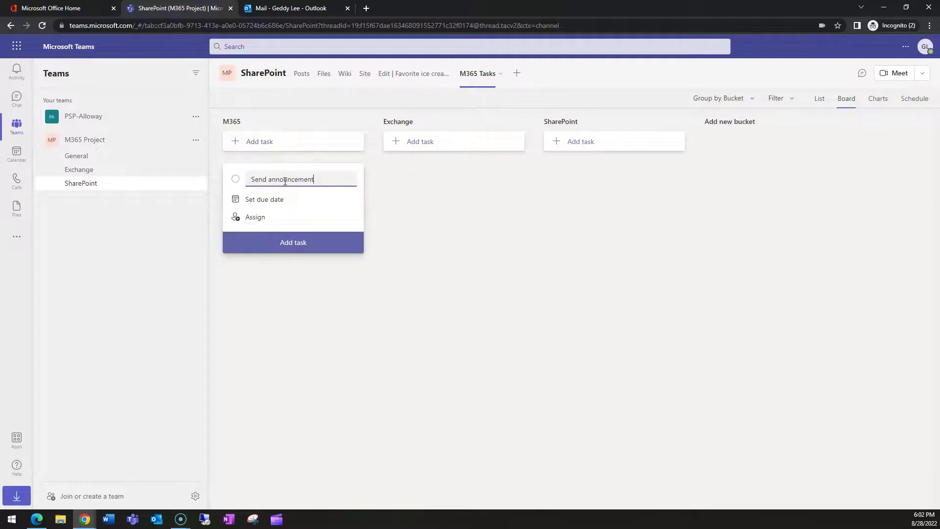
click(266, 200)
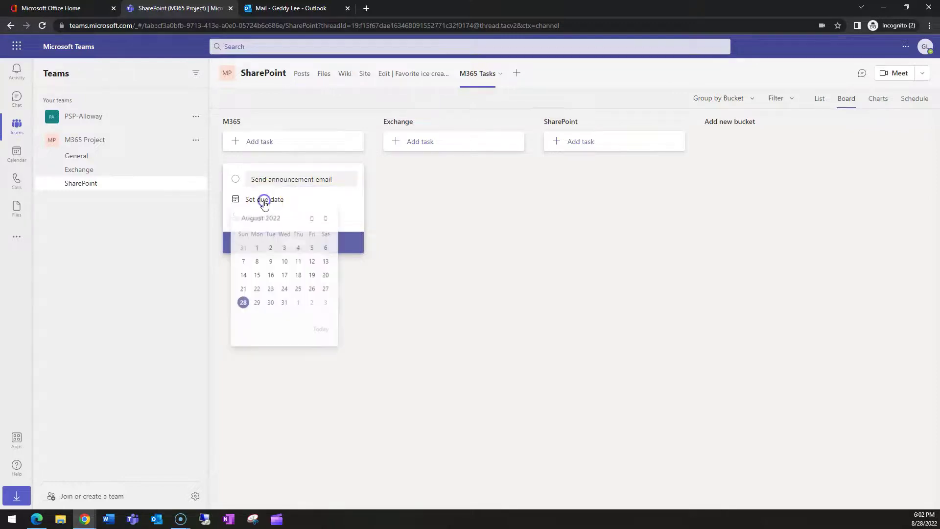
click(269, 308)
click(256, 217)
click(281, 306)
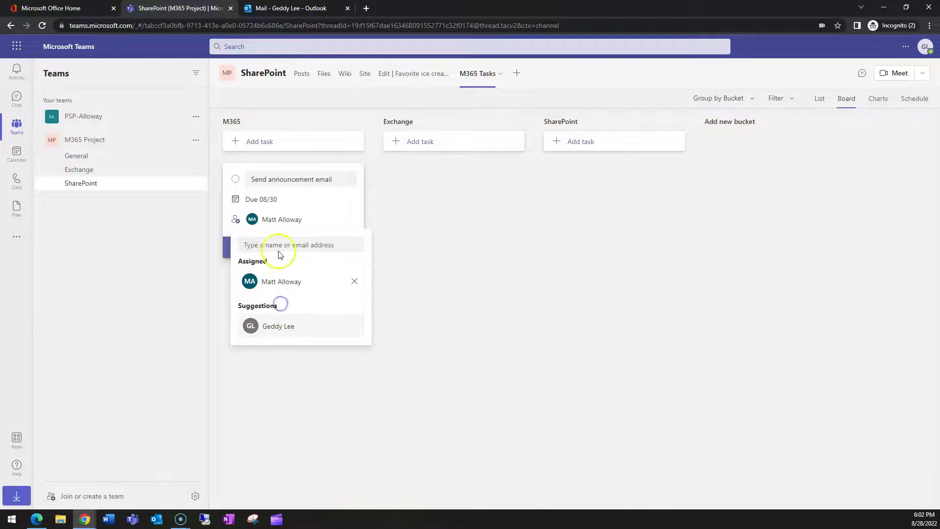
click(222, 308)
click(292, 248)
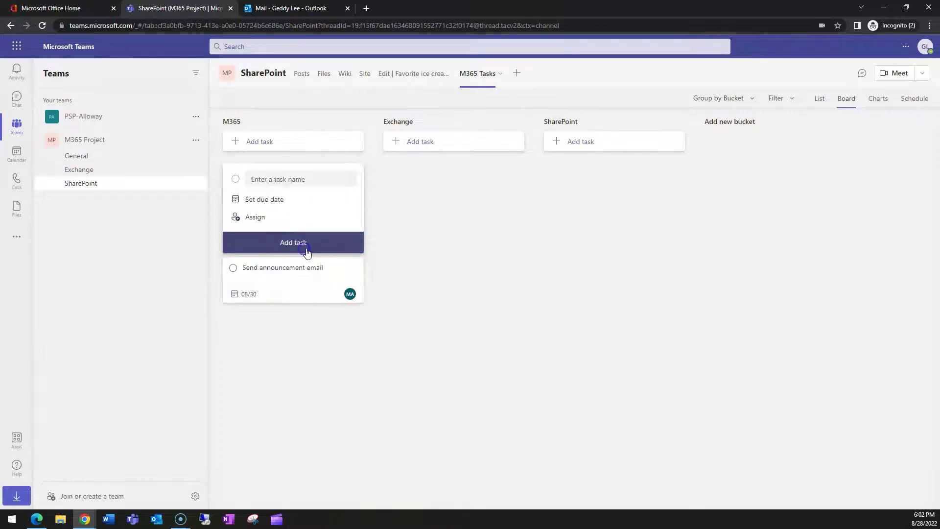
Step: Add a 'Run HCW' task to Exchange, due September 2, assigned to the other member
click(414, 143)
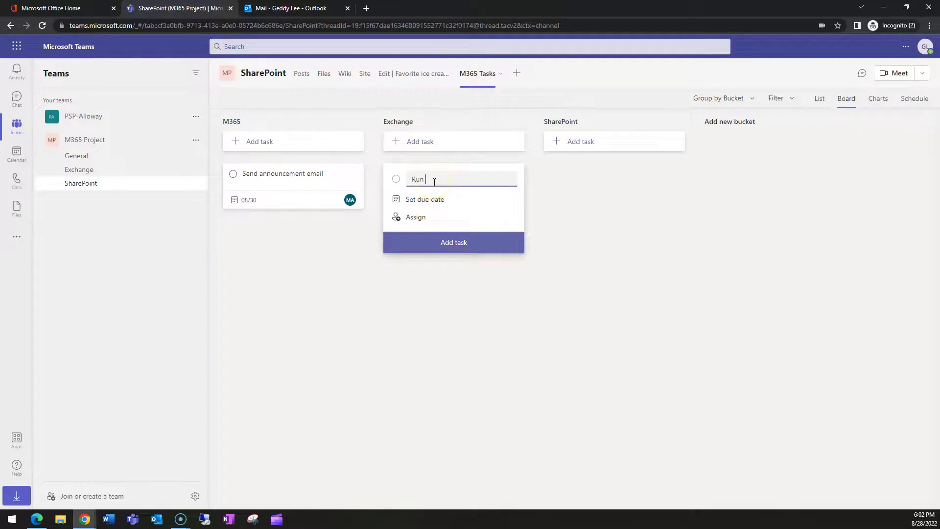
click(418, 201)
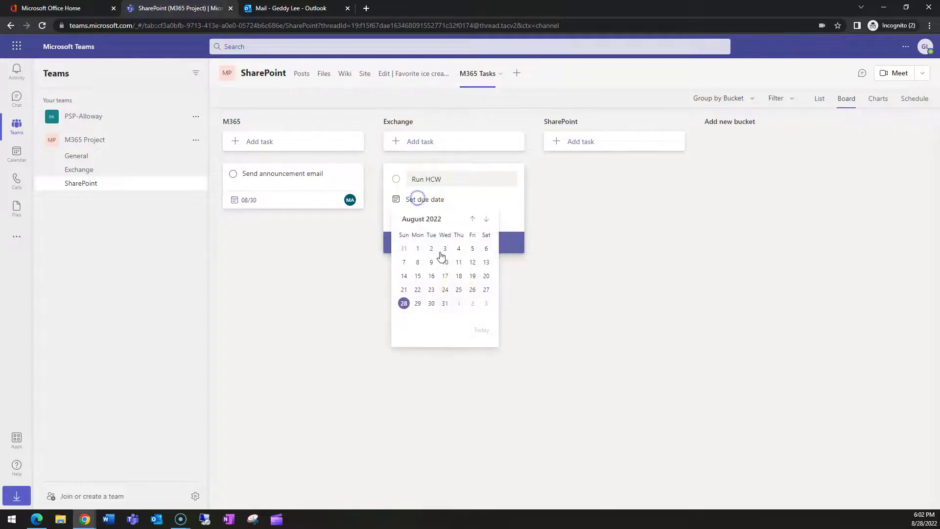
click(470, 306)
click(412, 221)
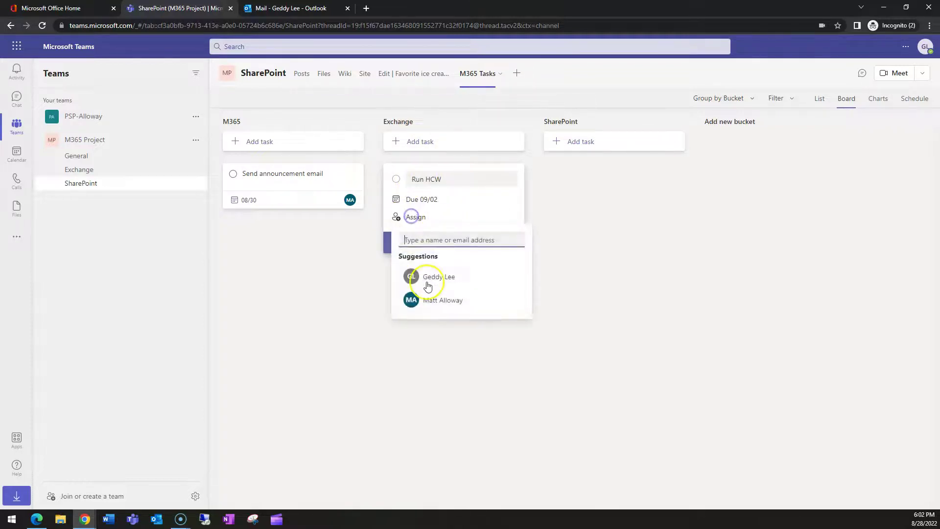
click(433, 277)
click(387, 255)
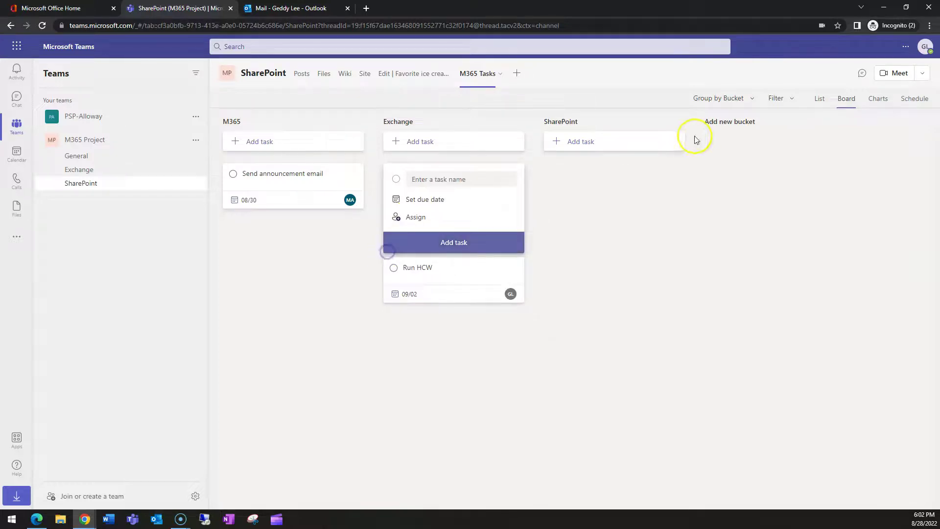
click(608, 226)
Step: Add a 'Create new Intranet' task under SharePoint, due September 30, assigned to both members
click(587, 142)
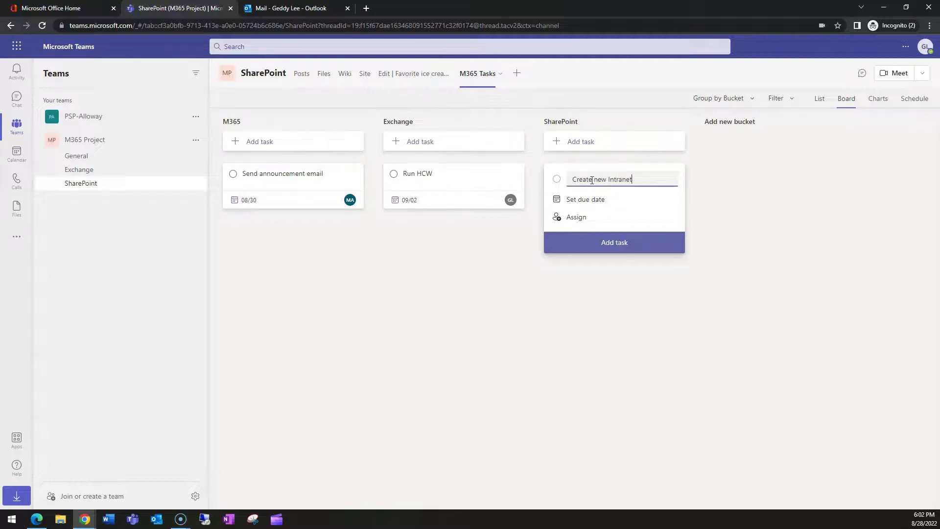
click(587, 206)
click(646, 218)
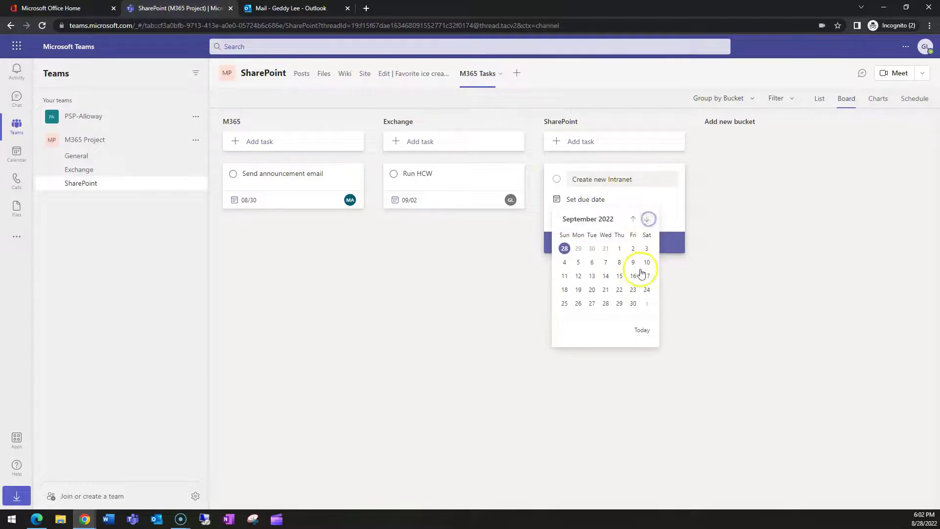
click(632, 303)
click(563, 218)
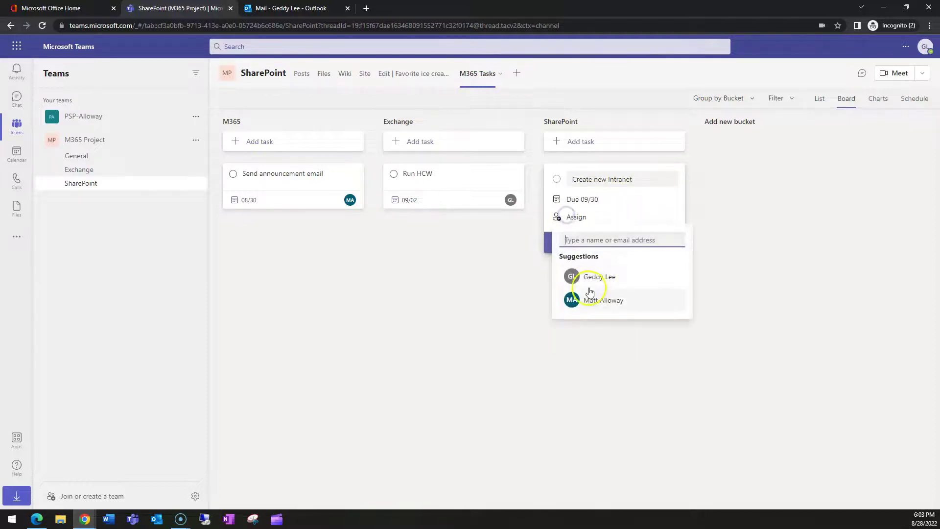
click(597, 276)
click(604, 326)
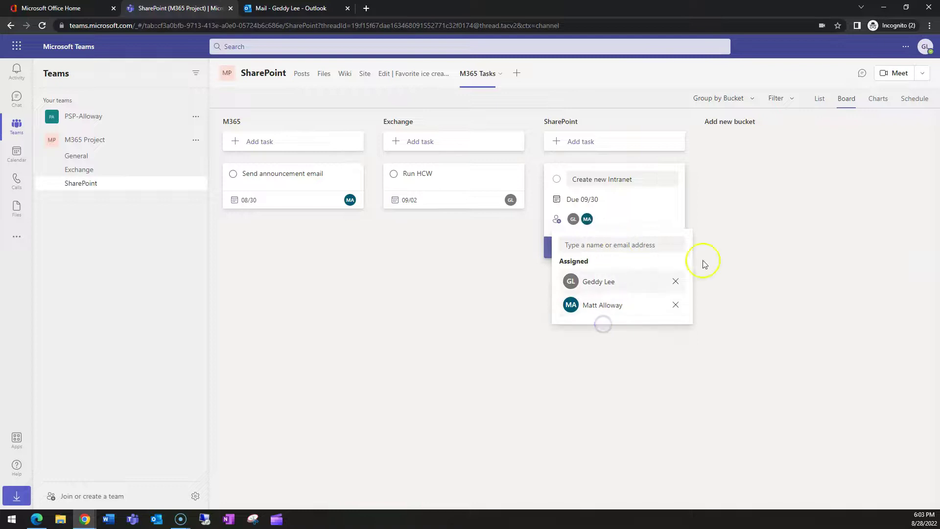
click(811, 268)
click(614, 248)
click(831, 291)
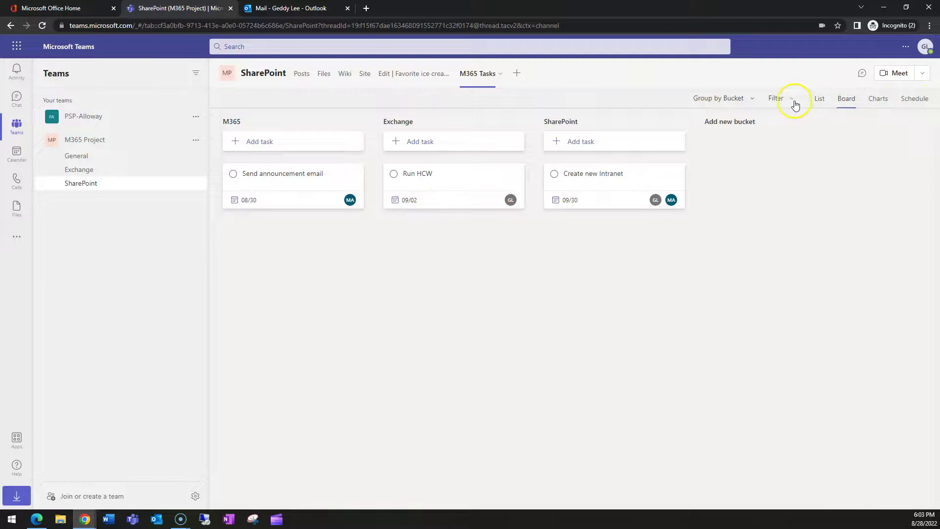
Step: Show M365 Tasks as a list sorted by Priority and filtered to one member's assignments
click(819, 100)
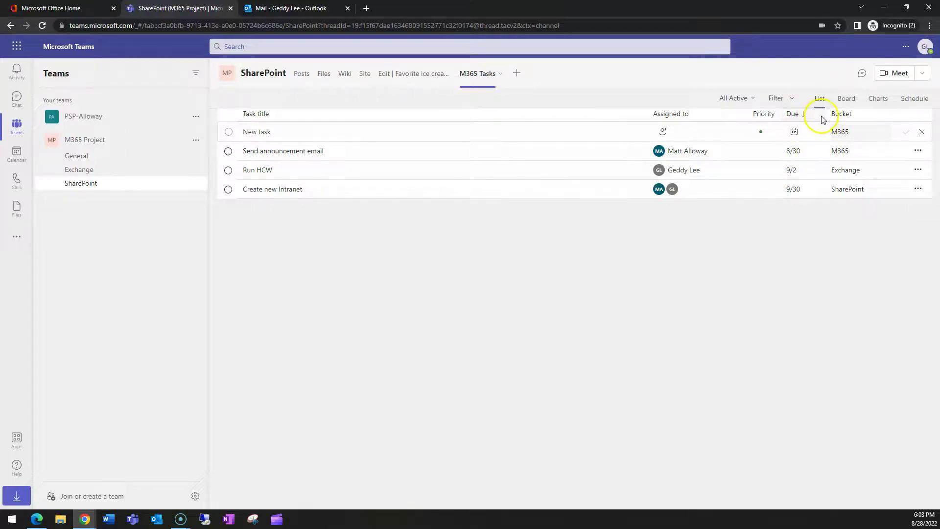
click(768, 117)
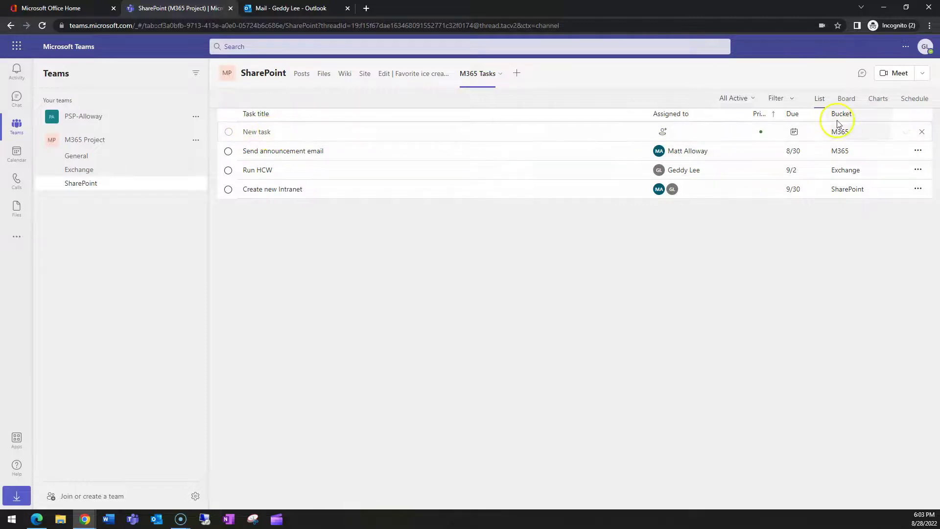
click(777, 99)
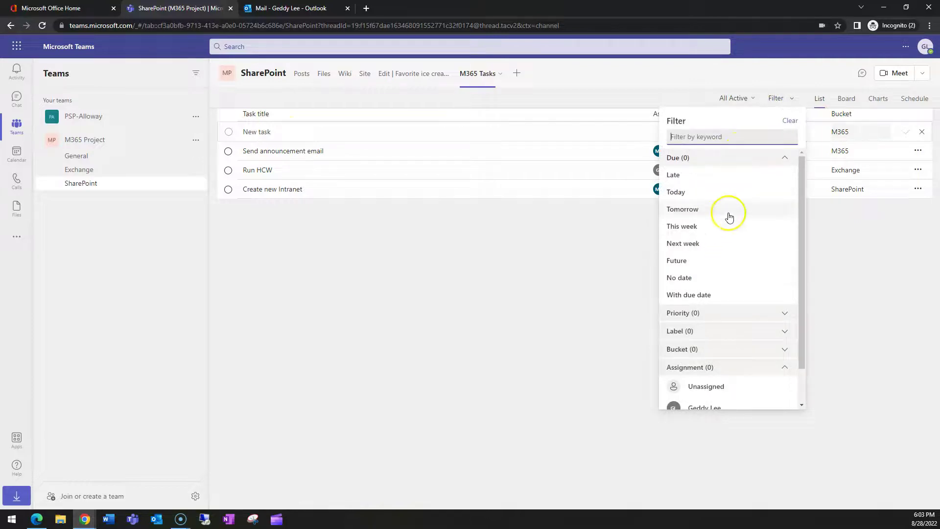
scroll(736, 304, down, 1)
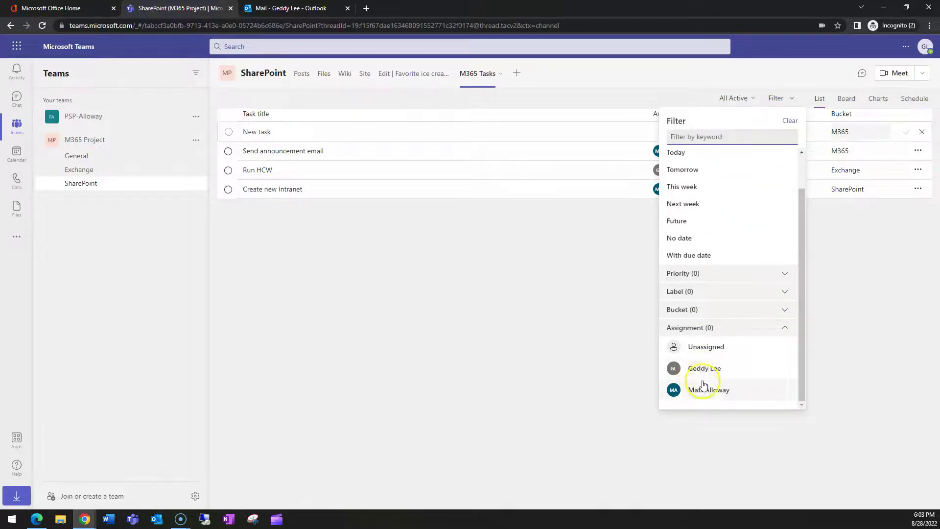
click(689, 391)
click(492, 302)
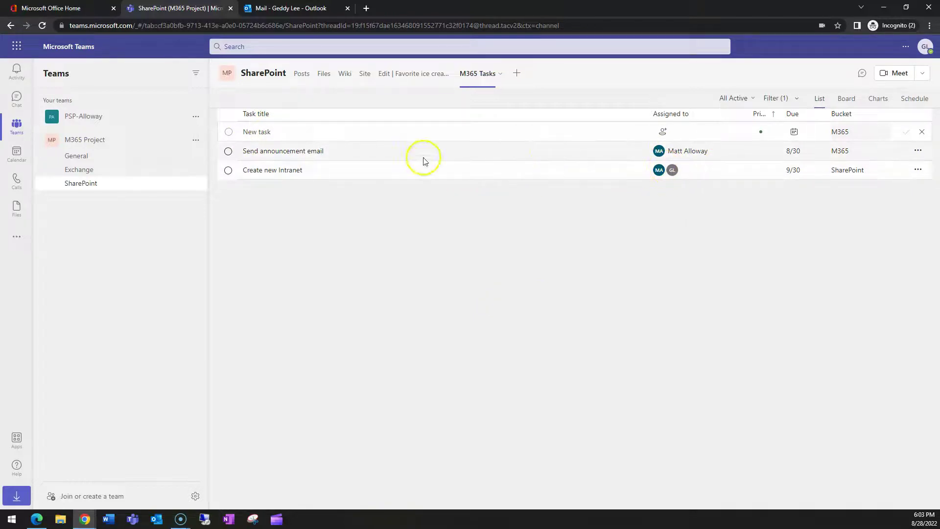
click(285, 151)
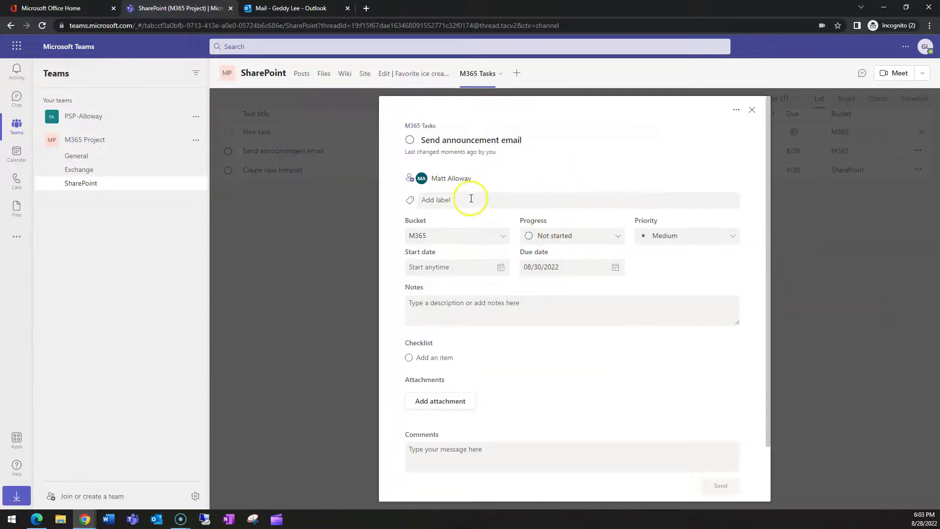
Step: Set the Send announcement email task's progress to Completed
scroll(617, 160, down, 2)
click(562, 186)
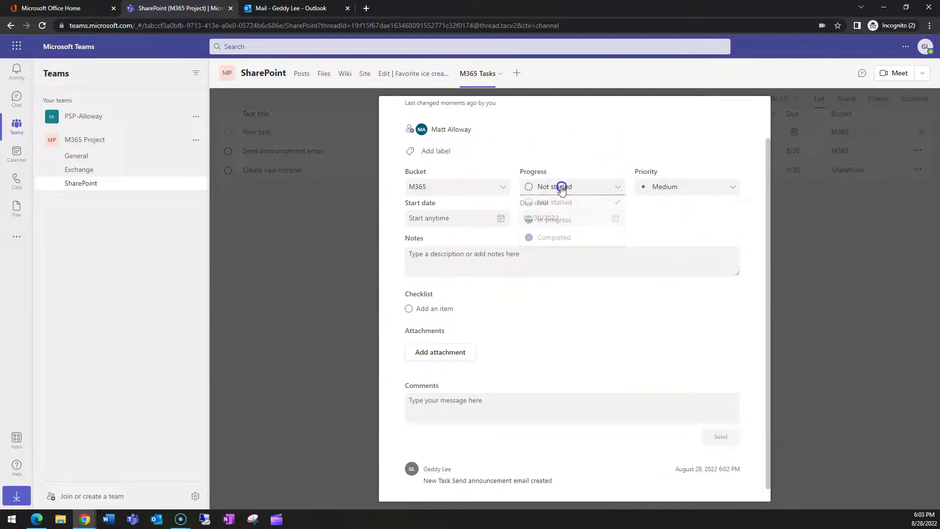
click(552, 224)
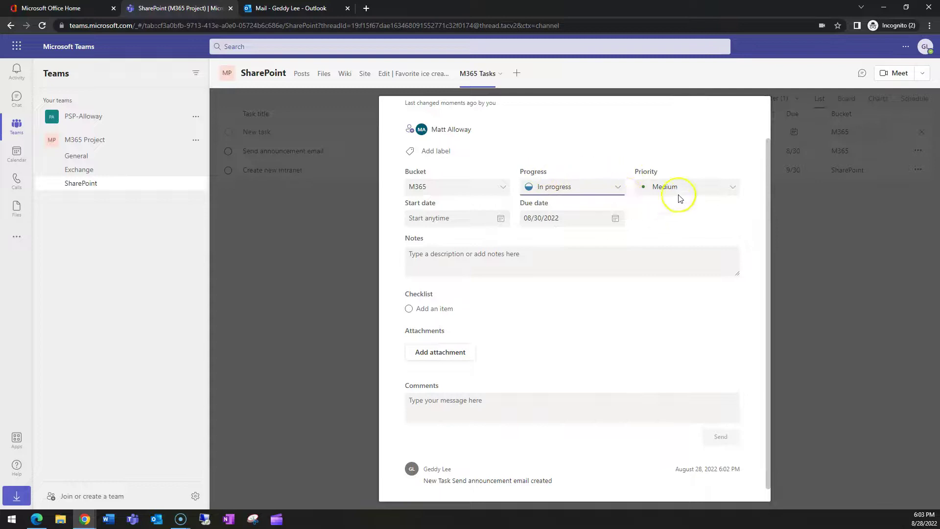
click(595, 187)
click(563, 239)
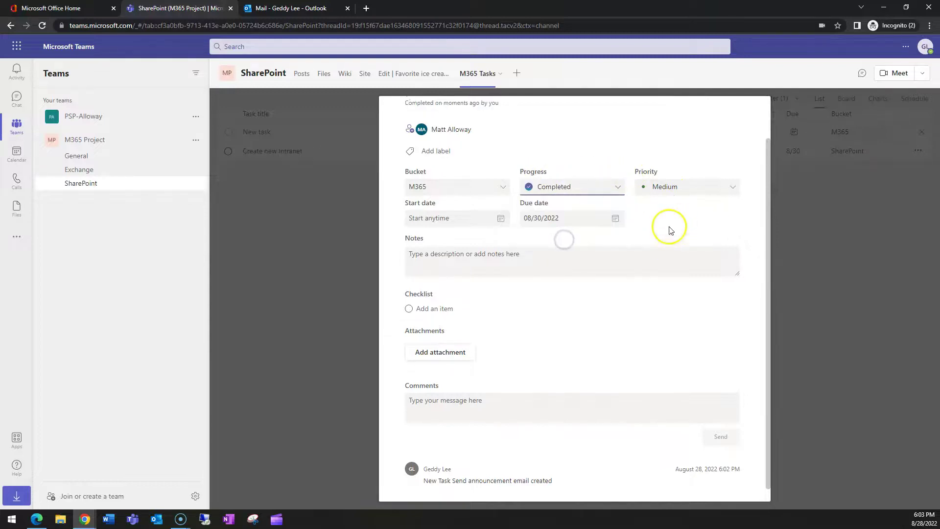
Step: Post the comment 'All done skipper!' on the task and close its details
scroll(464, 319, down, 1)
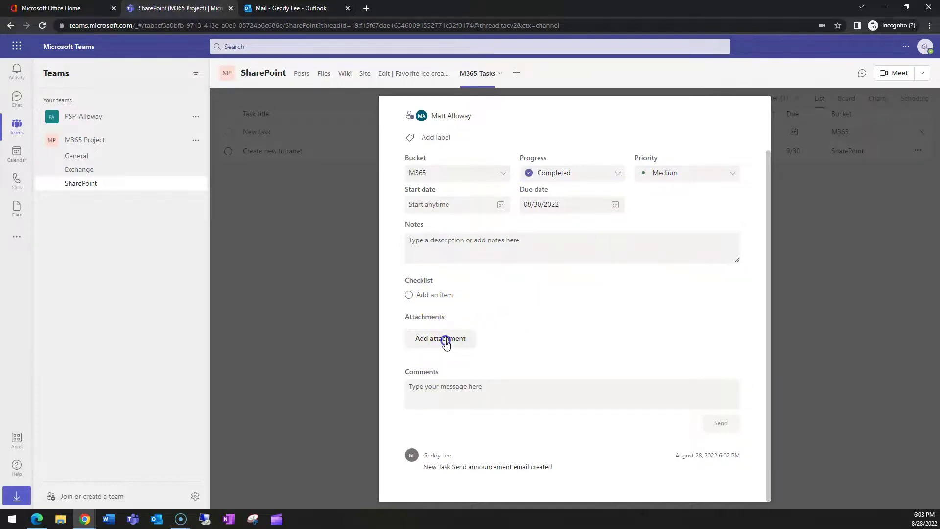
click(446, 340)
click(446, 360)
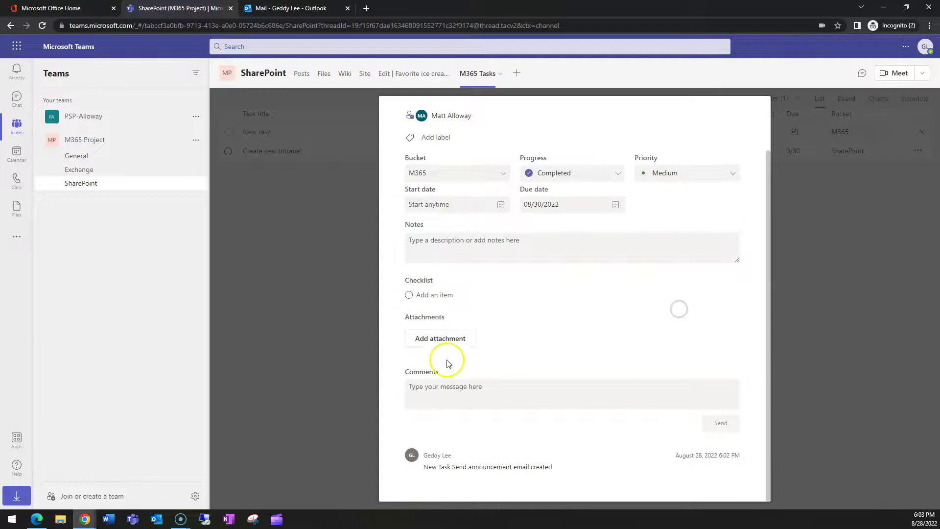
click(454, 393)
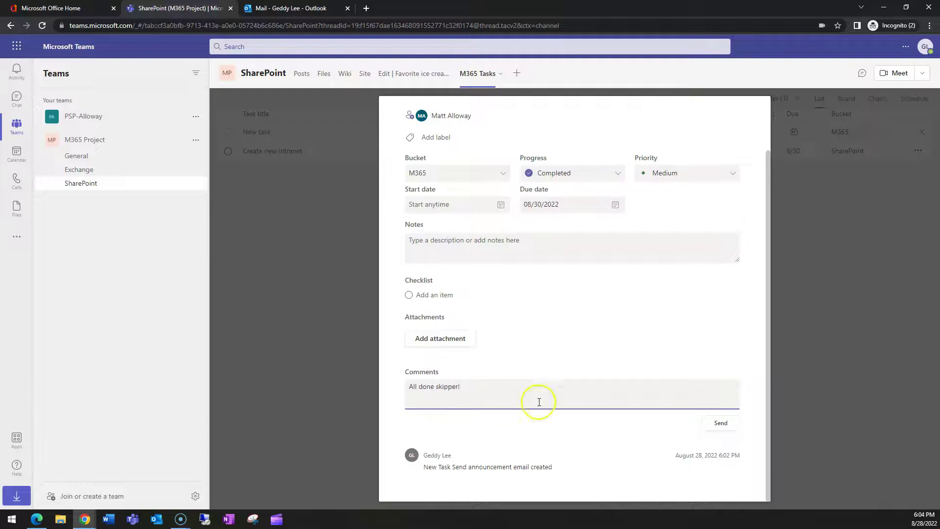
click(720, 422)
scroll(720, 420, down, 1)
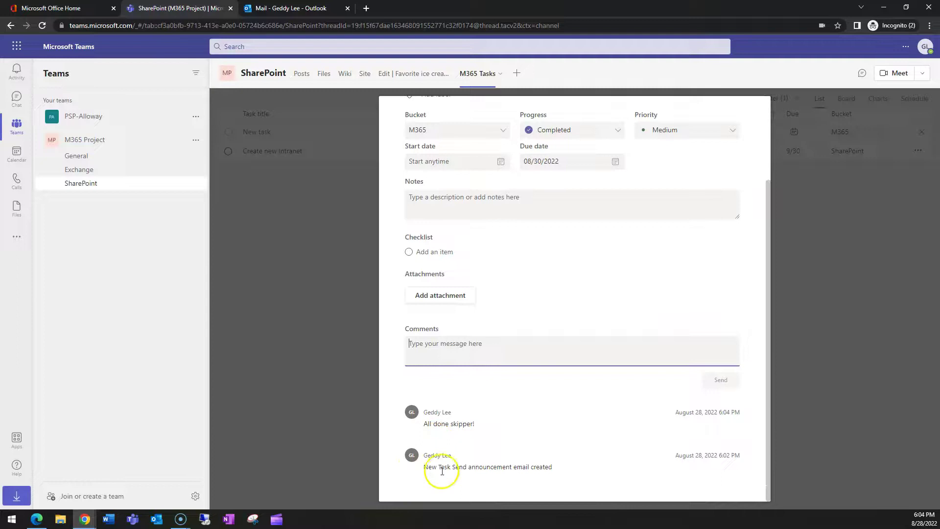
scroll(724, 304, up, 3)
click(758, 112)
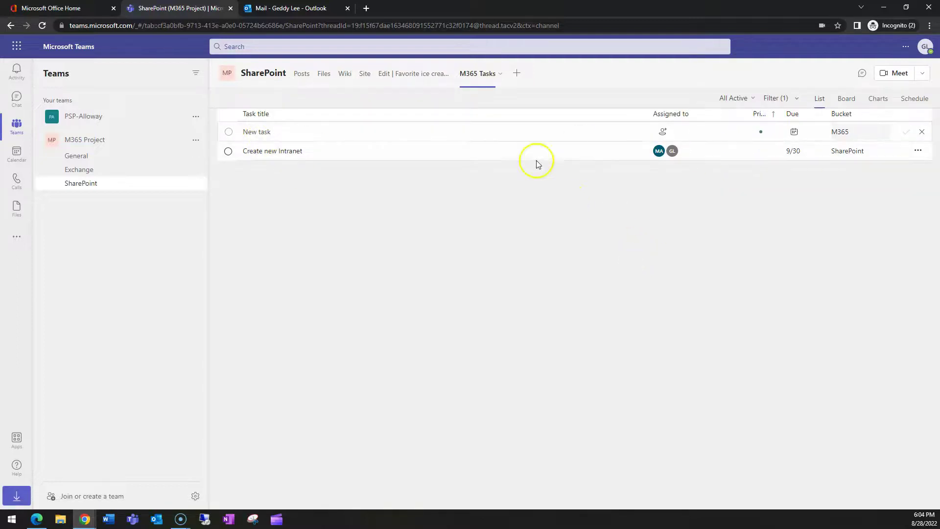
click(293, 7)
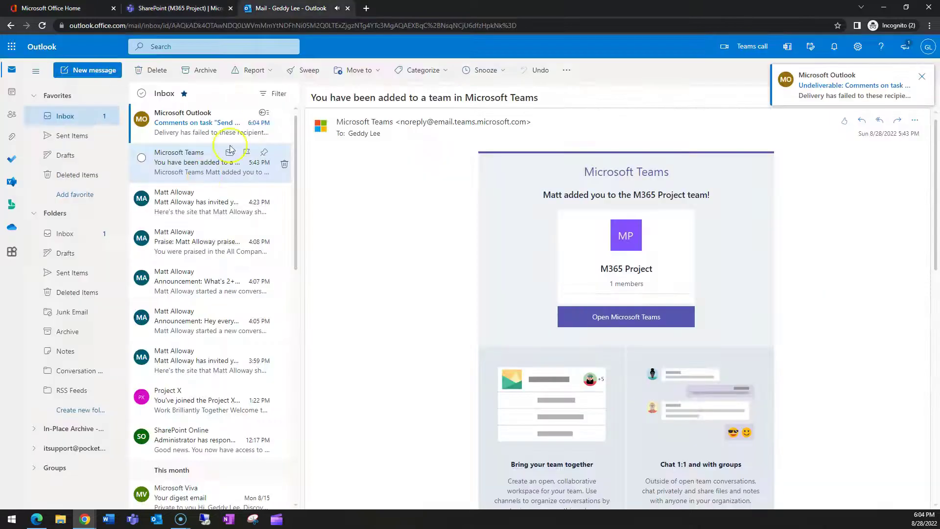
click(193, 135)
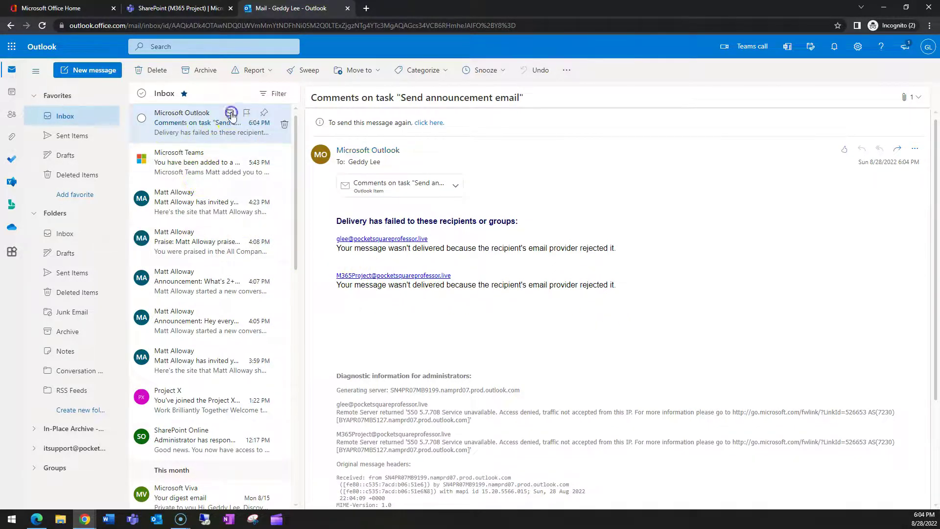
key(ctrl+shift+Tab)
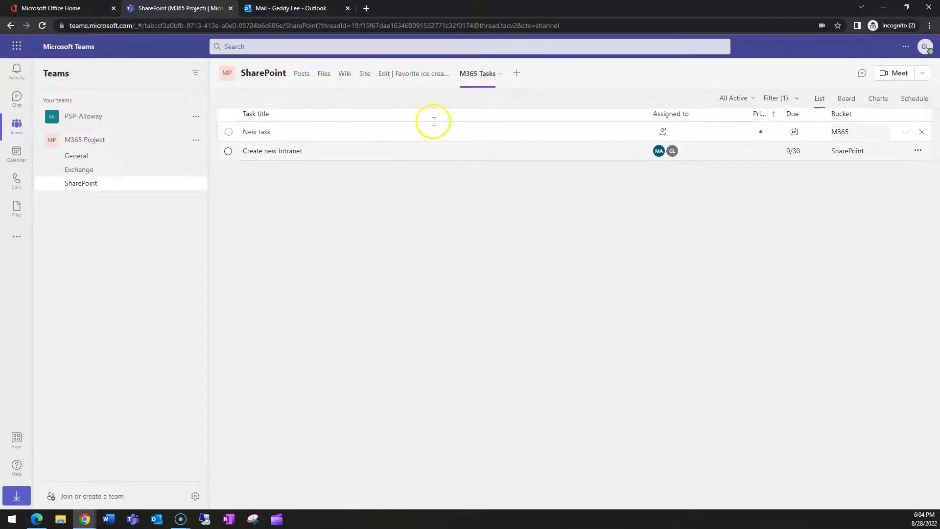
Step: Clear the member filter so all tasks are listed
click(791, 101)
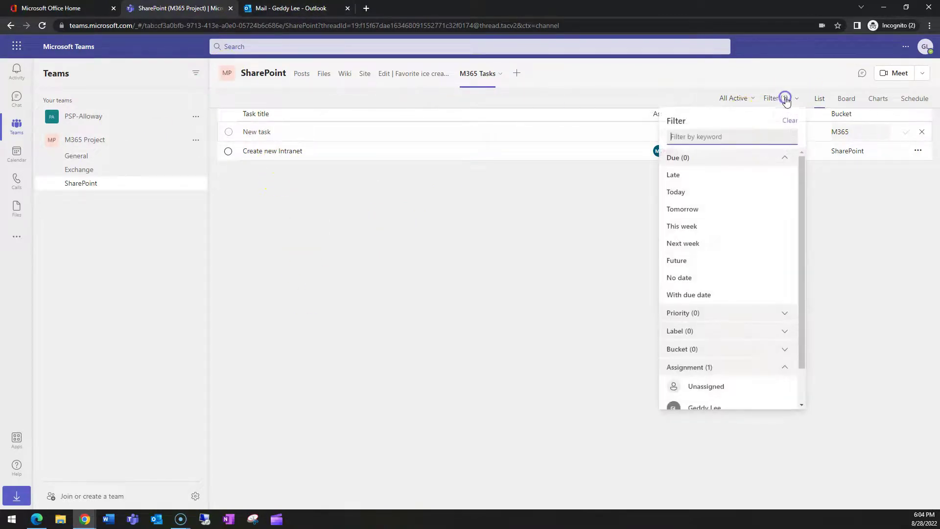
scroll(695, 343, down, 1)
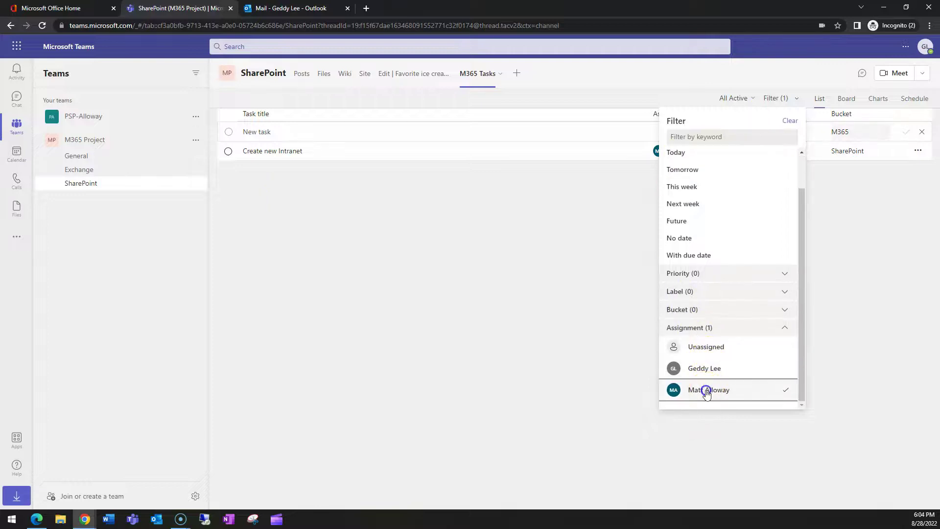
click(705, 389)
scroll(732, 301, up, 1)
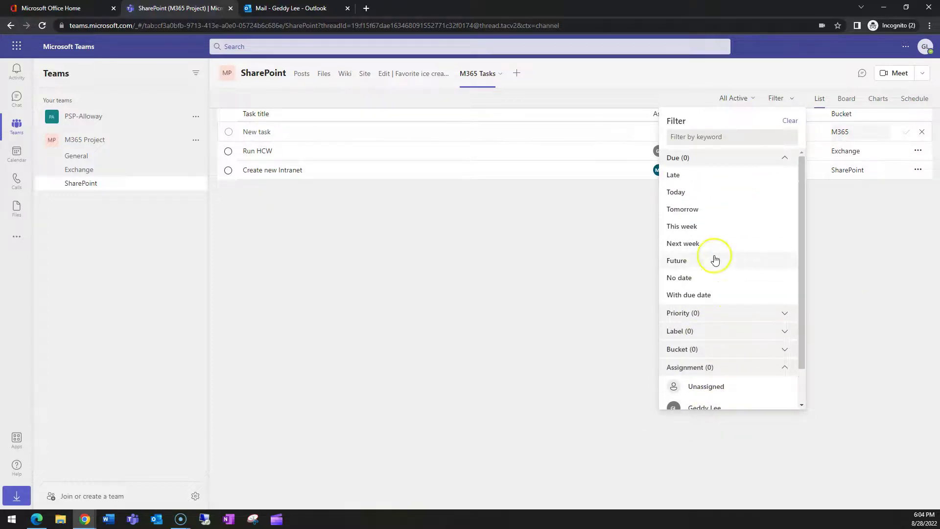
click(898, 279)
Step: Reopen the completed Send announcement email task and view active tasks on the Board
click(737, 98)
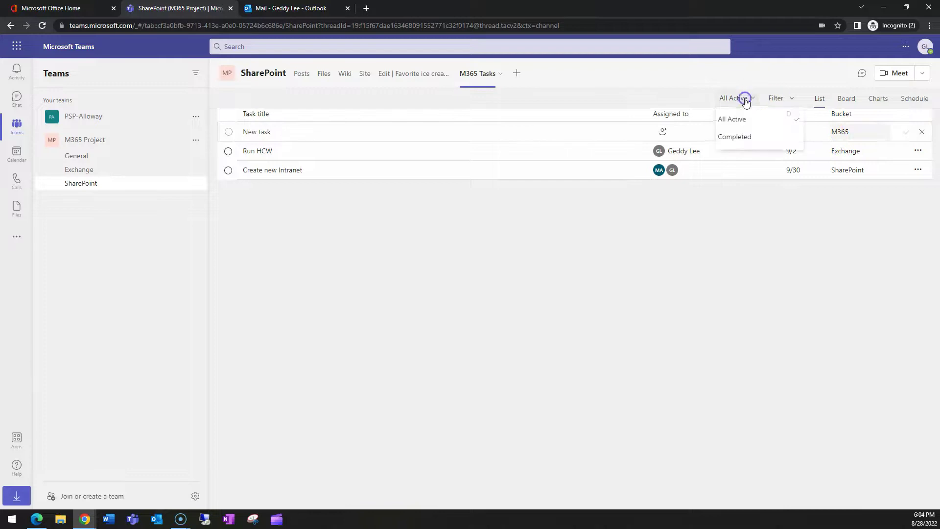
click(731, 137)
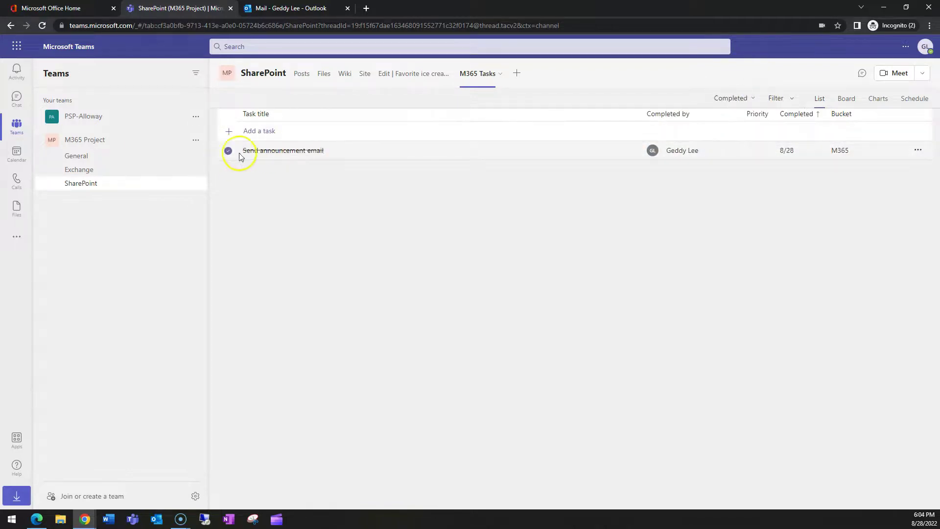
click(229, 151)
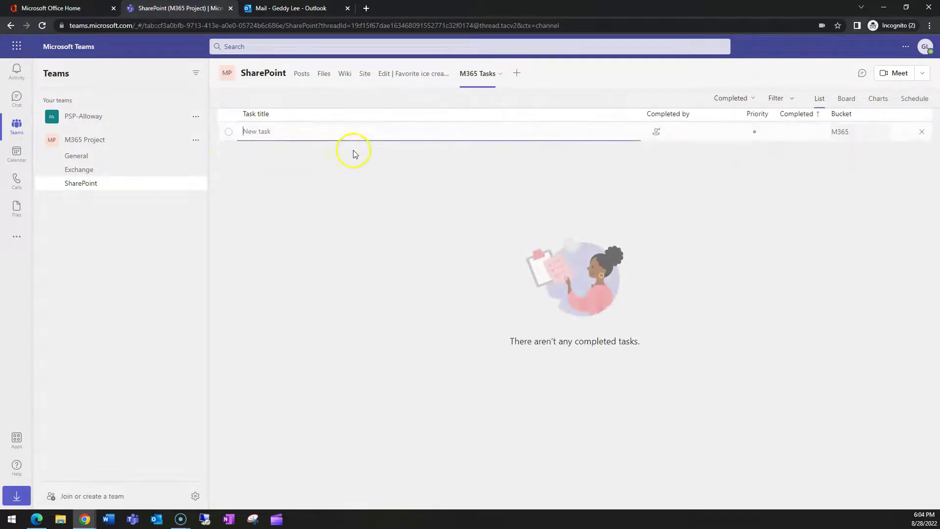
click(745, 96)
click(727, 121)
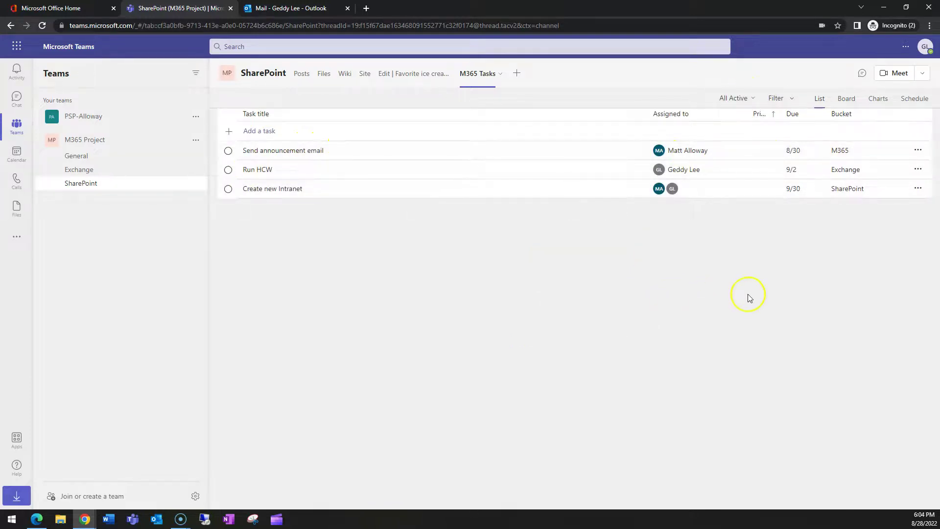
click(847, 99)
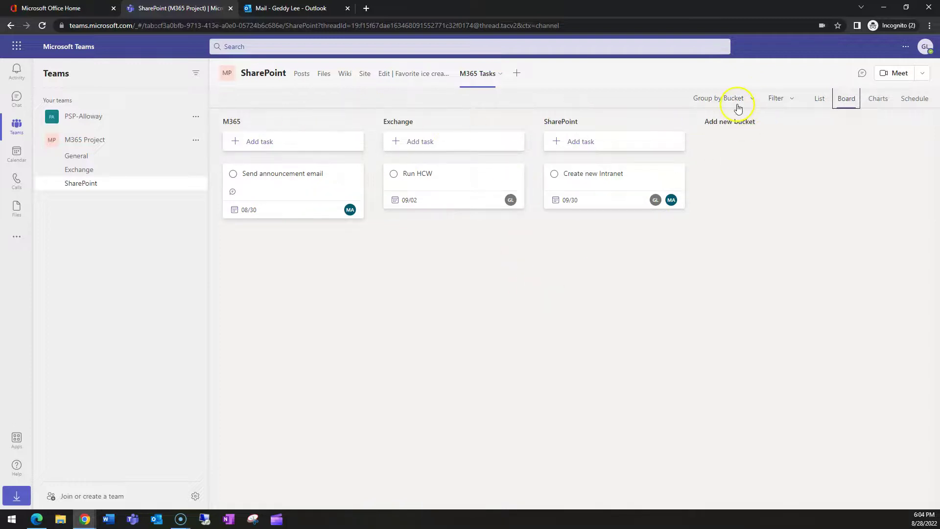
Step: View the plan's progress Charts, then its Schedule calendar
click(882, 102)
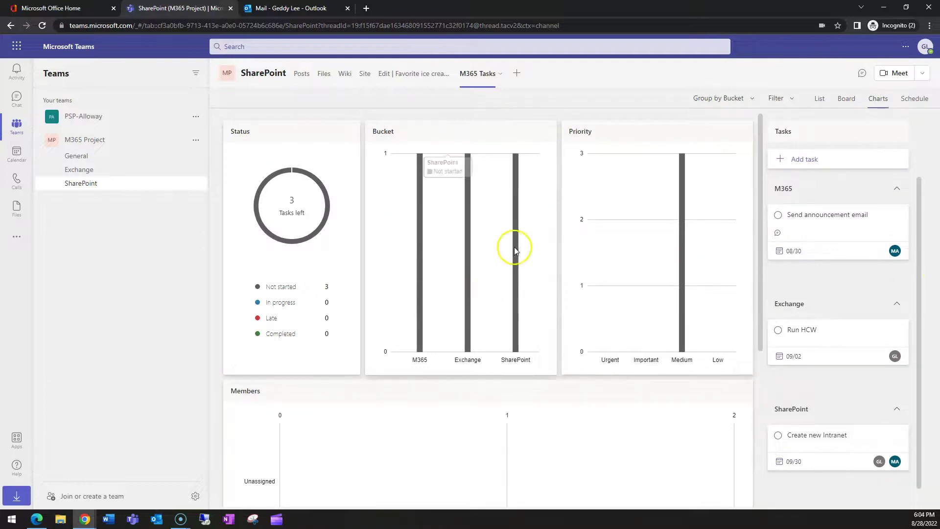
scroll(515, 250, down, 5)
scroll(531, 331, up, 5)
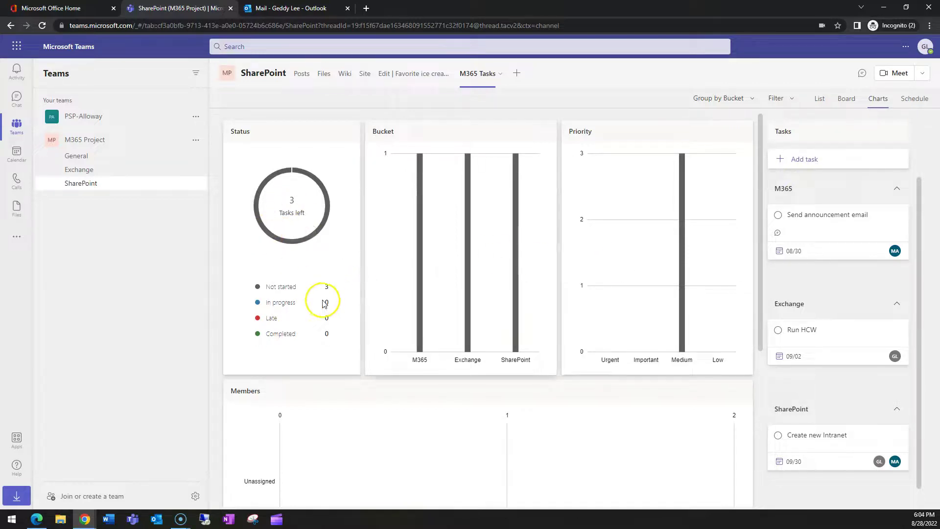
click(919, 100)
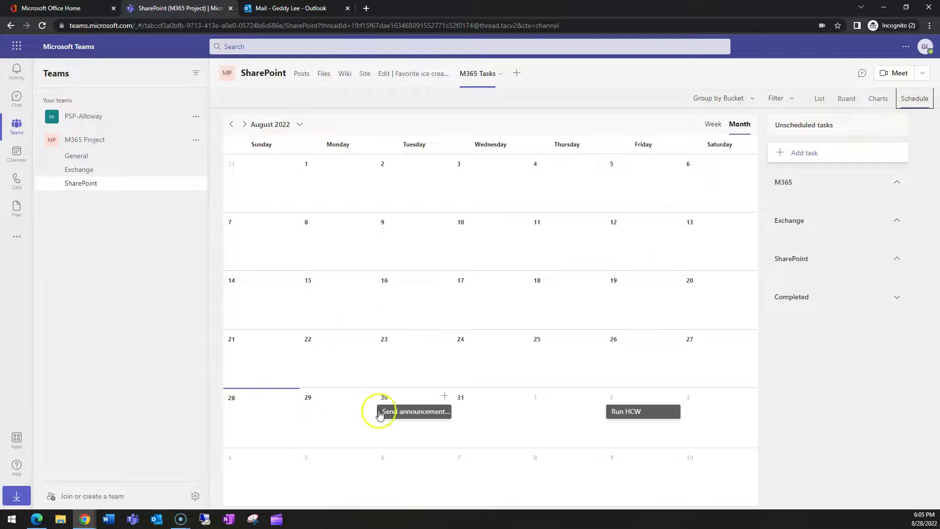
Step: Set Send announcement email to In progress, then review it on the Board and Charts
click(419, 413)
click(588, 265)
click(556, 300)
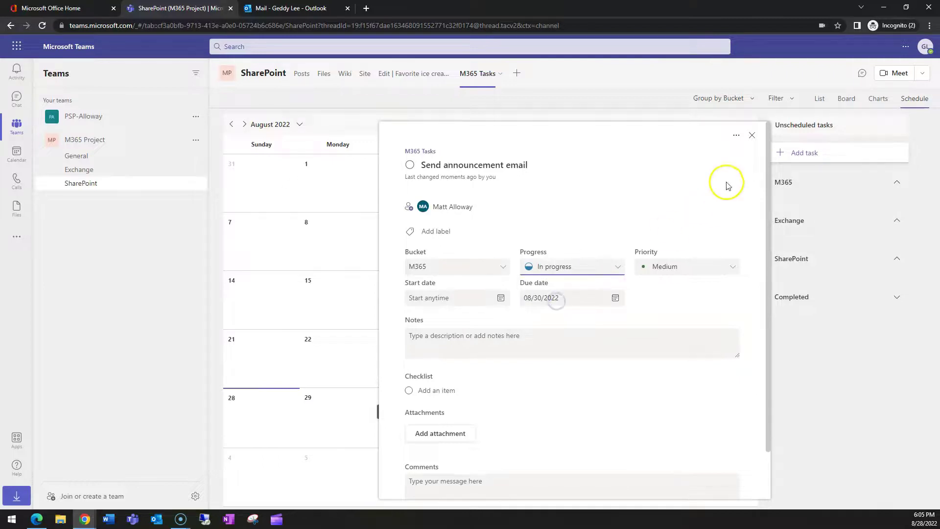
click(751, 136)
click(839, 100)
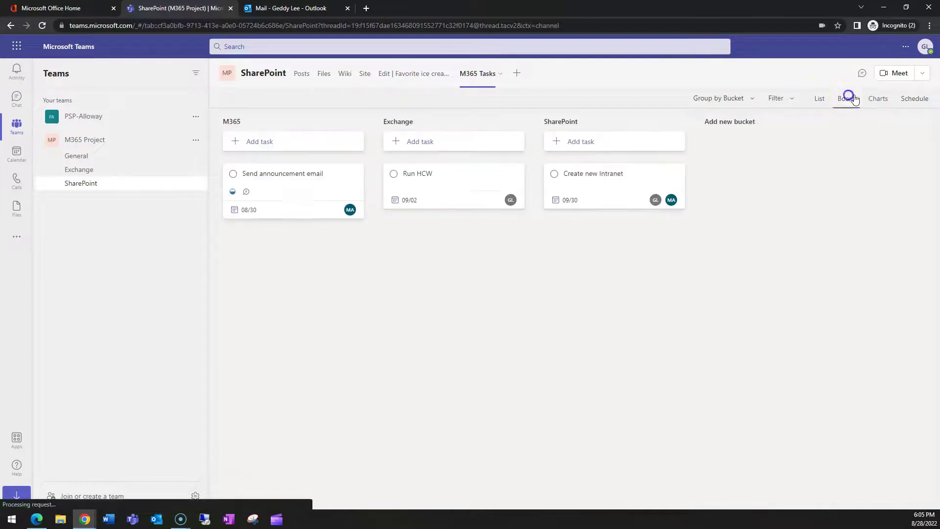
click(876, 98)
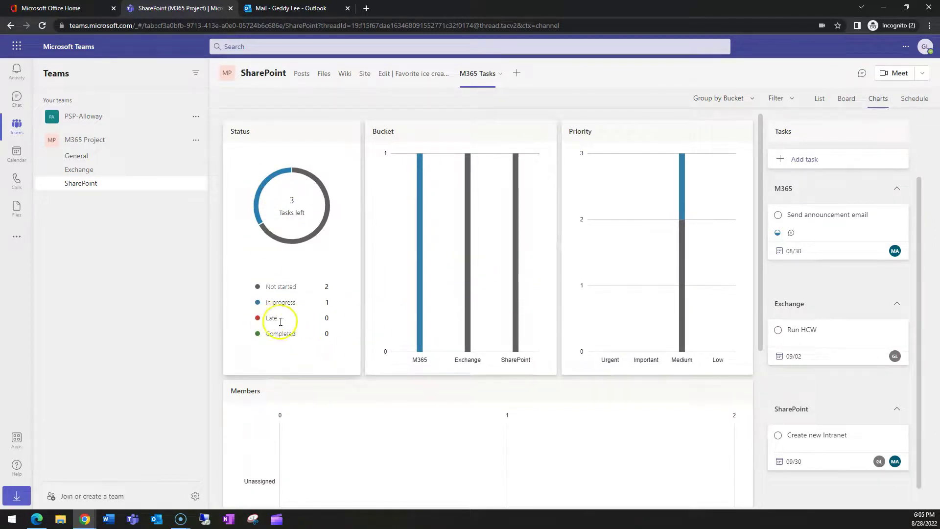
scroll(640, 273, down, 3)
scroll(660, 244, up, 3)
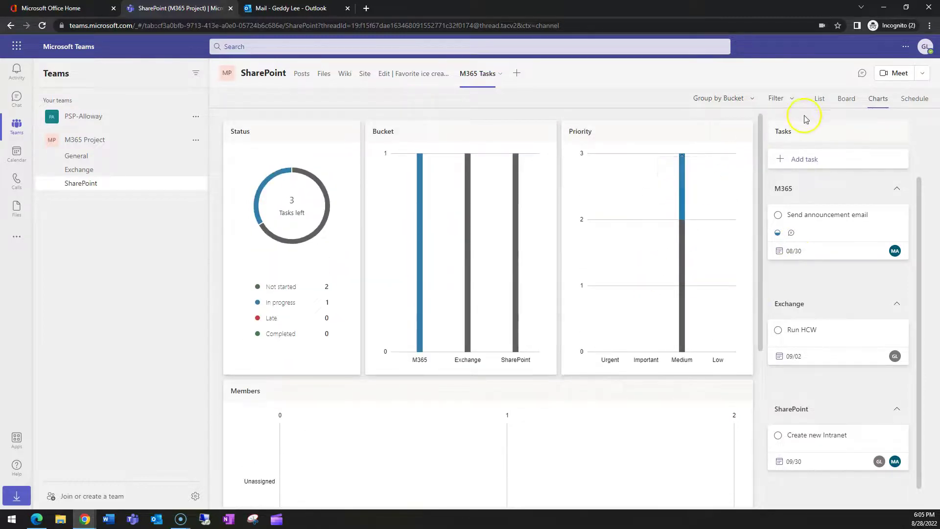
mouse_move(685, 259)
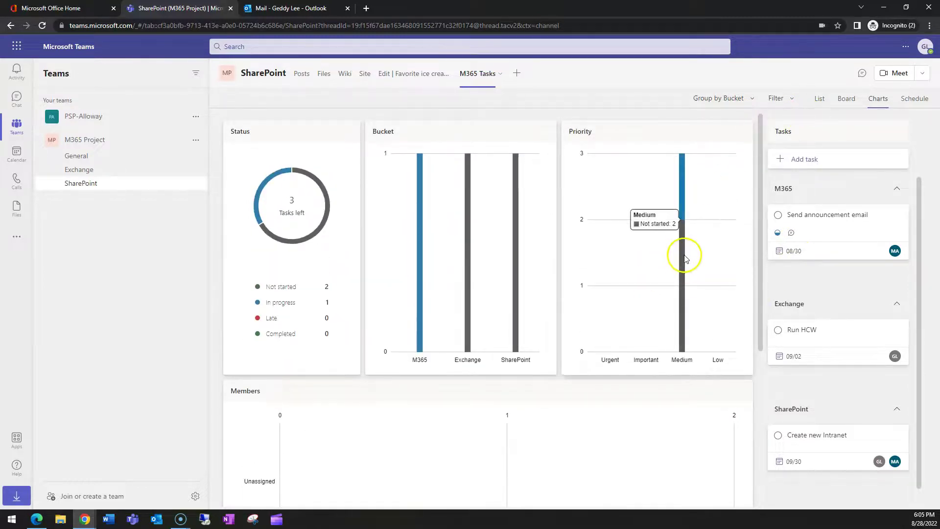
Step: In List view, set the Send announcement email task's priority to Urgent
click(820, 101)
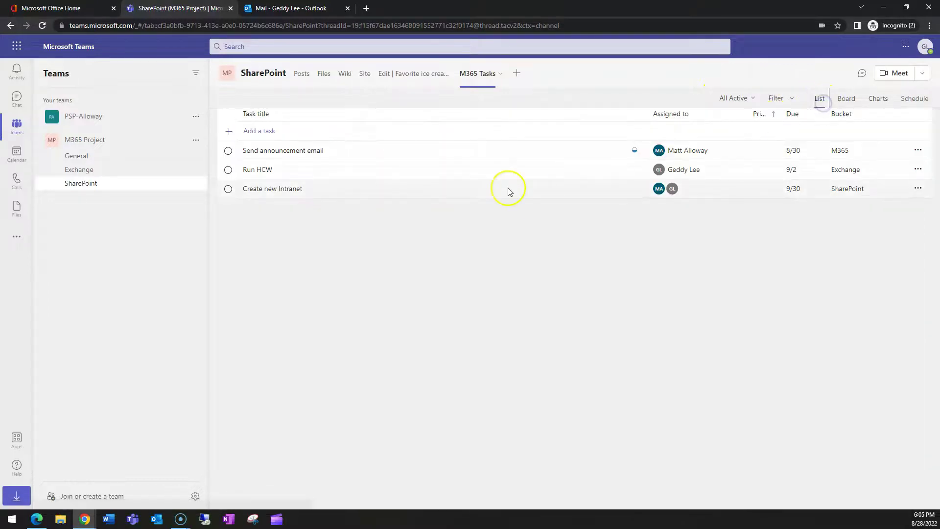
click(252, 150)
click(686, 235)
click(667, 252)
scroll(656, 455, down, 2)
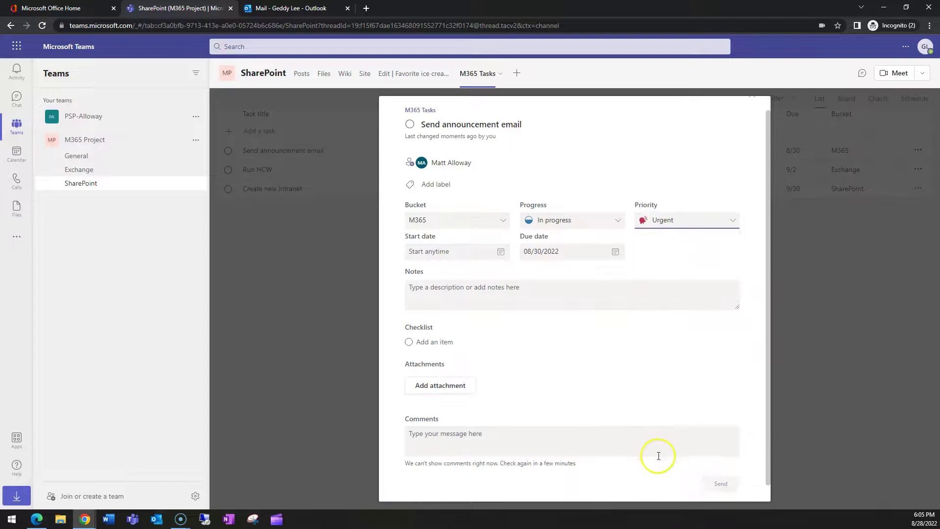
scroll(724, 294, up, 2)
click(752, 110)
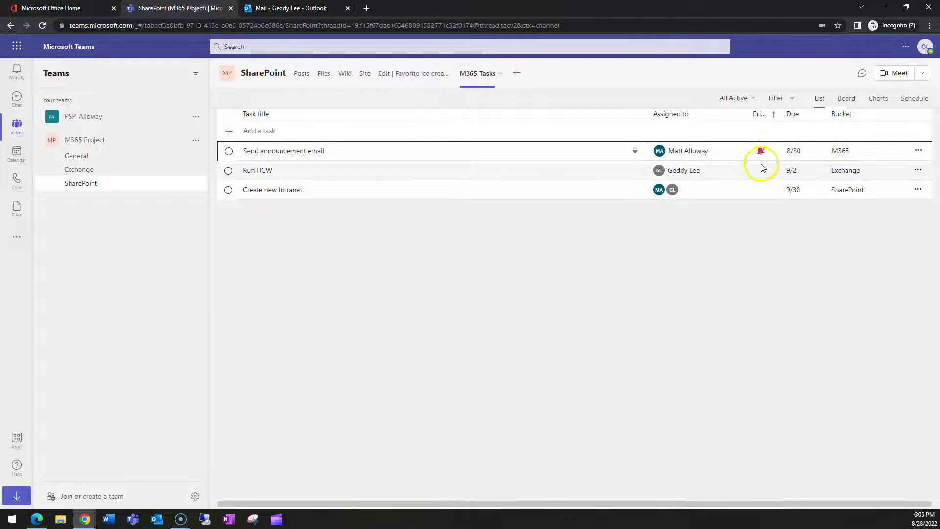
Step: Check the task's more-actions menu, then bring the other member's Teams window forward
click(916, 151)
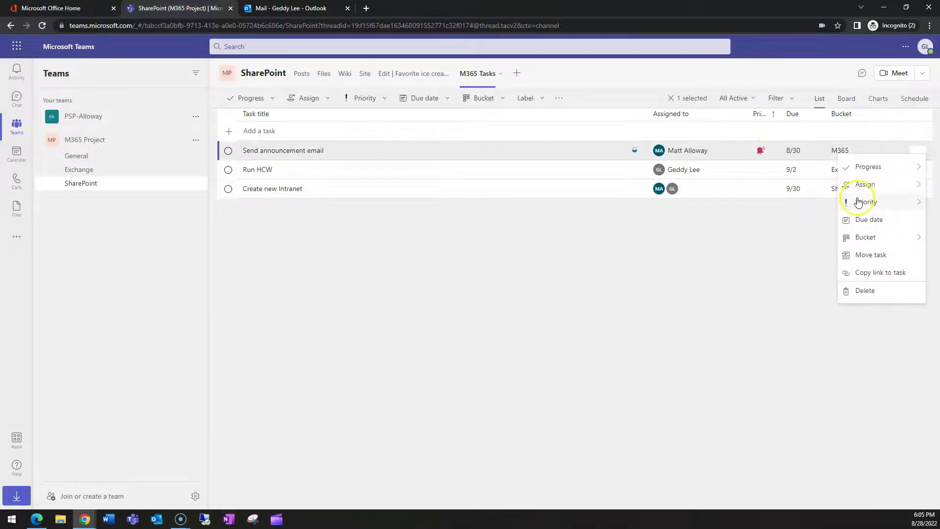
mouse_move(877, 245)
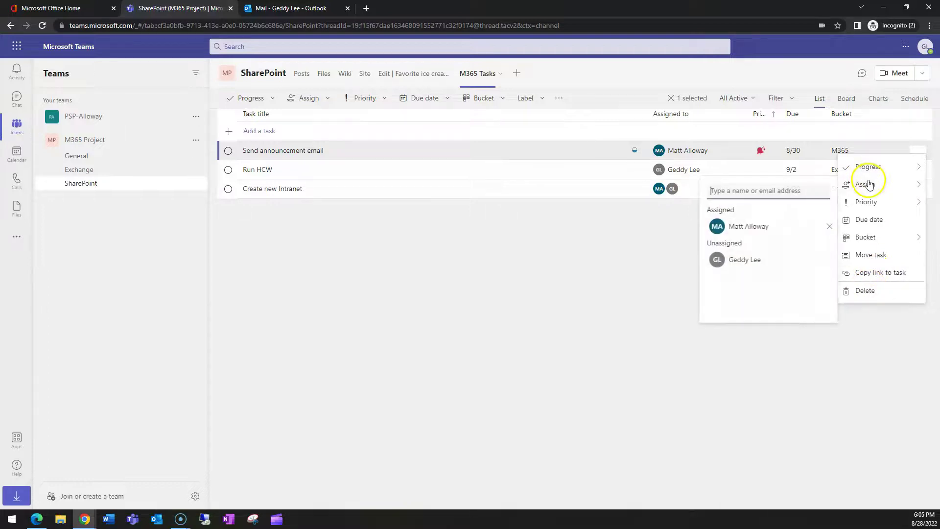
mouse_move(872, 168)
click(609, 293)
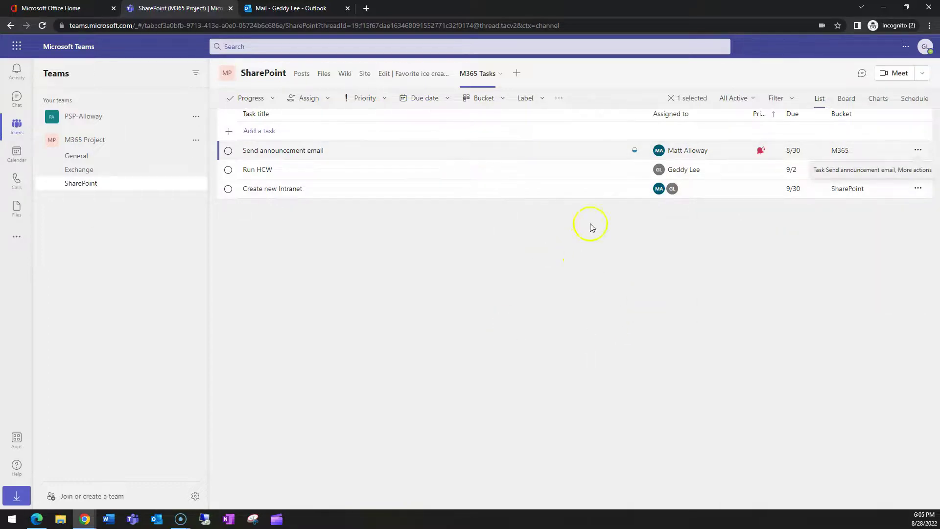
double_click(636, 9)
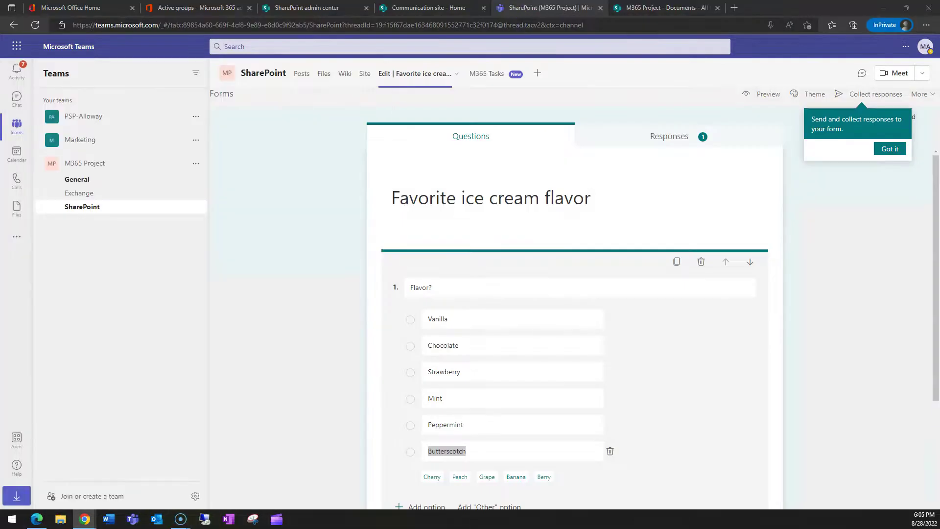
Step: As the other member, view the M365 Tasks board, Activity feed and Chat, then return to SharePoint
click(500, 74)
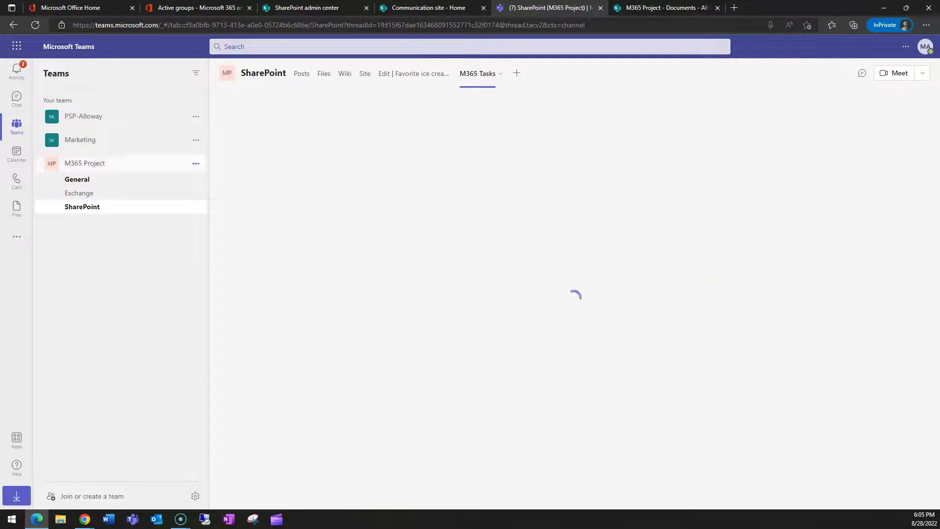
click(18, 71)
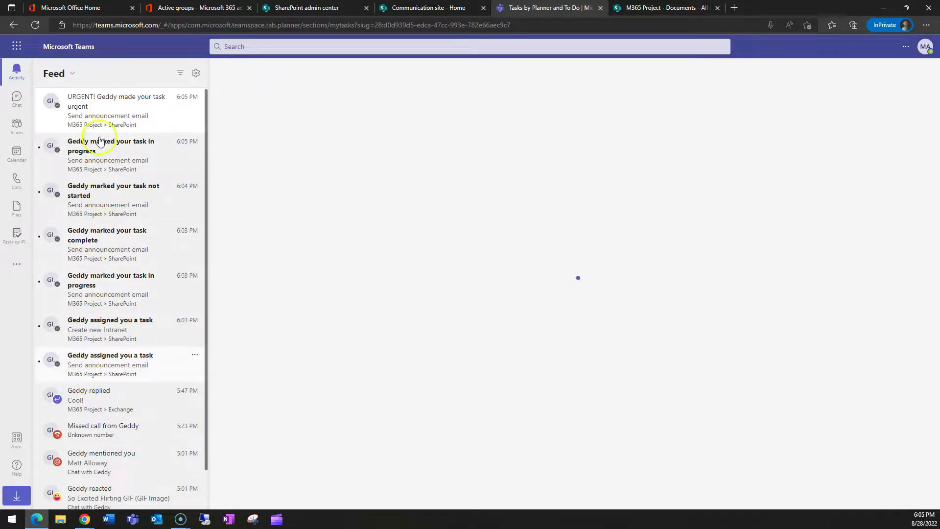
key(ctrl+shift+2)
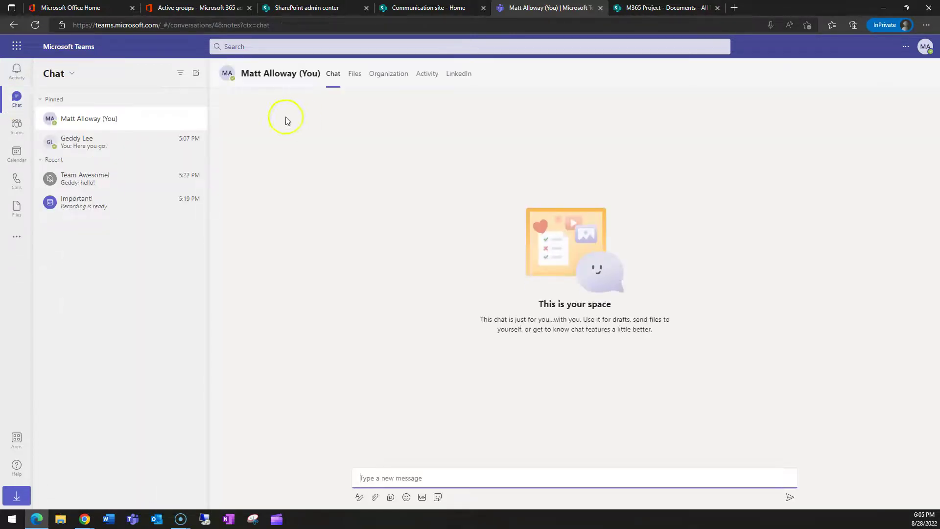
click(18, 127)
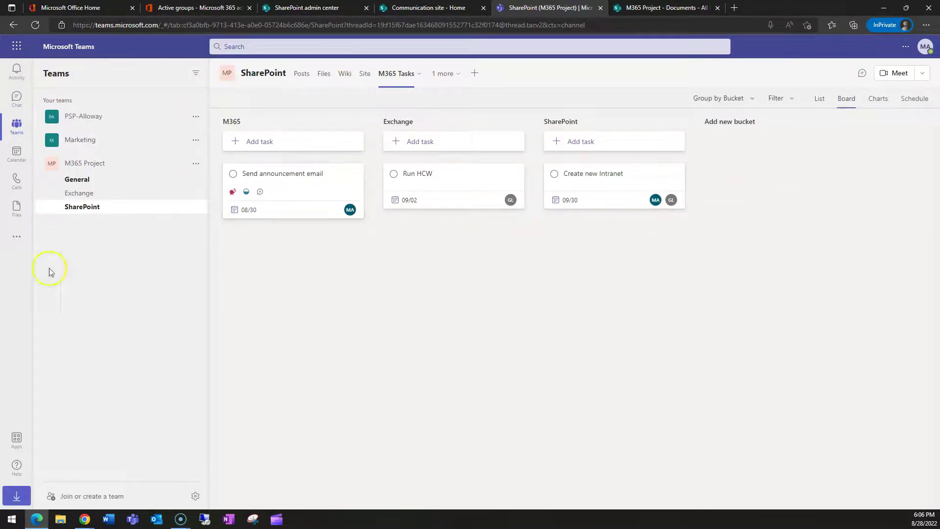
Step: Start a OneNote tab and create a new 'SharePoint' section in the M365 Project Notebook
click(459, 75)
click(482, 75)
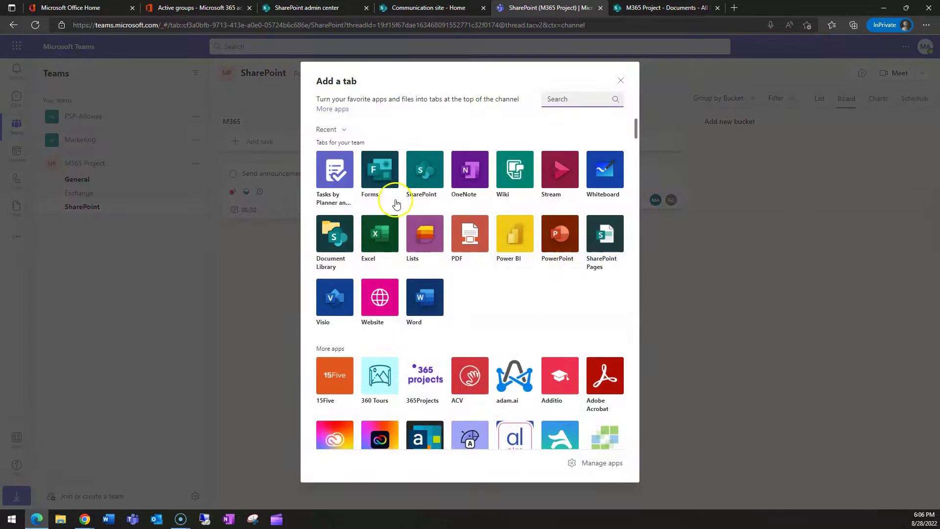
click(469, 169)
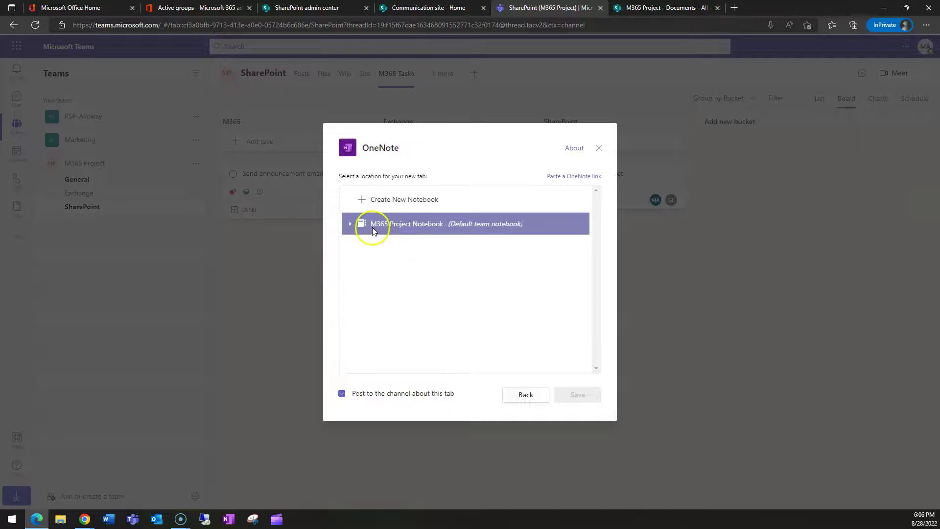
click(373, 230)
click(350, 224)
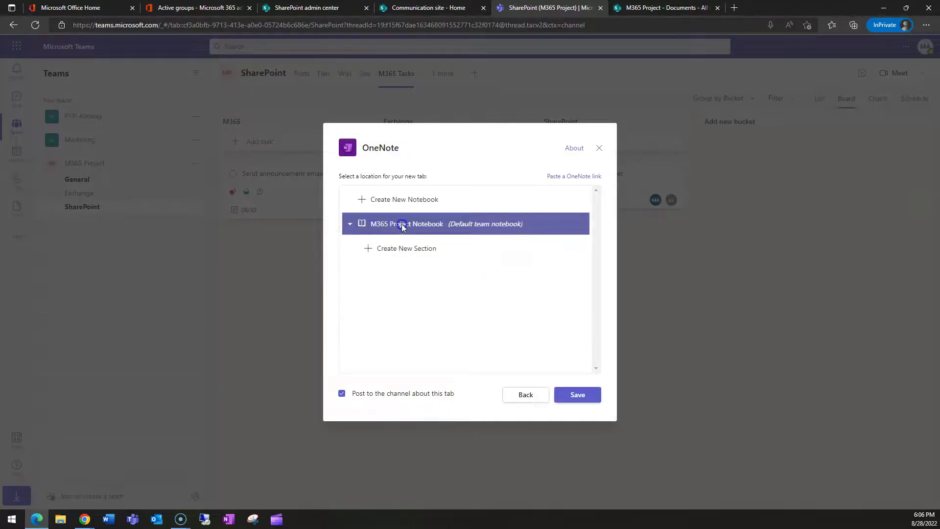
click(397, 249)
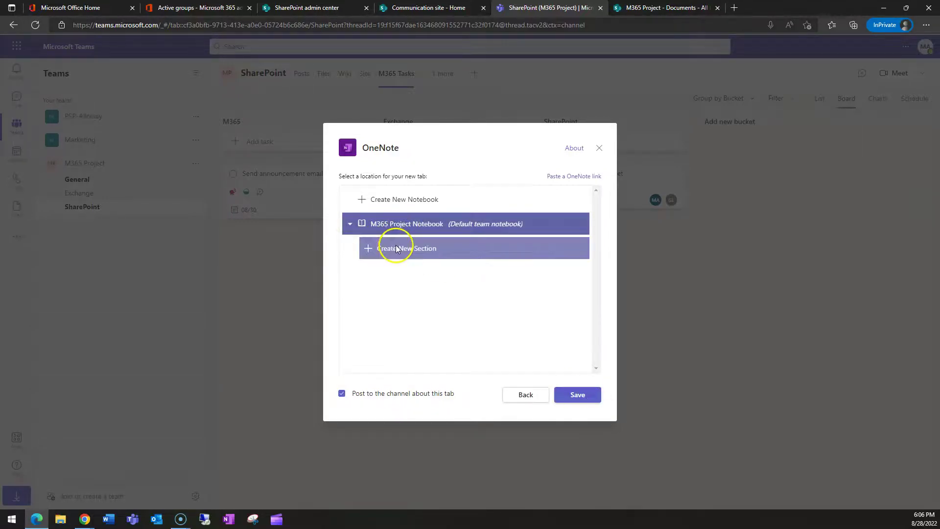
click(371, 249)
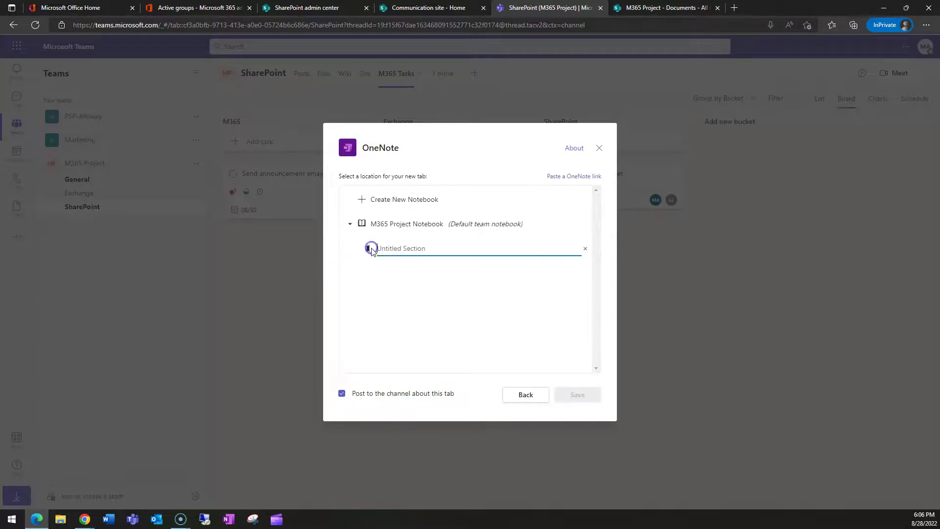
text(SharePoint)
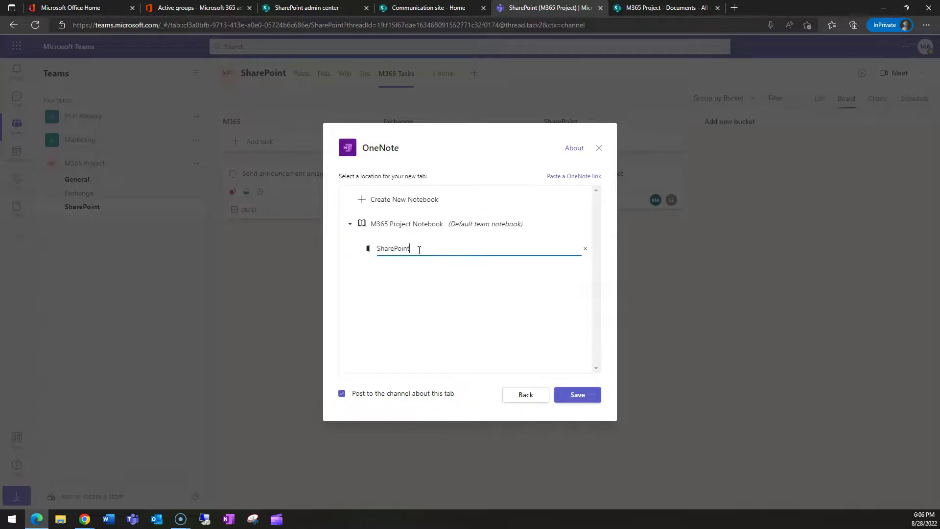
key(Return)
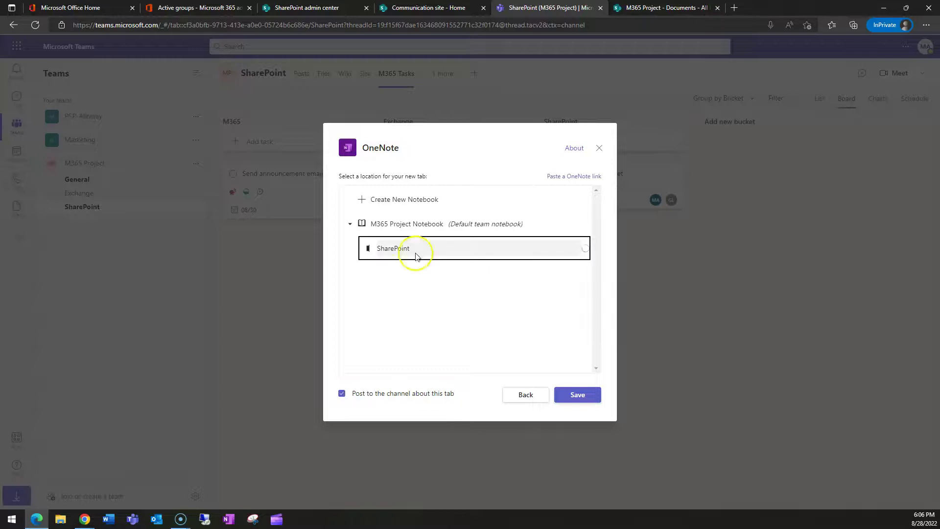
Step: Save the OneNote tab pointing to the M365 Project Notebook's SharePoint section
click(590, 399)
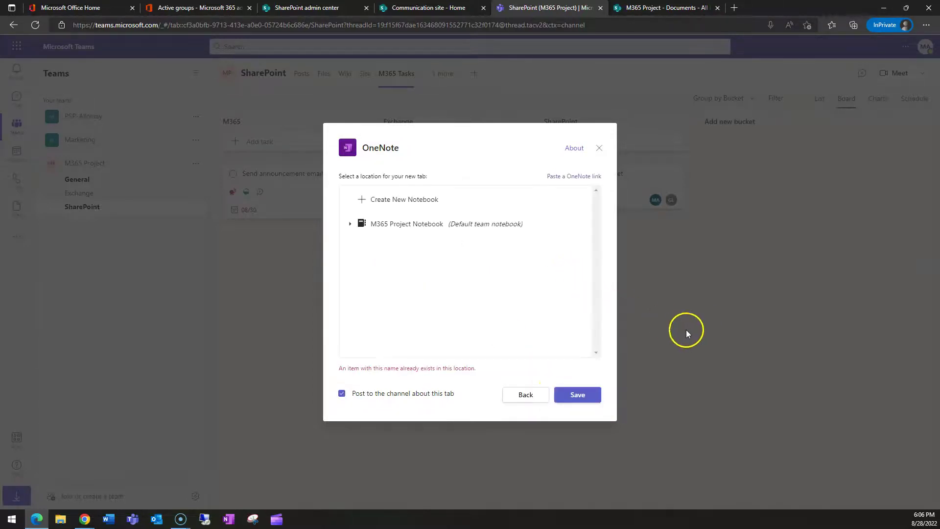
click(343, 221)
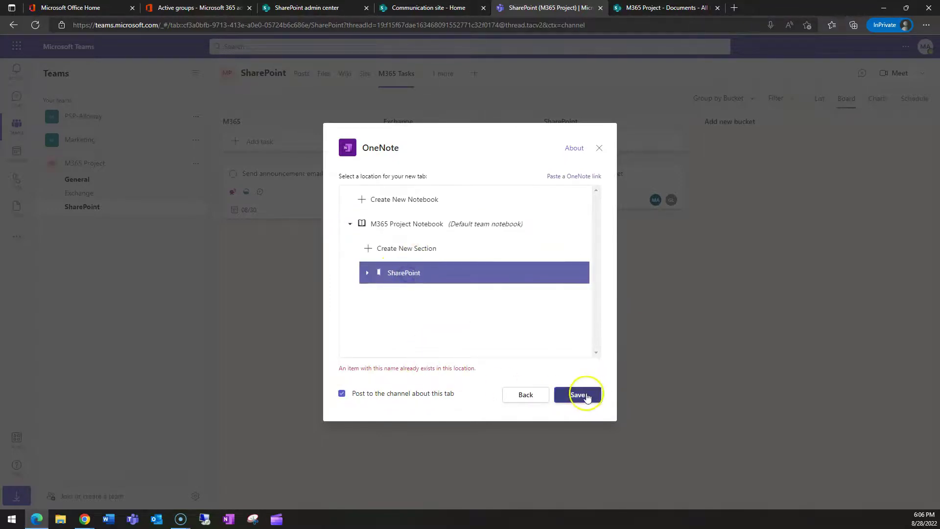
click(410, 227)
click(577, 394)
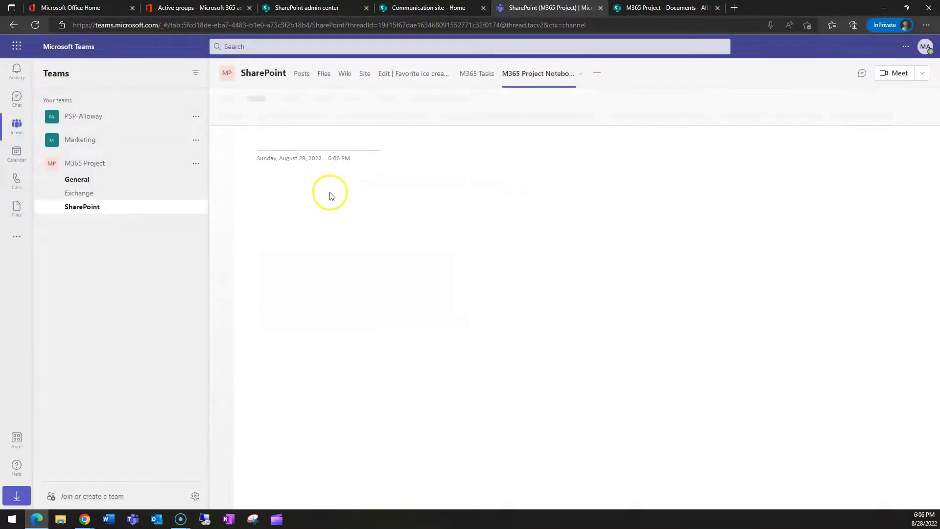
Step: Open the notebook's SharePoint section page and dismiss the voice dictation tip
click(223, 136)
click(291, 162)
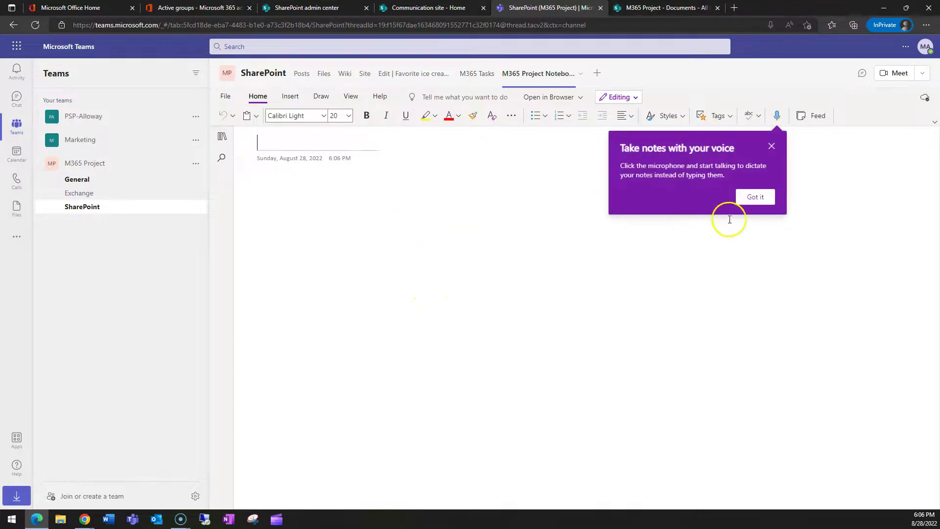
click(771, 145)
click(506, 256)
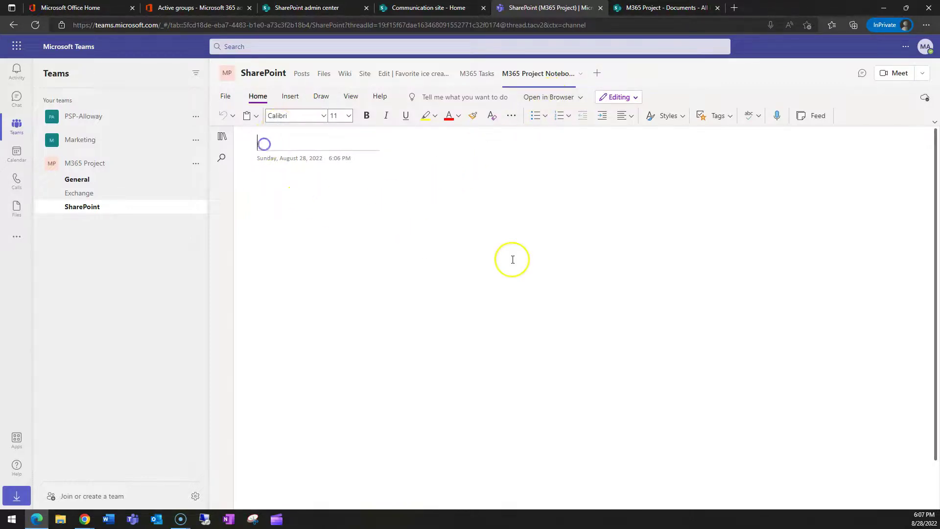
Step: Check the notebook's Open in Browser options, then go back to the SharePoint channel's Posts
click(558, 97)
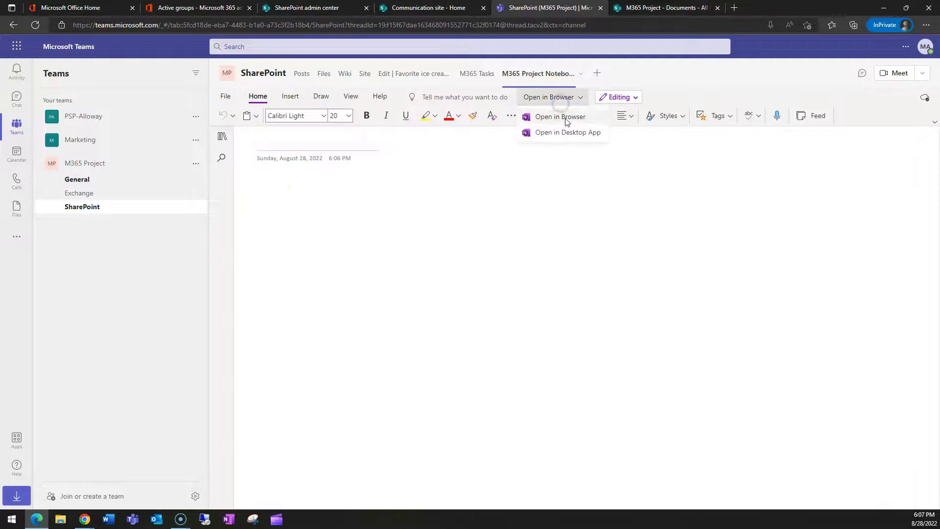
click(530, 215)
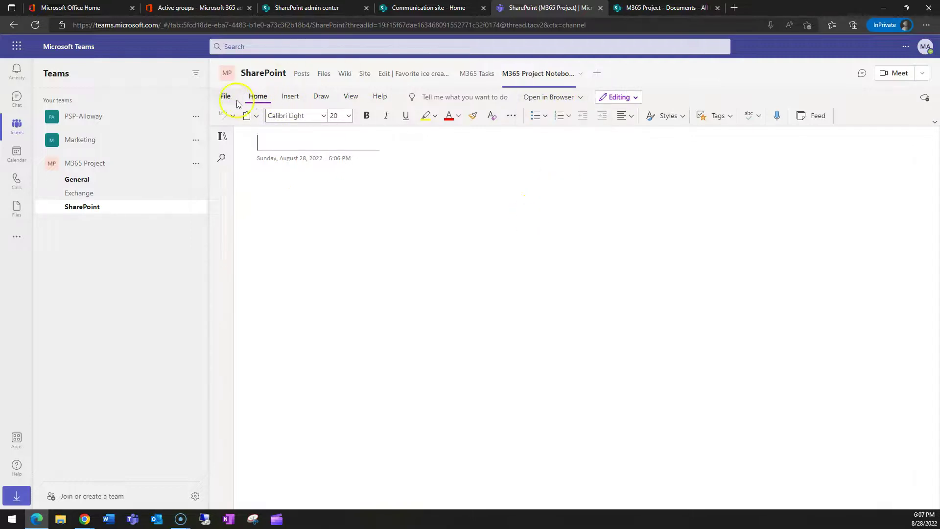
click(302, 73)
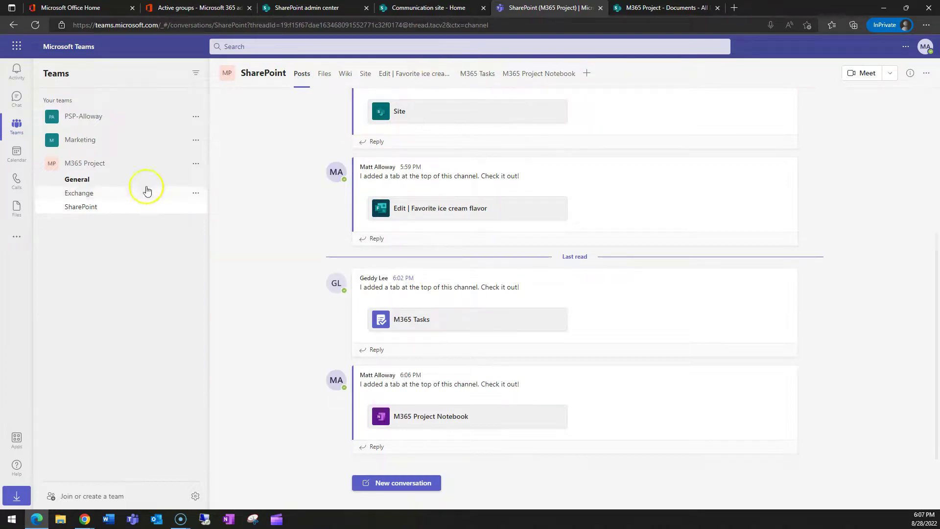
Step: In the Exchange channel, try a Power BI tab, then cancel it because no workspaces exist
click(91, 193)
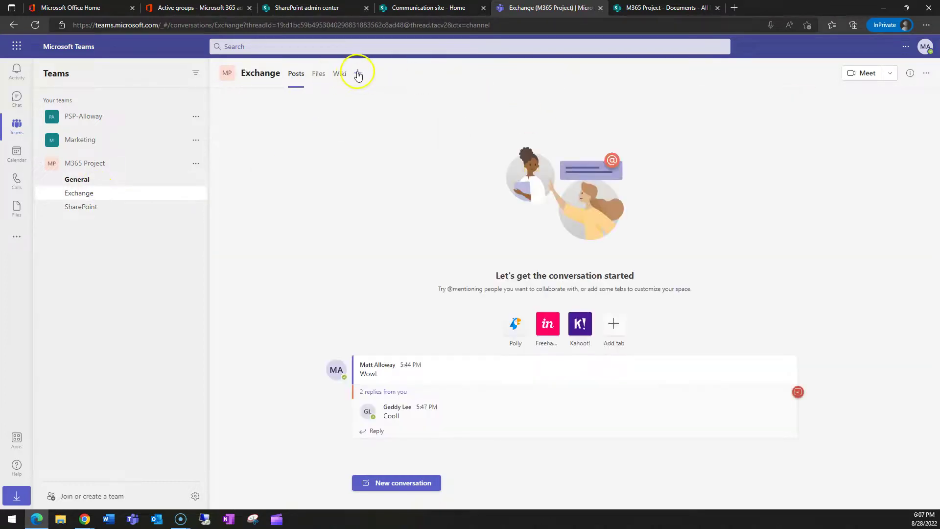
click(358, 74)
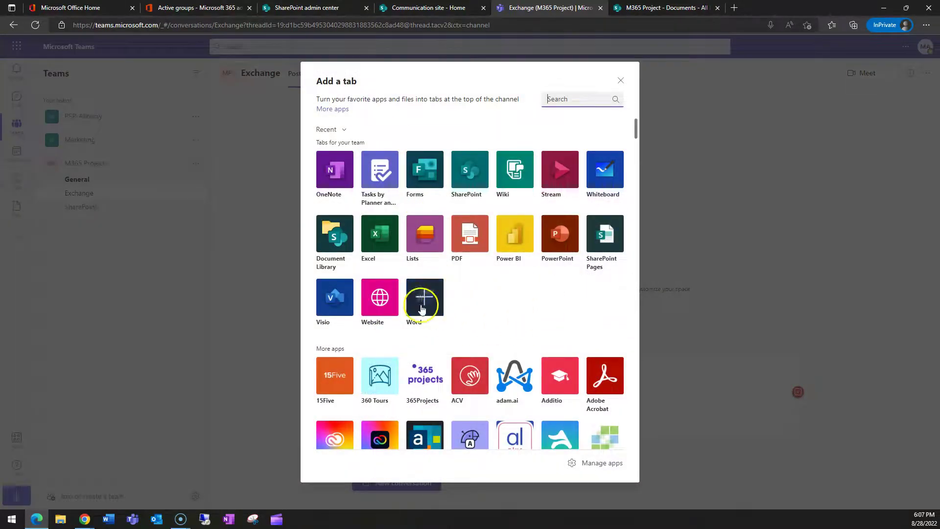
click(514, 234)
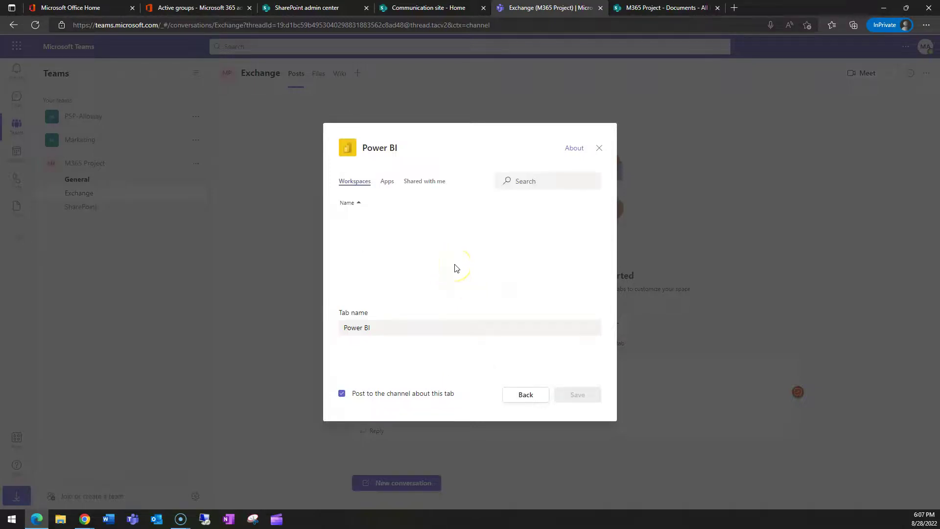
click(388, 181)
double_click(355, 181)
click(599, 148)
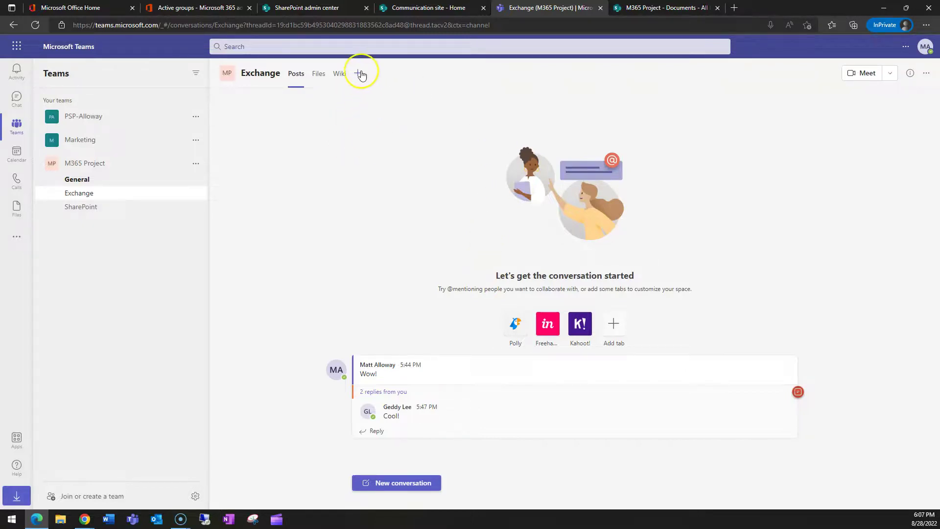
click(511, 186)
click(358, 73)
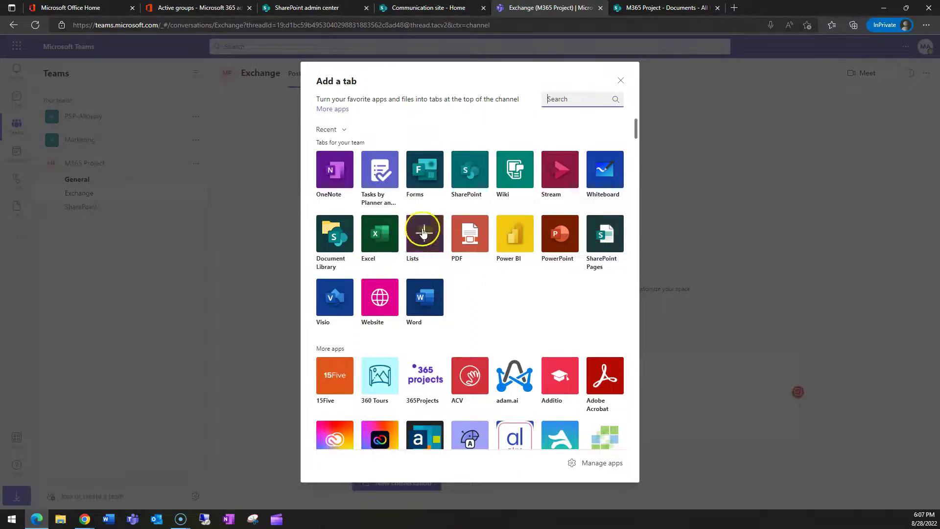
scroll(533, 280, down, 4)
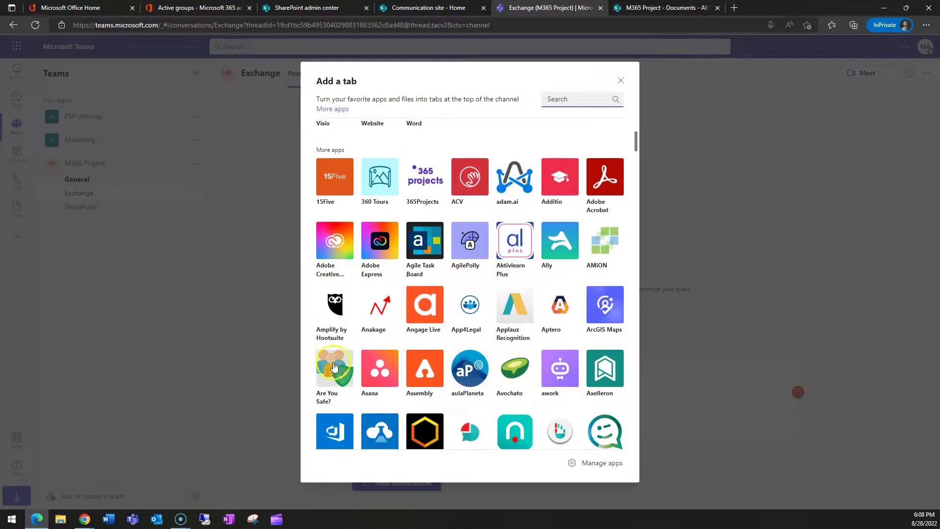
scroll(549, 274, down, 3)
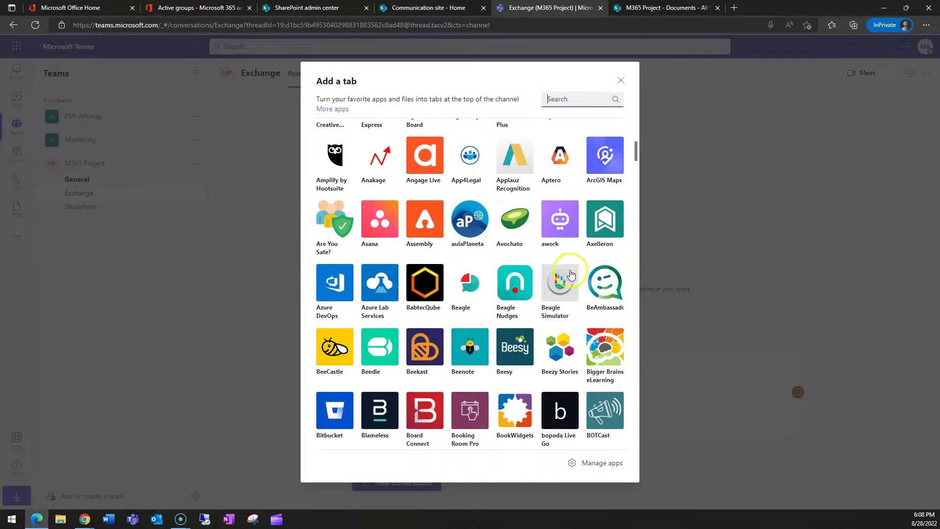
scroll(558, 274, down, 4)
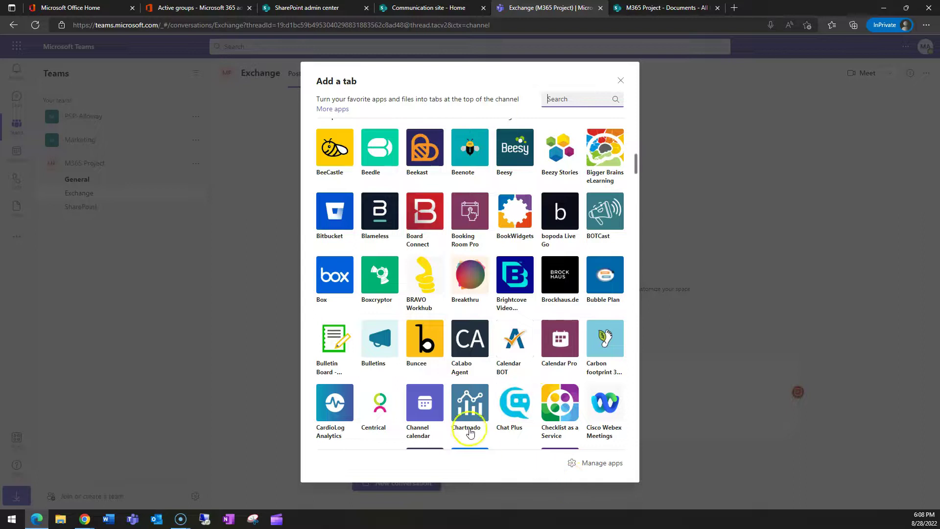
click(425, 416)
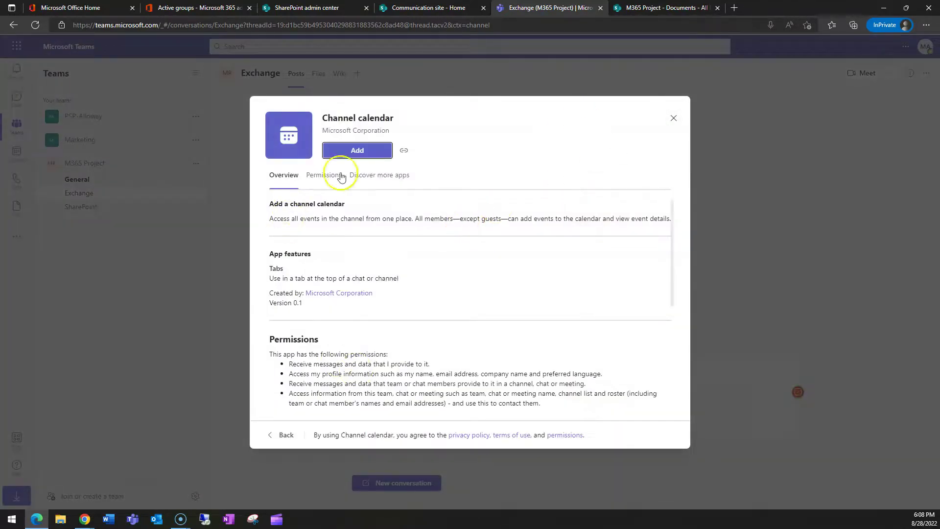
click(357, 151)
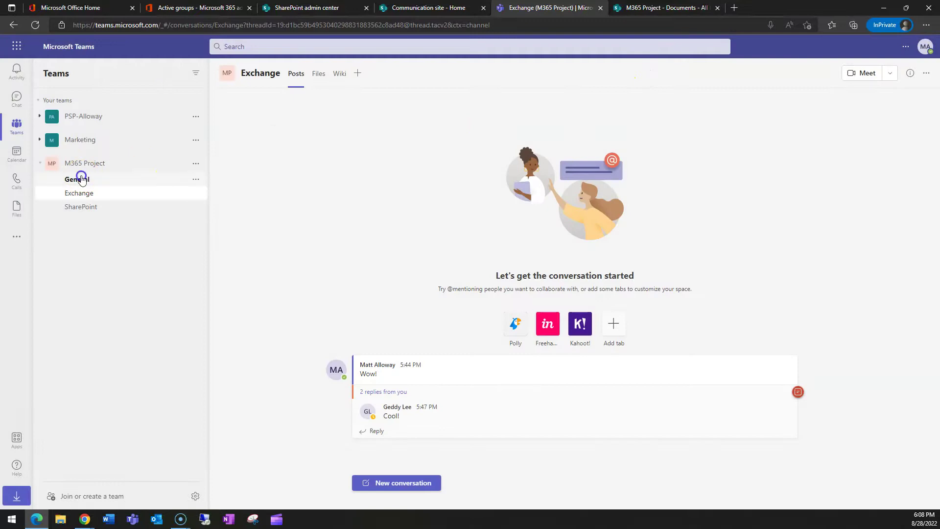
Step: Add a Channel calendar tab to the Exchange channel
click(81, 179)
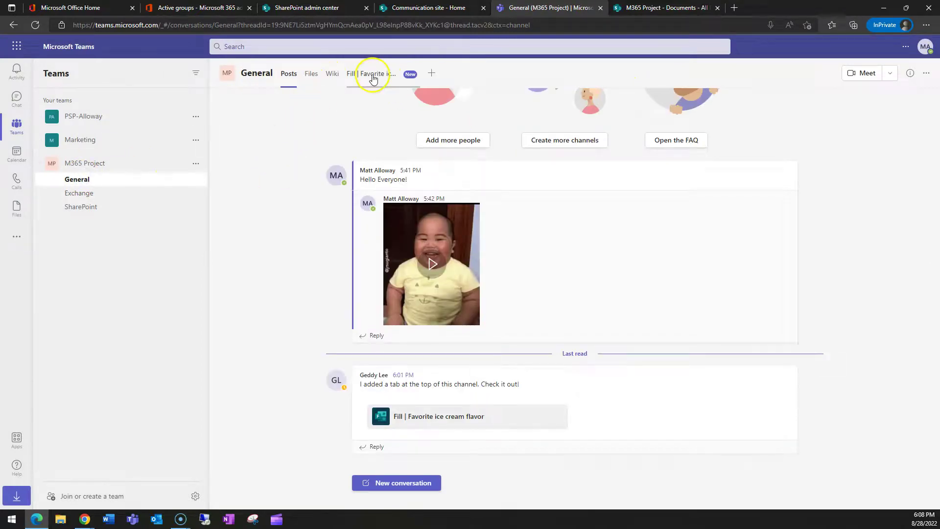
click(68, 193)
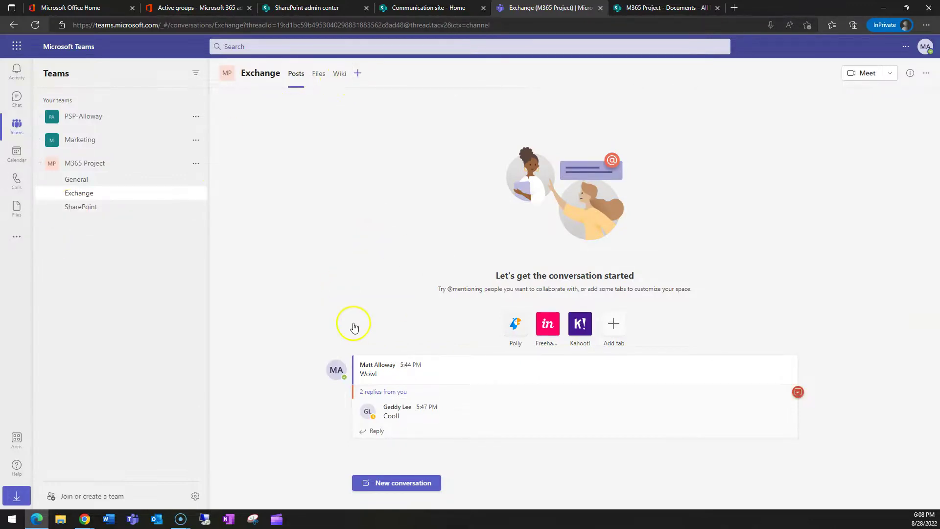
click(357, 72)
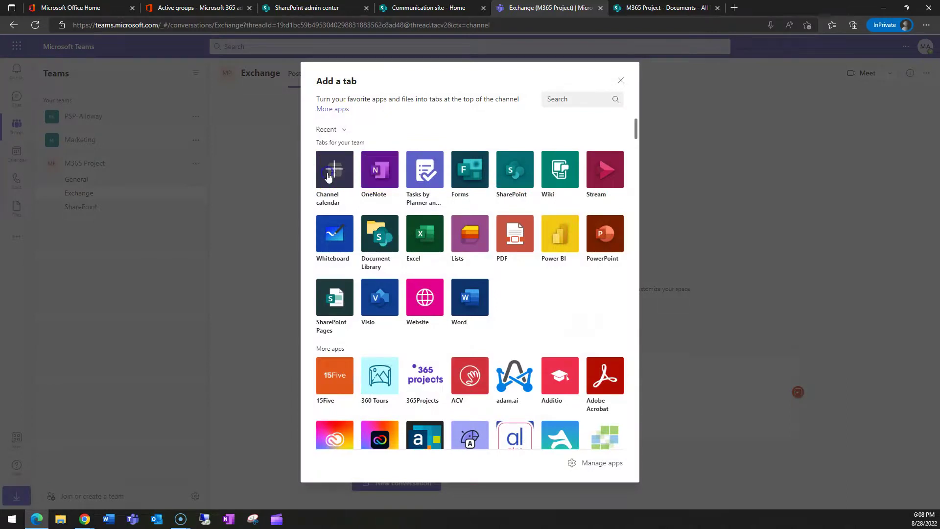
click(335, 170)
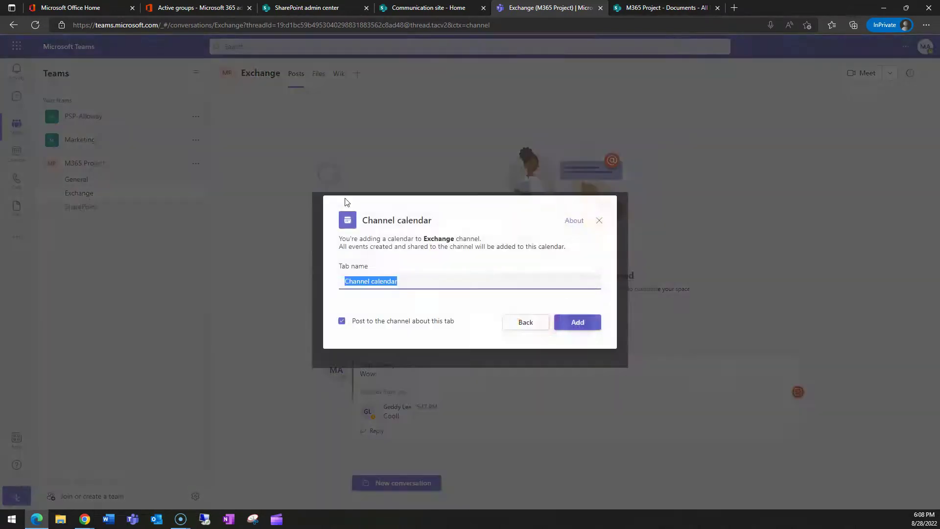
click(579, 323)
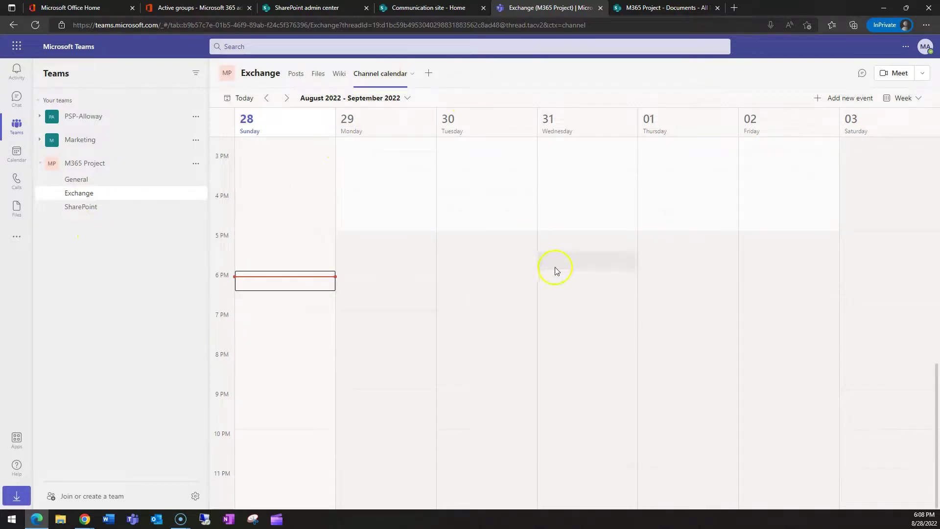
Step: Review the Channel calendar tab's options and browse the tab picker without adding another tab
scroll(501, 303, up, 2)
scroll(401, 266, up, 6)
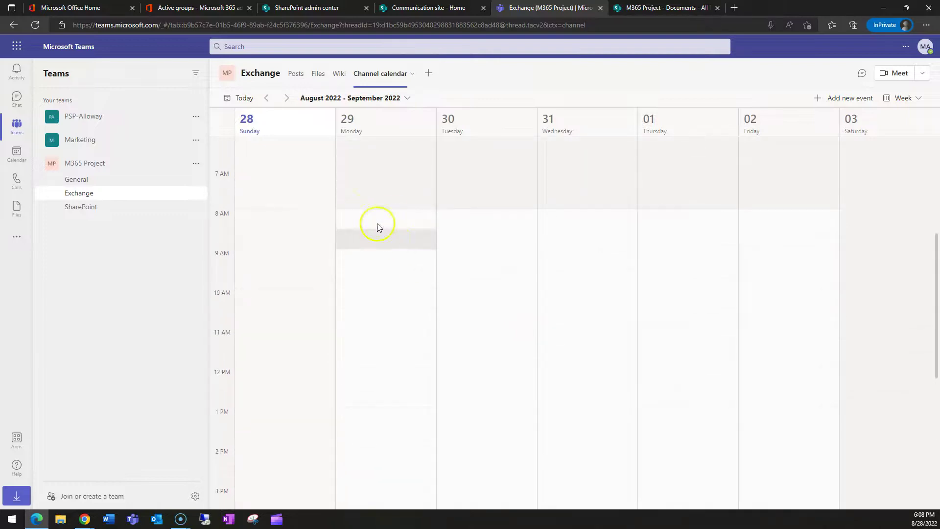
click(412, 77)
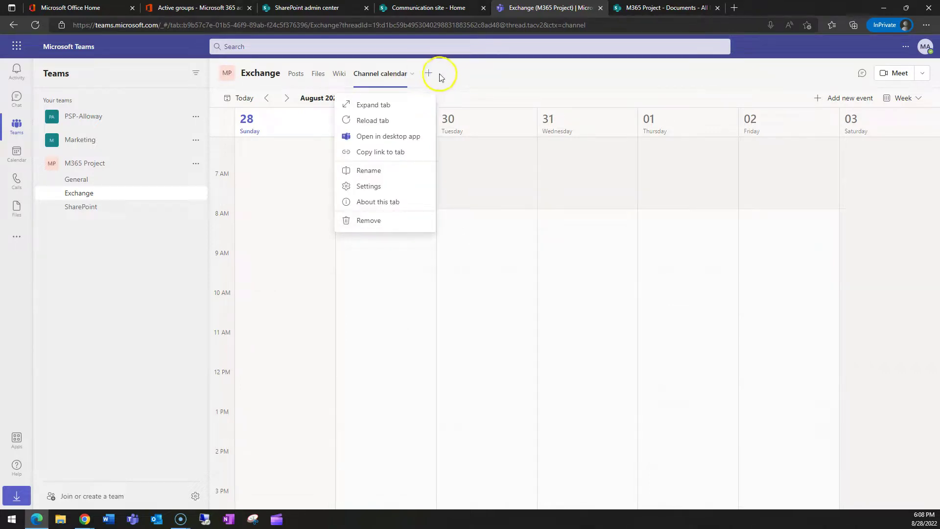
click(430, 74)
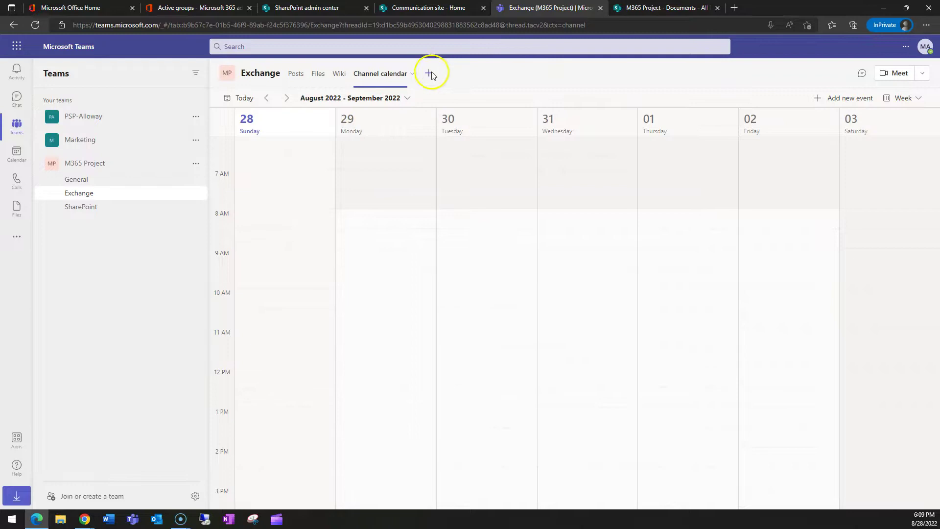
click(430, 75)
scroll(531, 299, down, 7)
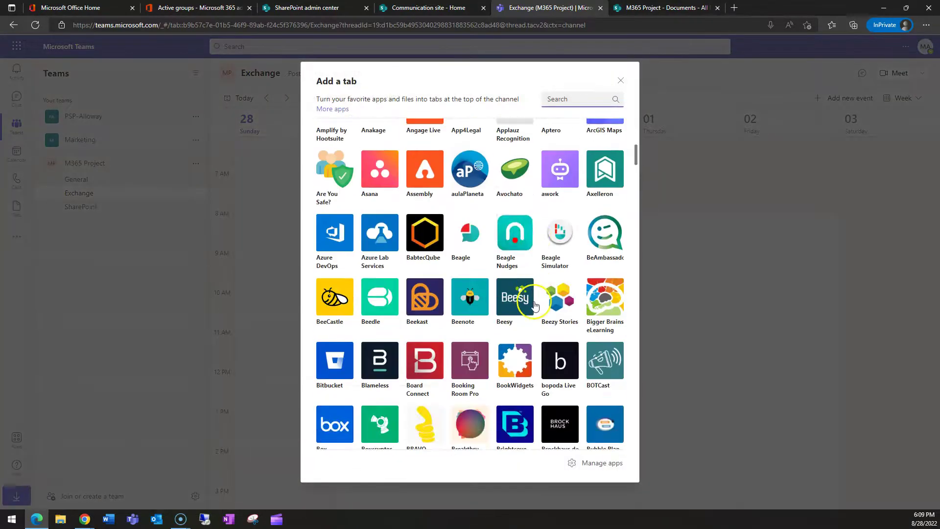
scroll(534, 304, down, 10)
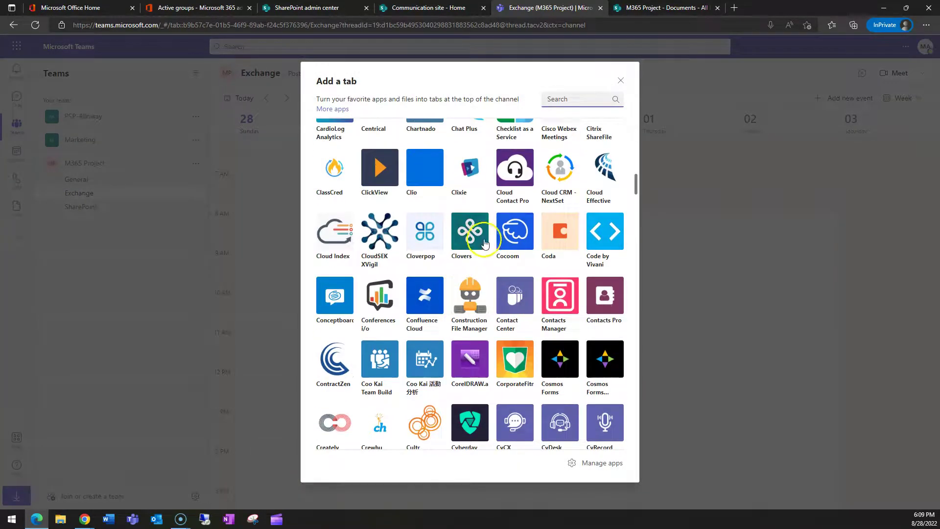
scroll(547, 239, down, 6)
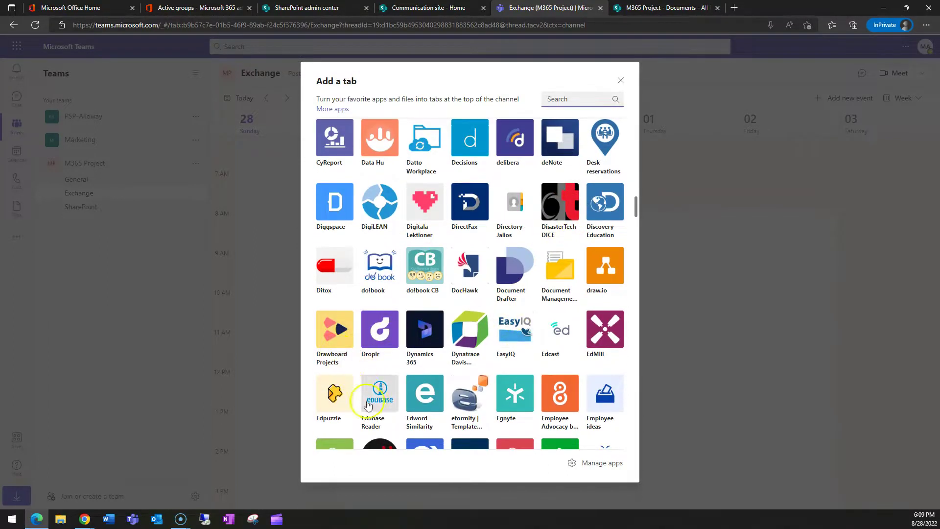
scroll(542, 301, down, 1)
scroll(466, 311, down, 2)
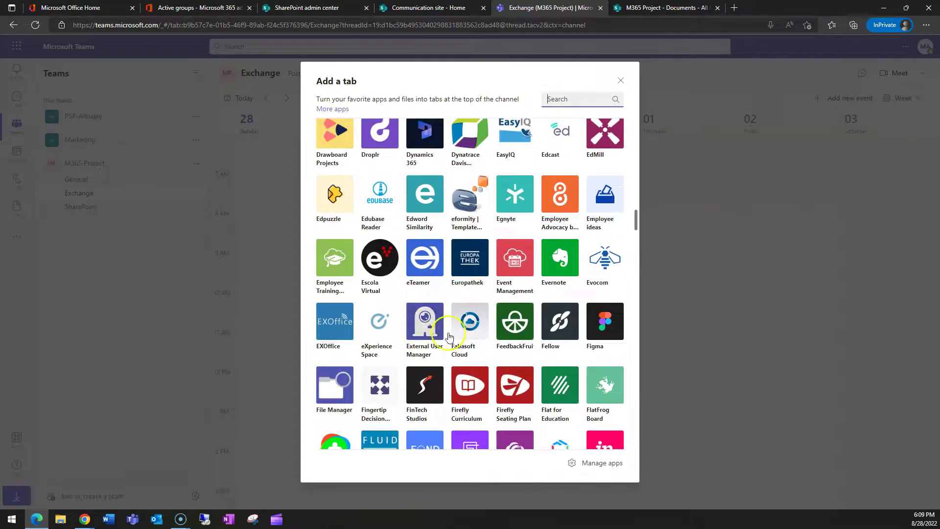
click(620, 80)
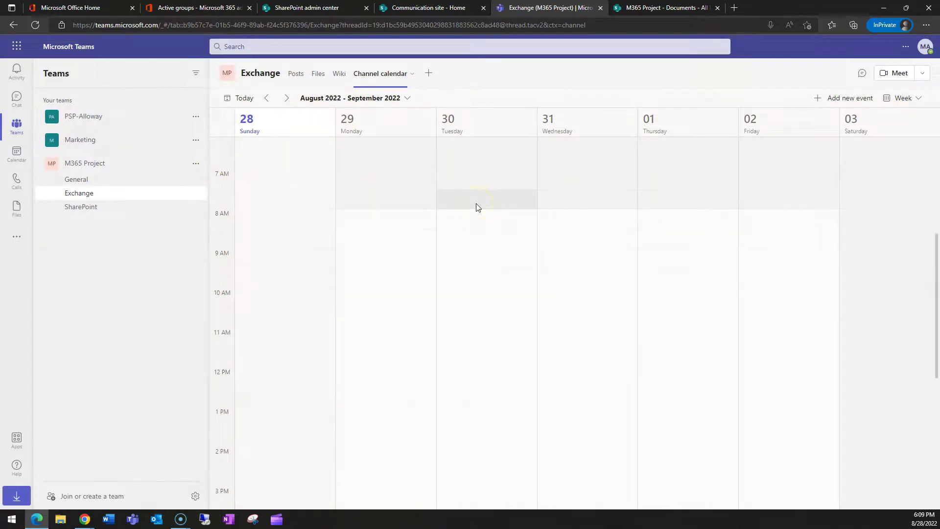
Step: Browse Exchange's files including Hello!.docx, then go to General and open M365 Project's team options
click(318, 76)
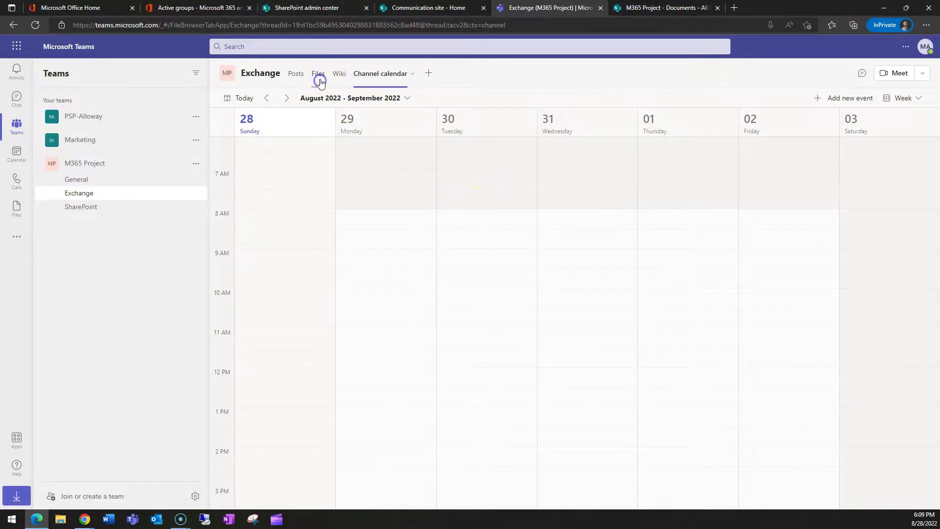
click(221, 168)
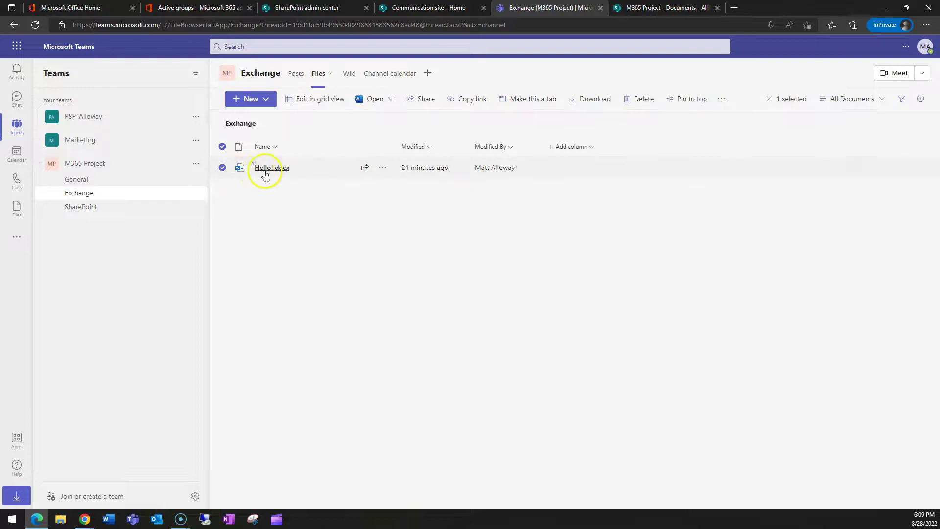
click(419, 101)
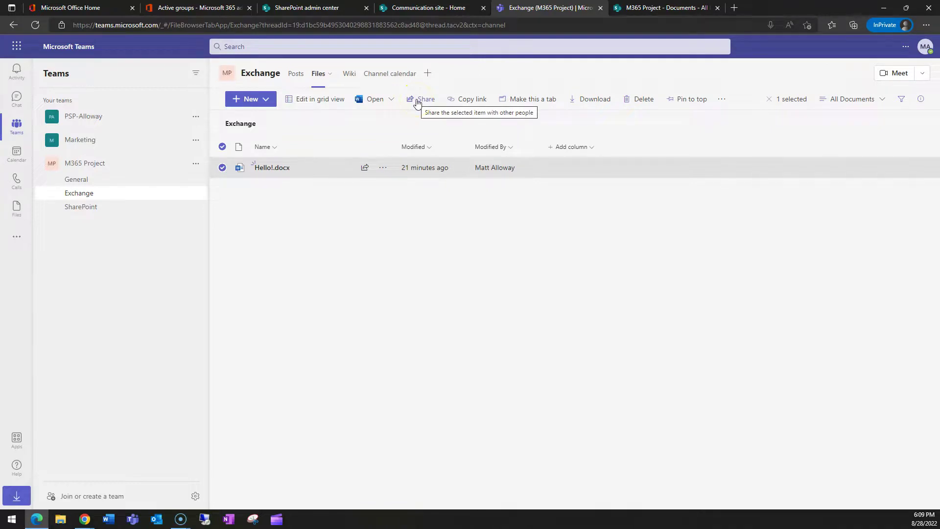
click(302, 176)
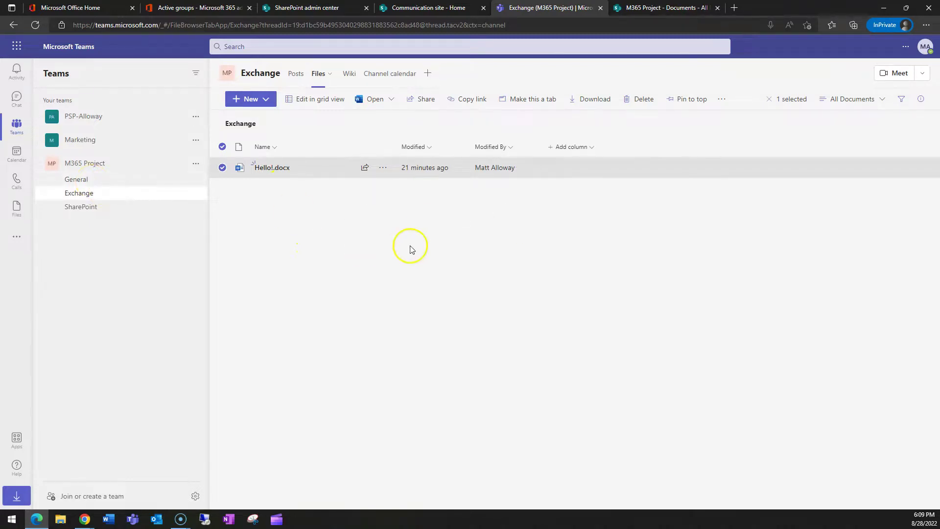
click(84, 180)
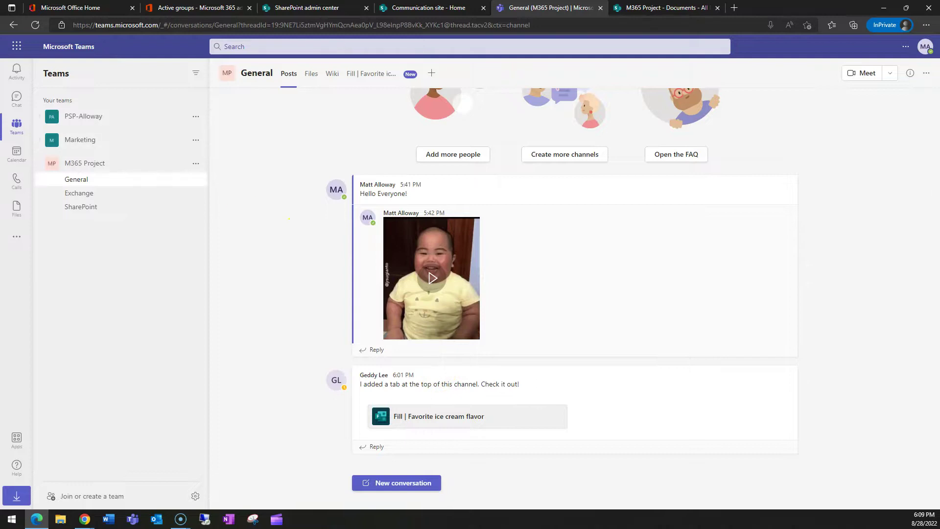
click(196, 165)
Step: Add the outside Gmail address to M365 Project as a guest
click(236, 240)
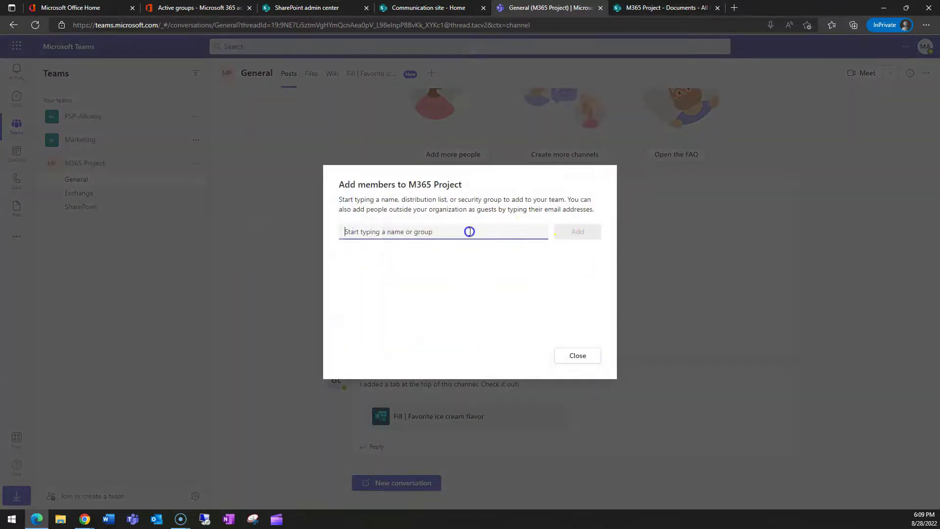
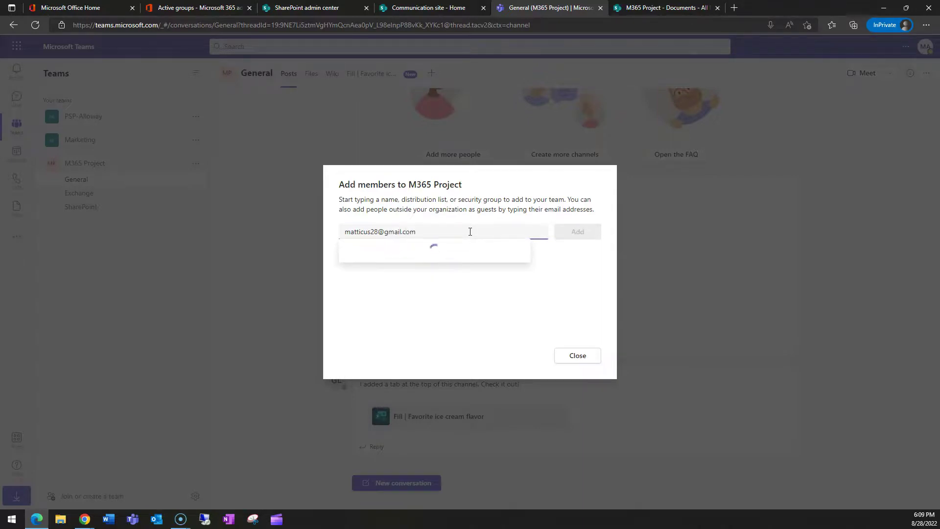
click(445, 255)
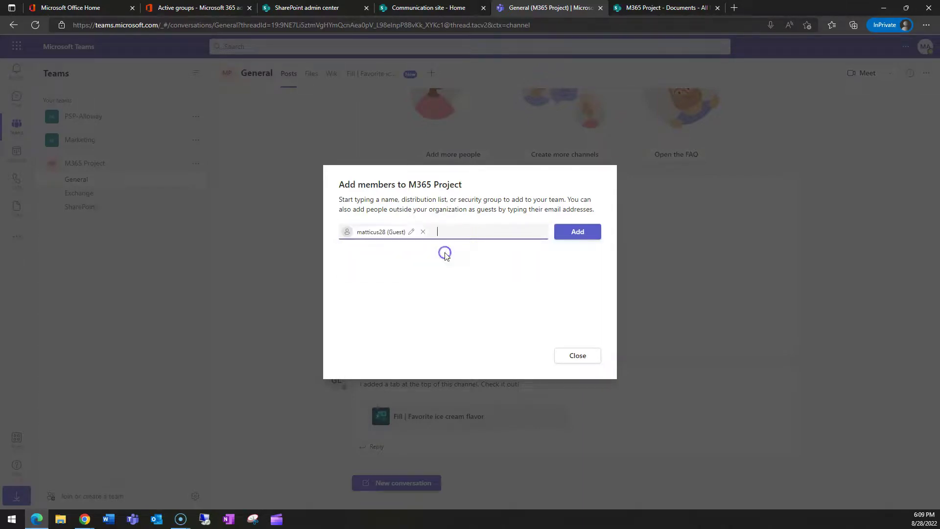
click(574, 234)
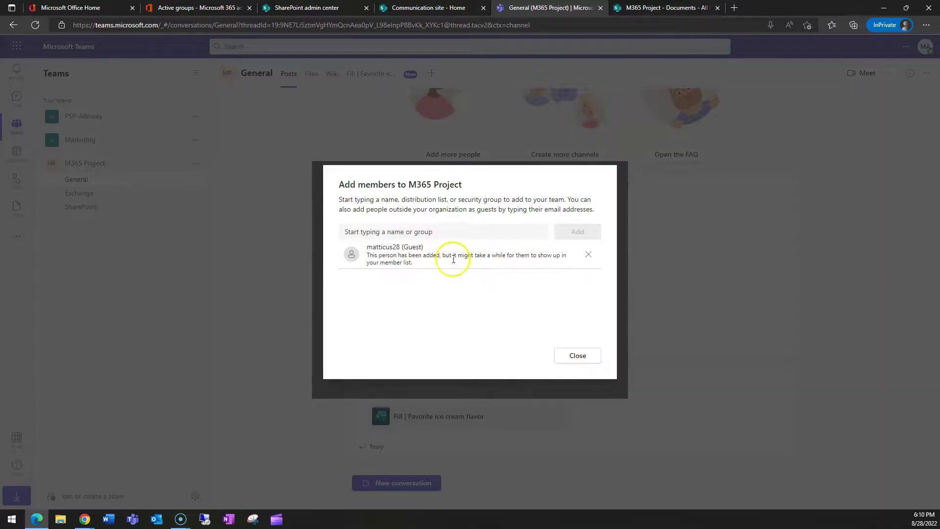
click(577, 356)
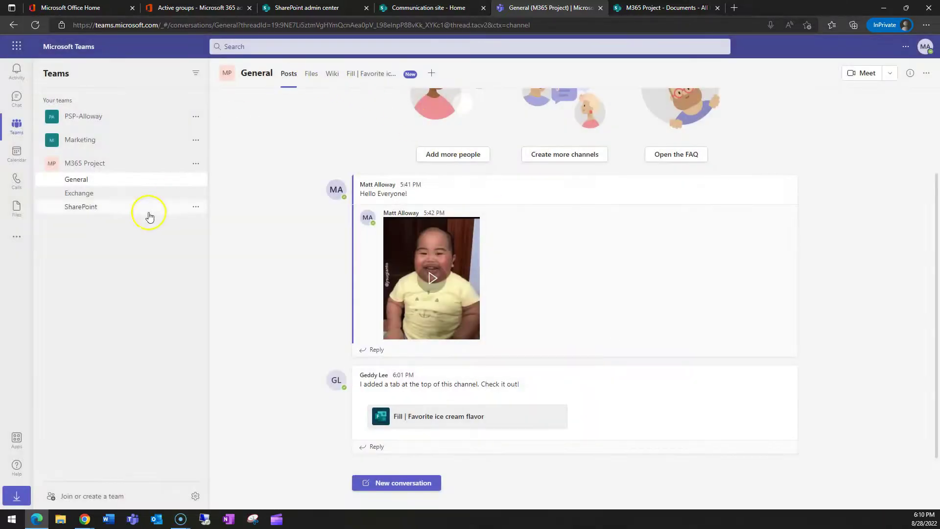
Step: Open M365 Project's Manage team page and expand Members and guests
click(195, 167)
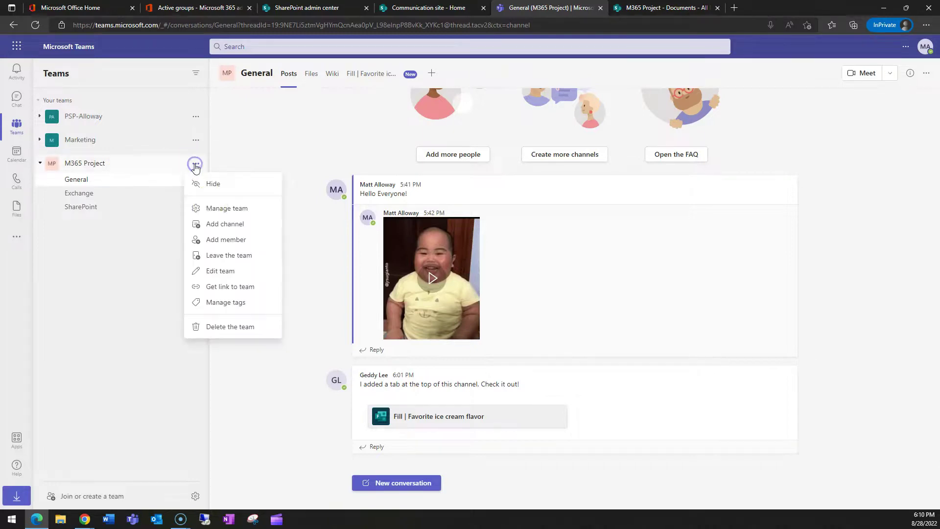
click(233, 215)
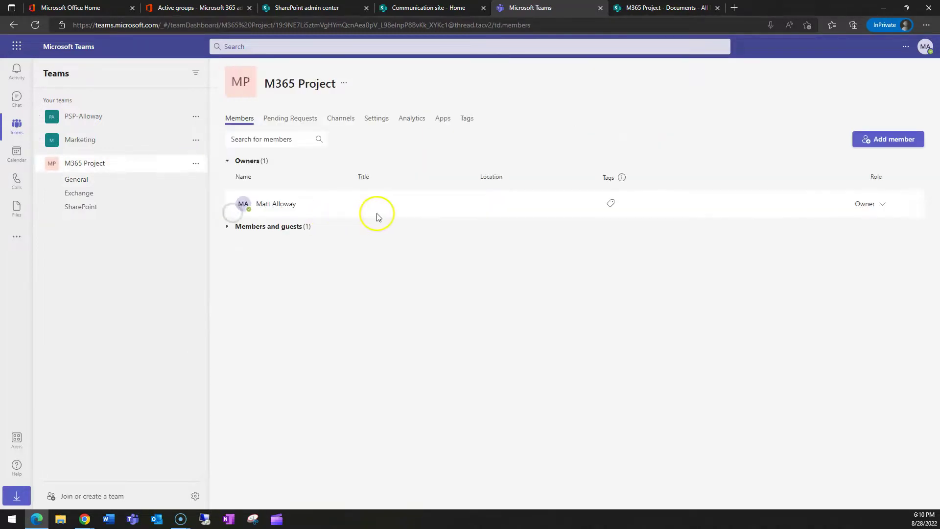
click(275, 227)
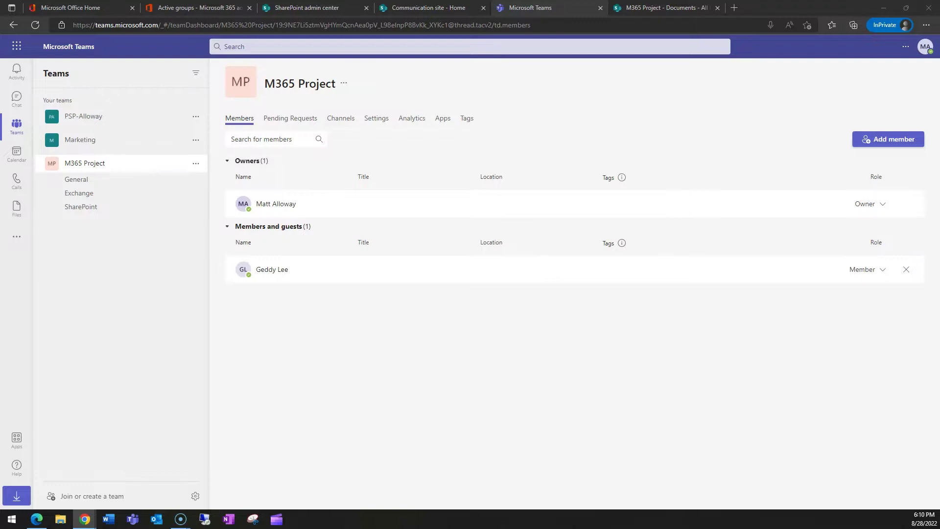
drag(317, 68, 339, 68)
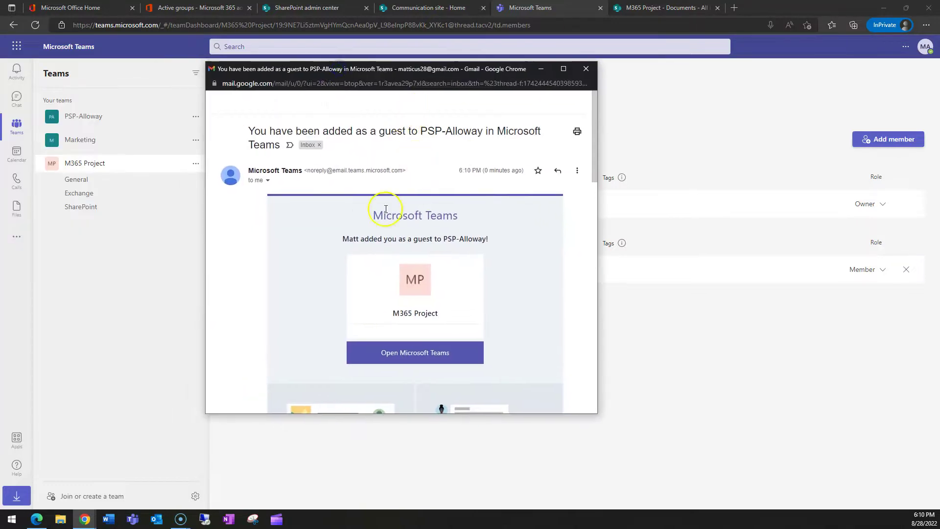
Step: Follow the invitation email's Open Microsoft Teams link, then close the Gmail window
scroll(450, 282, down, 8)
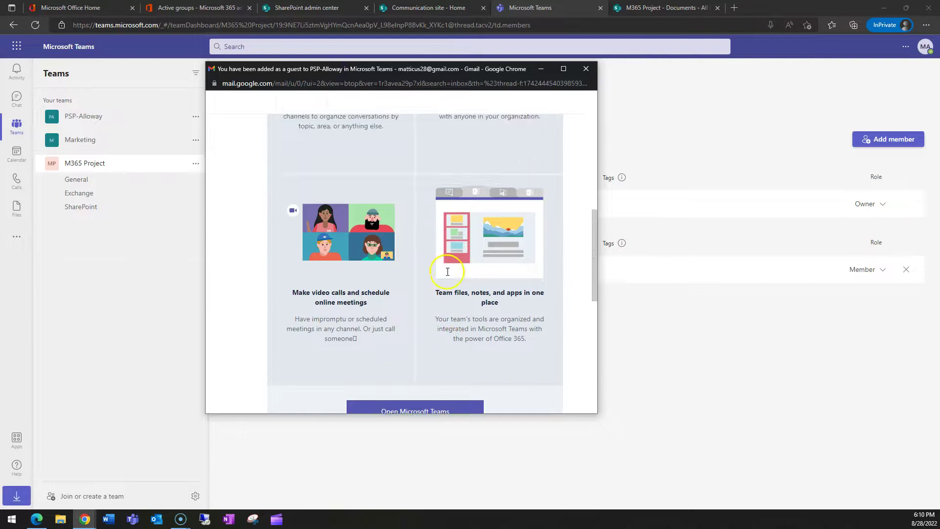
scroll(445, 266, up, 10)
click(404, 357)
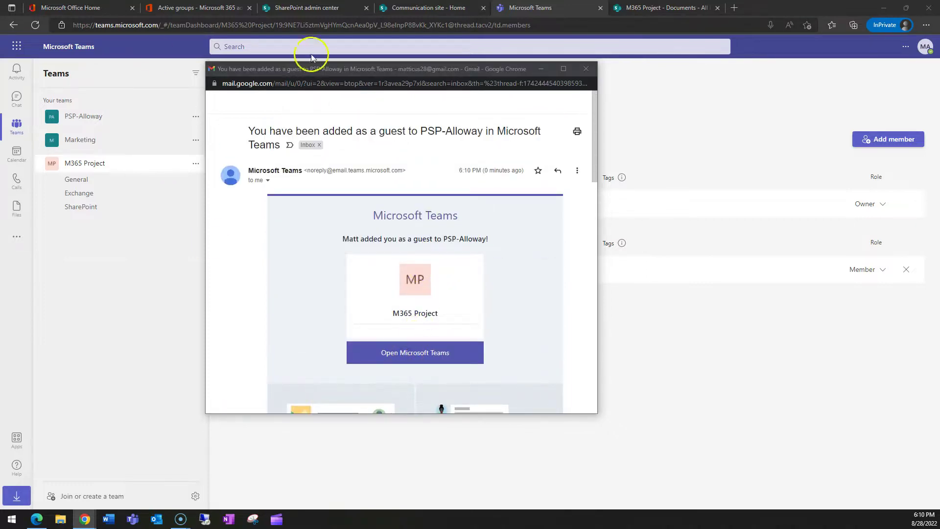
click(585, 68)
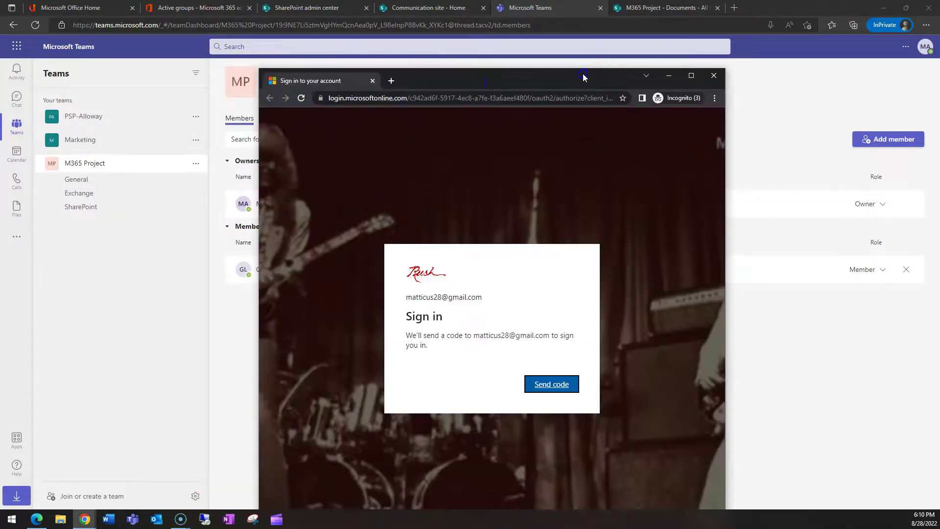
Step: Request a one-time sign-in code by email and clear a wrong paste from the code field
double_click(583, 77)
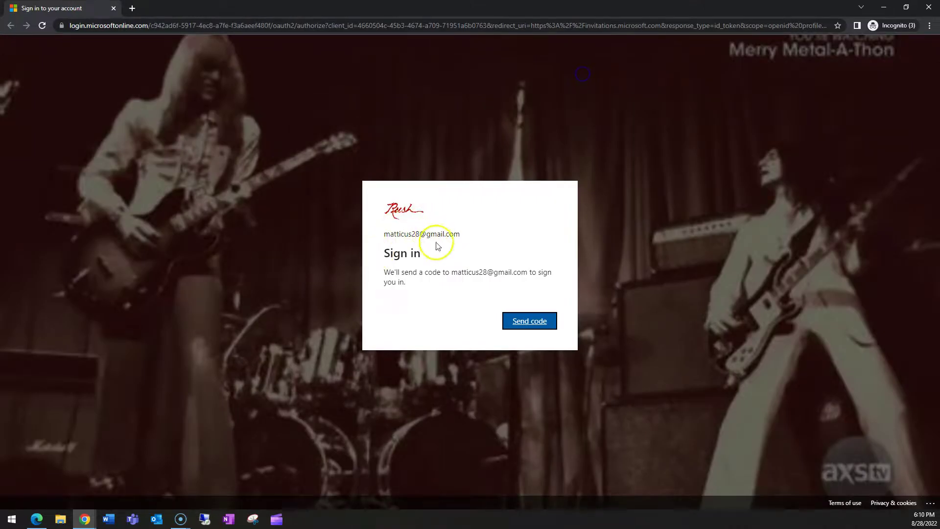
click(529, 321)
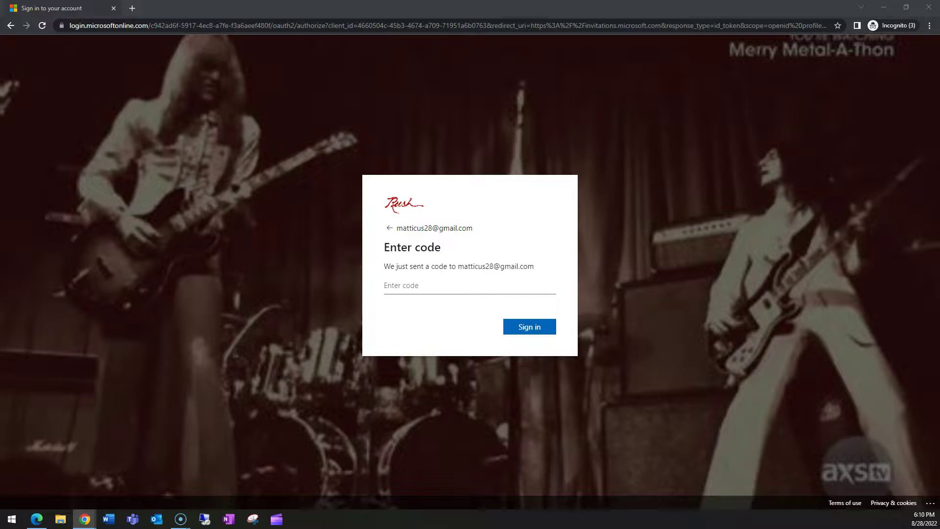
click(430, 283)
text(https://forms.of)
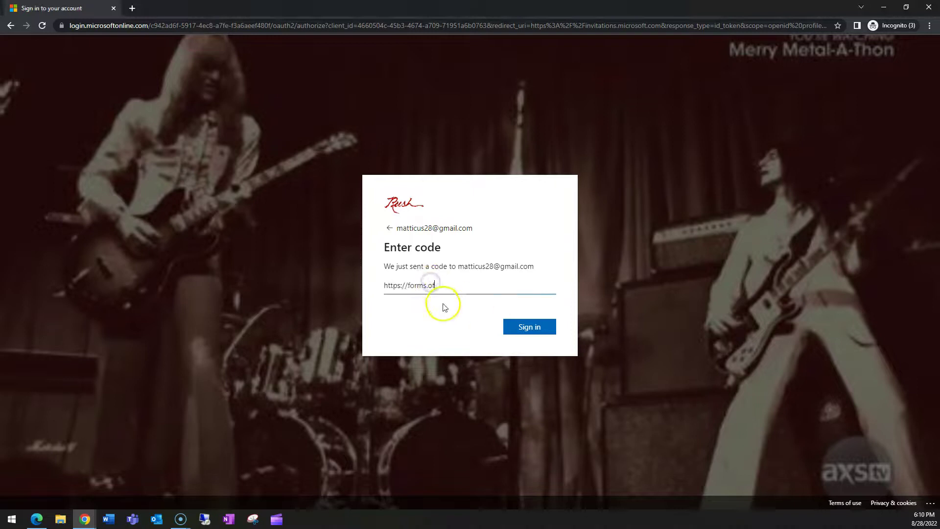
drag(443, 283, 354, 284)
key(BackSpace)
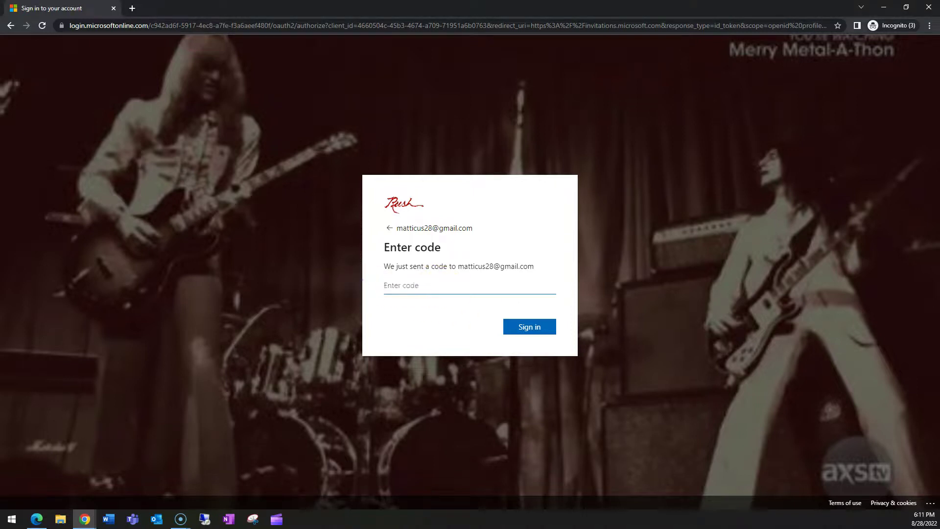
Step: Submit the emailed verification code and accept PSP-Alloway's permission request
click(403, 287)
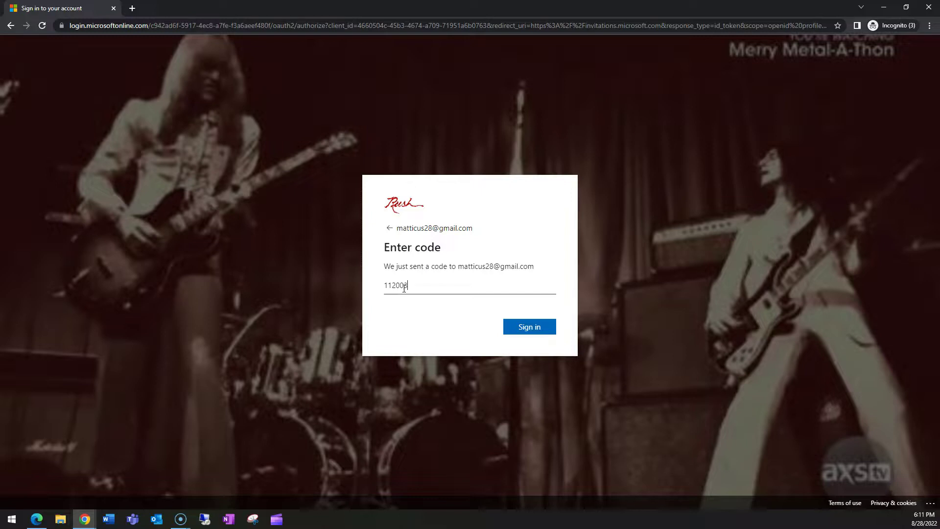
key(Return)
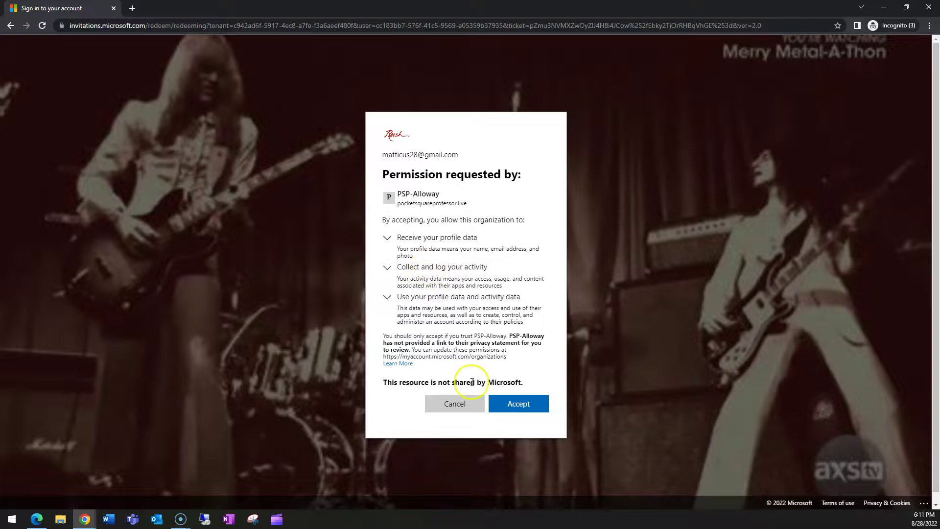
click(525, 408)
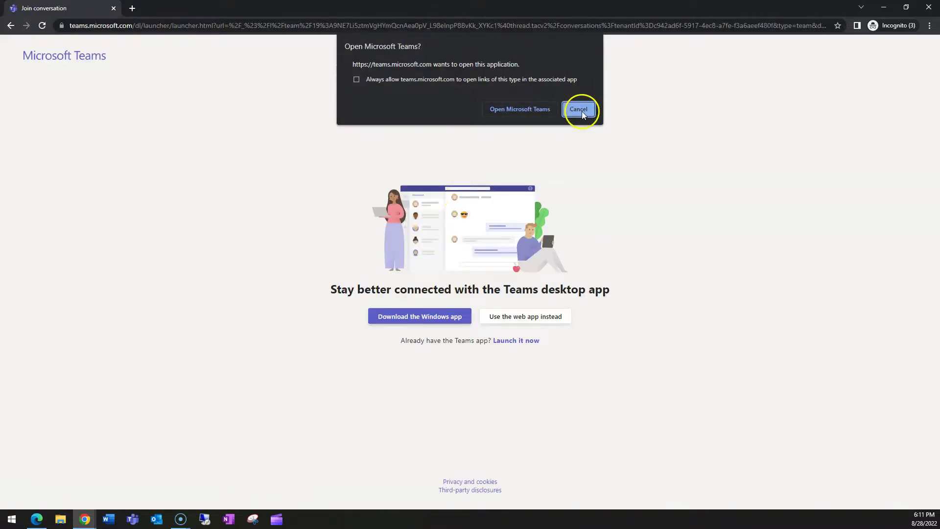
Step: Continue in Teams on the web instead of the desktop app and check the signed-in account
click(581, 110)
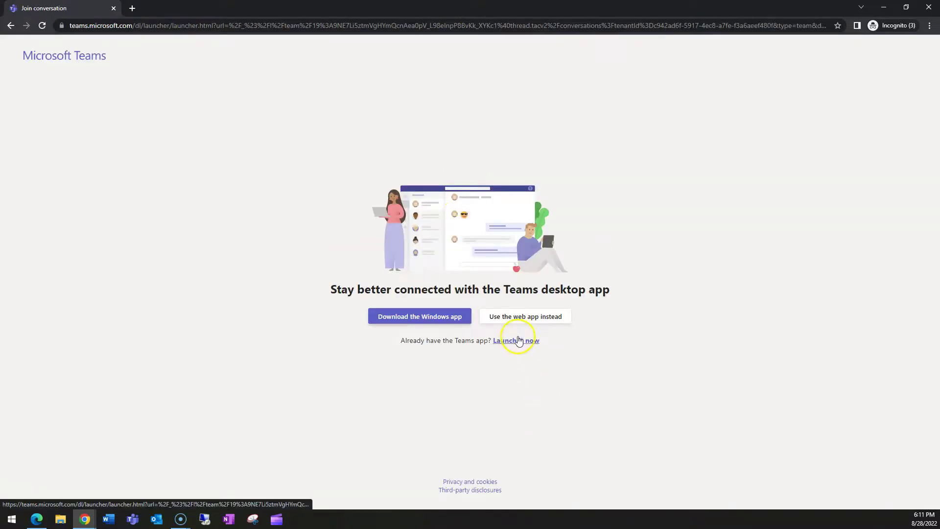
click(527, 317)
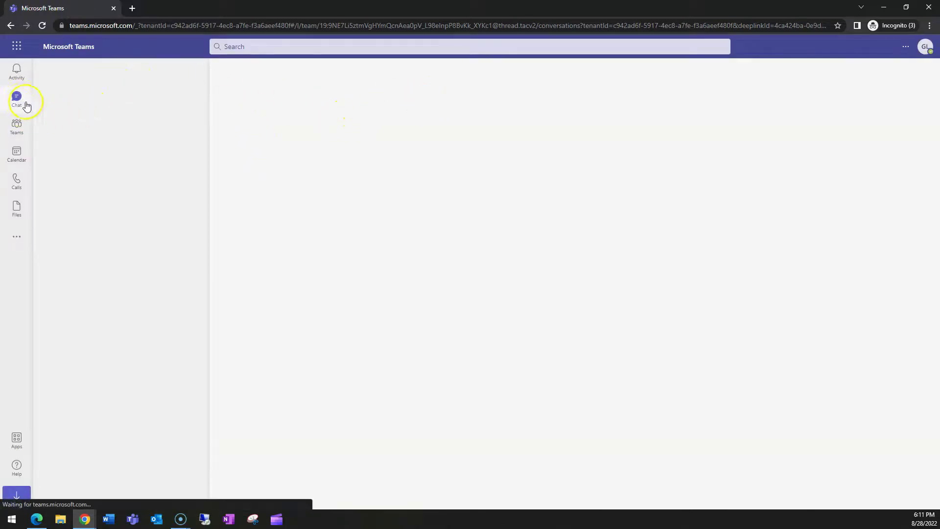
click(924, 46)
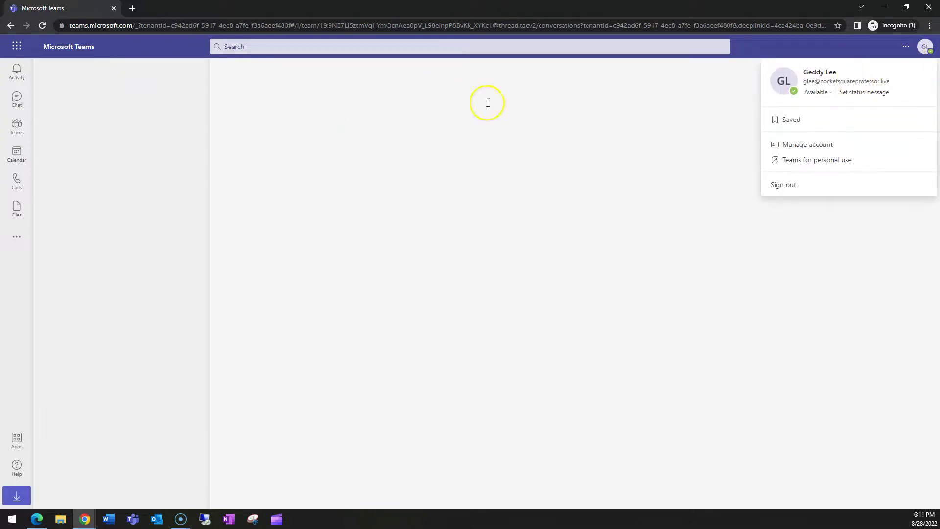
click(925, 47)
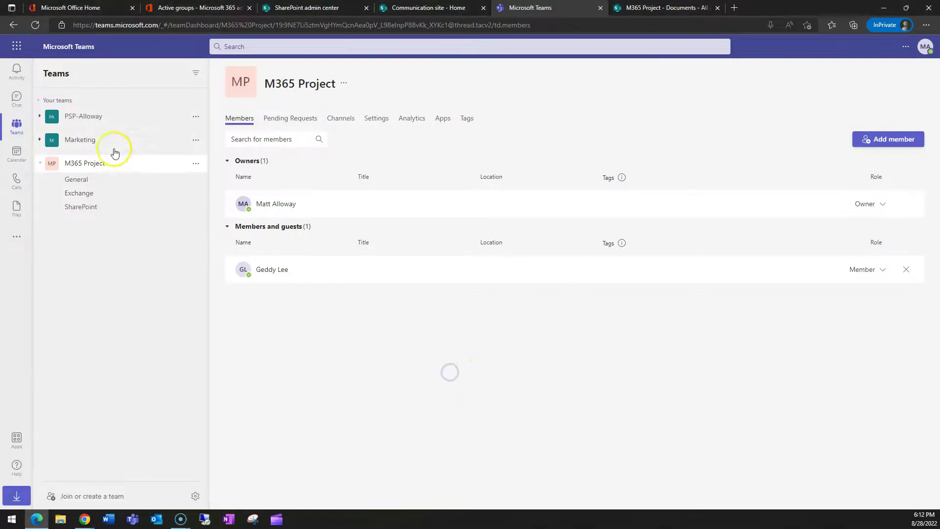
Step: Expand Members and guests on the M365 Project Members tab to see one owner and one member
click(299, 119)
click(242, 120)
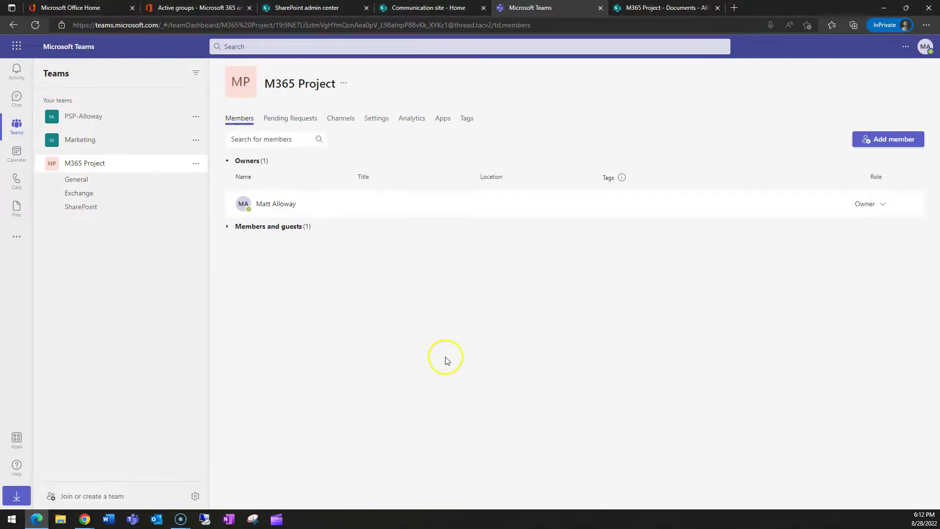
click(248, 225)
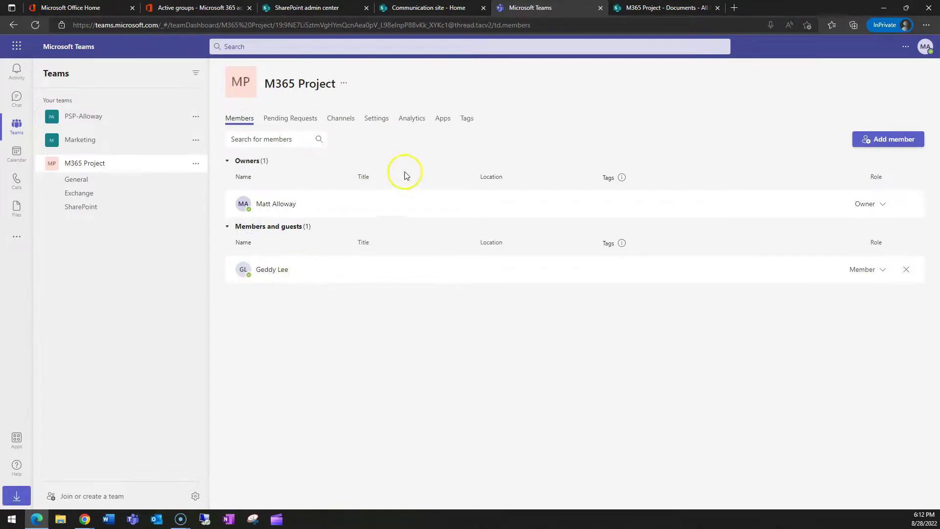
Step: In Azure Active Directory Users, open the invited account's profile to confirm it is a Guest user
click(193, 7)
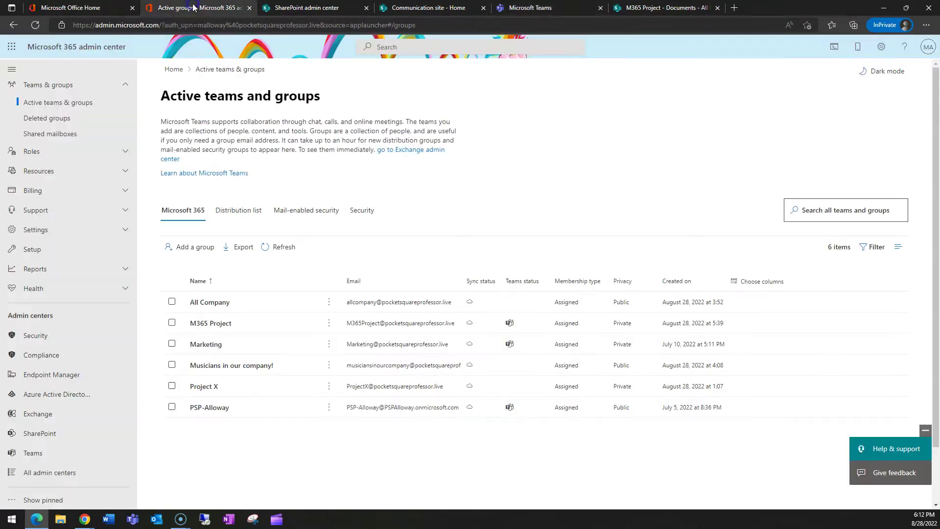
click(70, 393)
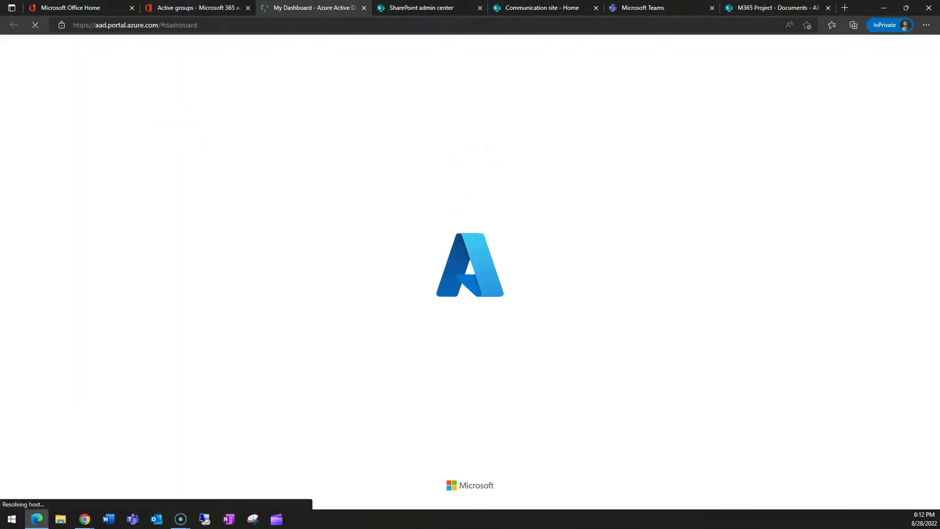
click(29, 140)
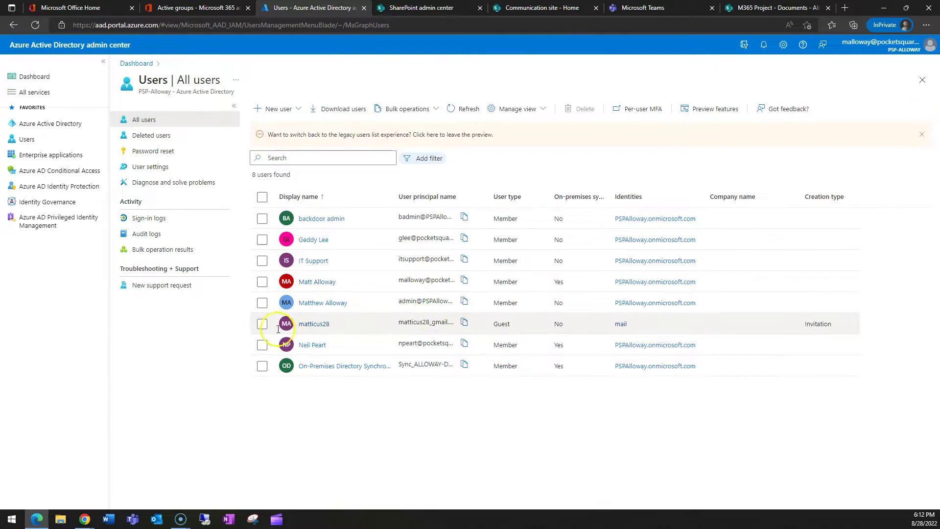
click(516, 323)
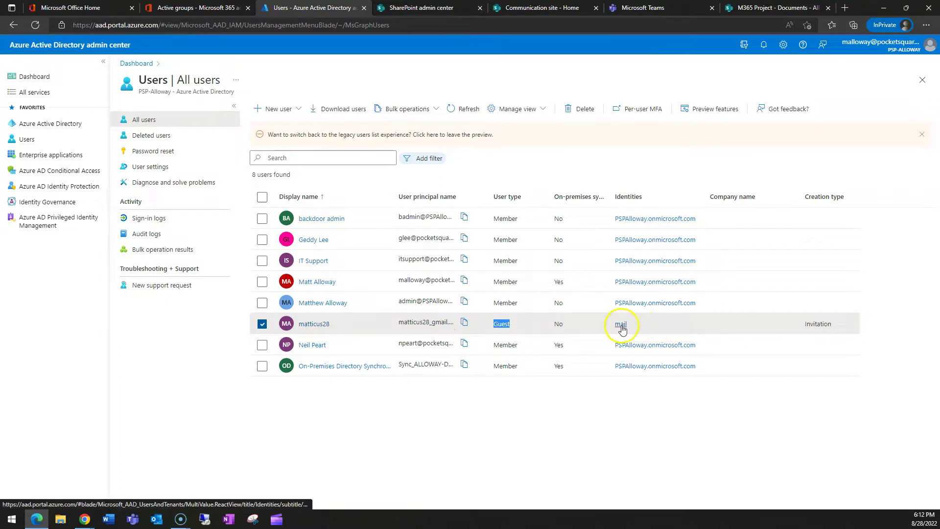
click(318, 324)
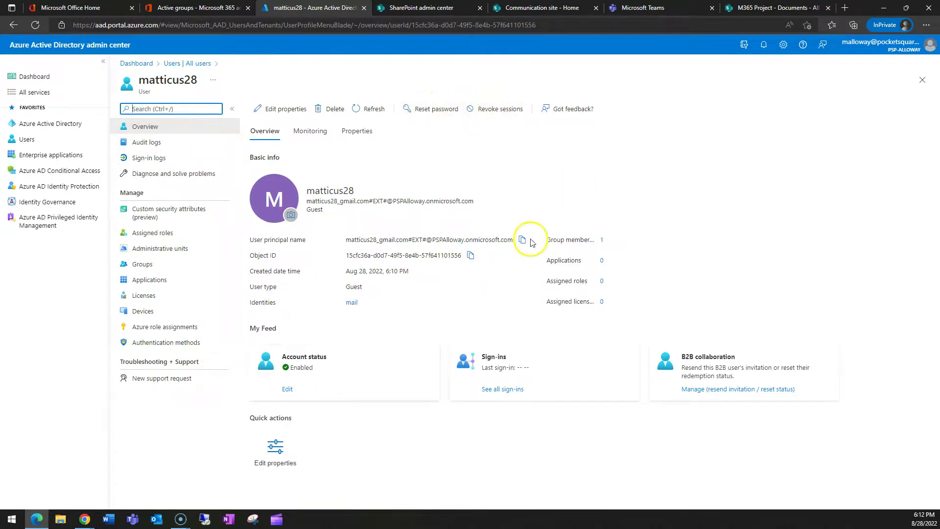
click(177, 67)
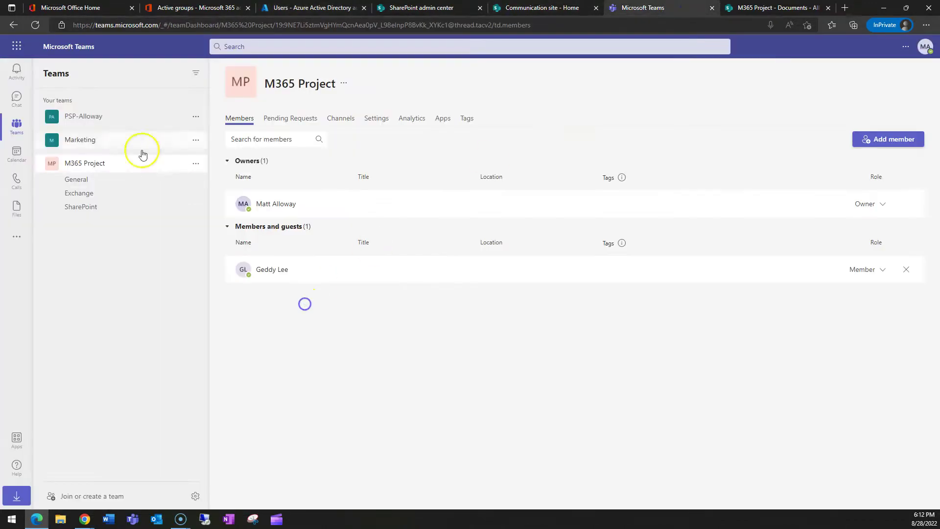
Step: Refresh the M365 Project Members tab and view the guest's profile card under Members and guests
click(36, 25)
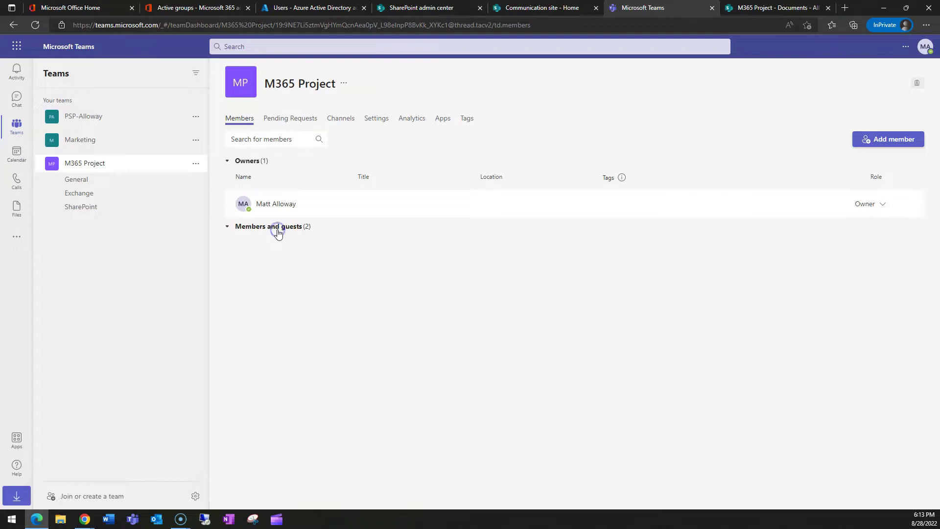
click(275, 228)
mouse_move(291, 273)
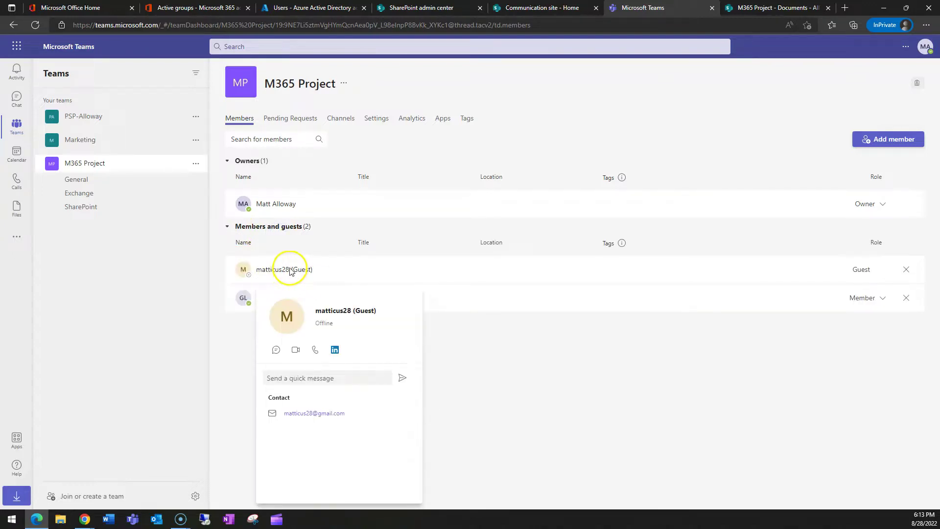
click(565, 374)
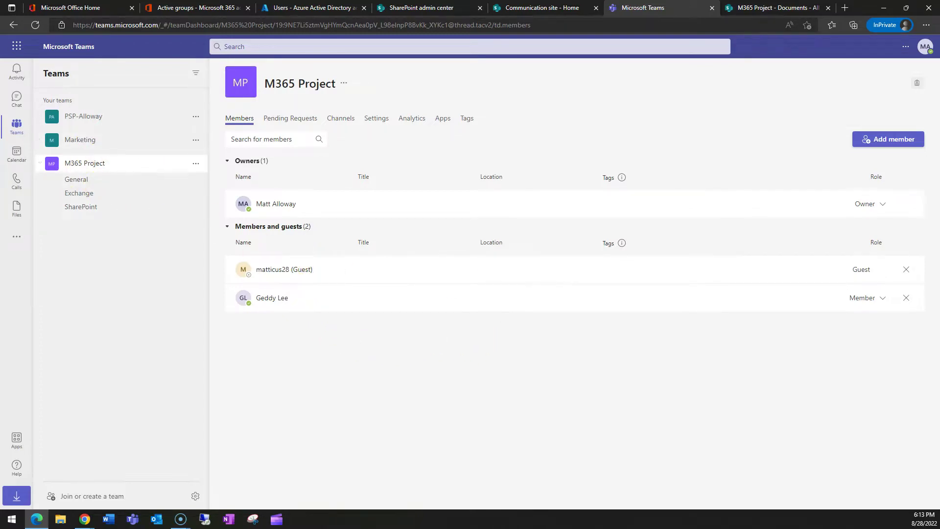
key(super+d)
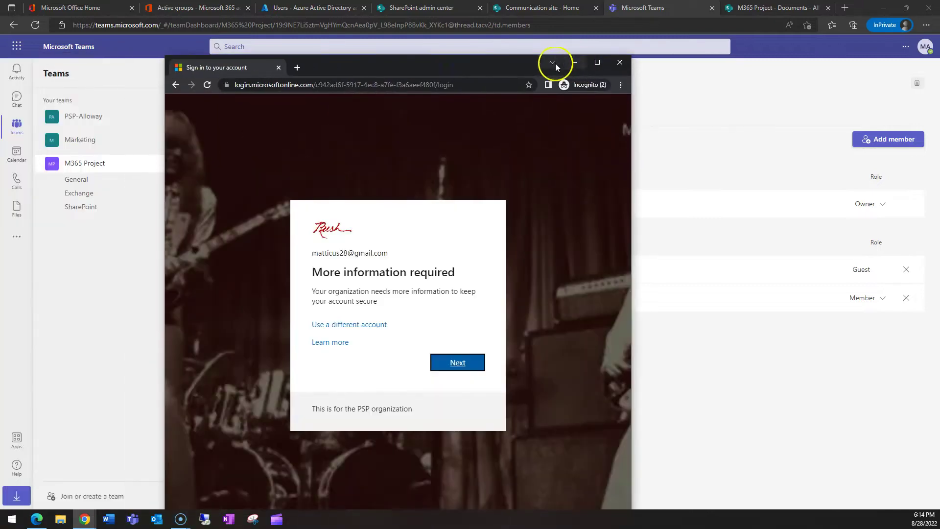
Step: Link Microsoft Authenticator to the guest account by scanning the setup QR code
double_click(510, 63)
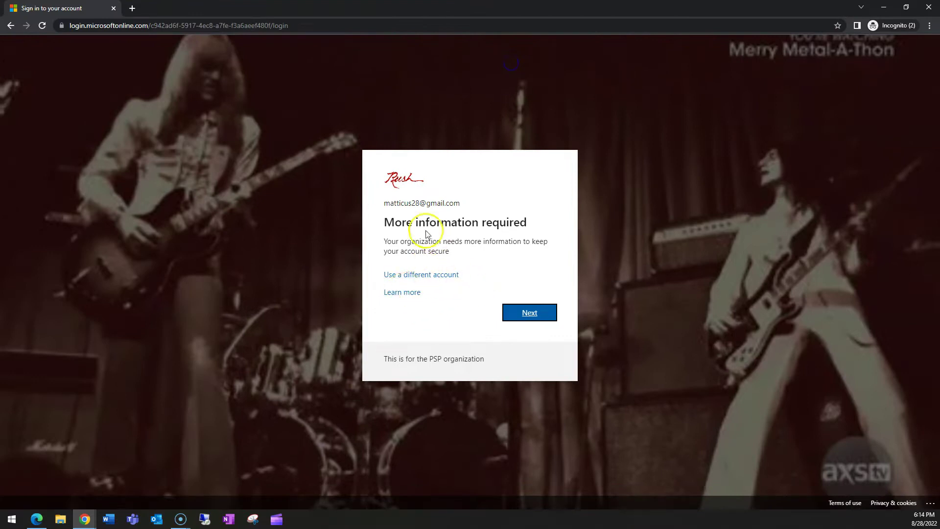
click(532, 313)
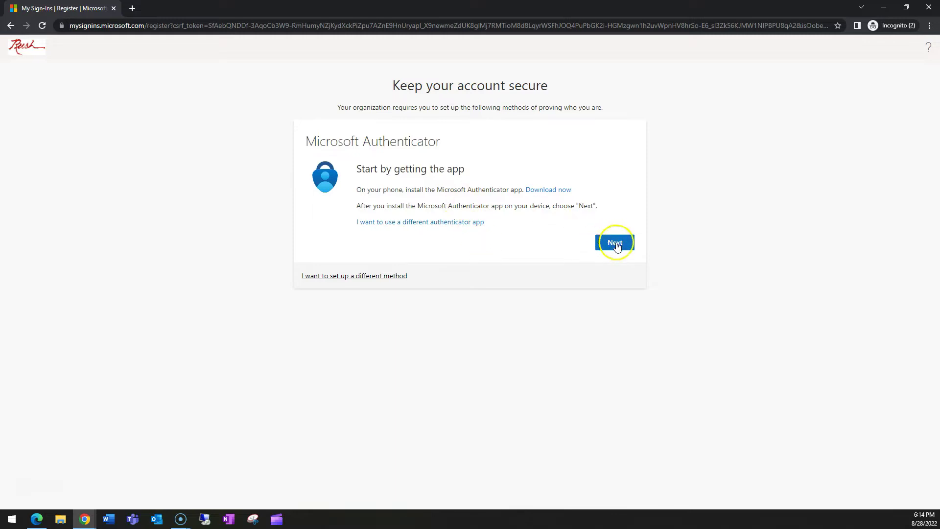
click(616, 244)
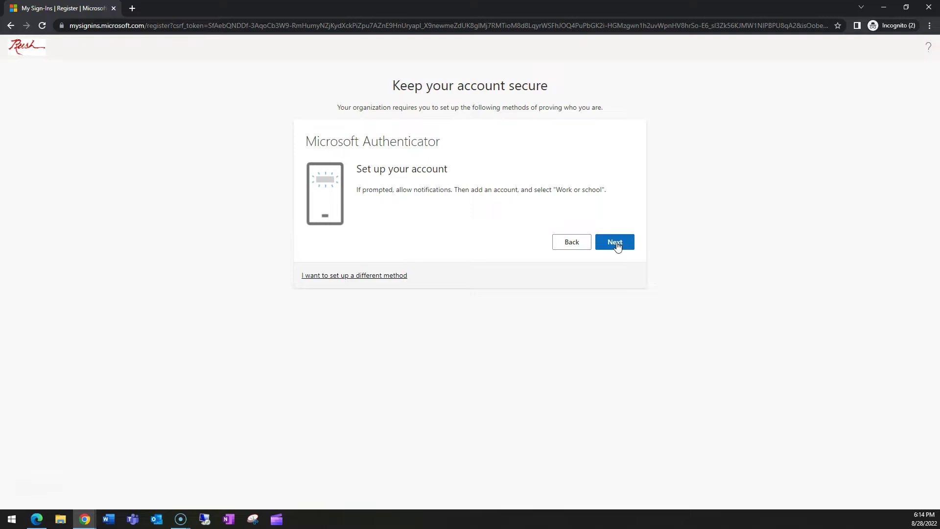
click(617, 245)
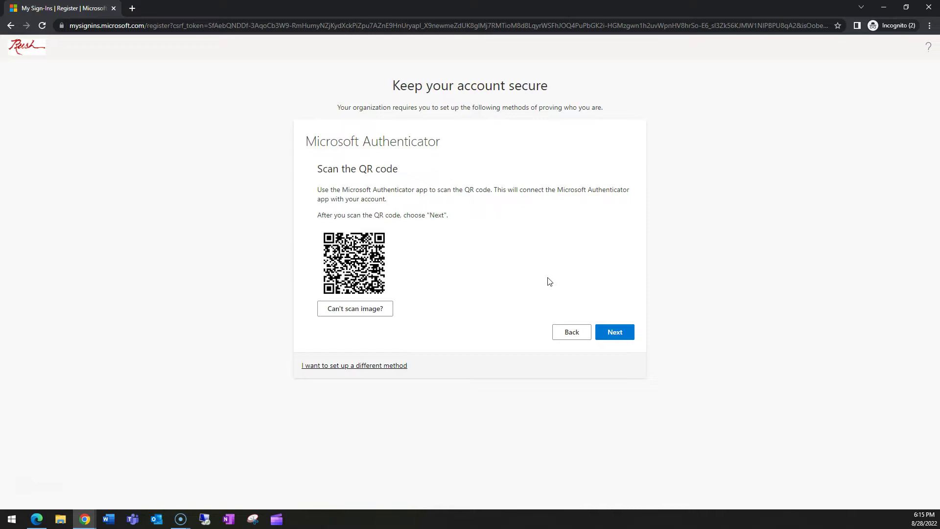
click(616, 332)
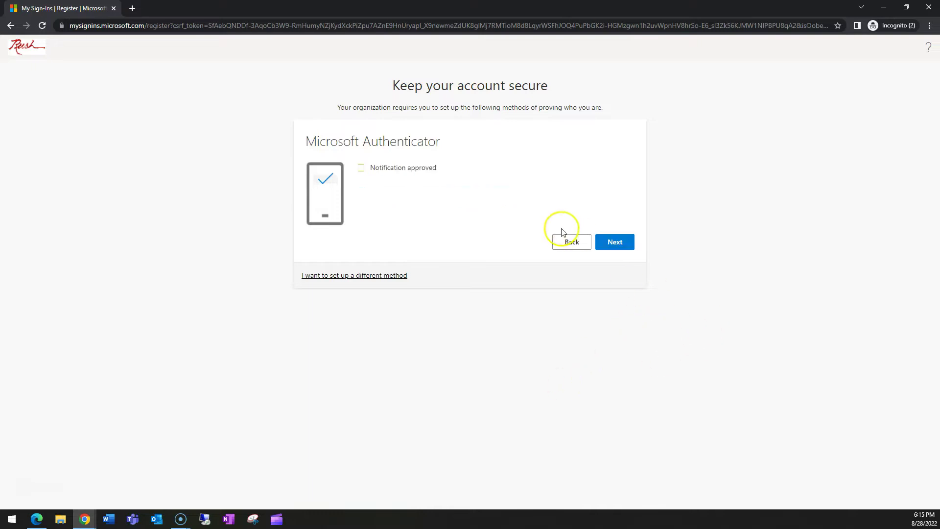
Step: Complete the approved Authenticator registration so Teams opens on the M365 Project General channel
click(625, 243)
click(624, 235)
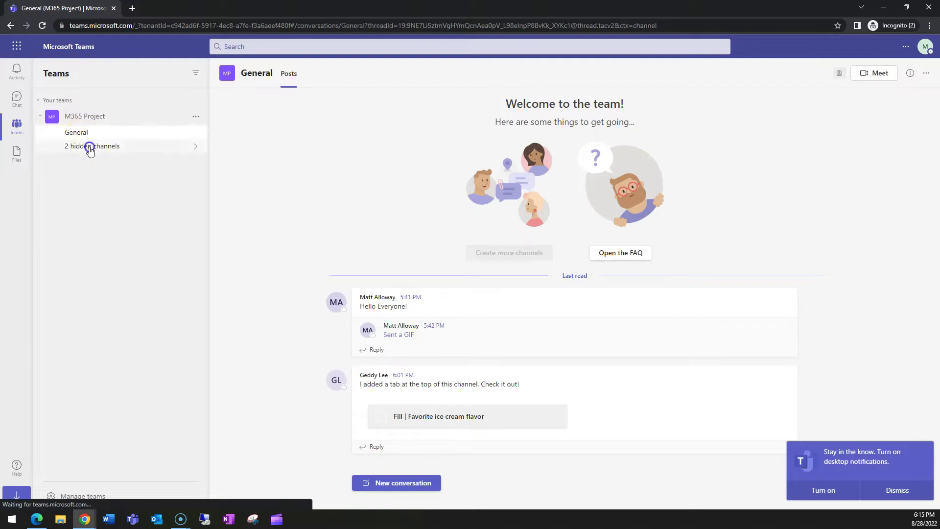
Step: Show the hidden Exchange and SharePoint channels, then open the Exchange channel's posts
click(147, 147)
click(238, 152)
click(87, 157)
click(240, 165)
click(142, 160)
click(109, 147)
click(104, 157)
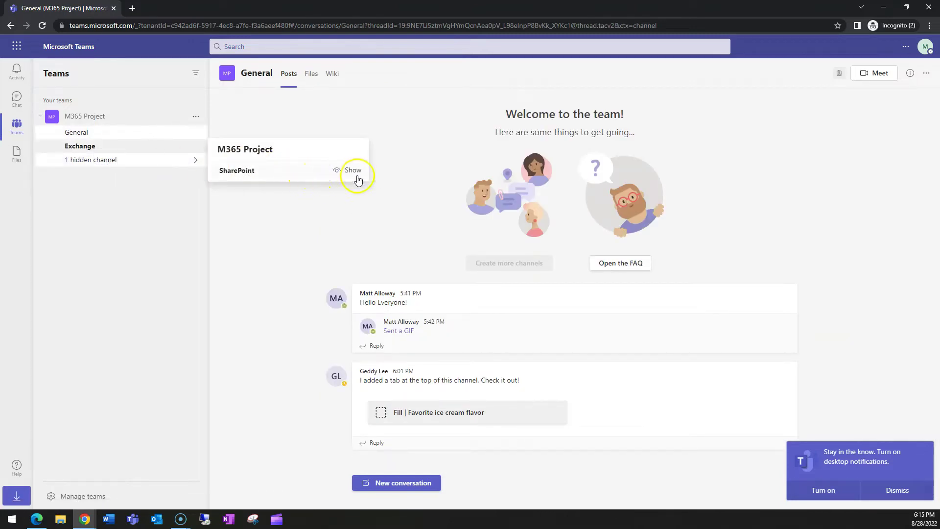
click(356, 170)
click(89, 150)
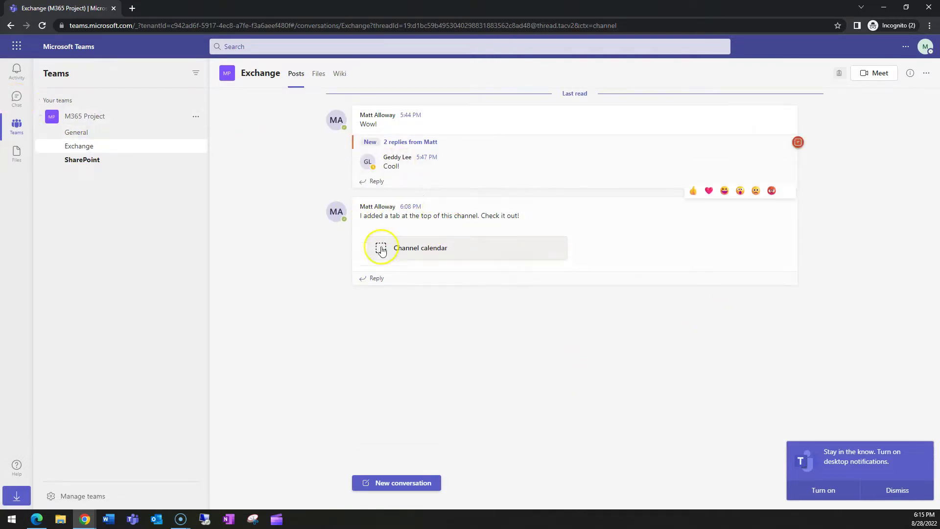
Step: Post 'Hello all!' as the guest in the Exchange channel, then return to the owner's window
click(398, 484)
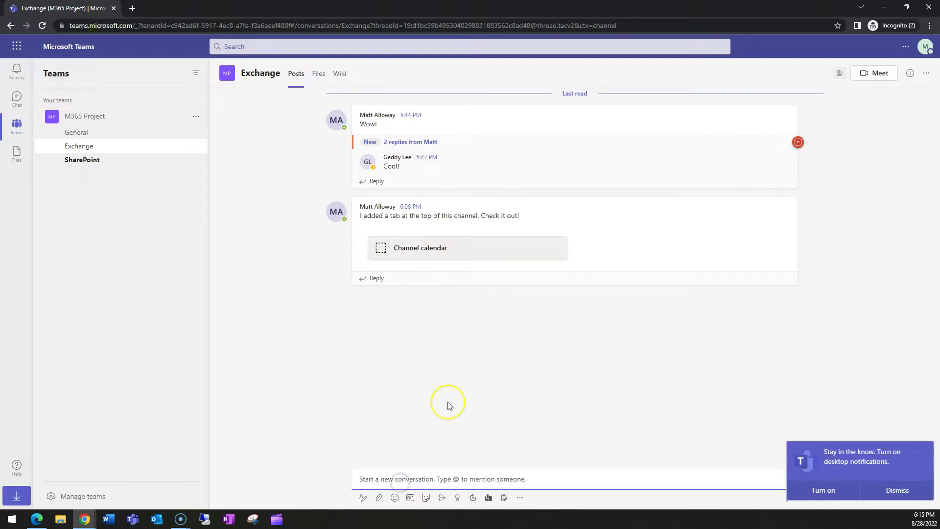
text(Hello all@)
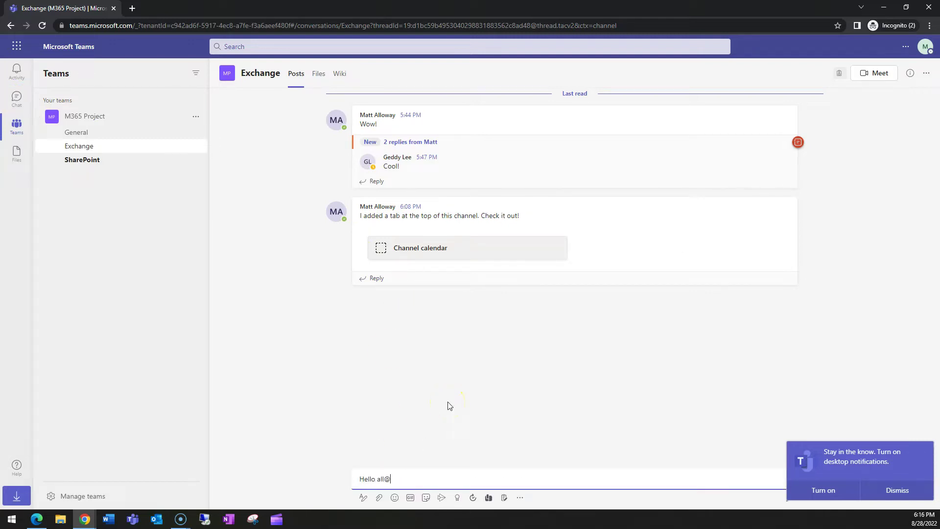
key(BackSpace)
key(Return)
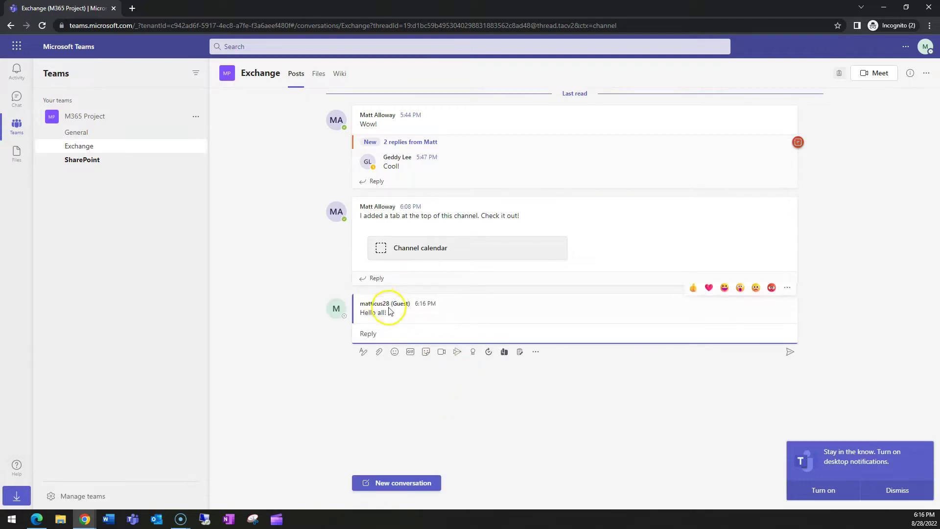
click(897, 490)
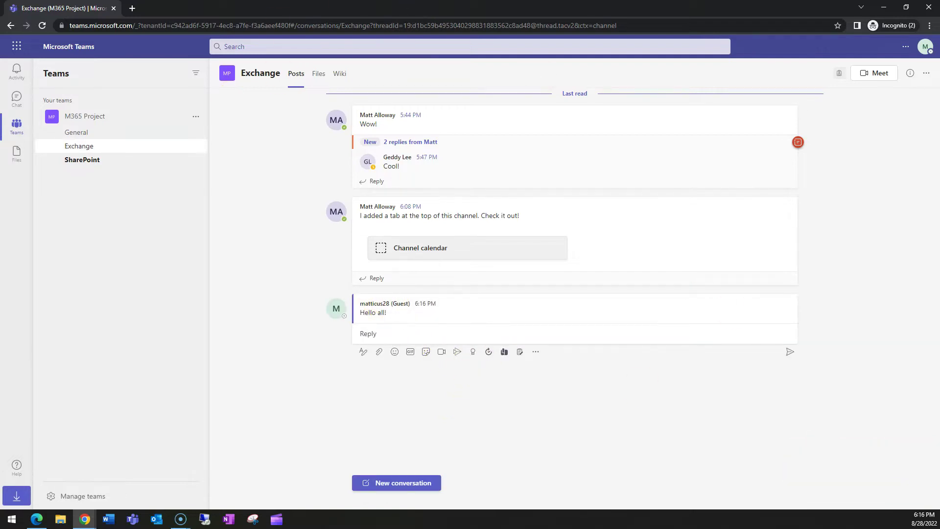
key(alt+Tab)
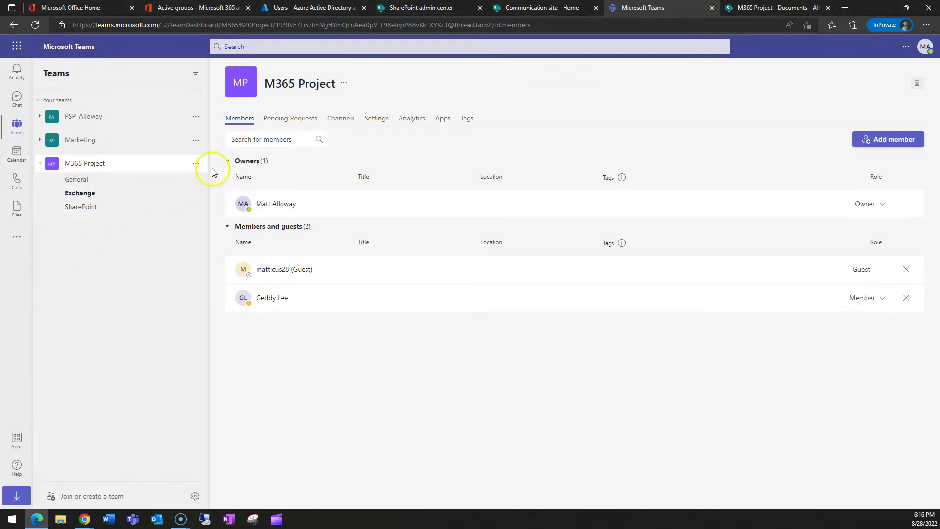
Step: Add a private channel named 'Internal Only' to M365 Project, skipping member addition
click(195, 163)
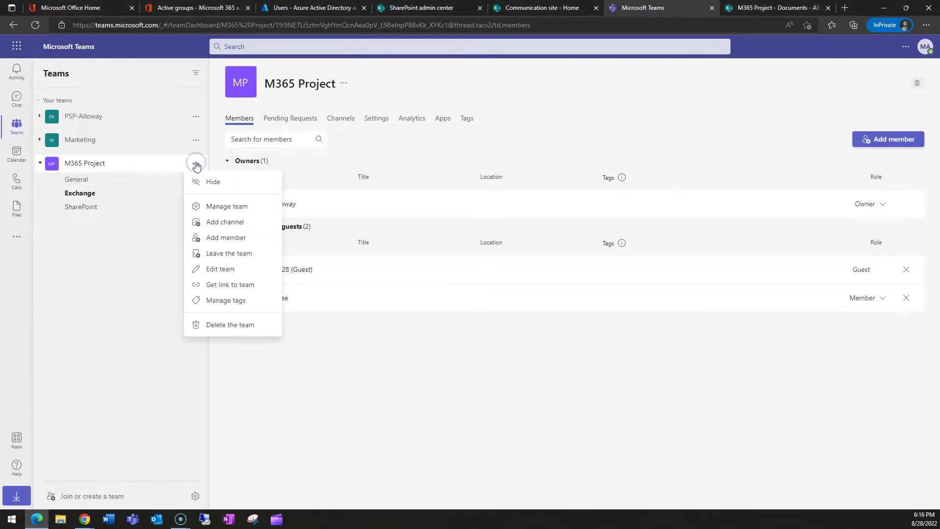
click(234, 221)
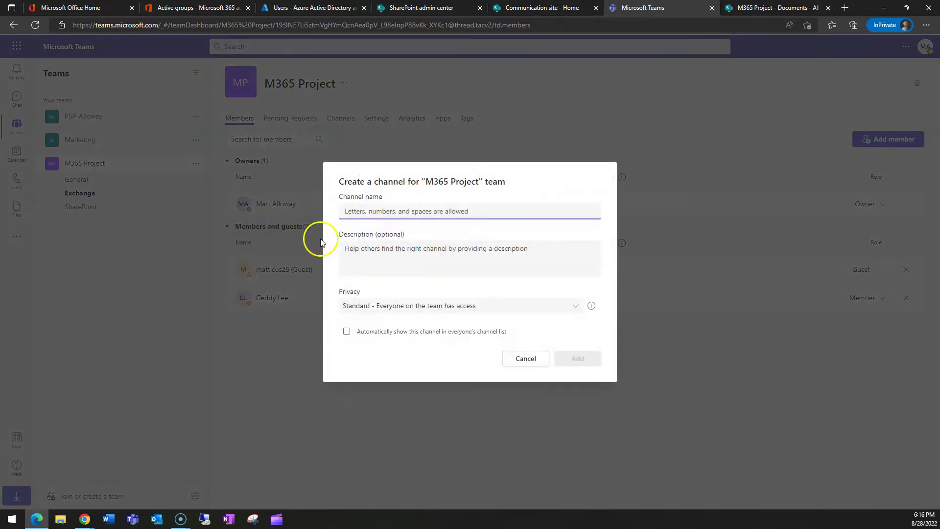
text(Internal Only)
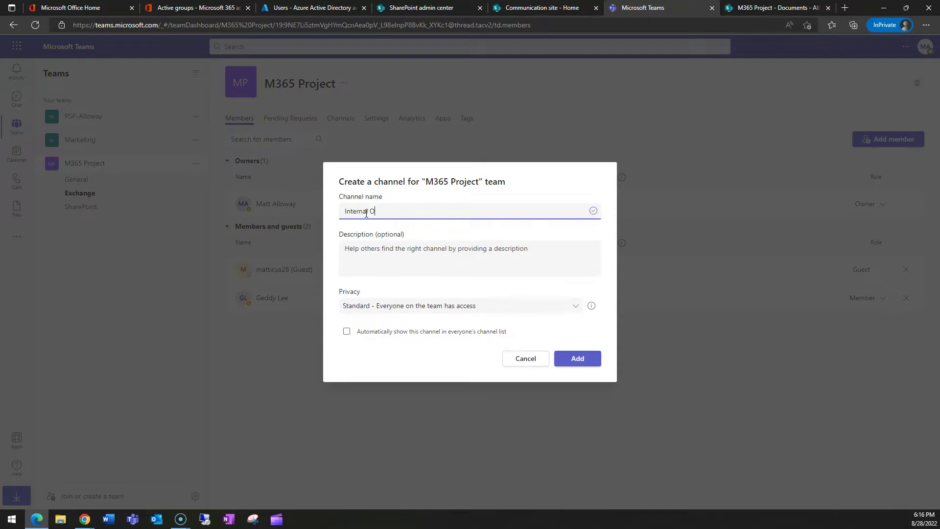
click(410, 310)
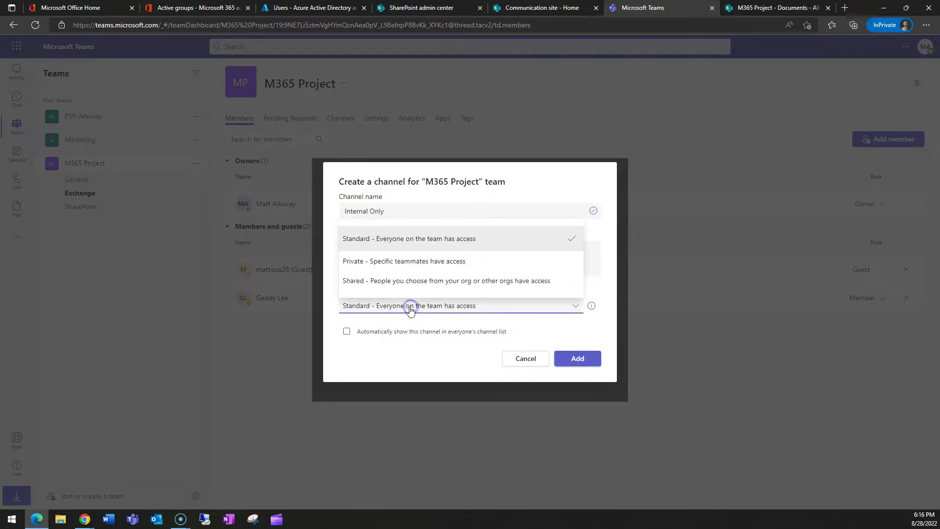
click(375, 265)
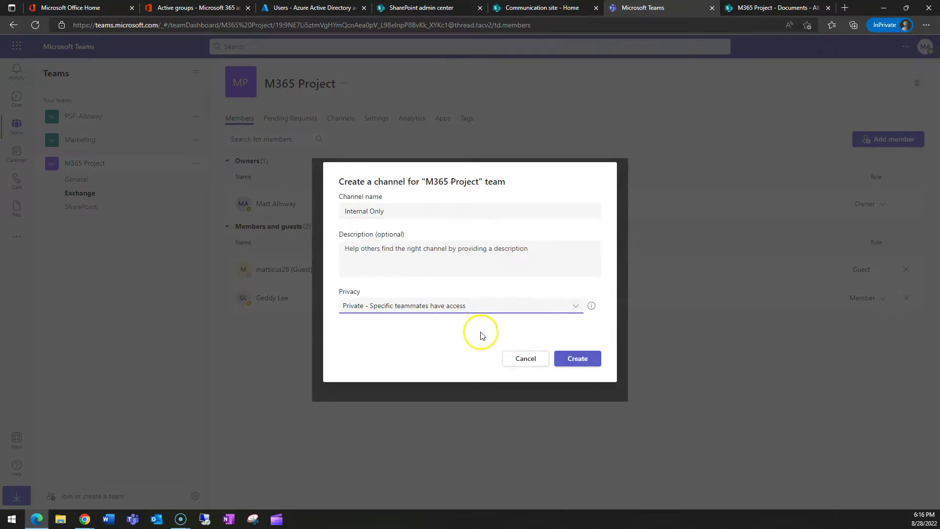
click(575, 359)
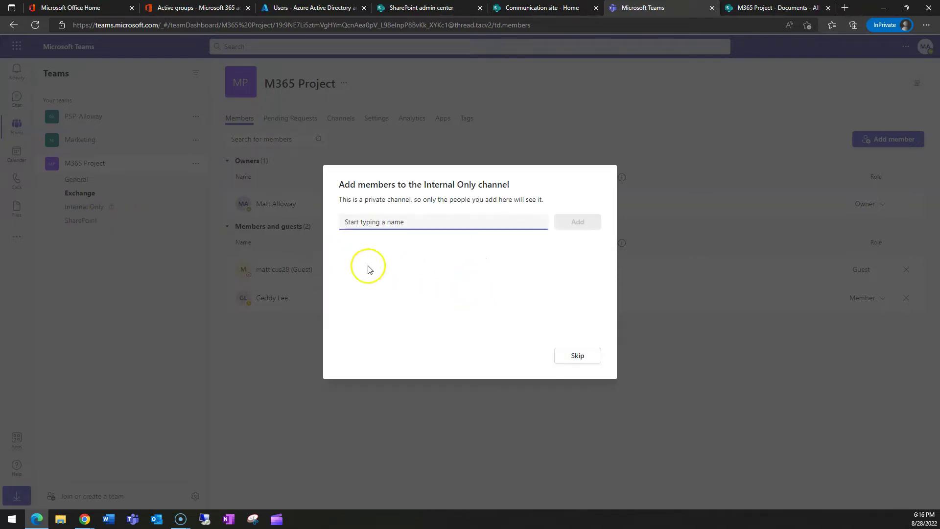
click(579, 354)
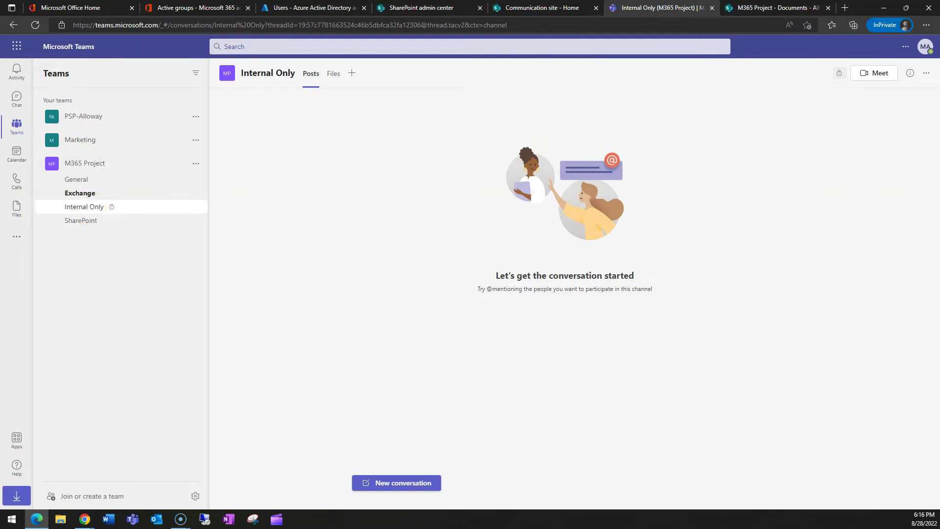
Step: Open the Internal Only channel's Files tab in SharePoint from the owner's Teams window
key(alt+Tab)
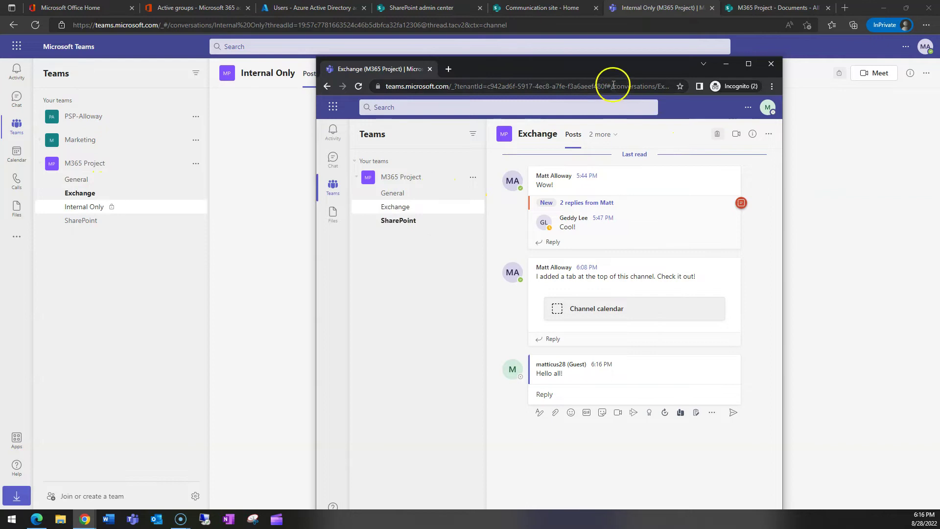
drag(614, 66, 550, 63)
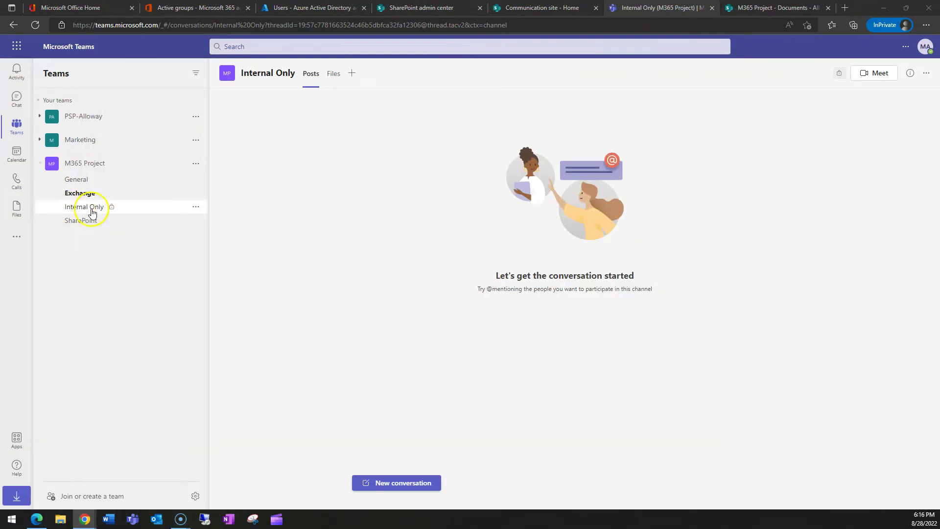
click(92, 207)
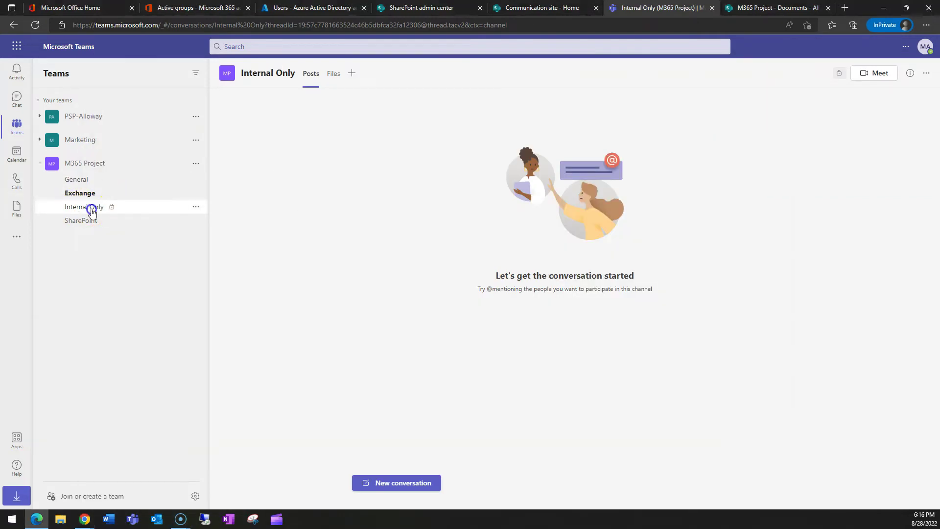
click(333, 73)
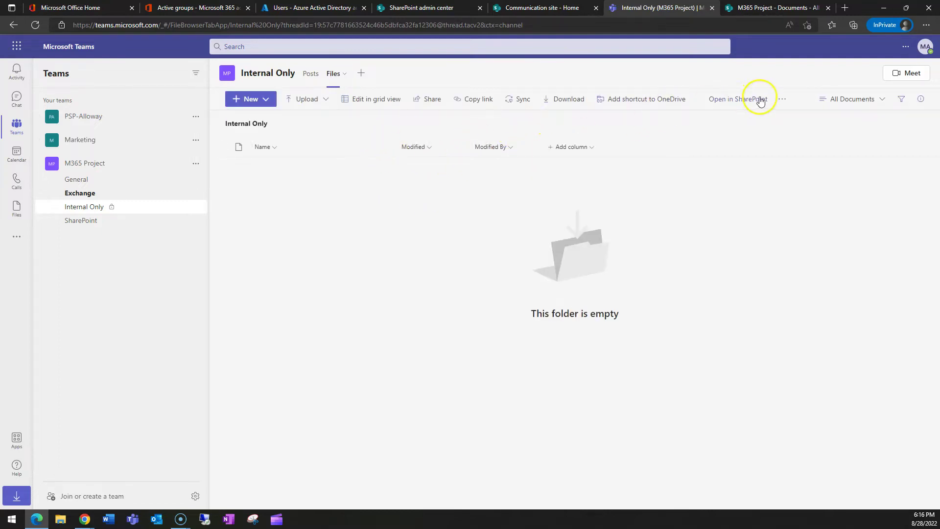
click(717, 99)
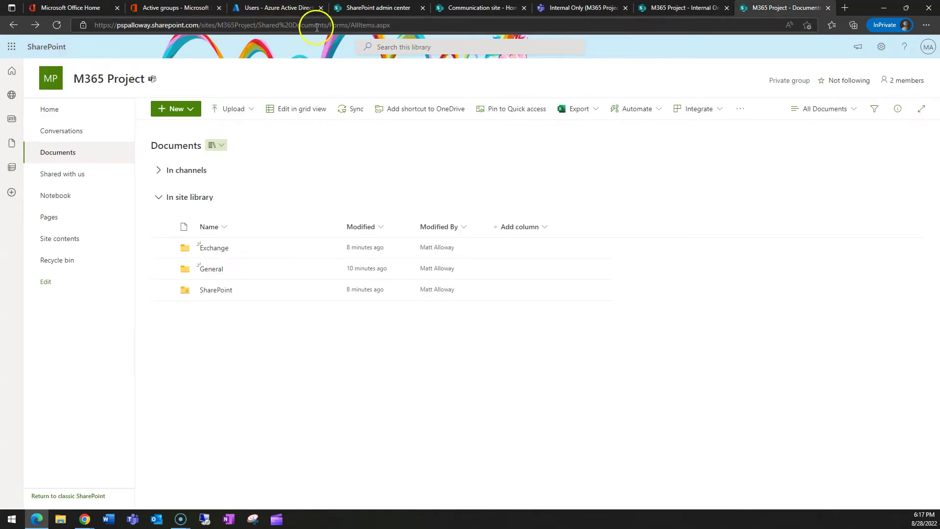
Step: Browse the Internal Only site's Documents library root in SharePoint
click(683, 8)
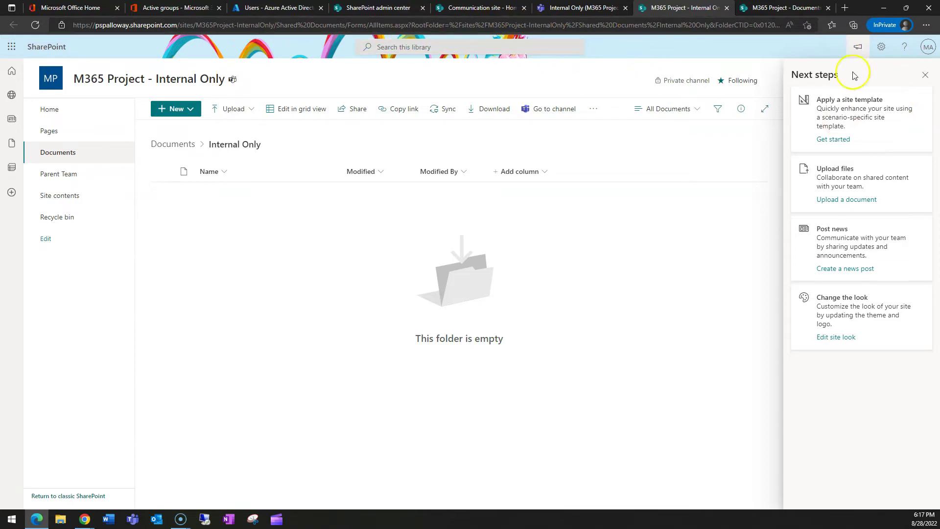
click(749, 7)
click(594, 8)
click(681, 7)
click(67, 152)
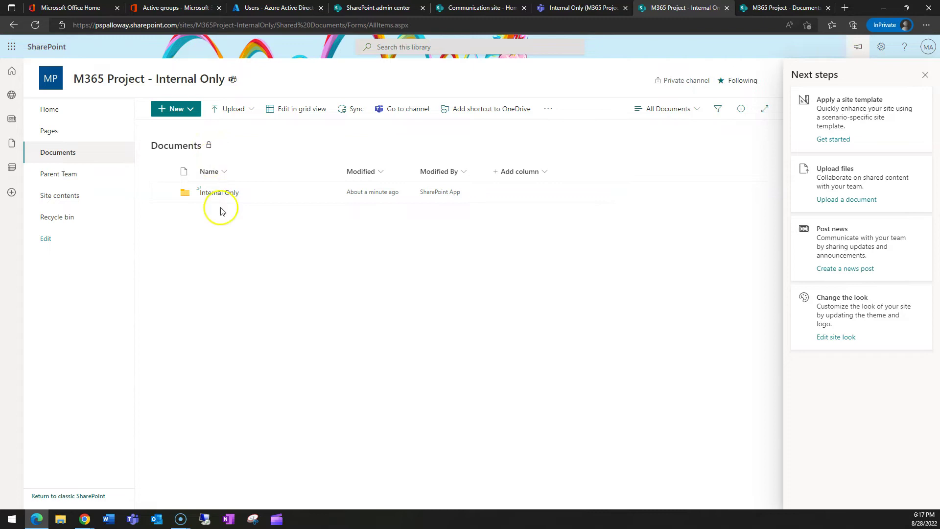
Step: Reload the M365 Project Documents library and expand In channels to reveal the Internal Only folder
click(580, 8)
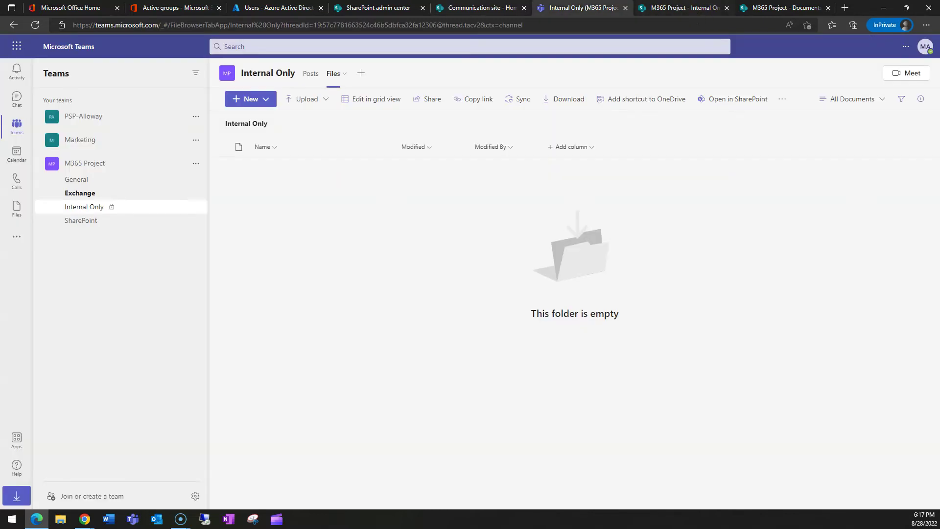
click(685, 7)
click(786, 7)
click(685, 8)
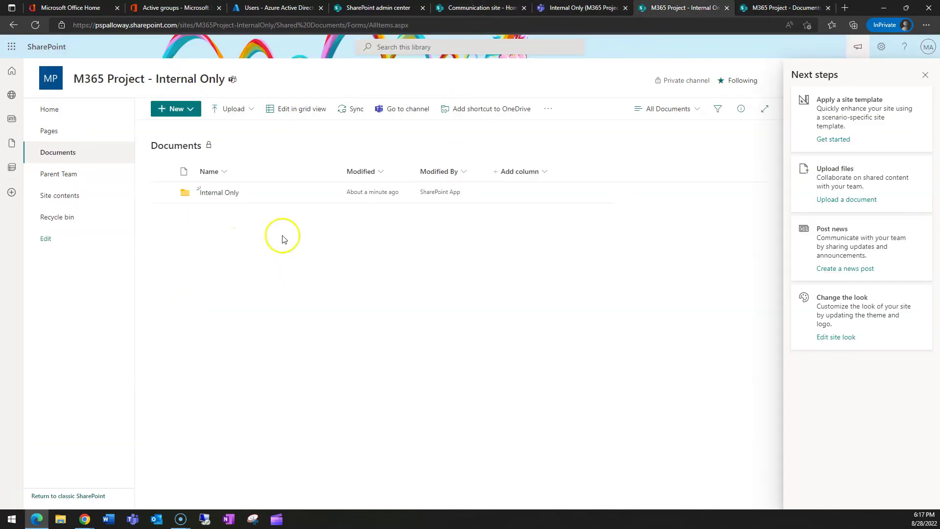
click(786, 7)
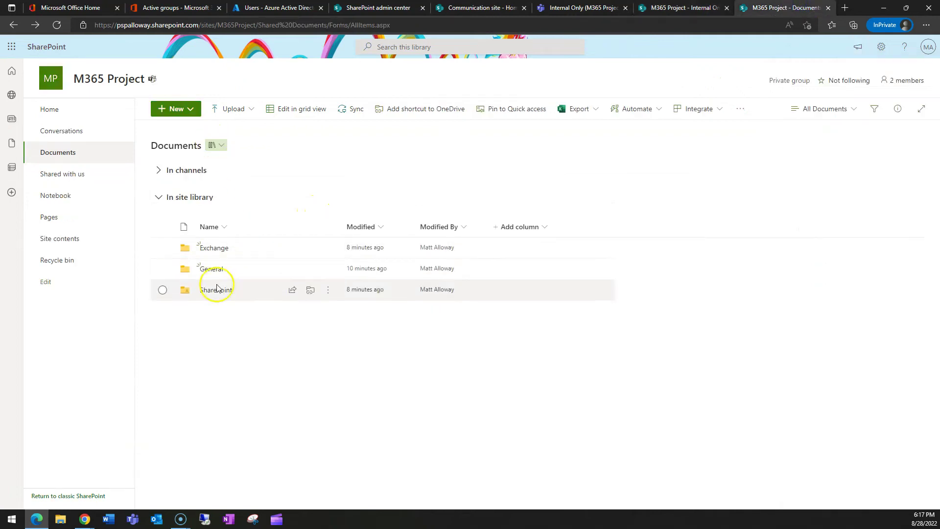
click(57, 25)
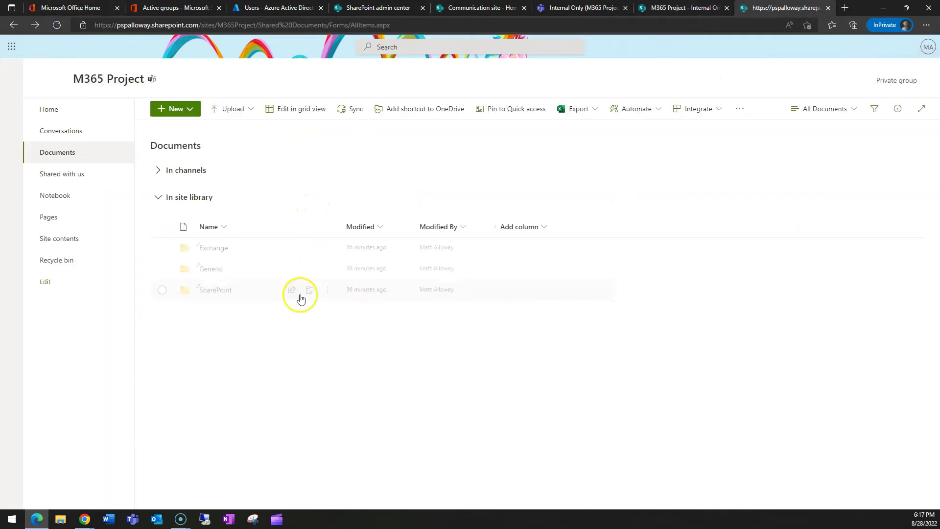
click(158, 171)
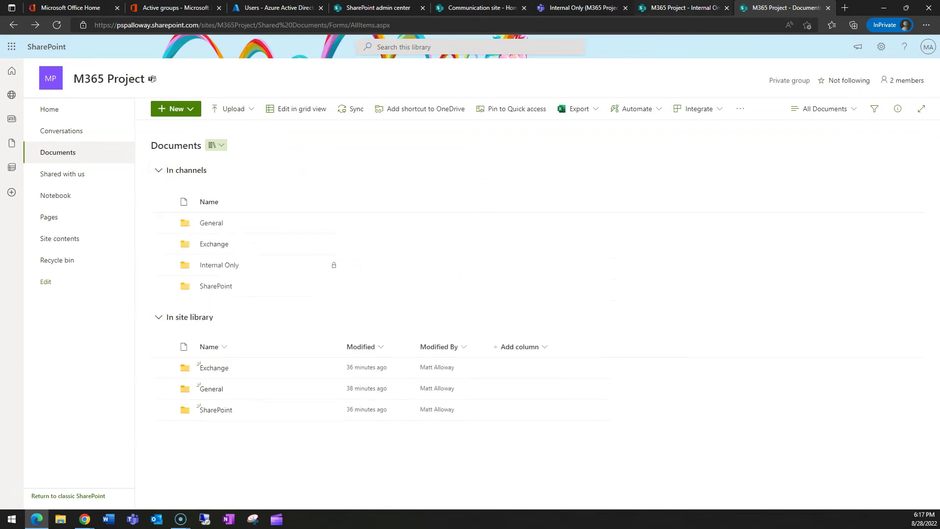
click(220, 264)
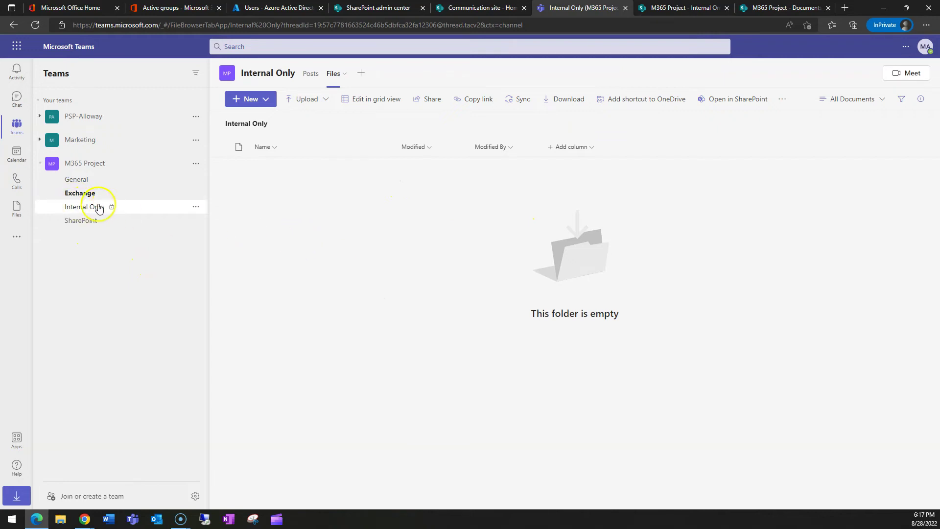
Step: Post 'That guest guy is annoying!' as a new conversation in the Internal Only channel
click(244, 99)
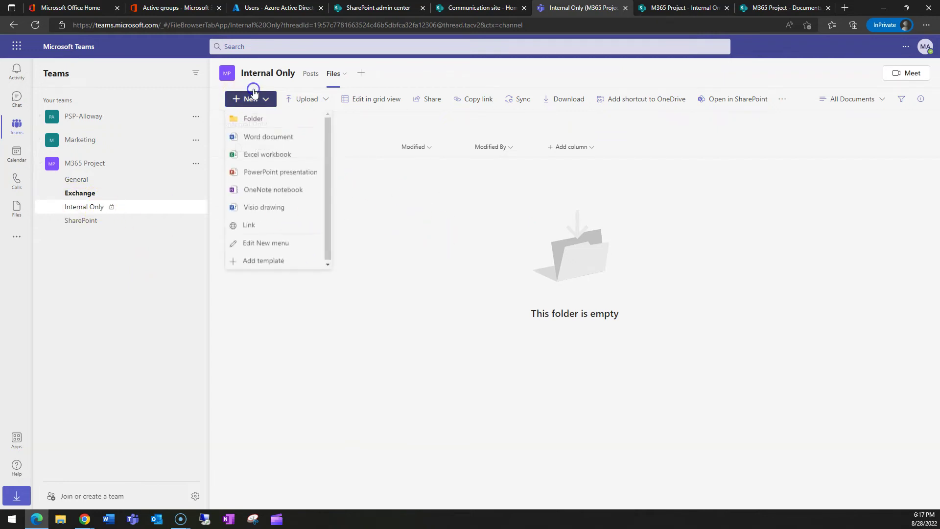
click(310, 73)
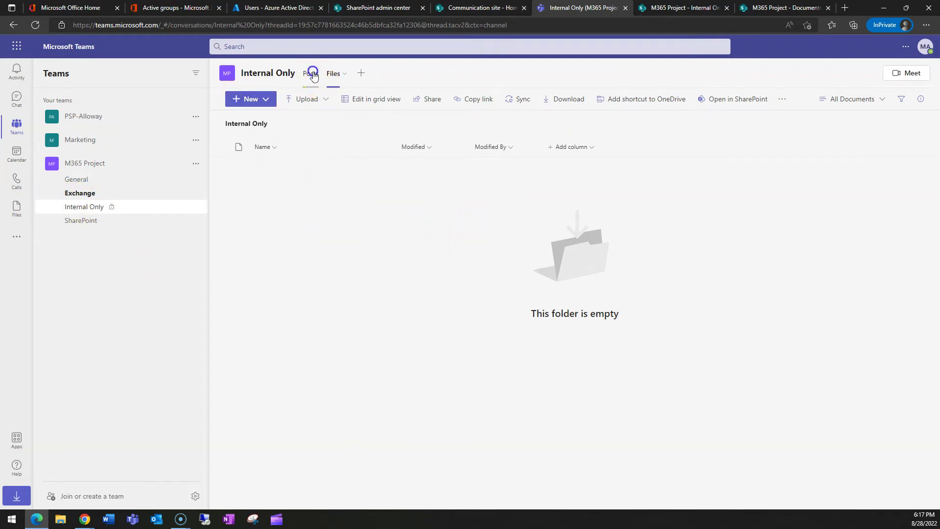
click(382, 482)
text(That guest guy is an)
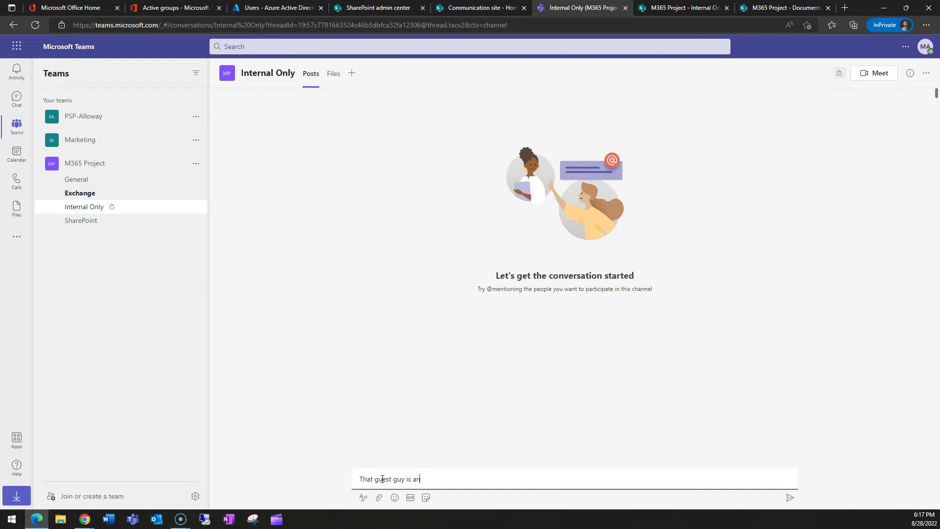
text(noying!)
key(Return)
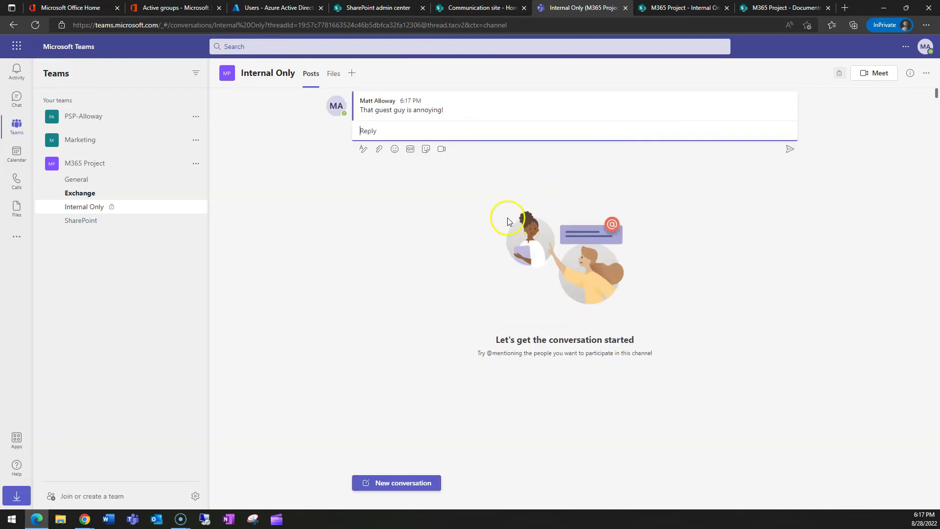
click(355, 131)
Step: Check the guest's Teams window to confirm the Internal Only channel isn't visible to them
key(alt+Tab)
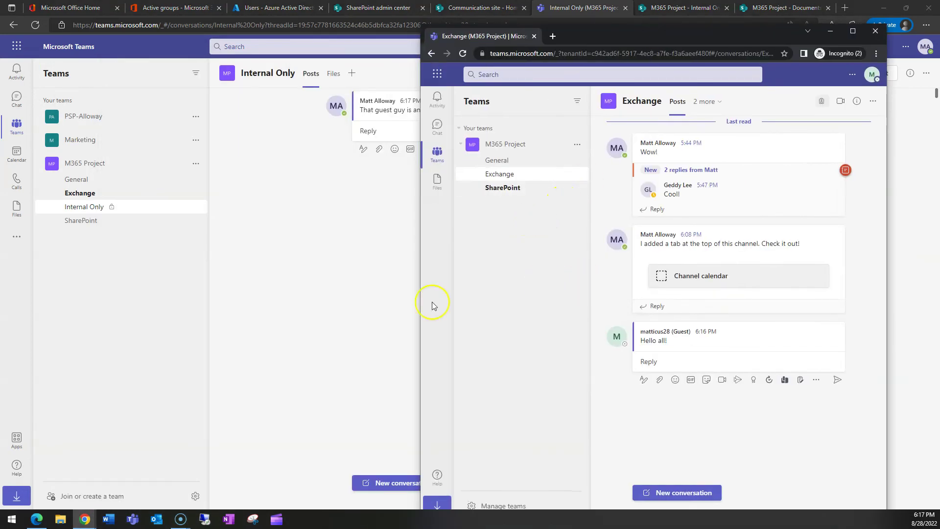
drag(803, 38, 733, 34)
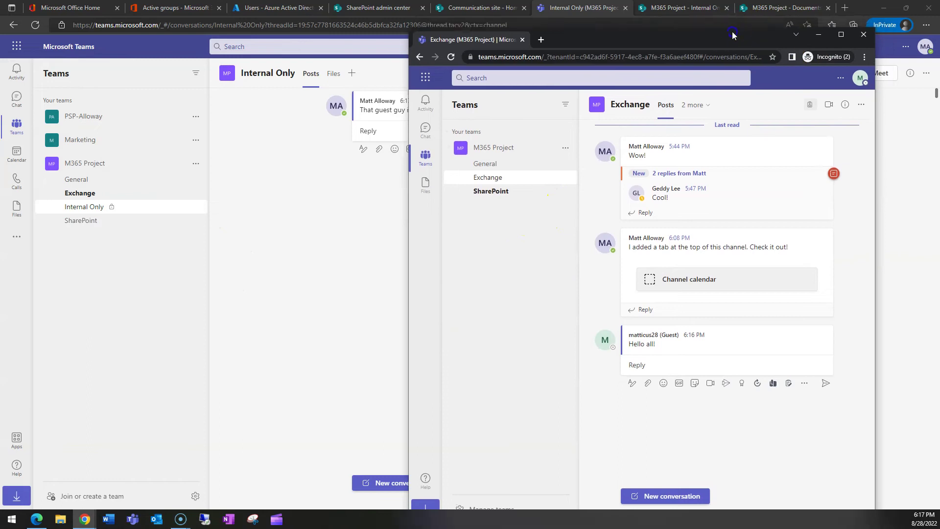
key(alt+Tab)
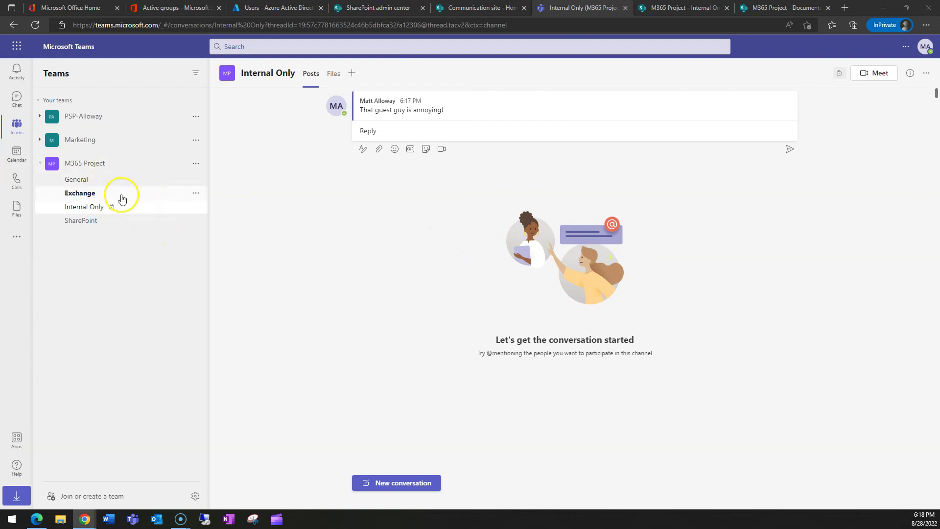
click(195, 164)
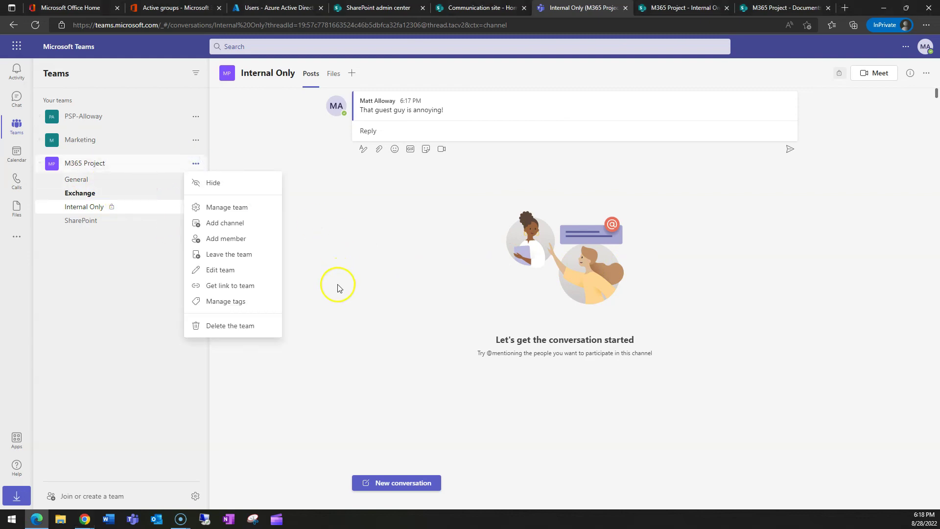
click(381, 307)
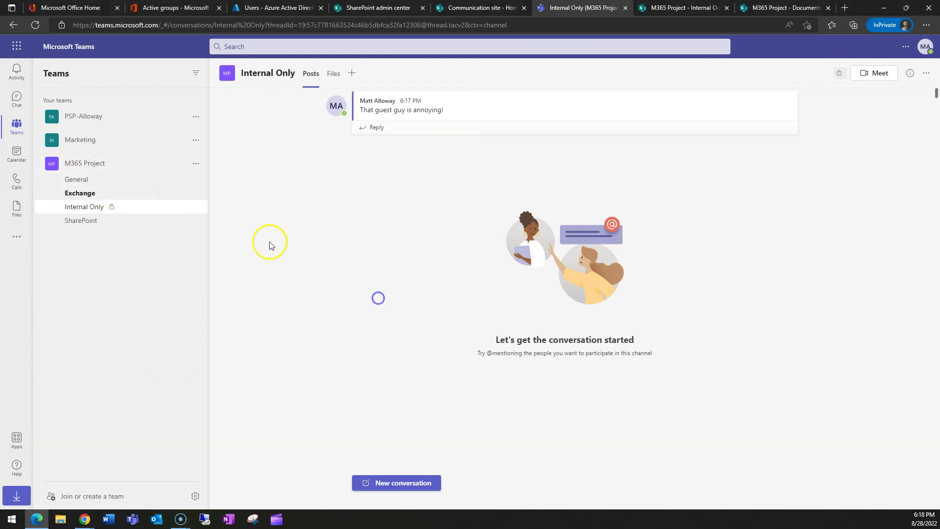